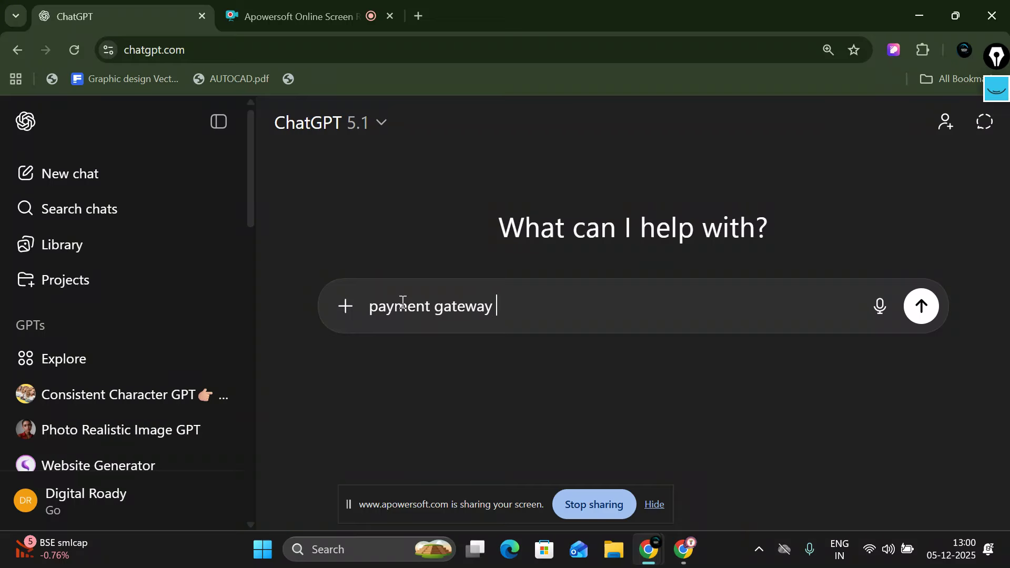
Step: Ask ChatGPT for an India-focused payment gateway company list document with creation and integration steps
{"action": "type", "text": "company list need "}
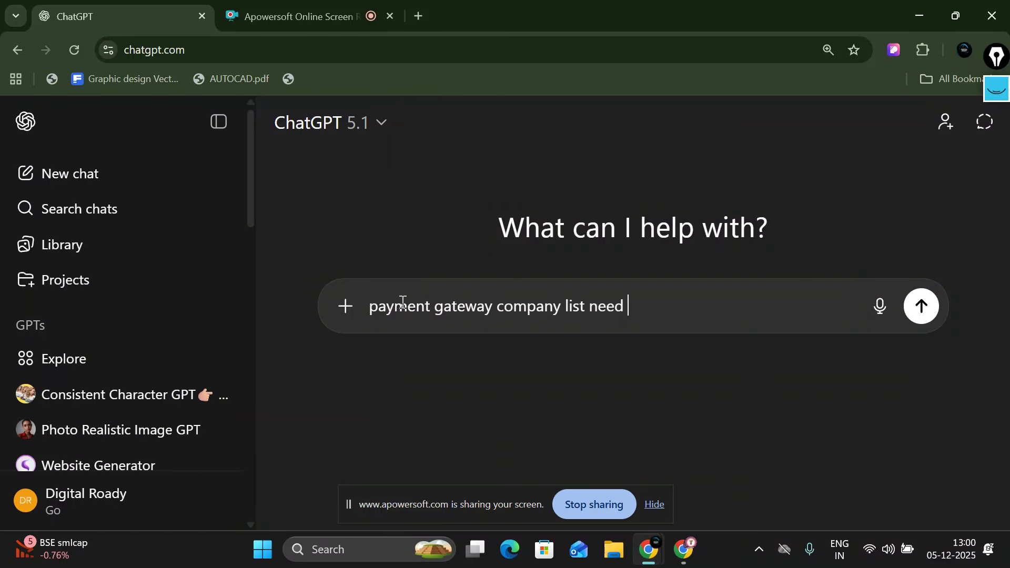
{"action": "type", "text": "document create"}
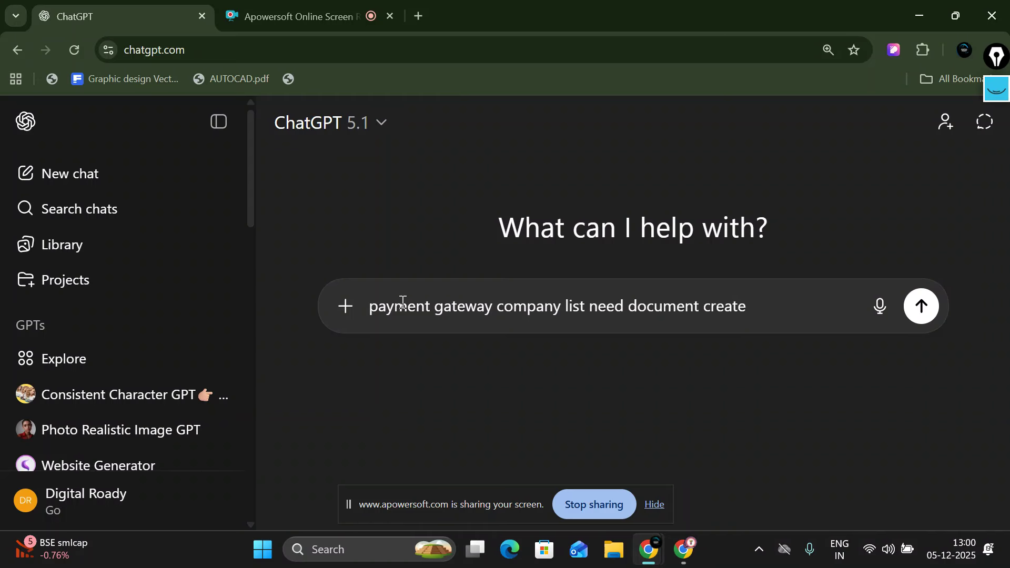
{"action": "type", "text": " page"}
{"action": "key", "text": "BackSpace"}
{"action": "key", "text": "BackSpace"}
{"action": "type", "text": "payment gateway"}
{"action": "key", "text": "Return"}
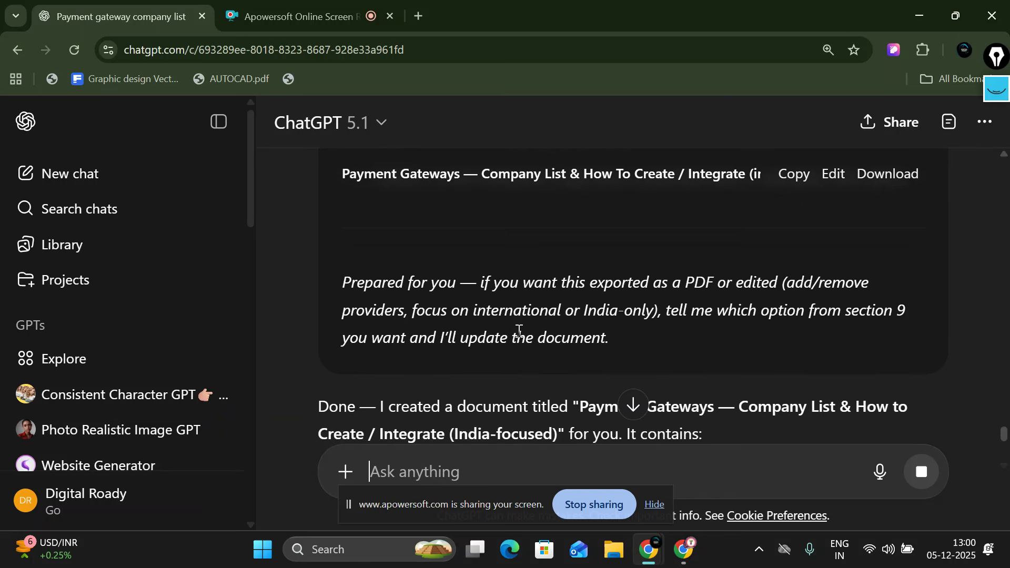
{"action": "scroll", "coordinate": [568, 288], "scroll_direction": "up", "scroll_amount": 10}
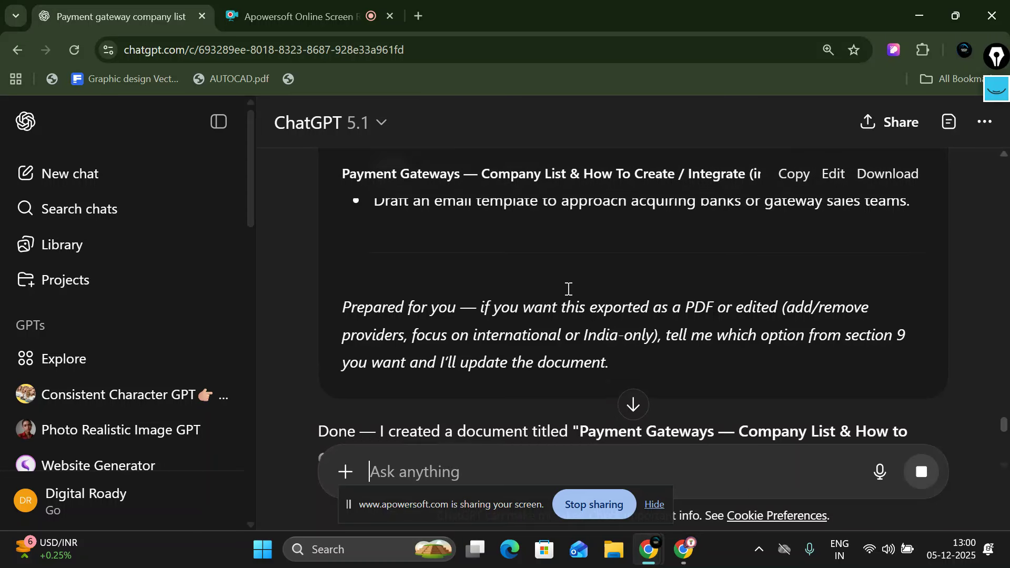
{"action": "scroll", "coordinate": [568, 288], "scroll_direction": "up", "scroll_amount": 15}
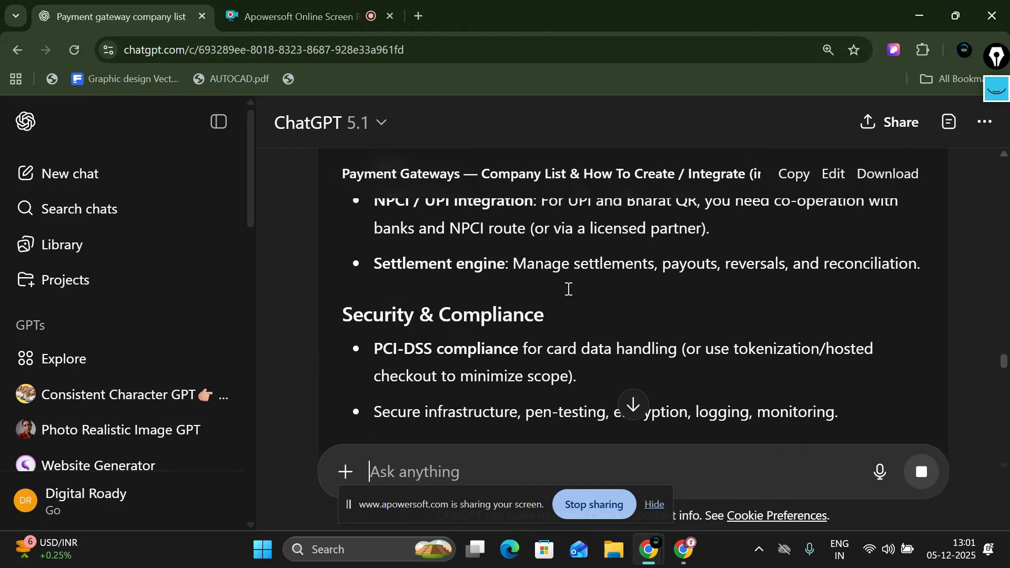
{"action": "scroll", "coordinate": [561, 260], "scroll_direction": "up", "scroll_amount": 15}
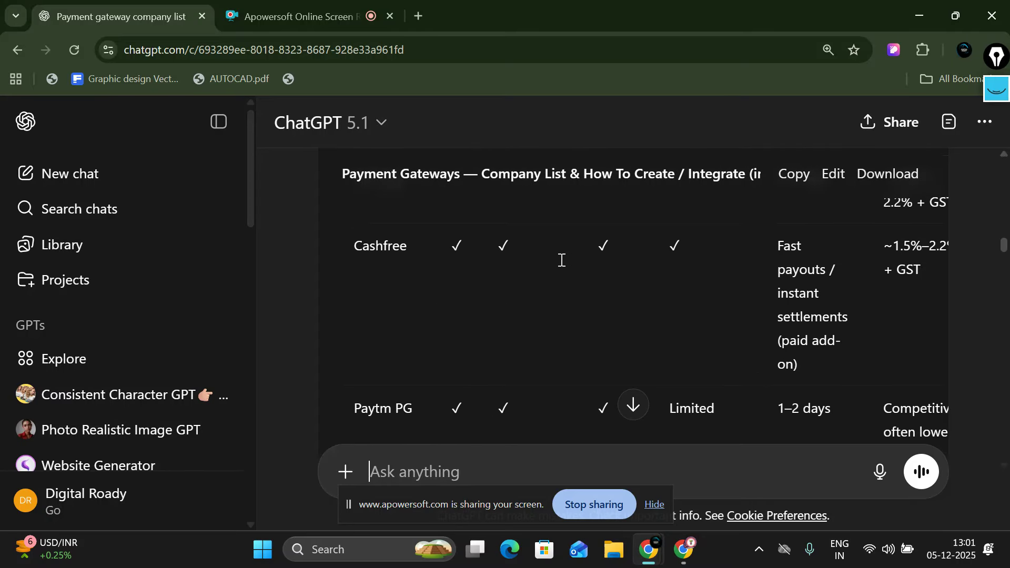
{"action": "scroll", "coordinate": [562, 260], "scroll_direction": "up", "scroll_amount": 8}
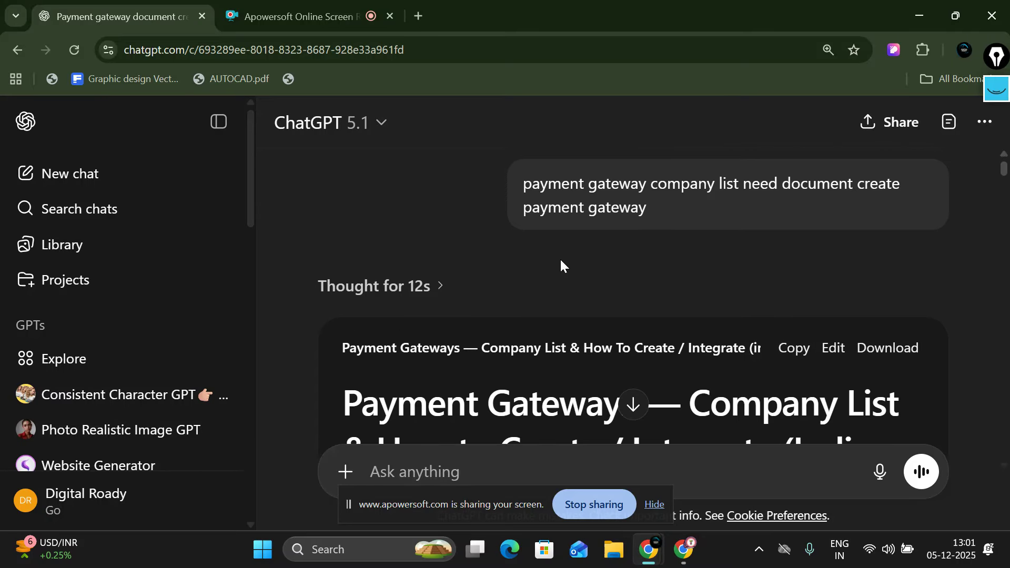
{"action": "scroll", "coordinate": [562, 266], "scroll_direction": "down", "scroll_amount": 3}
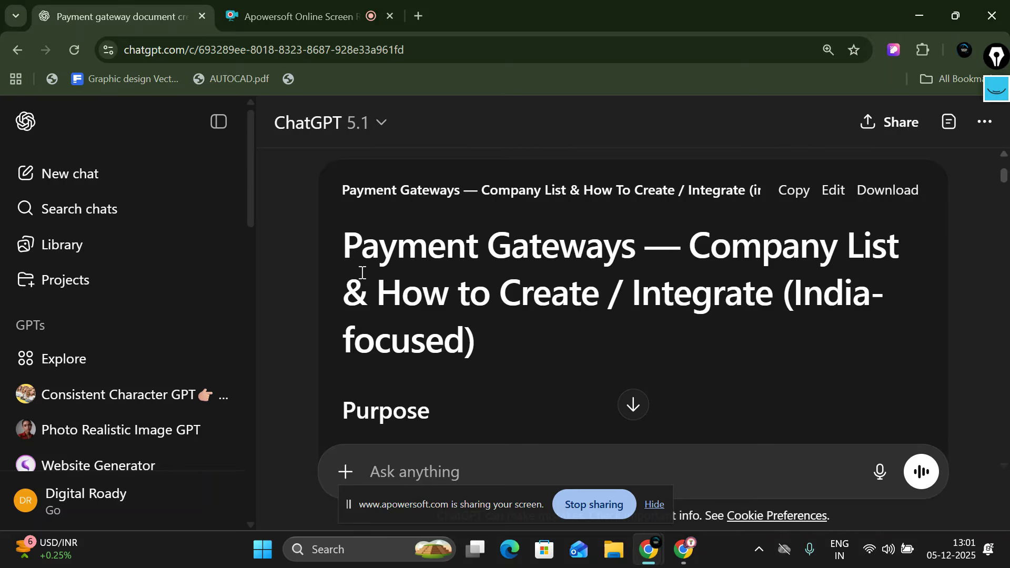
{"action": "scroll", "coordinate": [289, 261], "scroll_direction": "down", "scroll_amount": 2}
{"action": "scroll", "coordinate": [292, 263], "scroll_direction": "up", "scroll_amount": 2}
Step: Highlight the 'Payment Gateways', 'Company' and 'How to Create / Integrate' title parts and section 1 heading
{"action": "left_click_drag", "start_coordinate": [345, 245], "coordinate": [581, 253]}
{"action": "double_click", "coordinate": [695, 254]}
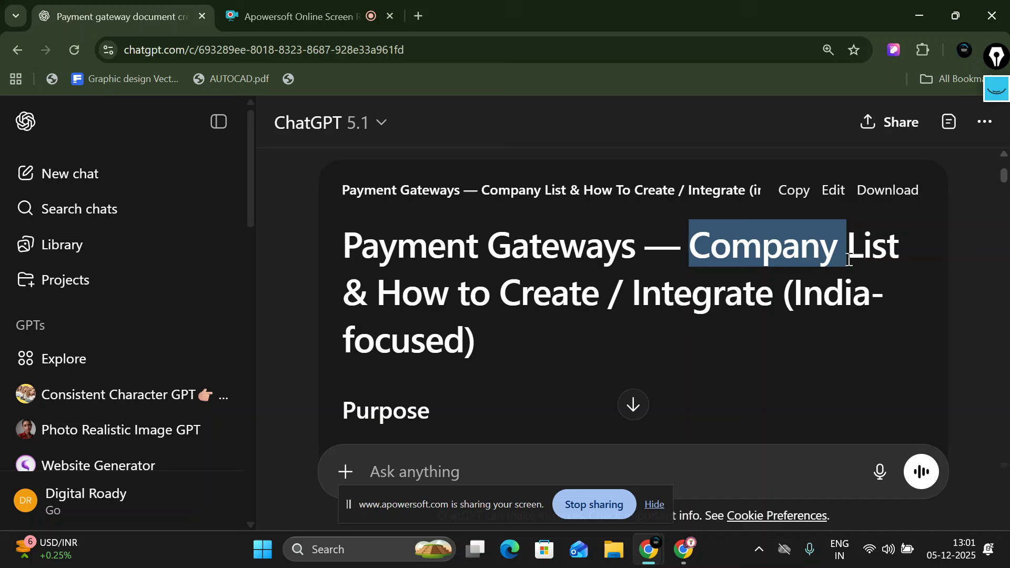
{"action": "left_click_drag", "start_coordinate": [403, 295], "coordinate": [839, 315]}
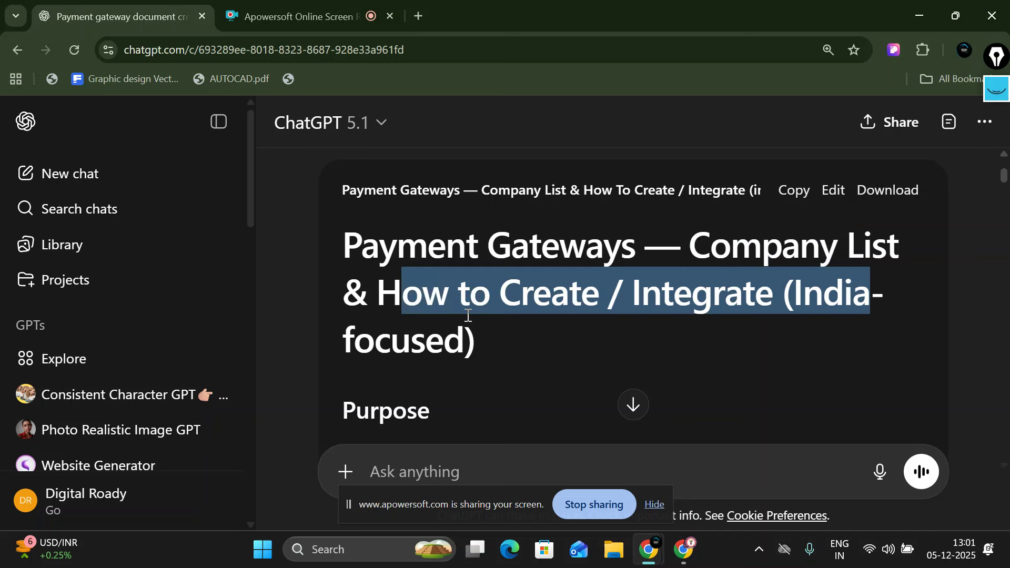
{"action": "scroll", "coordinate": [468, 314], "scroll_direction": "down", "scroll_amount": 3}
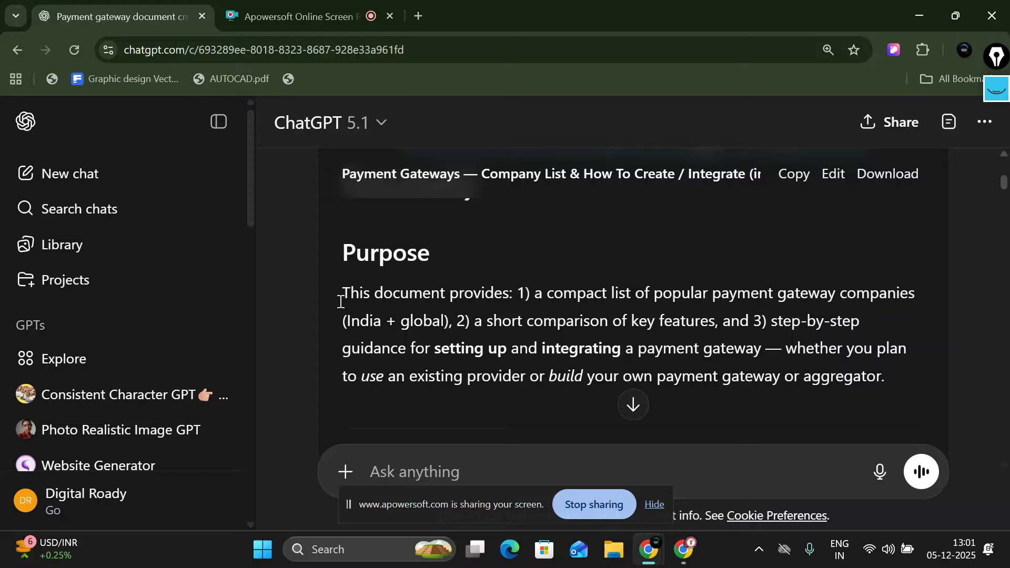
{"action": "scroll", "coordinate": [525, 330], "scroll_direction": "down", "scroll_amount": 4}
{"action": "scroll", "coordinate": [527, 329], "scroll_direction": "up", "scroll_amount": 1}
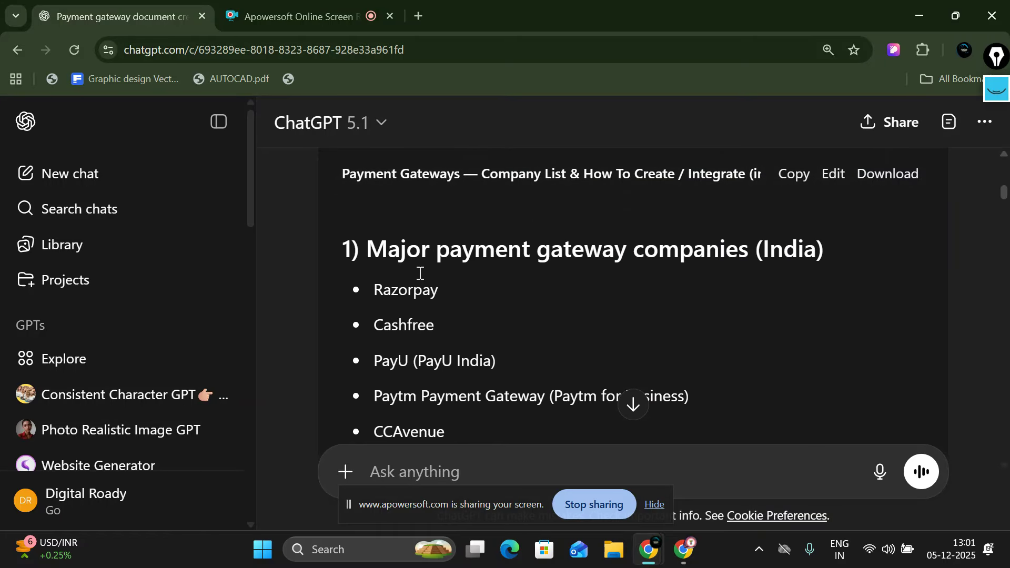
{"action": "left_click_drag", "start_coordinate": [380, 252], "coordinate": [551, 252]}
Step: Send ChatGPT the follow-up request 'convert into pdf'
{"action": "left_click", "coordinate": [420, 472]}
{"action": "type", "text": "convr"}
{"action": "key", "text": "BackSpace"}
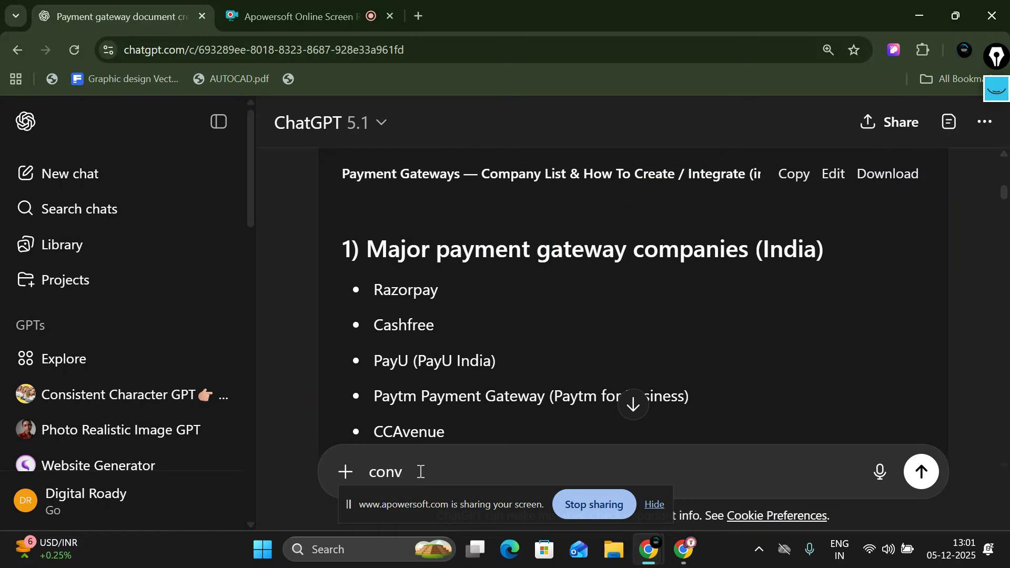
{"action": "type", "text": "ert into pdf"}
{"action": "key", "text": "Return"}
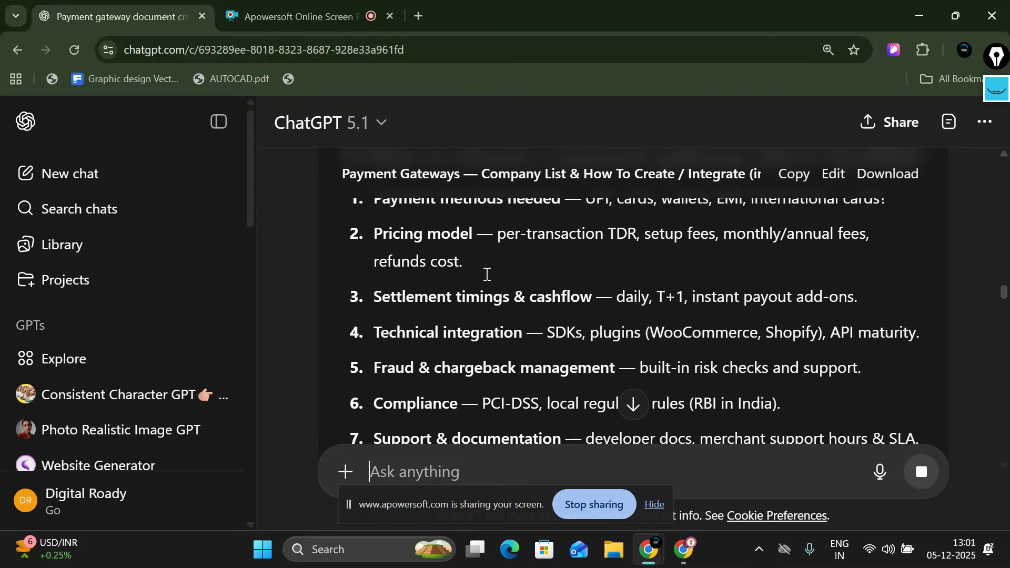
Step: Scroll the gateway list, highlighting company names such as Razorpay, Cashfree and PhonePe
{"action": "scroll", "coordinate": [485, 275], "scroll_direction": "up", "scroll_amount": 15}
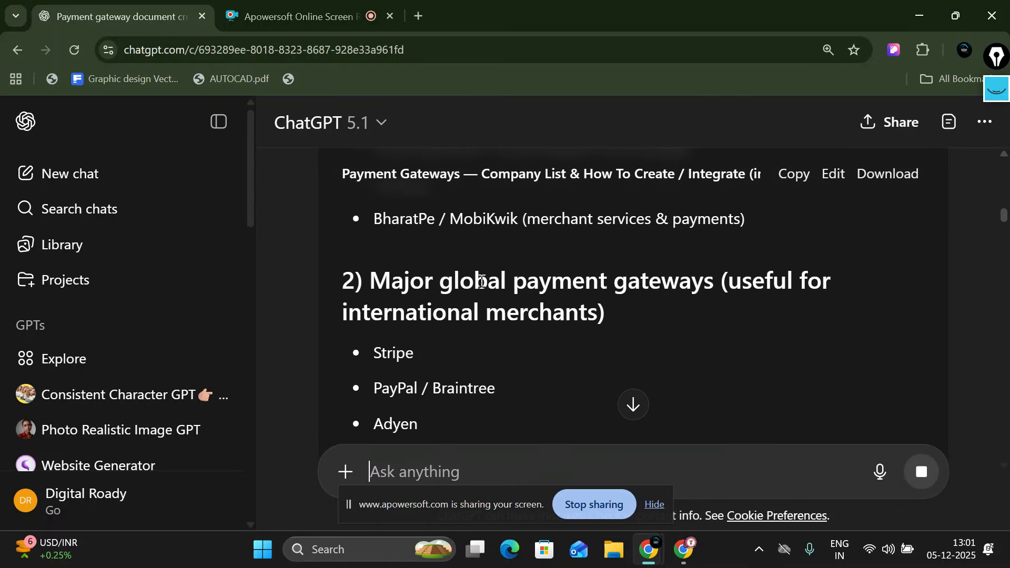
{"action": "scroll", "coordinate": [450, 319], "scroll_direction": "down", "scroll_amount": 2}
{"action": "scroll", "coordinate": [450, 320], "scroll_direction": "up", "scroll_amount": 15}
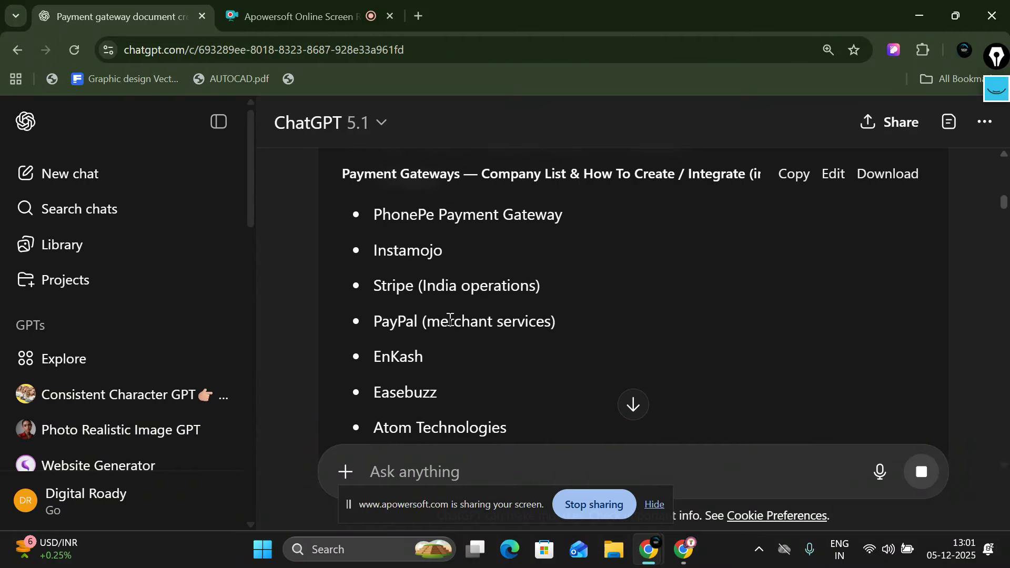
{"action": "scroll", "coordinate": [450, 319], "scroll_direction": "up", "scroll_amount": 12}
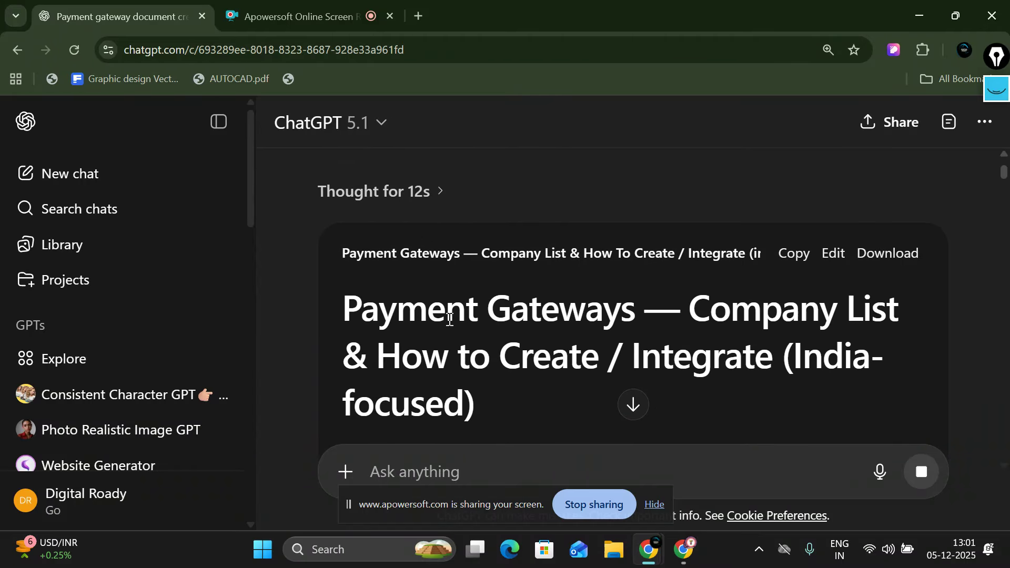
{"action": "scroll", "coordinate": [450, 320], "scroll_direction": "down", "scroll_amount": 3}
{"action": "scroll", "coordinate": [423, 327], "scroll_direction": "down", "scroll_amount": 5}
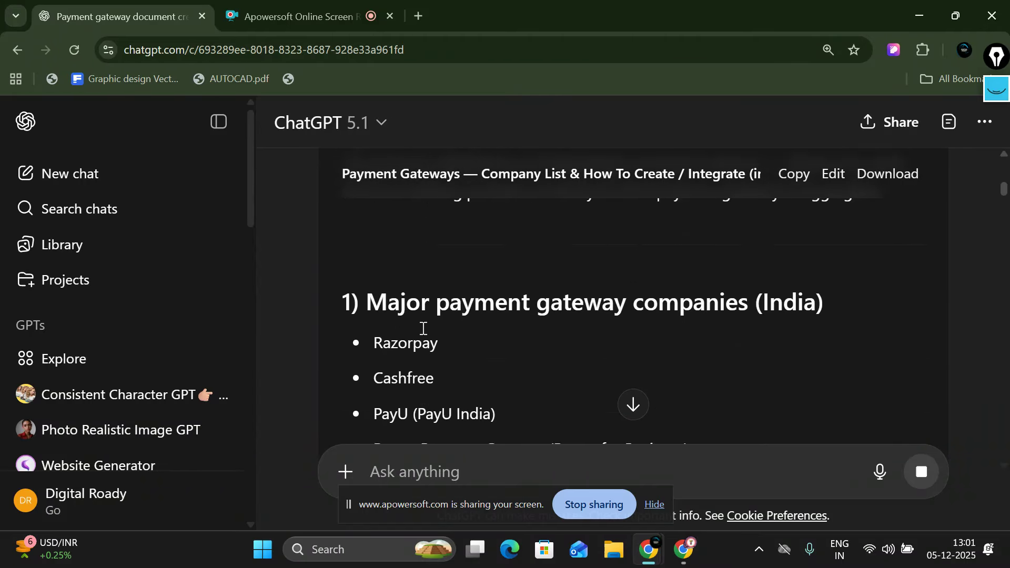
{"action": "left_click_drag", "start_coordinate": [374, 274], "coordinate": [484, 280]}
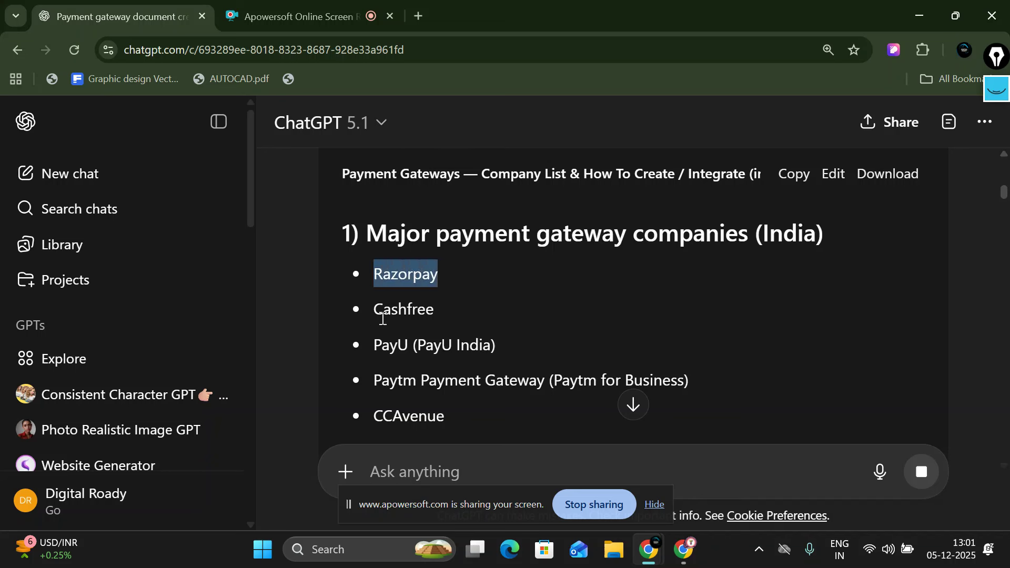
{"action": "left_click_drag", "start_coordinate": [374, 311], "coordinate": [463, 314]}
{"action": "left_click_drag", "start_coordinate": [375, 347], "coordinate": [410, 347]}
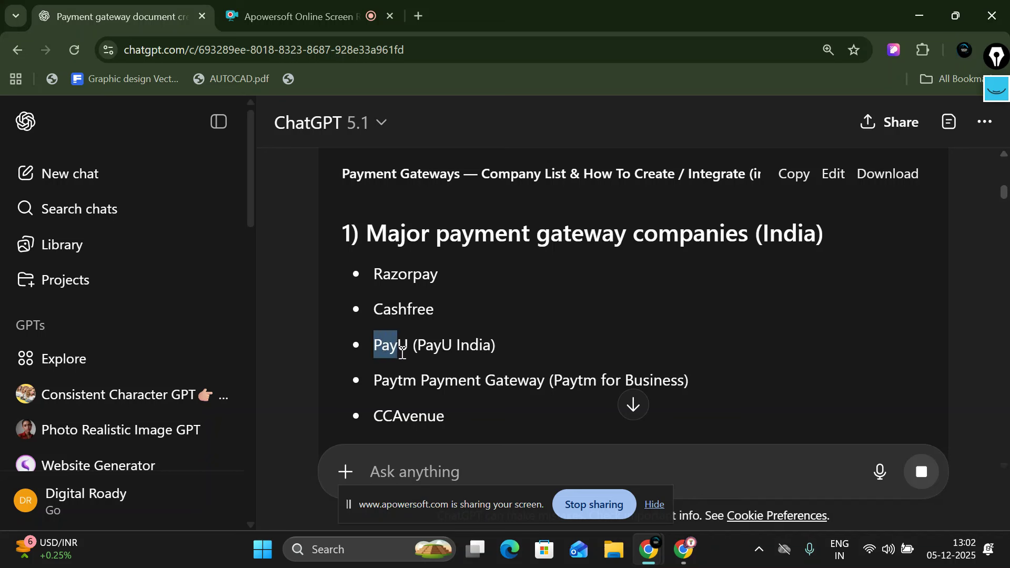
{"action": "scroll", "coordinate": [405, 345], "scroll_direction": "down", "scroll_amount": 2}
{"action": "left_click_drag", "start_coordinate": [374, 303], "coordinate": [551, 305]}
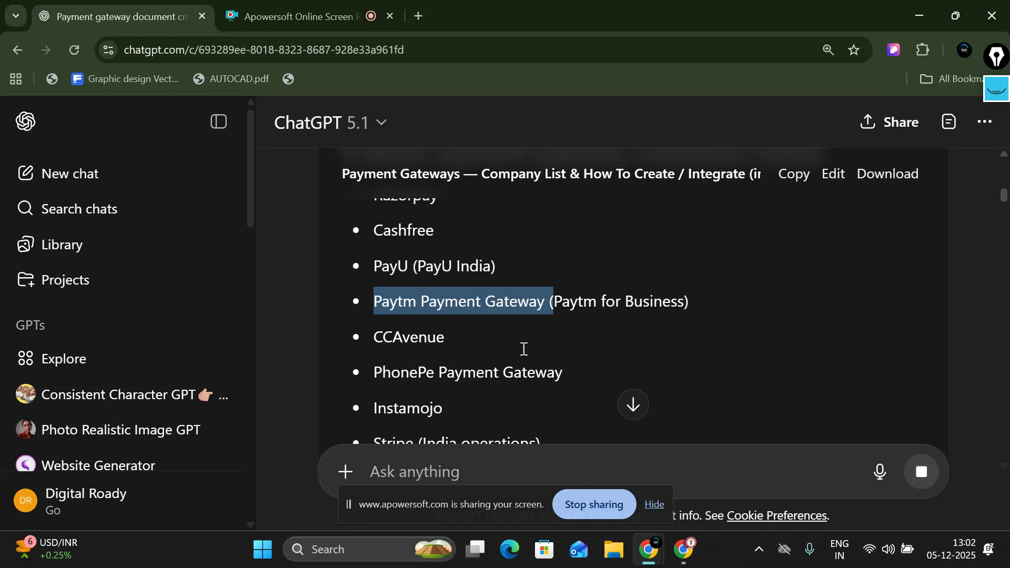
{"action": "left_click_drag", "start_coordinate": [372, 363], "coordinate": [406, 363]}
{"action": "scroll", "coordinate": [480, 381], "scroll_direction": "down", "scroll_amount": 2}
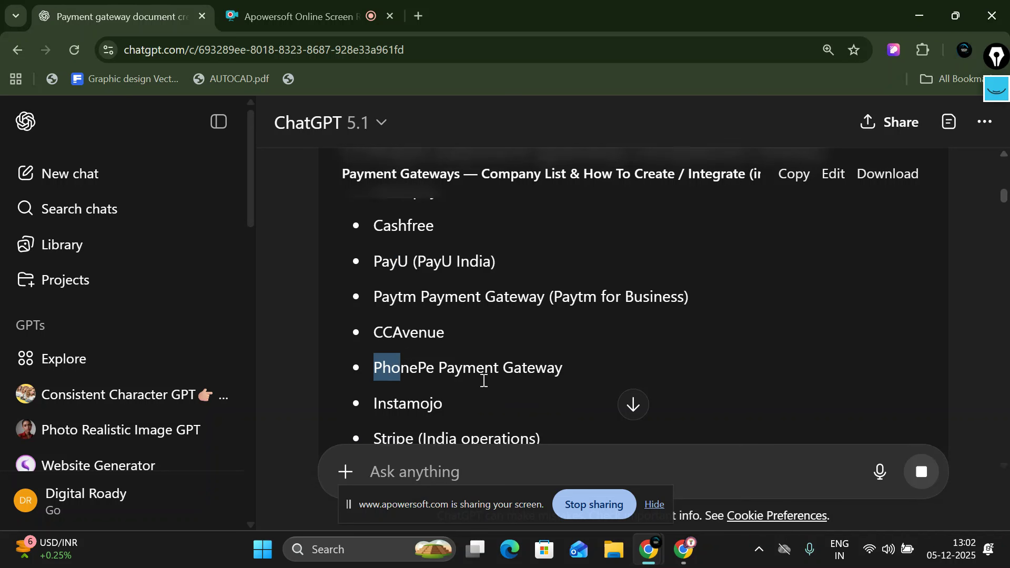
{"action": "scroll", "coordinate": [469, 377], "scroll_direction": "down", "scroll_amount": 4}
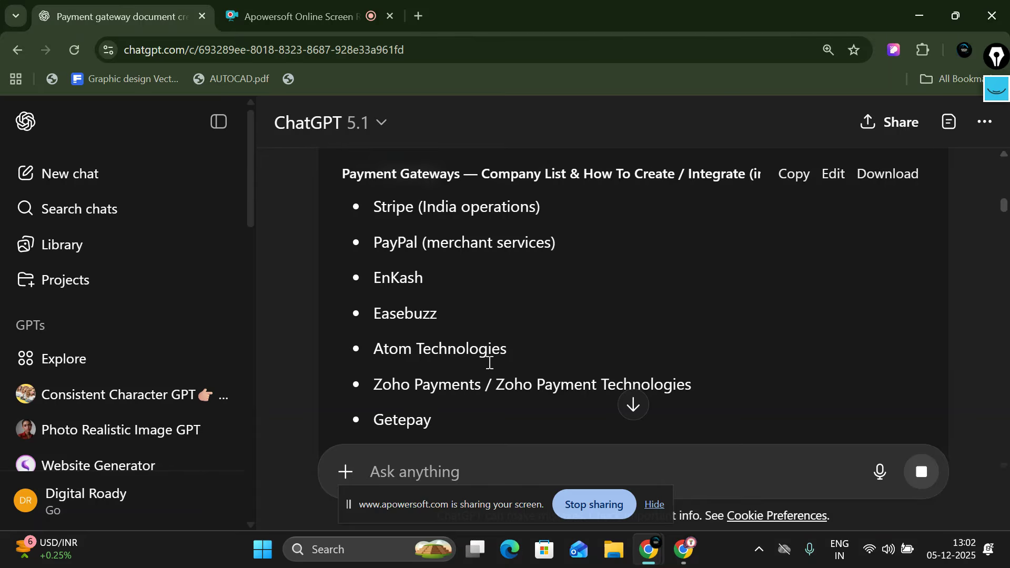
{"action": "scroll", "coordinate": [426, 327], "scroll_direction": "down", "scroll_amount": 2}
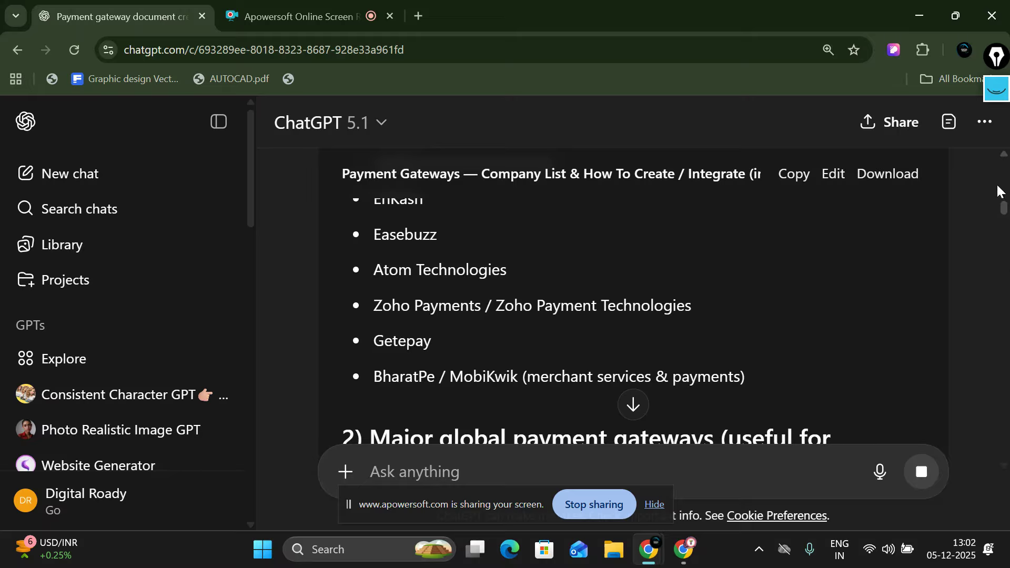
Step: End the epicpen process in Task Manager and close Task Manager
{"action": "left_click", "coordinate": [996, 88]}
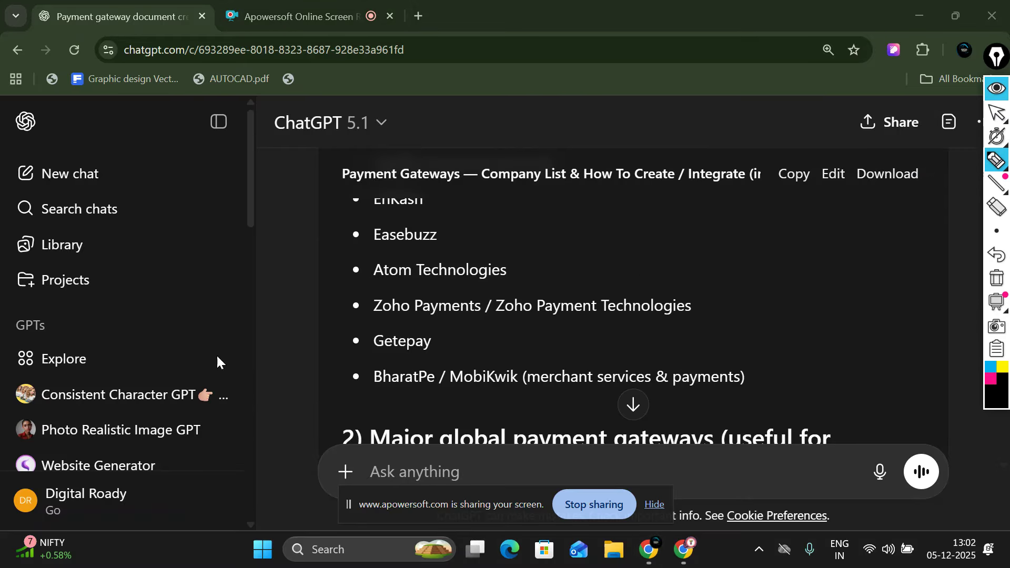
{"action": "mouse_move", "coordinate": [992, 172]}
{"action": "key", "text": "ctrl+shift+Escape"}
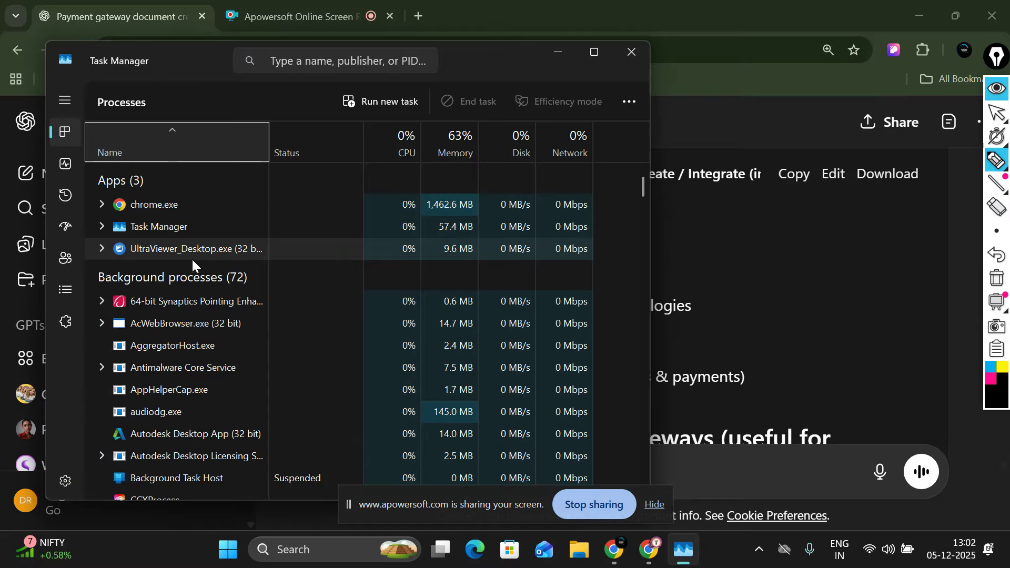
{"action": "left_click", "coordinate": [159, 207]}
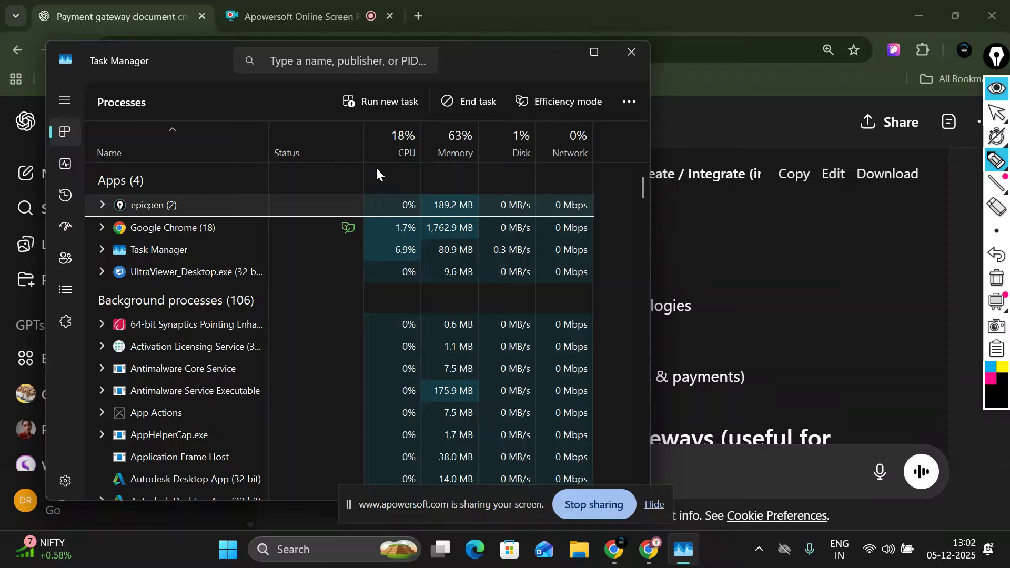
{"action": "left_click", "coordinate": [473, 102]}
{"action": "left_click", "coordinate": [632, 53]}
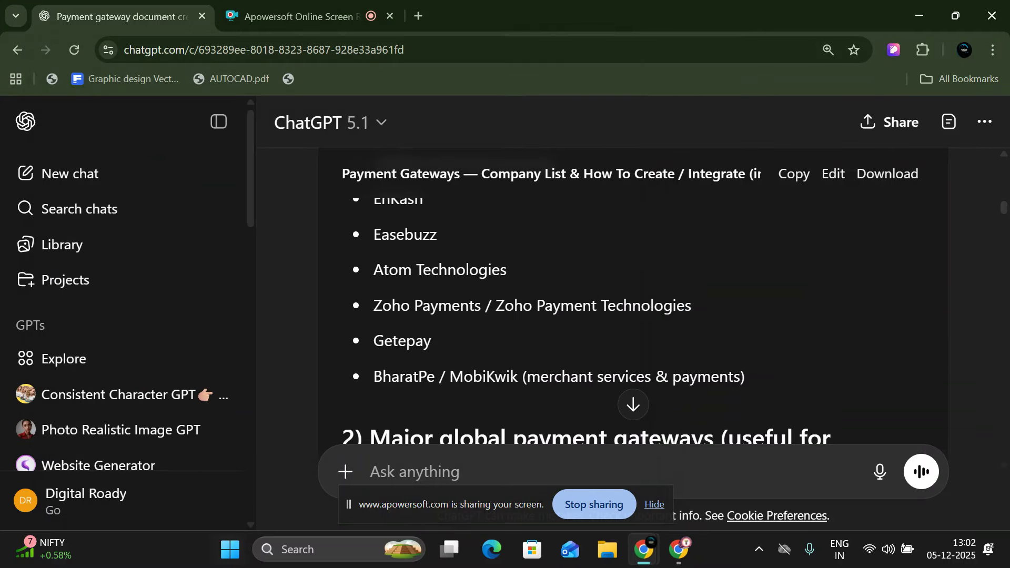
Step: Relaunch Epic Pen from the Start menu's Recent list
{"action": "left_click", "coordinate": [262, 554]}
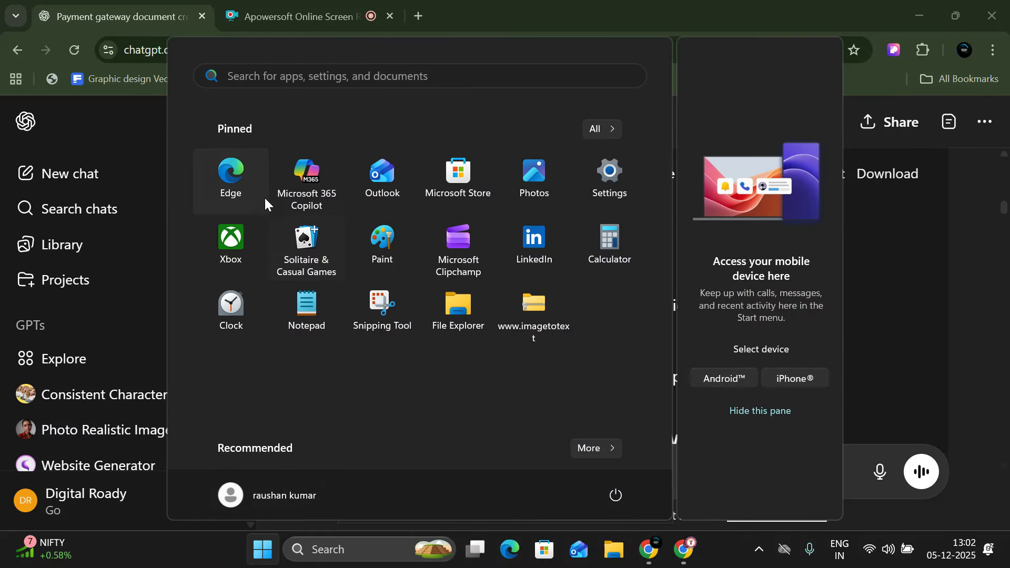
{"action": "left_click", "coordinate": [316, 549]}
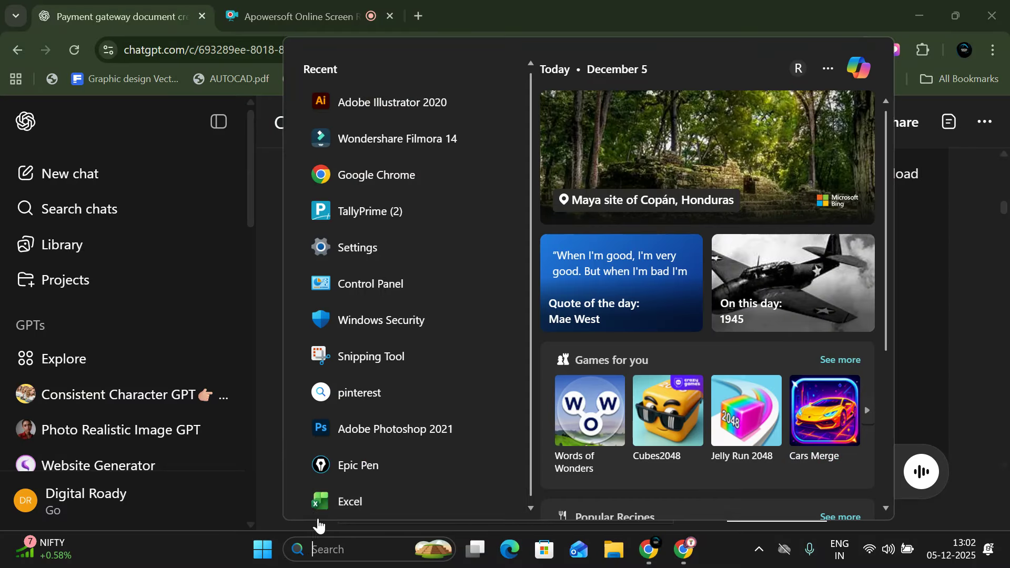
{"action": "left_click", "coordinate": [433, 470]}
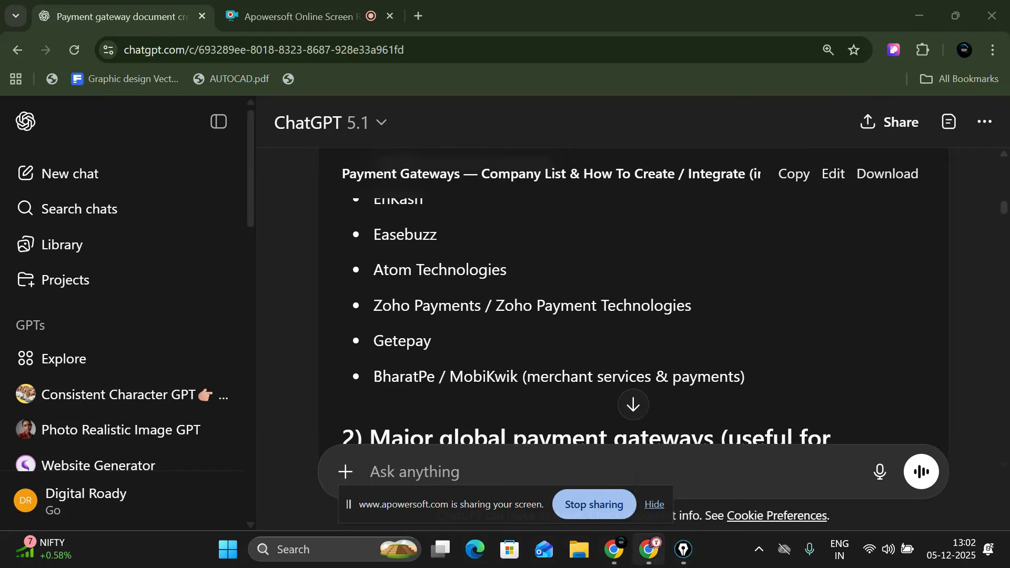
Step: Move the Epic Pen toolbar aside, draw with the pencil, and switch the ink to yellow
{"action": "left_click_drag", "start_coordinate": [508, 50], "coordinate": [957, 135]}
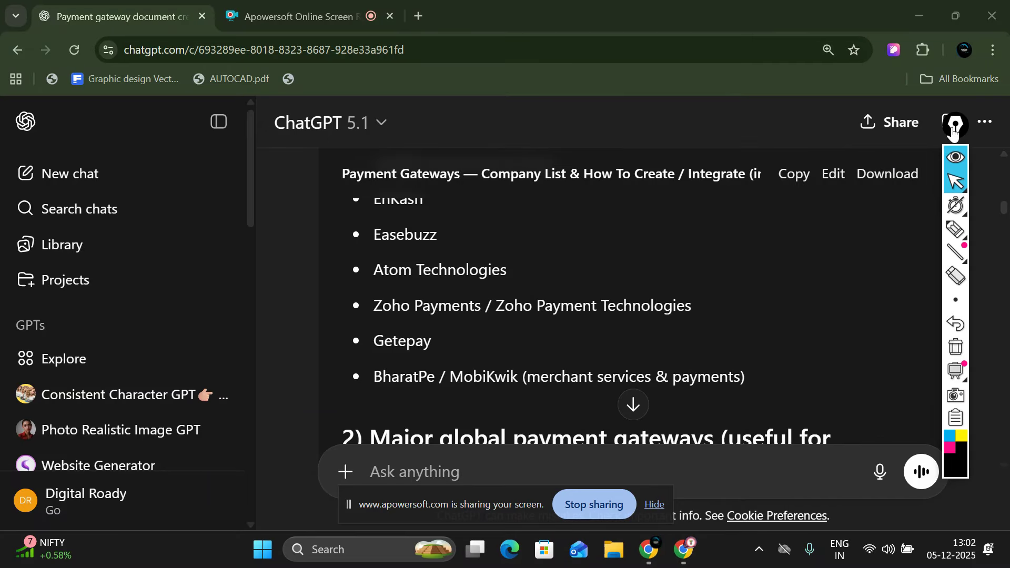
{"action": "mouse_move", "coordinate": [958, 231]}
{"action": "left_click", "coordinate": [882, 236]}
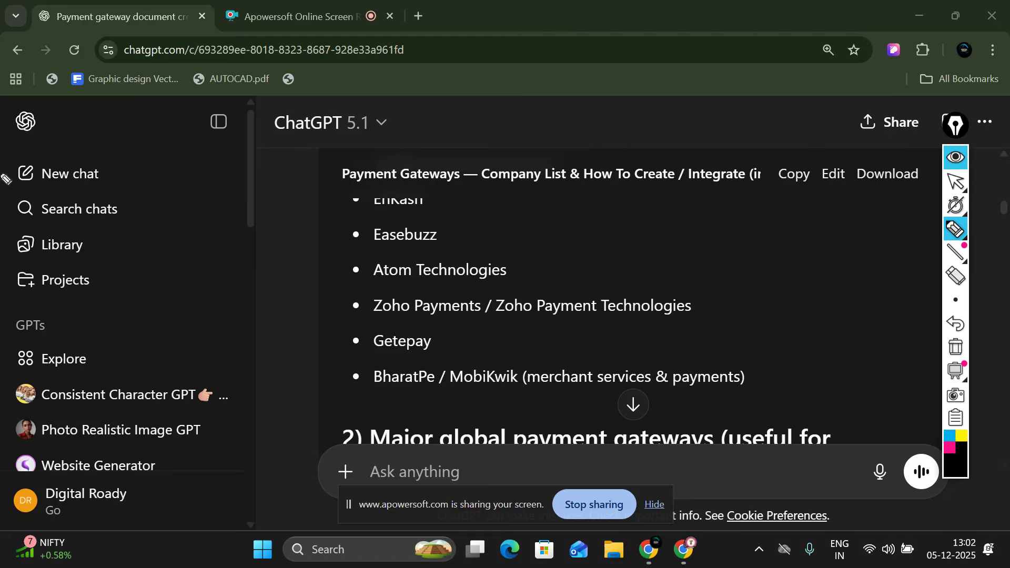
{"action": "mouse_move", "coordinate": [137, 141]}
{"action": "left_mouse_down"}
{"action": "mouse_move", "coordinate": [122, 163]}
{"action": "mouse_move", "coordinate": [166, 180]}
{"action": "left_mouse_up"}
{"action": "right_click", "coordinate": [958, 436]}
{"action": "mouse_move", "coordinate": [173, 130]}
{"action": "left_mouse_down"}
{"action": "mouse_move", "coordinate": [158, 154]}
{"action": "mouse_move", "coordinate": [195, 179]}
{"action": "left_mouse_up"}
{"action": "left_click", "coordinate": [966, 444]}
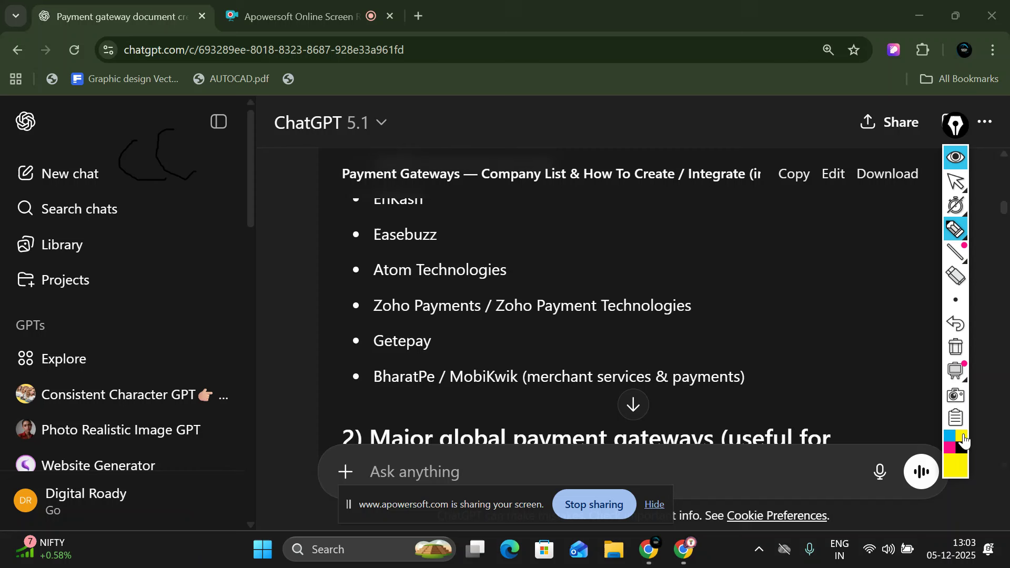
Step: Scribble yellow curves and boxes over the sidebar and the Getepay and Zoho entries
{"action": "mouse_move", "coordinate": [153, 130]}
{"action": "left_mouse_down"}
{"action": "mouse_move", "coordinate": [140, 172]}
{"action": "mouse_move", "coordinate": [168, 174]}
{"action": "mouse_move", "coordinate": [123, 298]}
{"action": "left_mouse_up"}
{"action": "mouse_move", "coordinate": [129, 178]}
{"action": "left_mouse_down"}
{"action": "mouse_move", "coordinate": [223, 266]}
{"action": "mouse_move", "coordinate": [125, 306]}
{"action": "mouse_move", "coordinate": [170, 334]}
{"action": "mouse_move", "coordinate": [169, 362]}
{"action": "left_mouse_up"}
{"action": "mouse_move", "coordinate": [162, 317]}
{"action": "left_mouse_down"}
{"action": "mouse_move", "coordinate": [223, 314]}
{"action": "mouse_move", "coordinate": [156, 363]}
{"action": "left_mouse_up"}
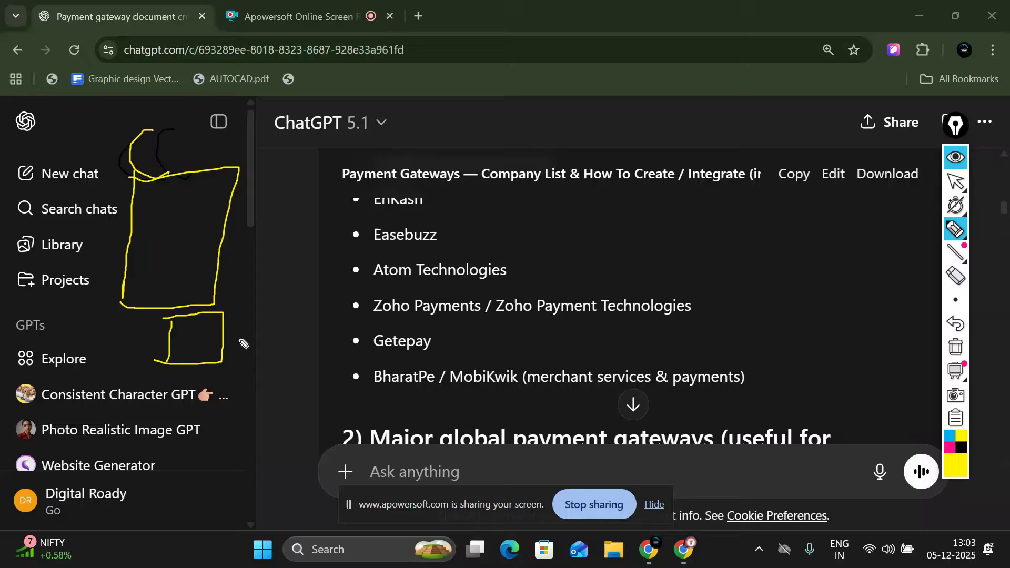
{"action": "mouse_move", "coordinate": [237, 336]}
{"action": "left_mouse_down"}
{"action": "mouse_move", "coordinate": [282, 349]}
{"action": "mouse_move", "coordinate": [322, 318]}
{"action": "mouse_move", "coordinate": [361, 342]}
{"action": "mouse_move", "coordinate": [324, 305]}
{"action": "left_mouse_up"}
{"action": "left_click_drag", "start_coordinate": [366, 291], "coordinate": [410, 343]}
{"action": "mouse_move", "coordinate": [384, 296]}
{"action": "left_mouse_down"}
{"action": "mouse_move", "coordinate": [461, 349]}
{"action": "mouse_move", "coordinate": [437, 345]}
{"action": "left_mouse_up"}
{"action": "left_click_drag", "start_coordinate": [526, 304], "coordinate": [691, 310]}
{"action": "mouse_move", "coordinate": [648, 275]}
{"action": "left_mouse_down"}
{"action": "mouse_move", "coordinate": [678, 290]}
{"action": "mouse_move", "coordinate": [683, 343]}
{"action": "left_mouse_up"}
{"action": "mouse_move", "coordinate": [680, 260]}
{"action": "left_mouse_down"}
{"action": "mouse_move", "coordinate": [728, 255]}
{"action": "mouse_move", "coordinate": [679, 394]}
{"action": "mouse_move", "coordinate": [716, 378]}
{"action": "mouse_move", "coordinate": [617, 432]}
{"action": "left_mouse_up"}
{"action": "mouse_move", "coordinate": [551, 413]}
{"action": "left_mouse_down"}
{"action": "mouse_move", "coordinate": [526, 442]}
{"action": "mouse_move", "coordinate": [579, 447]}
{"action": "left_mouse_up"}
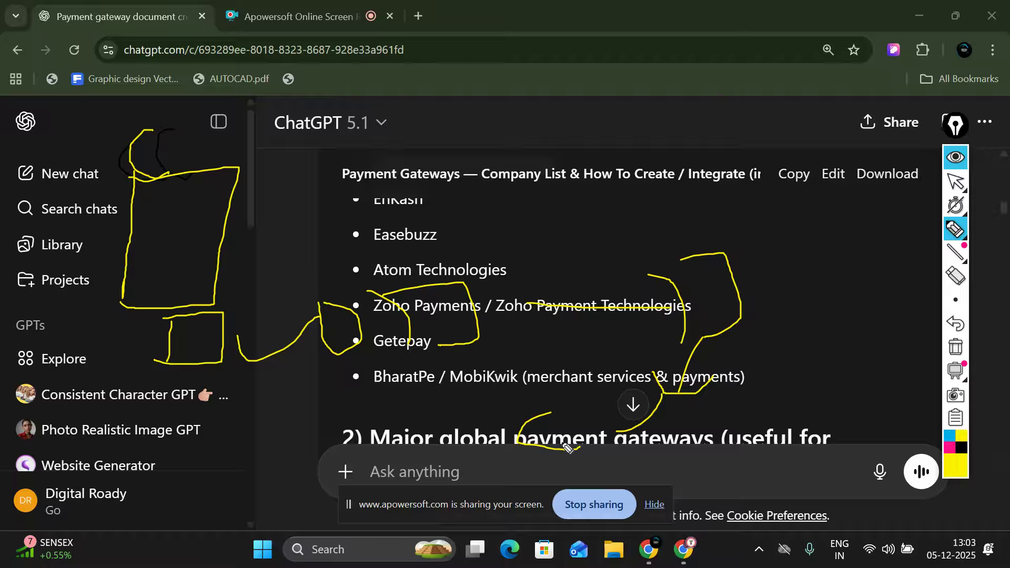
Step: Add yellow boxes, underlines and loops around the sidebar and the gateway heading
{"action": "mouse_move", "coordinate": [77, 288]}
{"action": "left_mouse_down"}
{"action": "mouse_move", "coordinate": [74, 193]}
{"action": "mouse_move", "coordinate": [116, 305]}
{"action": "mouse_move", "coordinate": [53, 292]}
{"action": "left_mouse_up"}
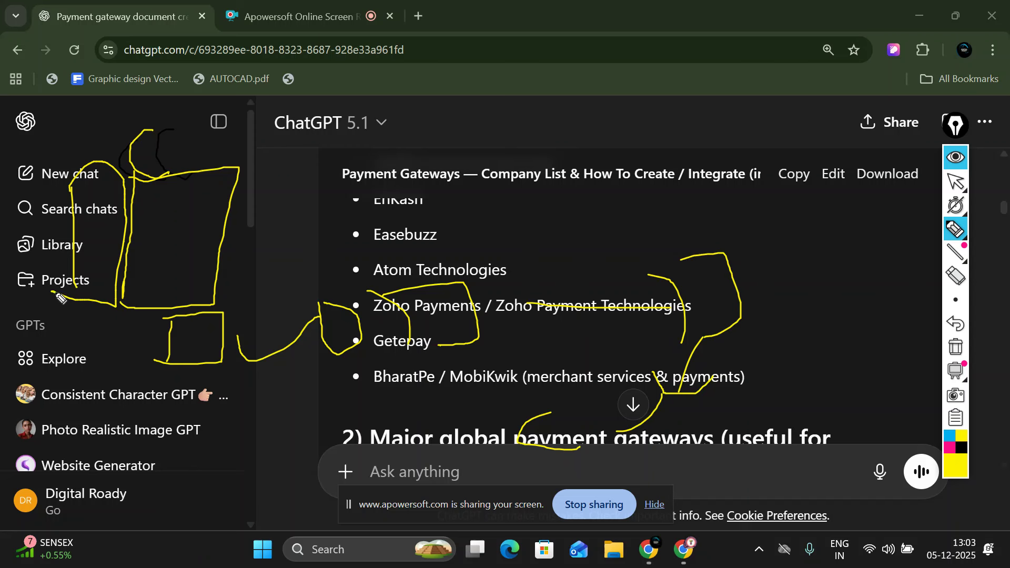
{"action": "mouse_move", "coordinate": [52, 348]}
{"action": "left_mouse_down"}
{"action": "mouse_move", "coordinate": [103, 318]}
{"action": "mouse_move", "coordinate": [59, 357]}
{"action": "mouse_move", "coordinate": [68, 405]}
{"action": "mouse_move", "coordinate": [105, 394]}
{"action": "mouse_move", "coordinate": [71, 401]}
{"action": "mouse_move", "coordinate": [254, 476]}
{"action": "mouse_move", "coordinate": [314, 452]}
{"action": "left_mouse_up"}
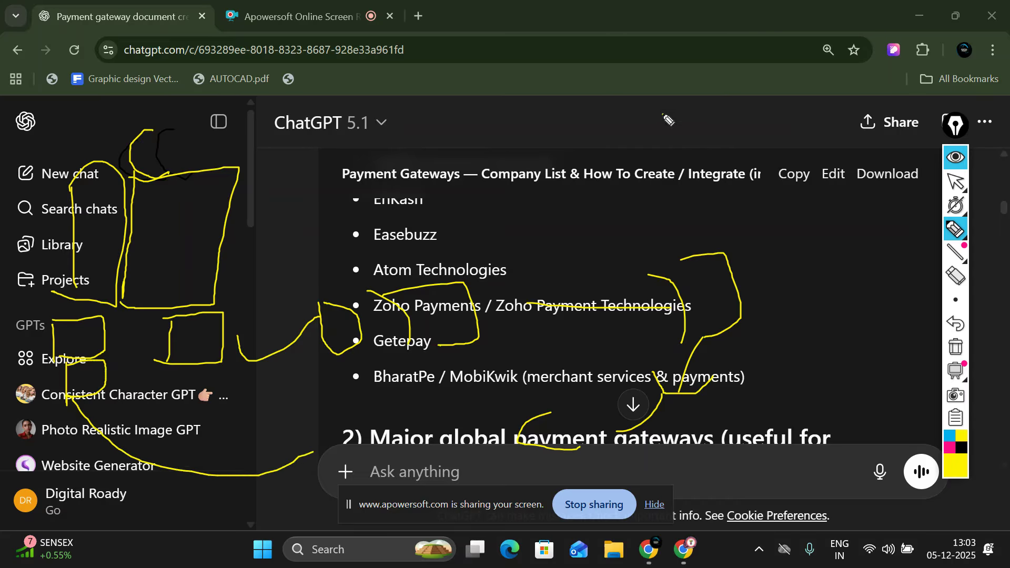
{"action": "mouse_move", "coordinate": [668, 120]}
{"action": "left_mouse_down"}
{"action": "mouse_move", "coordinate": [662, 258]}
{"action": "mouse_move", "coordinate": [773, 208]}
{"action": "mouse_move", "coordinate": [646, 251]}
{"action": "left_mouse_up"}
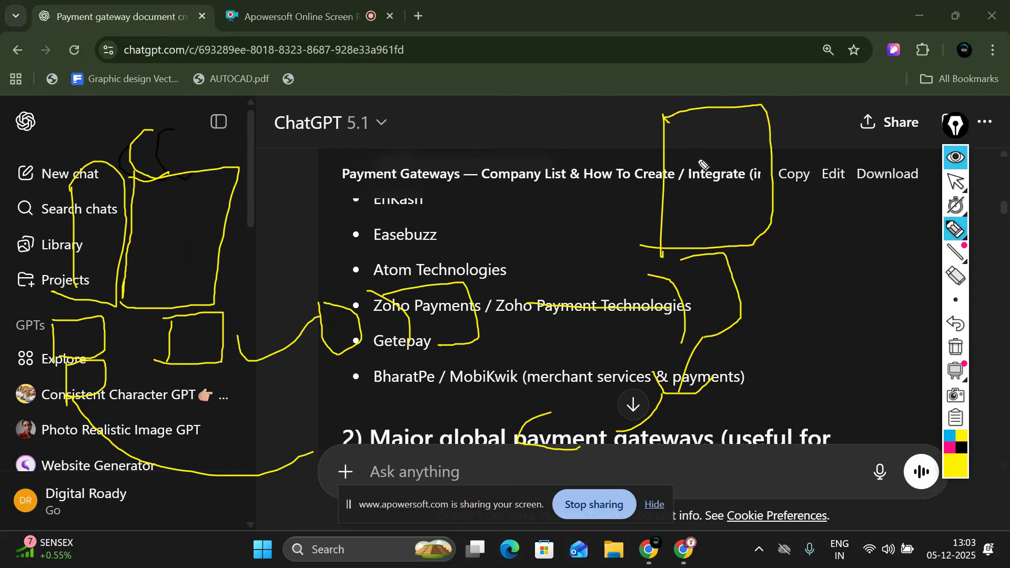
{"action": "left_click_drag", "start_coordinate": [698, 157], "coordinate": [662, 227]}
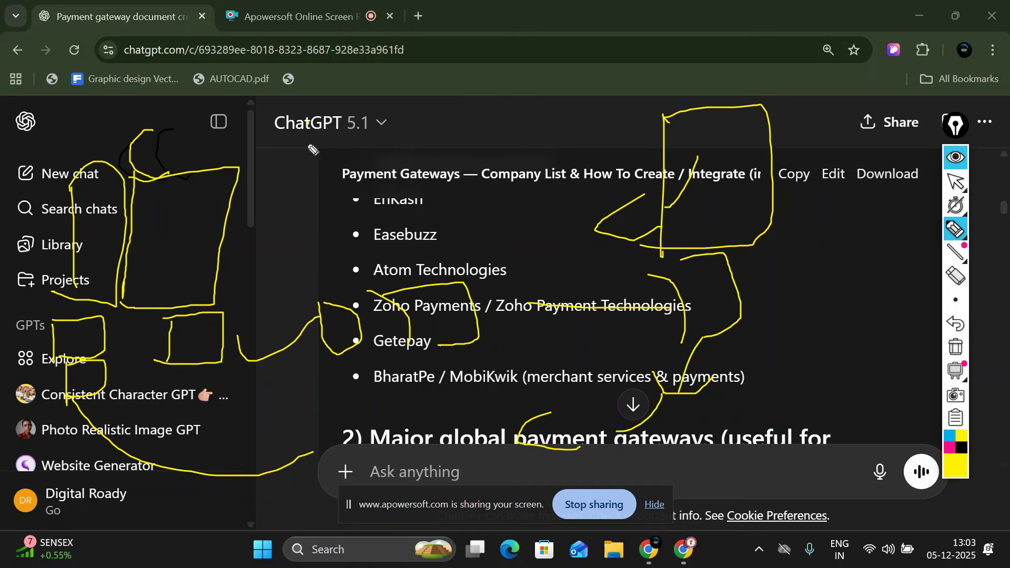
{"action": "mouse_move", "coordinate": [317, 135]}
{"action": "left_mouse_down"}
{"action": "mouse_move", "coordinate": [302, 229]}
{"action": "mouse_move", "coordinate": [342, 221]}
{"action": "mouse_move", "coordinate": [322, 232]}
{"action": "left_mouse_up"}
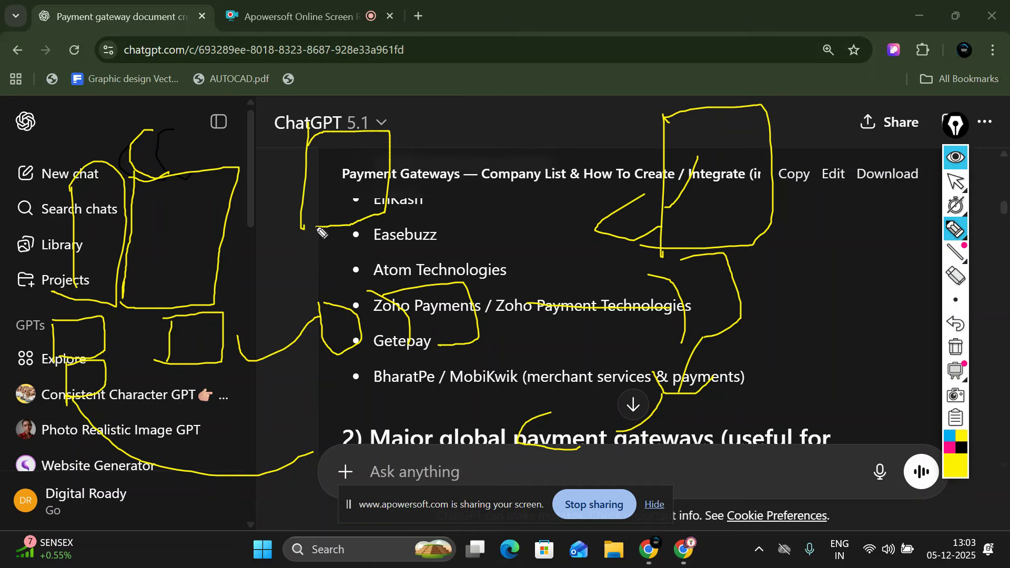
{"action": "mouse_move", "coordinate": [373, 160]}
{"action": "left_mouse_down"}
{"action": "mouse_move", "coordinate": [547, 195]}
{"action": "mouse_move", "coordinate": [701, 159]}
{"action": "left_mouse_up"}
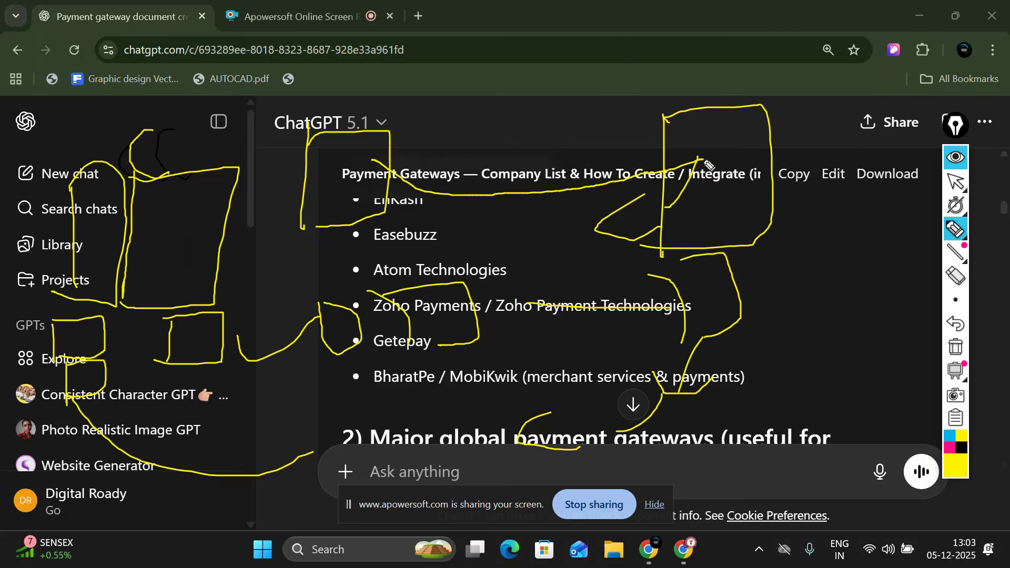
{"action": "mouse_move", "coordinate": [705, 160]}
{"action": "left_mouse_down"}
{"action": "mouse_move", "coordinate": [807, 289]}
{"action": "mouse_move", "coordinate": [813, 337]}
{"action": "left_mouse_up"}
{"action": "left_click_drag", "start_coordinate": [784, 317], "coordinate": [848, 301]}
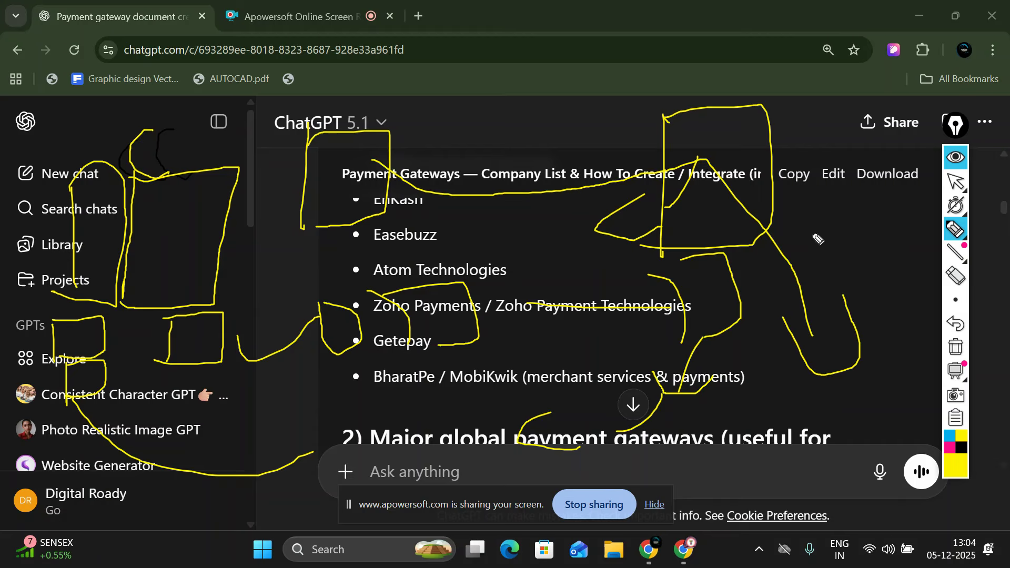
{"action": "mouse_move", "coordinate": [815, 231]}
{"action": "left_mouse_down"}
{"action": "mouse_move", "coordinate": [825, 263]}
{"action": "mouse_move", "coordinate": [845, 251]}
{"action": "left_mouse_up"}
Step: Sketch more yellow strokes over the list and sidebar, then clear all the ink
{"action": "left_click_drag", "start_coordinate": [214, 201], "coordinate": [339, 224]}
{"action": "left_click_drag", "start_coordinate": [257, 296], "coordinate": [350, 296]}
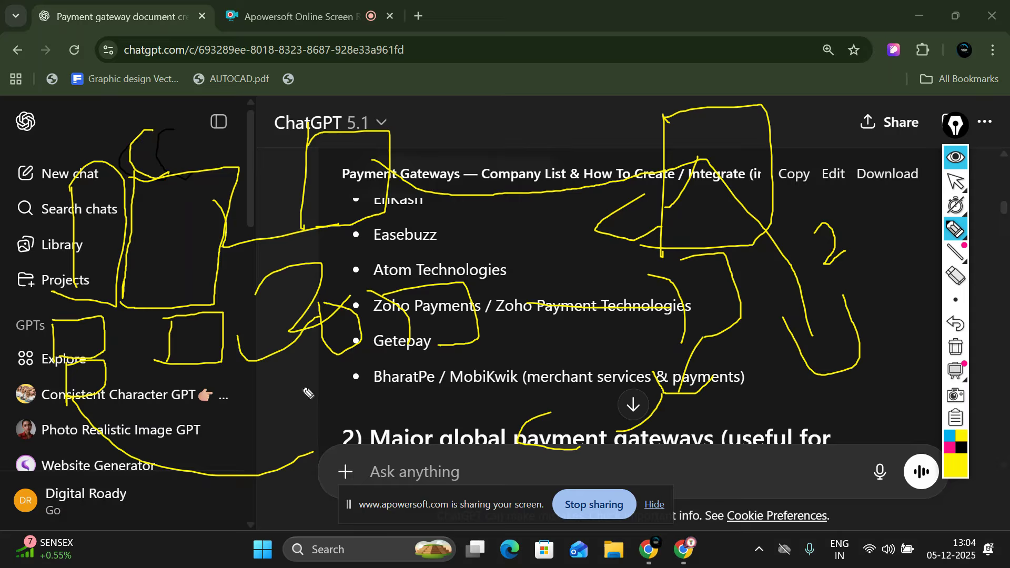
{"action": "mouse_move", "coordinate": [446, 184]}
{"action": "left_mouse_down"}
{"action": "mouse_move", "coordinate": [476, 221]}
{"action": "mouse_move", "coordinate": [482, 255]}
{"action": "left_mouse_up"}
{"action": "left_click_drag", "start_coordinate": [501, 191], "coordinate": [537, 256]}
{"action": "mouse_move", "coordinate": [514, 113]}
{"action": "left_mouse_down"}
{"action": "mouse_move", "coordinate": [653, 179]}
{"action": "mouse_move", "coordinate": [439, 128]}
{"action": "left_mouse_up"}
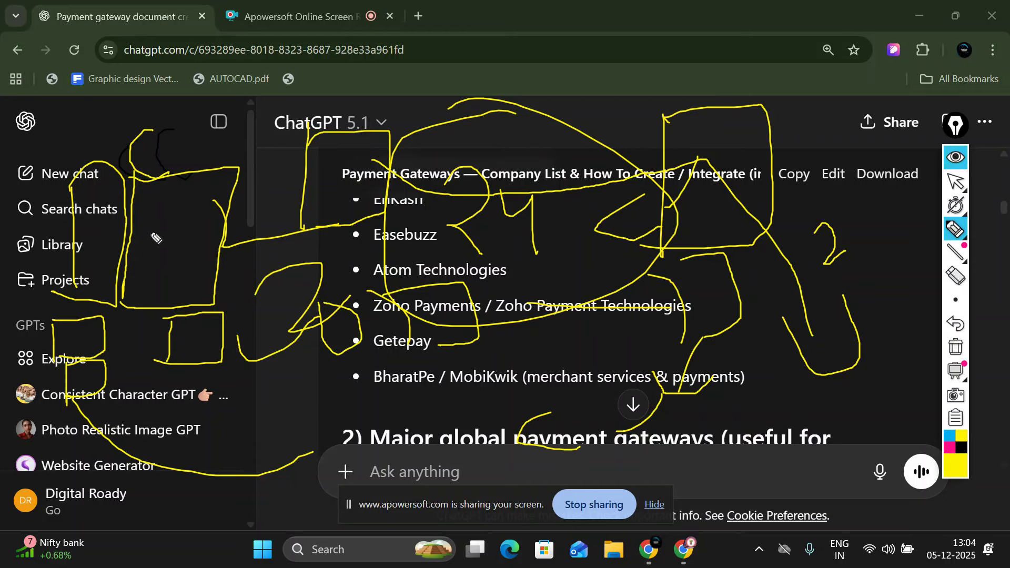
{"action": "mouse_move", "coordinate": [152, 228]}
{"action": "left_mouse_down"}
{"action": "mouse_move", "coordinate": [150, 266]}
{"action": "mouse_move", "coordinate": [179, 289]}
{"action": "left_mouse_up"}
{"action": "mouse_move", "coordinate": [182, 252]}
{"action": "left_mouse_down"}
{"action": "mouse_move", "coordinate": [202, 273]}
{"action": "mouse_move", "coordinate": [211, 252]}
{"action": "left_mouse_up"}
{"action": "left_click_drag", "start_coordinate": [188, 310], "coordinate": [189, 363]}
{"action": "mouse_move", "coordinate": [209, 330]}
{"action": "left_mouse_down"}
{"action": "mouse_move", "coordinate": [250, 348]}
{"action": "mouse_move", "coordinate": [256, 328]}
{"action": "left_mouse_up"}
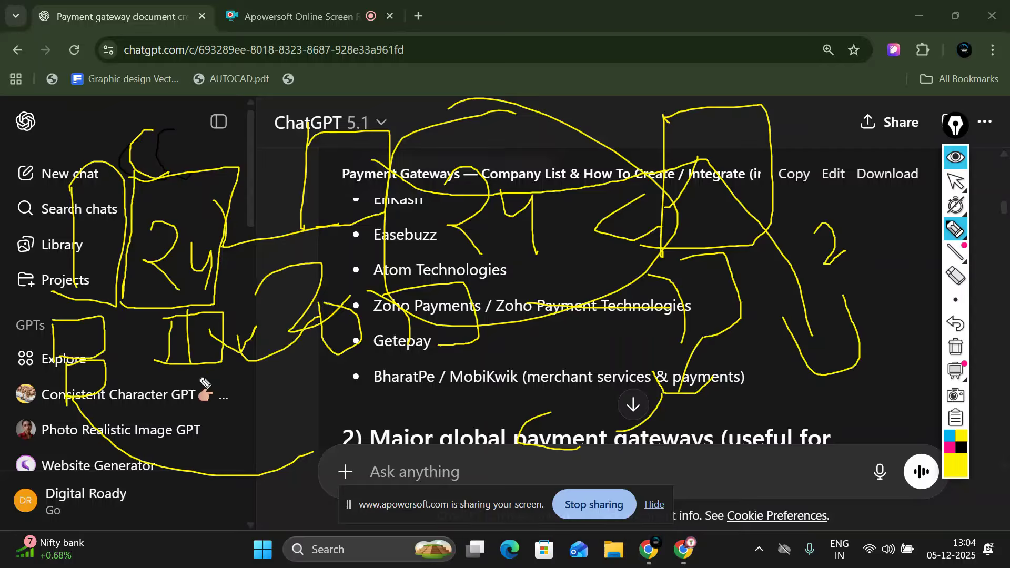
{"action": "mouse_move", "coordinate": [728, 100]}
{"action": "left_mouse_down"}
{"action": "mouse_move", "coordinate": [635, 169]}
{"action": "mouse_move", "coordinate": [781, 176]}
{"action": "mouse_move", "coordinate": [688, 131]}
{"action": "left_mouse_up"}
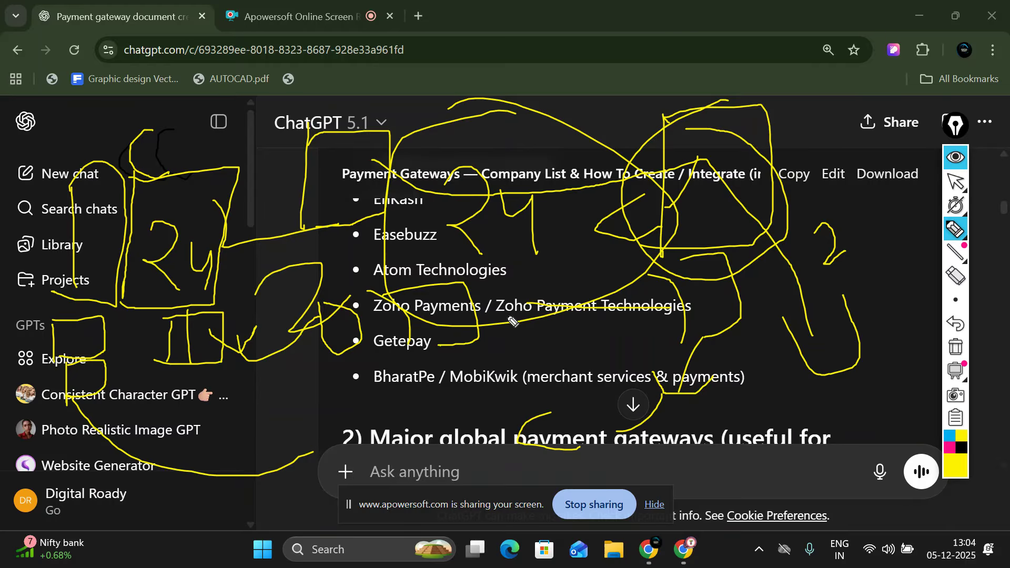
{"action": "left_click_drag", "start_coordinate": [159, 382], "coordinate": [169, 450]}
{"action": "mouse_move", "coordinate": [156, 362]}
{"action": "left_mouse_down"}
{"action": "mouse_move", "coordinate": [213, 400]}
{"action": "mouse_move", "coordinate": [163, 460]}
{"action": "left_mouse_up"}
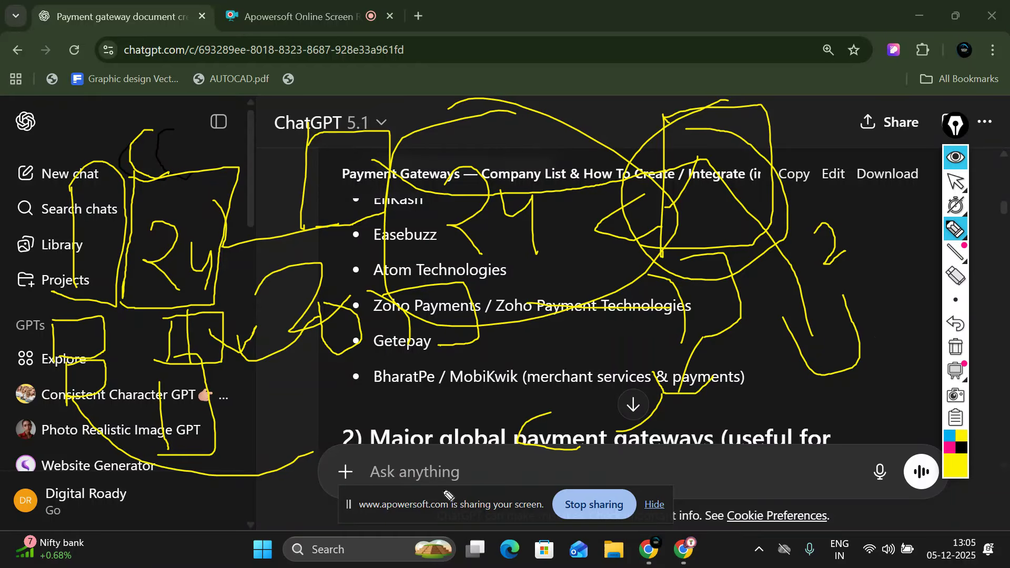
{"action": "left_click", "coordinate": [964, 158]}
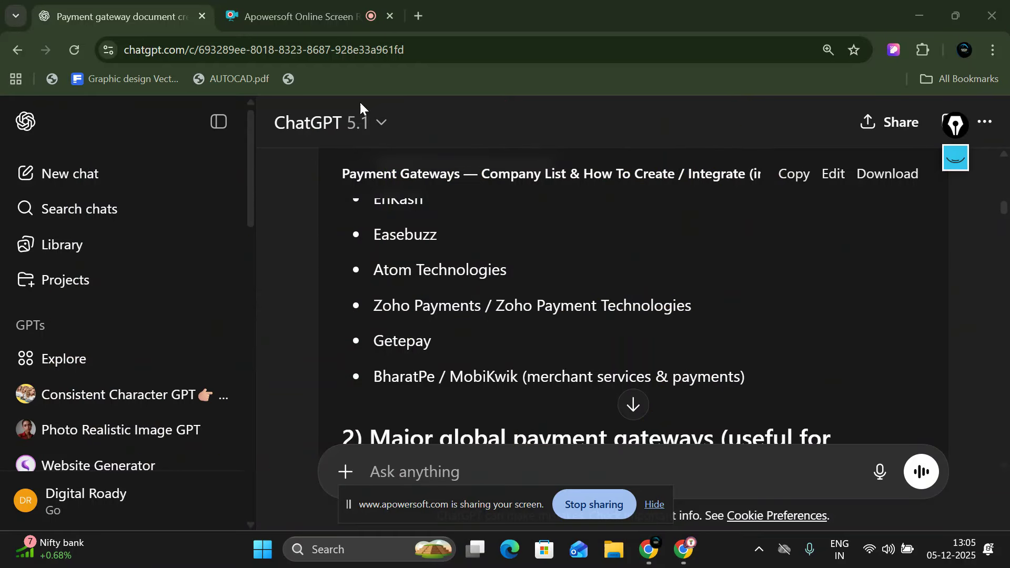
Step: Google 'wordpress user in world' in a new Chrome tab
{"action": "left_click", "coordinate": [417, 13]}
{"action": "left_click", "coordinate": [325, 333]}
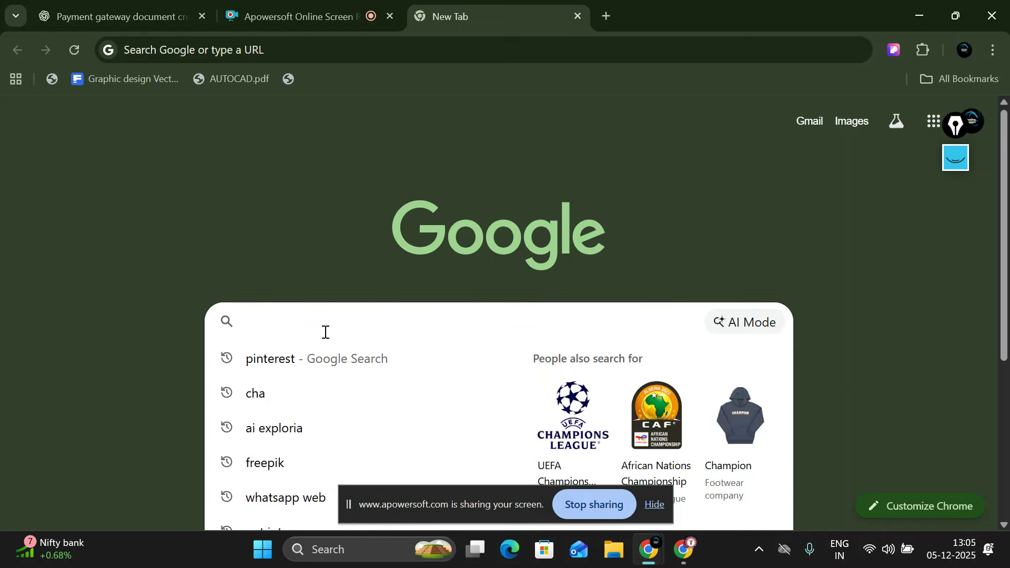
{"action": "type", "text": "wr"}
{"action": "key", "text": "Escape"}
{"action": "type", "text": "wor"}
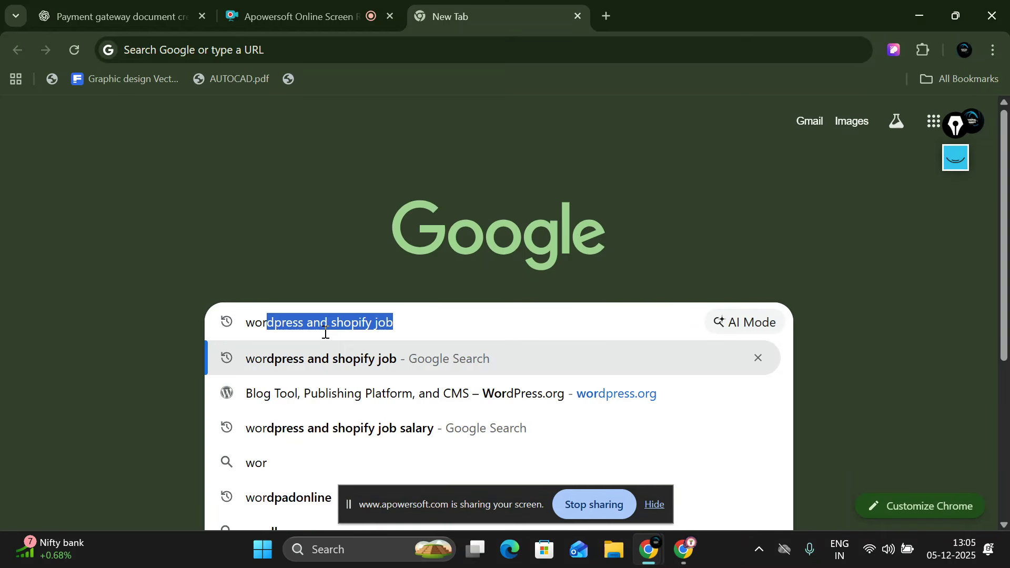
{"action": "type", "text": "dpress user in world"}
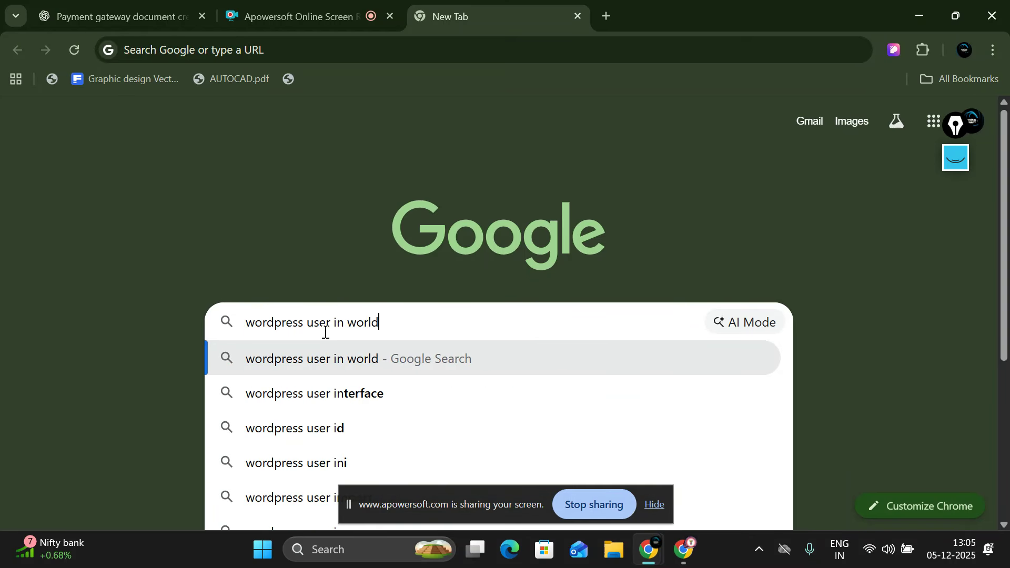
{"action": "key", "text": "Return"}
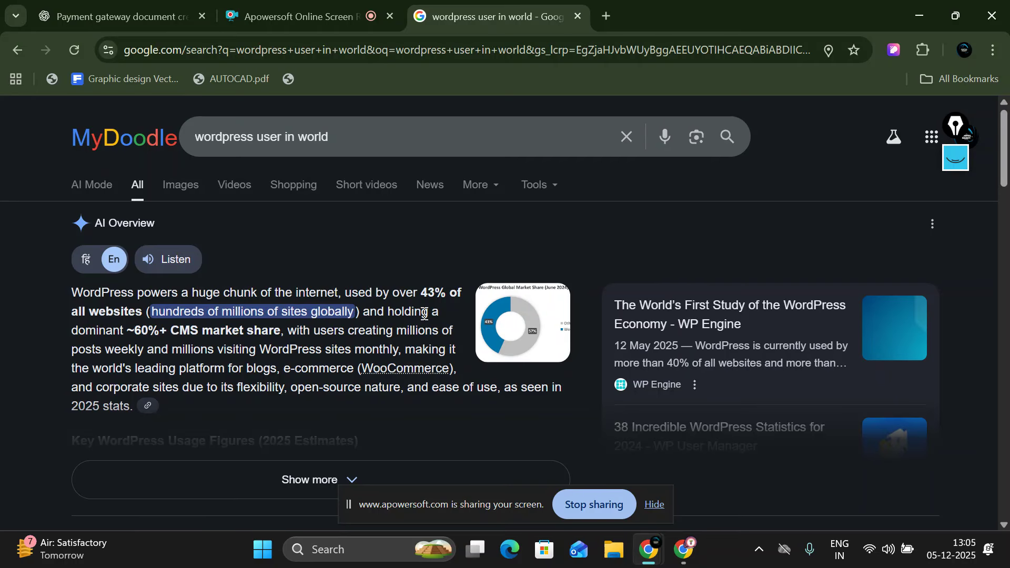
Step: Search Google for 'how many platform create a website', expand the AI overview, and copy the query
{"action": "left_click_drag", "start_coordinate": [360, 138], "coordinate": [194, 150]}
{"action": "type", "text": "h"}
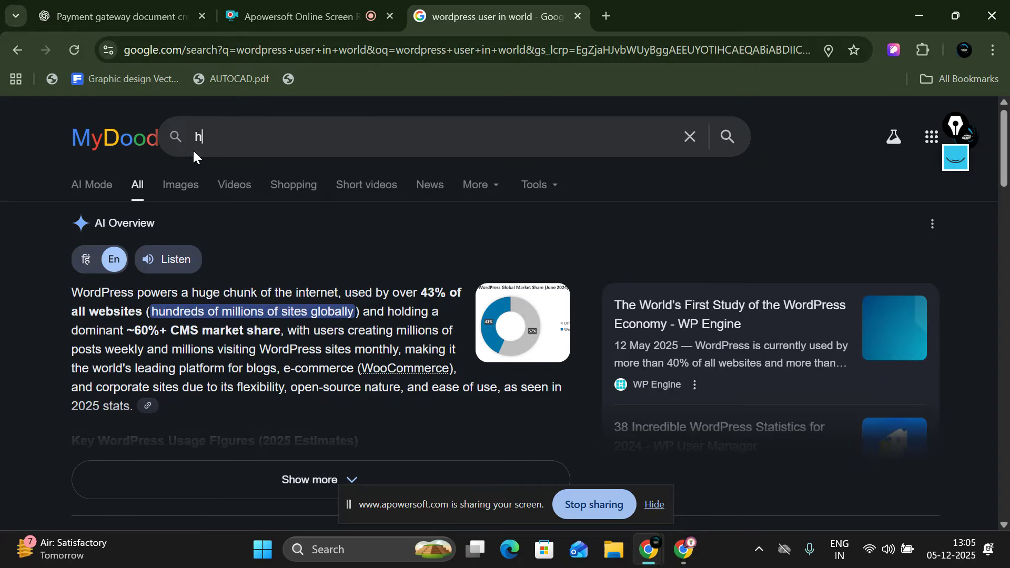
{"action": "type", "text": "ow  many "}
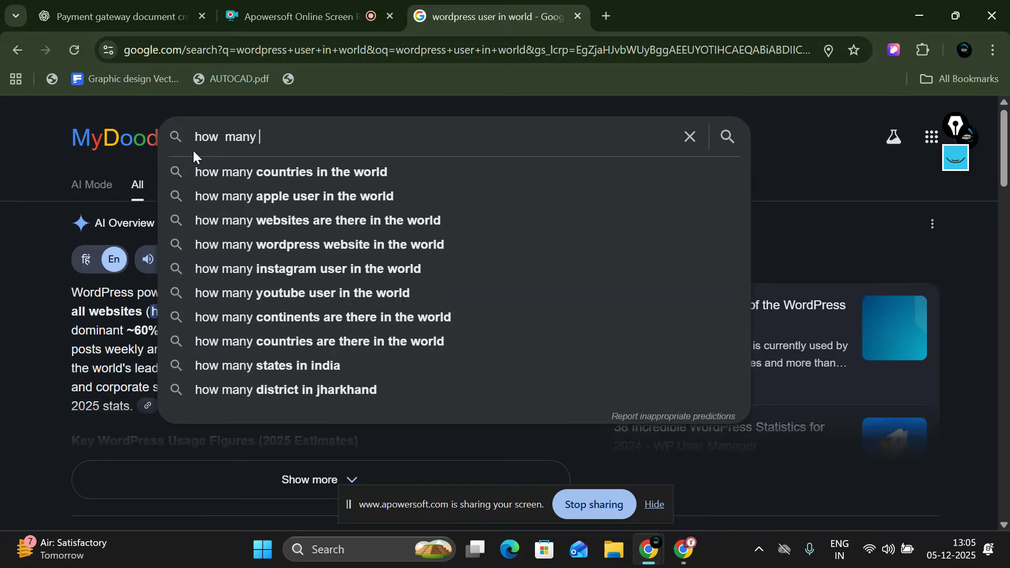
{"action": "type", "text": "platform "}
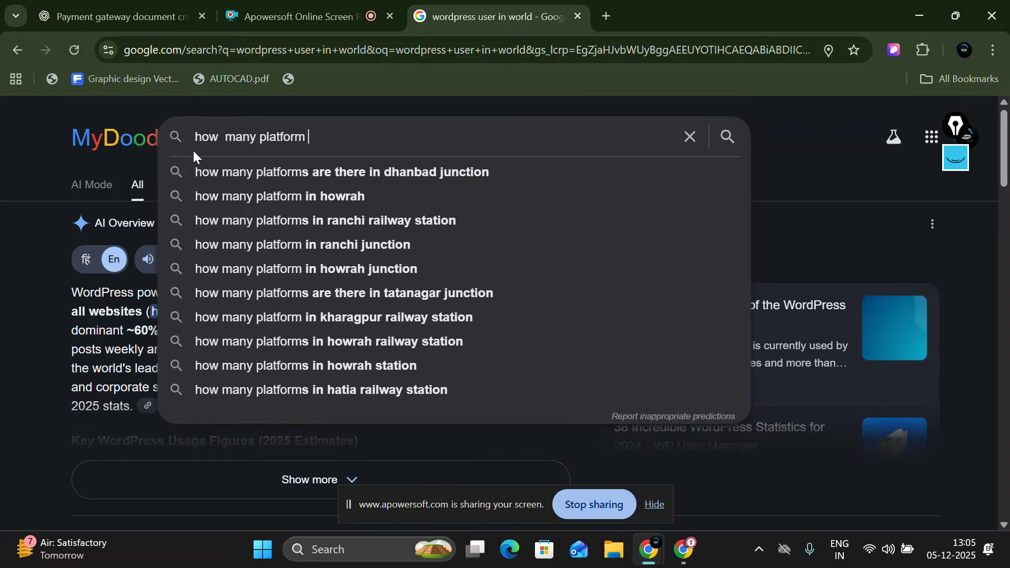
{"action": "type", "text": "create a w"}
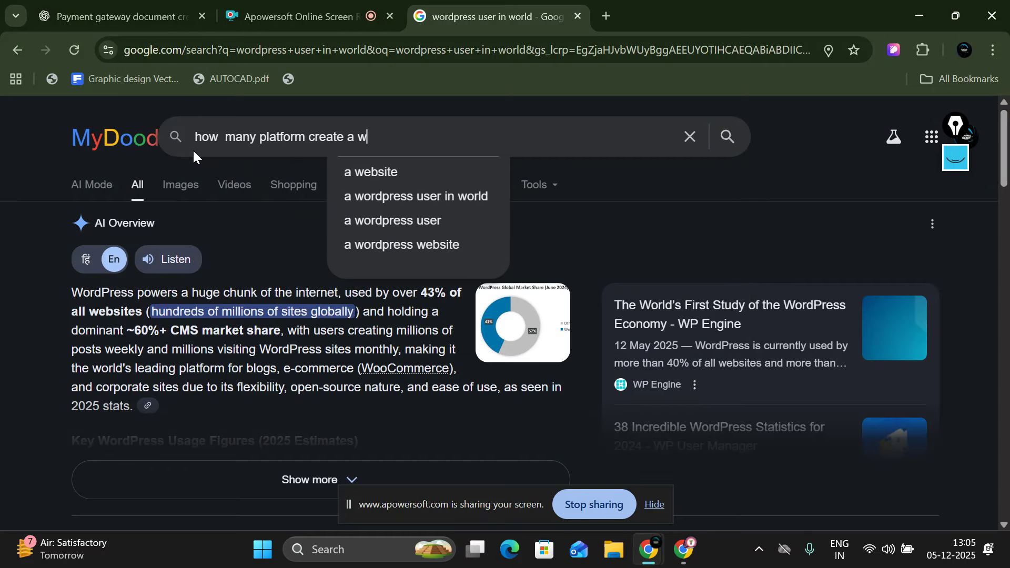
{"action": "type", "text": "ebsite"}
{"action": "key", "text": "Return"}
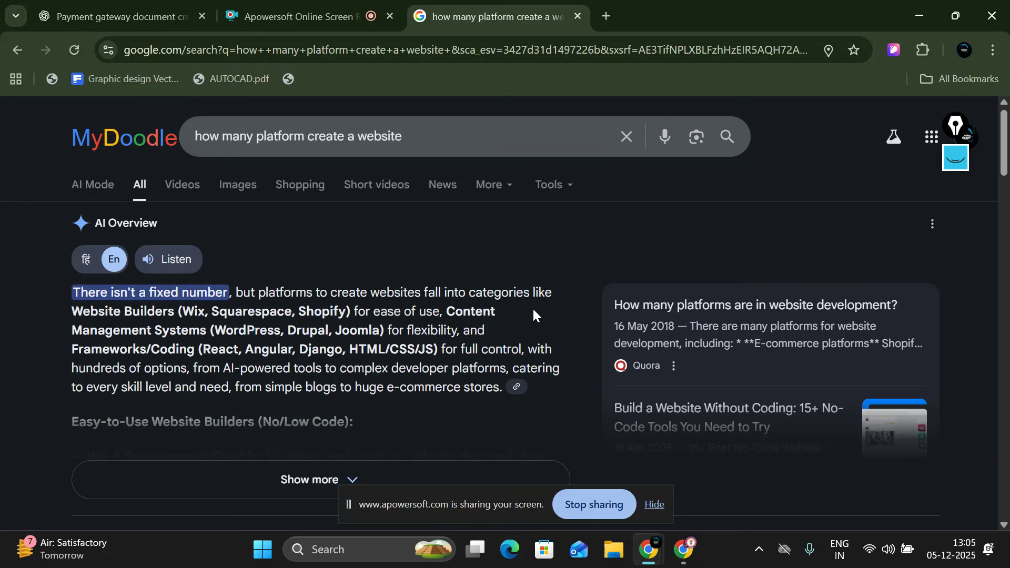
{"action": "scroll", "coordinate": [280, 319], "scroll_direction": "down", "scroll_amount": 3}
{"action": "left_click", "coordinate": [282, 323]}
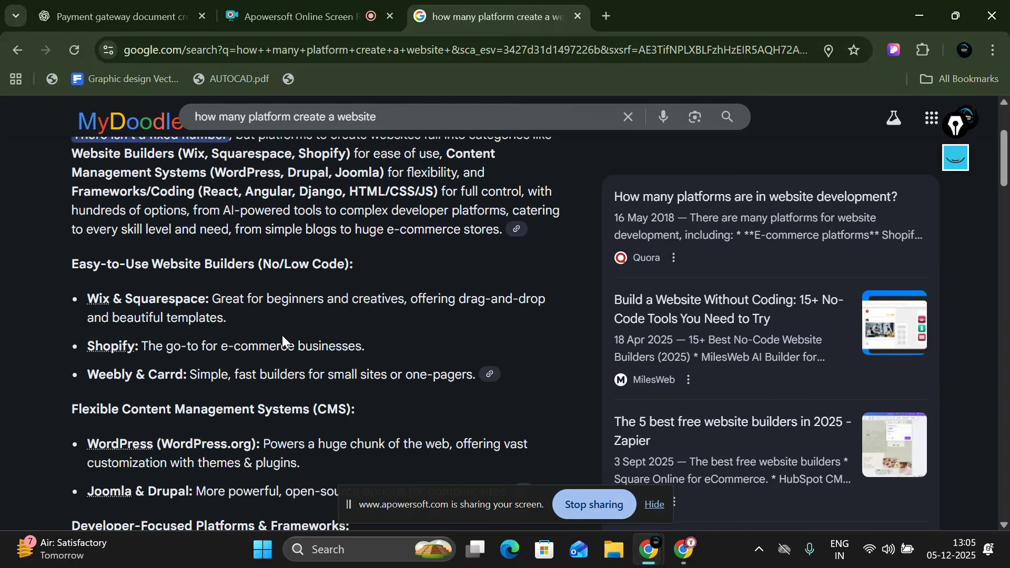
{"action": "left_click_drag", "start_coordinate": [376, 116], "coordinate": [92, 142]}
{"action": "key", "text": "ctrl+c"}
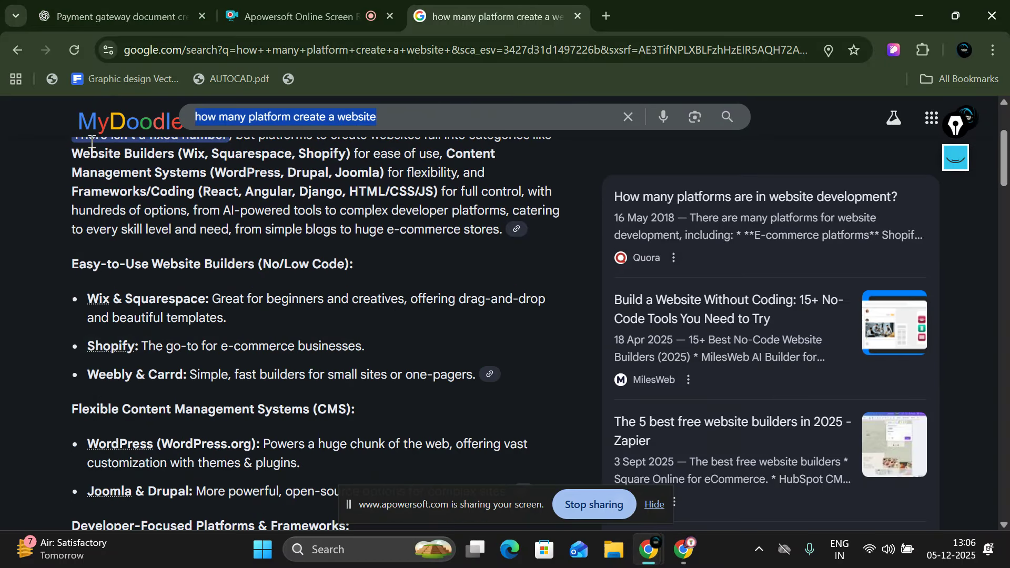
{"action": "left_click", "coordinate": [132, 16]}
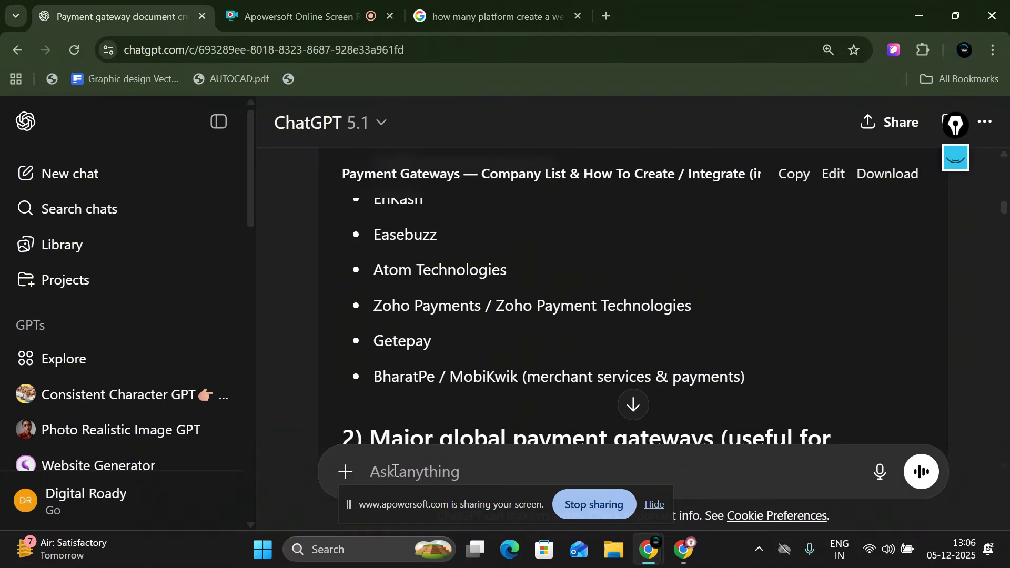
Step: Paste the website-platforms question into a new ChatGPT chat and highlight Website Builders, Weebly and Webflow
{"action": "left_click", "coordinate": [20, 177]}
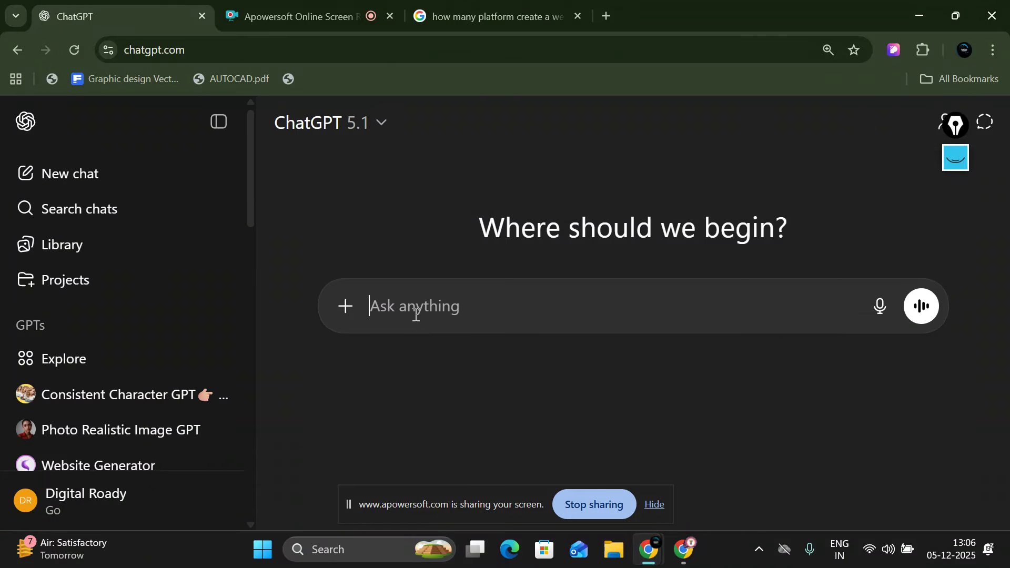
{"action": "key", "text": "ctrl+v"}
{"action": "key", "text": "Return"}
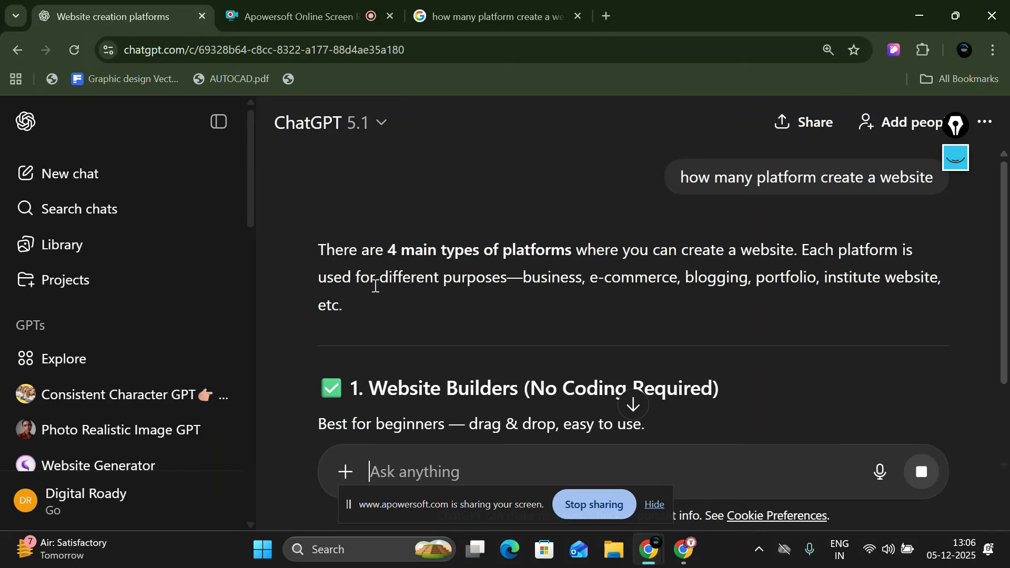
{"action": "scroll", "coordinate": [375, 286], "scroll_direction": "down", "scroll_amount": 3}
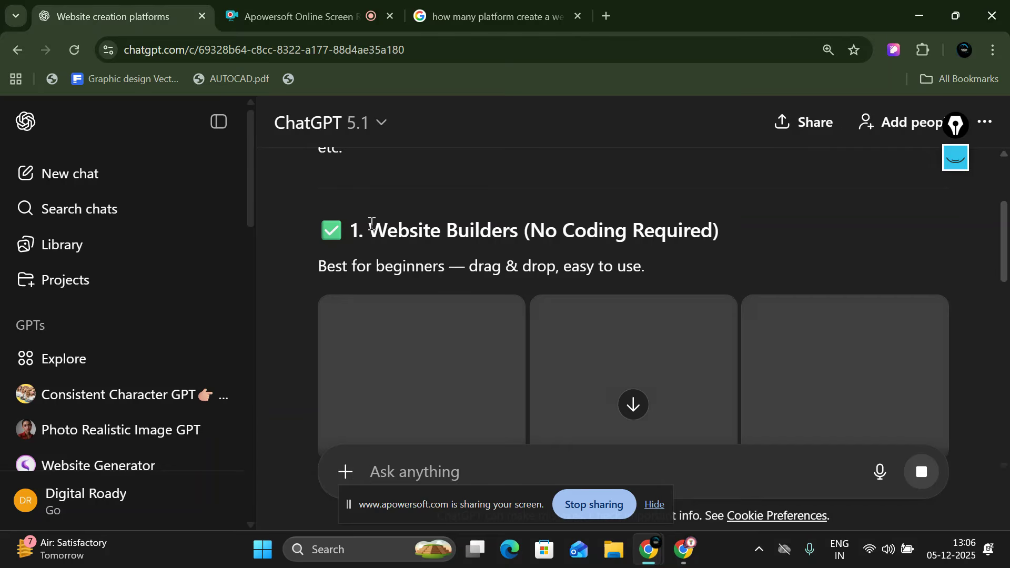
{"action": "left_click_drag", "start_coordinate": [371, 224], "coordinate": [604, 234]}
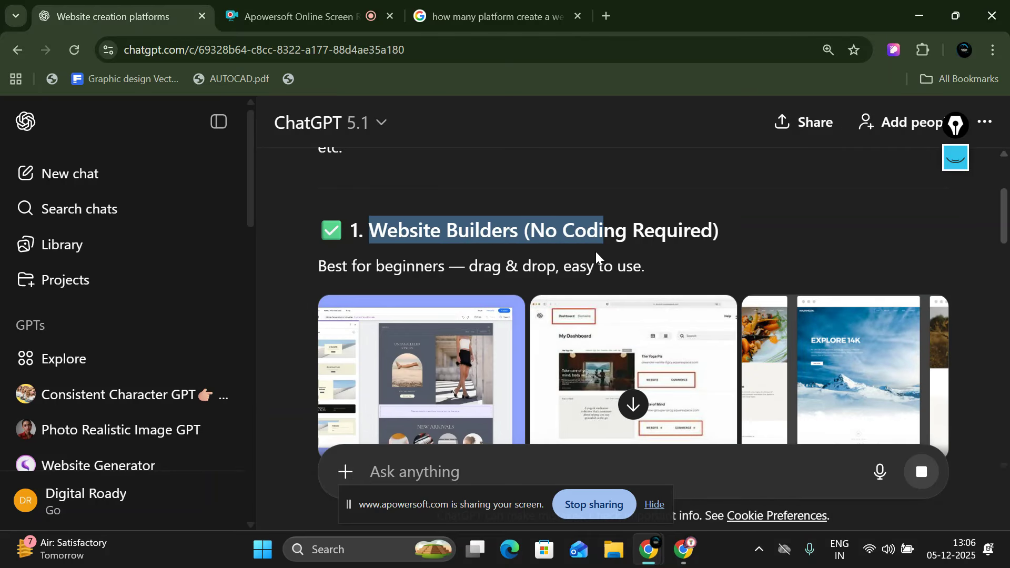
{"action": "scroll", "coordinate": [596, 257], "scroll_direction": "down", "scroll_amount": 5}
{"action": "scroll", "coordinate": [406, 315], "scroll_direction": "down", "scroll_amount": 2}
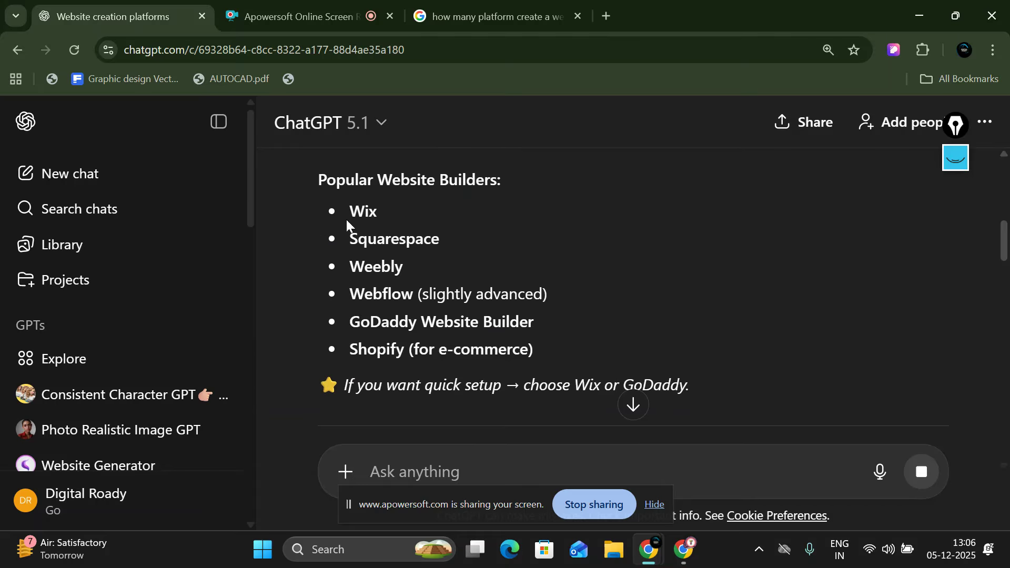
{"action": "left_click_drag", "start_coordinate": [360, 238], "coordinate": [435, 315]}
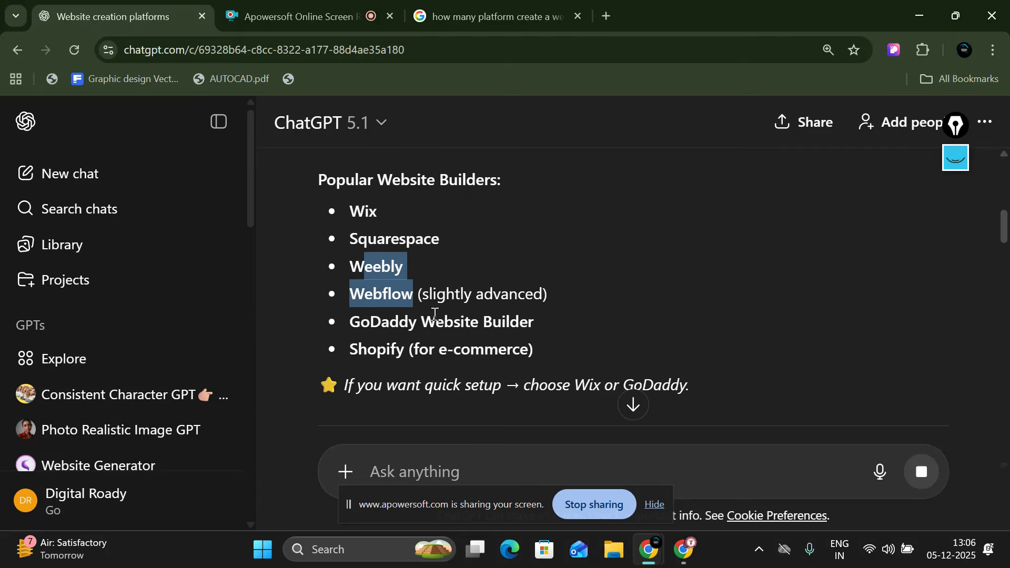
{"action": "left_click", "coordinate": [455, 374]}
Step: Scroll the remaining categories, highlighting technologies like HTML, CSS, JavaScript, PHP, Python, Node.js and Vue
{"action": "scroll", "coordinate": [429, 342], "scroll_direction": "down", "scroll_amount": 5}
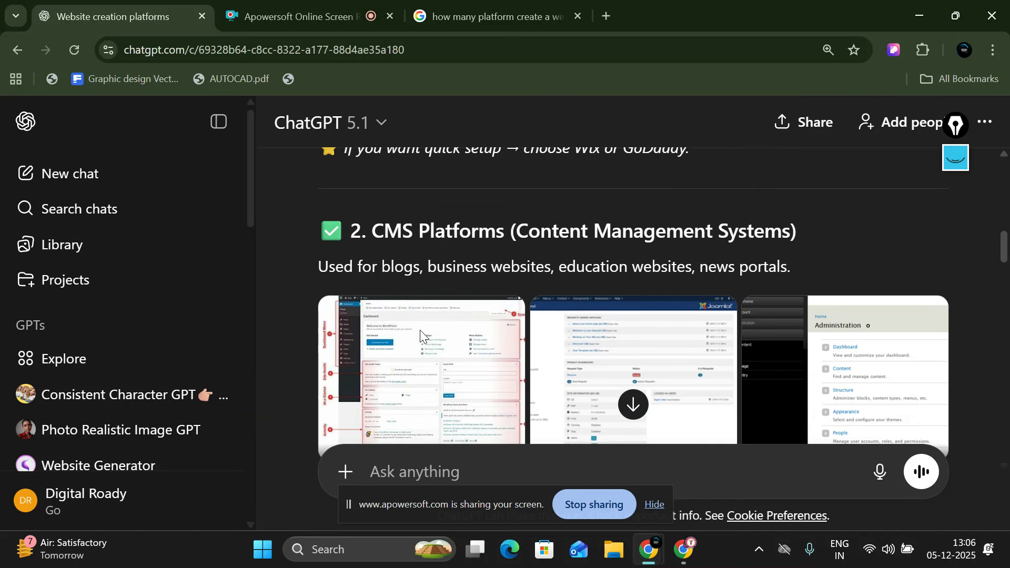
{"action": "scroll", "coordinate": [421, 337], "scroll_direction": "down", "scroll_amount": 5}
{"action": "left_click_drag", "start_coordinate": [350, 290], "coordinate": [532, 292]}
{"action": "left_click_drag", "start_coordinate": [350, 319], "coordinate": [383, 324]}
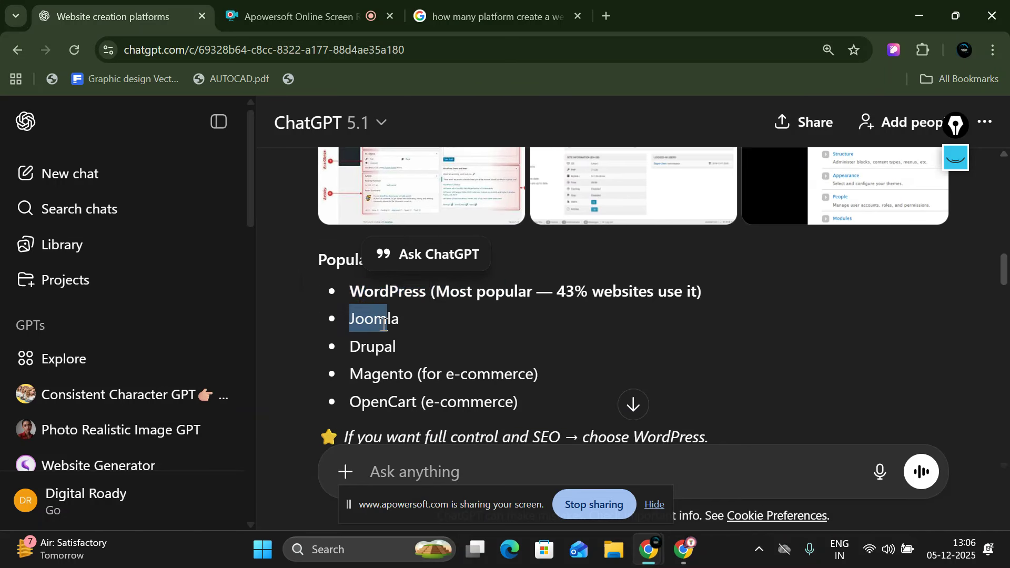
{"action": "left_click_drag", "start_coordinate": [350, 373], "coordinate": [444, 375]}
{"action": "left_click_drag", "start_coordinate": [378, 402], "coordinate": [434, 403]}
{"action": "scroll", "coordinate": [400, 337], "scroll_direction": "down", "scroll_amount": 5}
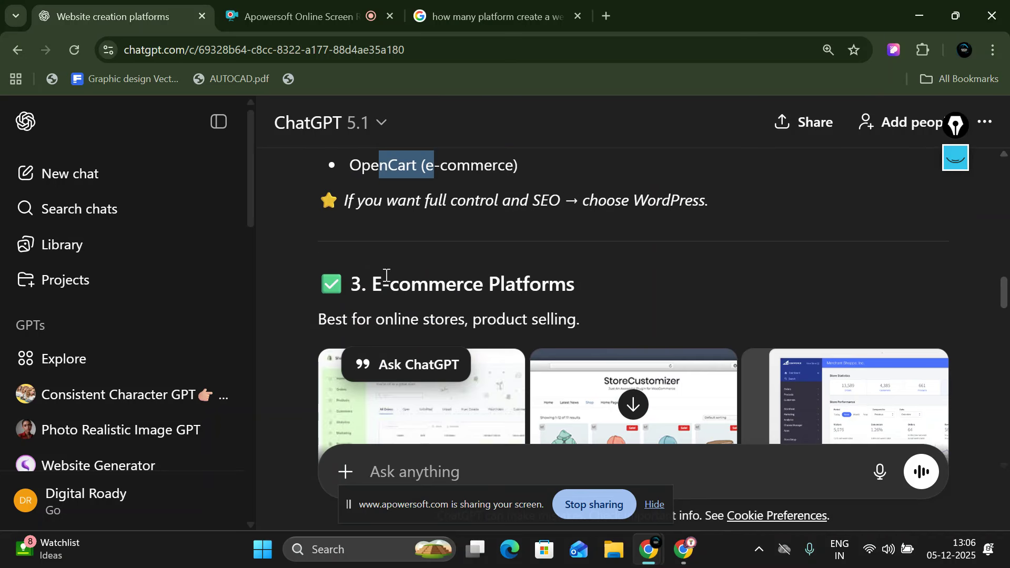
{"action": "scroll", "coordinate": [415, 288], "scroll_direction": "down", "scroll_amount": 8}
{"action": "left_click_drag", "start_coordinate": [351, 185], "coordinate": [439, 215]}
{"action": "left_click_drag", "start_coordinate": [351, 222], "coordinate": [476, 324]}
{"action": "scroll", "coordinate": [478, 336], "scroll_direction": "down", "scroll_amount": 10}
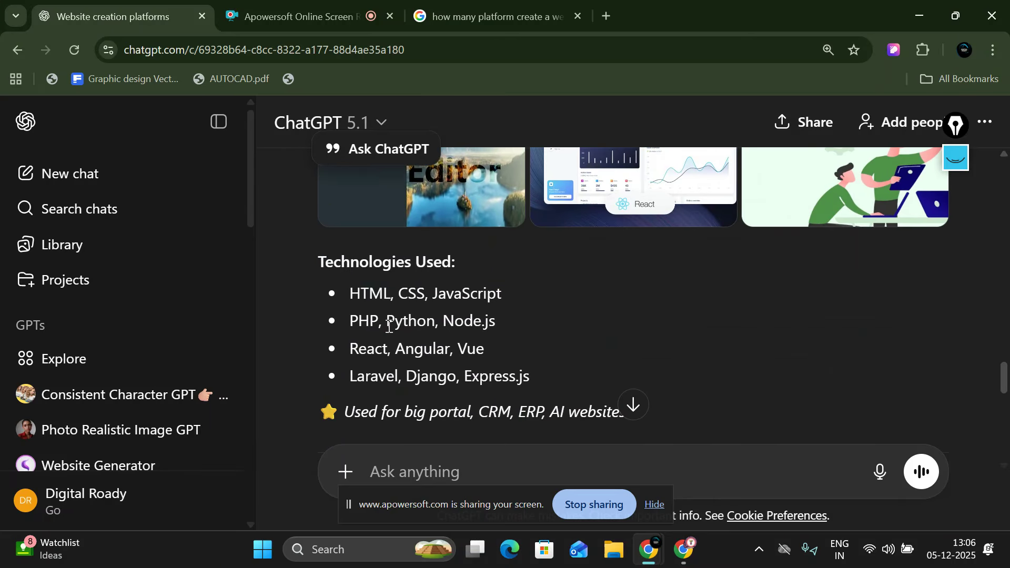
{"action": "left_click_drag", "start_coordinate": [349, 296], "coordinate": [471, 296]}
{"action": "left_click_drag", "start_coordinate": [369, 323], "coordinate": [454, 322]}
{"action": "left_click_drag", "start_coordinate": [351, 365], "coordinate": [444, 360]}
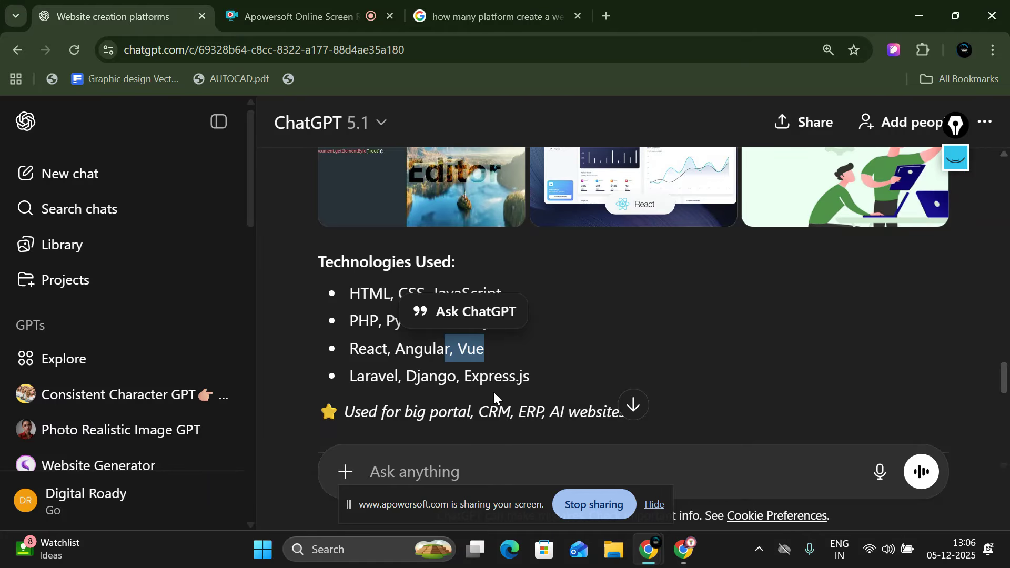
{"action": "scroll", "coordinate": [493, 393], "scroll_direction": "down", "scroll_amount": 5}
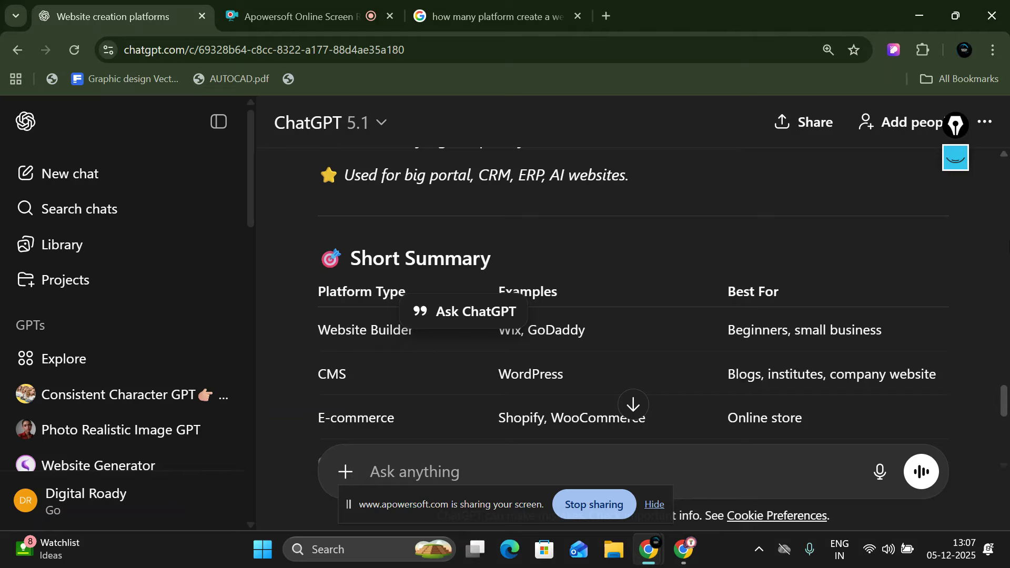
Step: Erase the yellow scribbles with Epic Pen's eraser and reopen the 'Payment gateway document' chat
{"action": "left_click", "coordinate": [956, 158]}
{"action": "mouse_move", "coordinate": [943, 240]}
{"action": "left_click", "coordinate": [956, 276]}
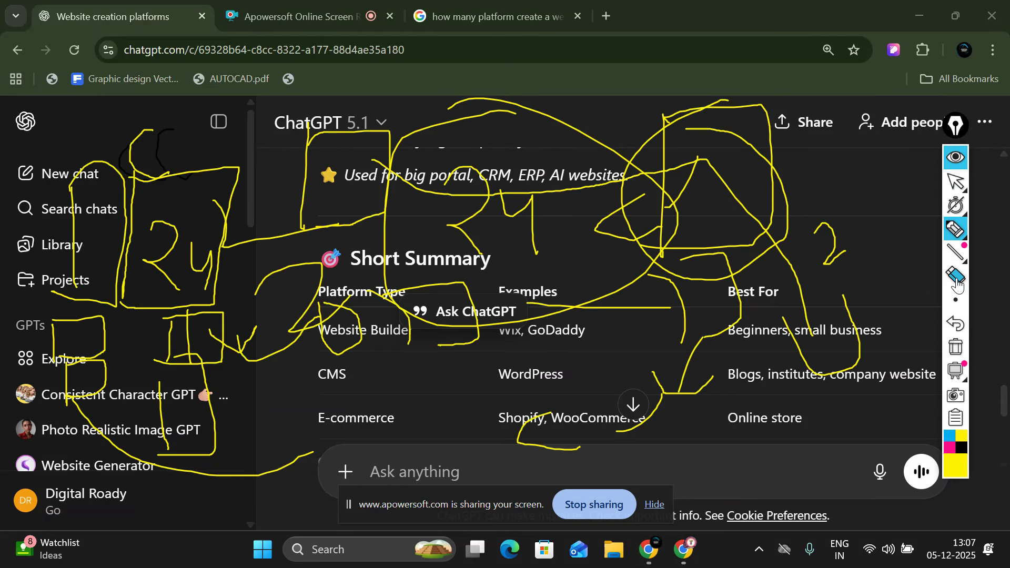
{"action": "mouse_move", "coordinate": [158, 252]}
{"action": "left_mouse_down"}
{"action": "mouse_move", "coordinate": [294, 273]}
{"action": "mouse_move", "coordinate": [683, 252]}
{"action": "mouse_move", "coordinate": [339, 299]}
{"action": "mouse_move", "coordinate": [158, 368]}
{"action": "mouse_move", "coordinate": [677, 298]}
{"action": "mouse_move", "coordinate": [983, 284]}
{"action": "mouse_move", "coordinate": [721, 418]}
{"action": "mouse_move", "coordinate": [653, 374]}
{"action": "left_mouse_up"}
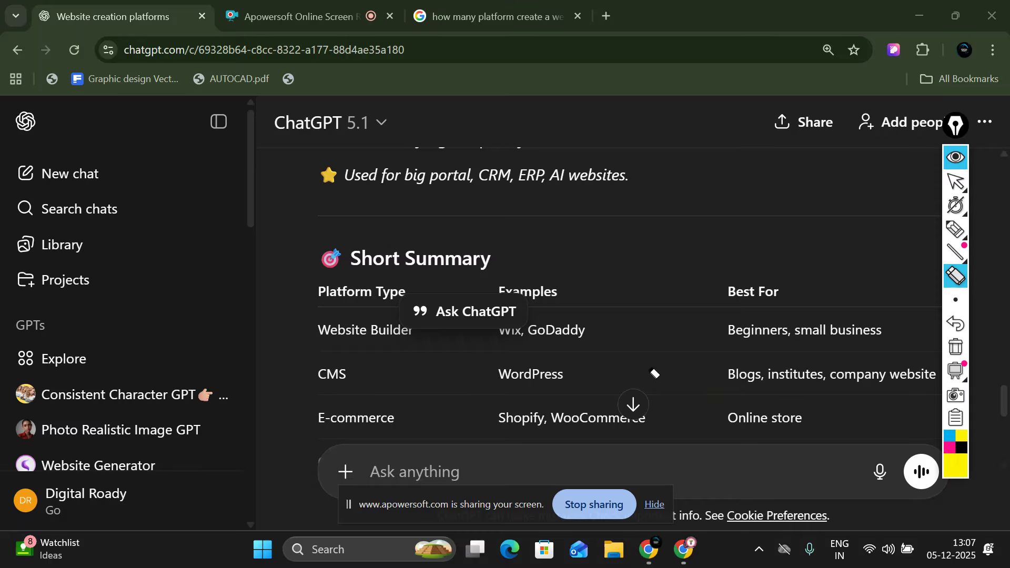
{"action": "left_click", "coordinate": [956, 159]}
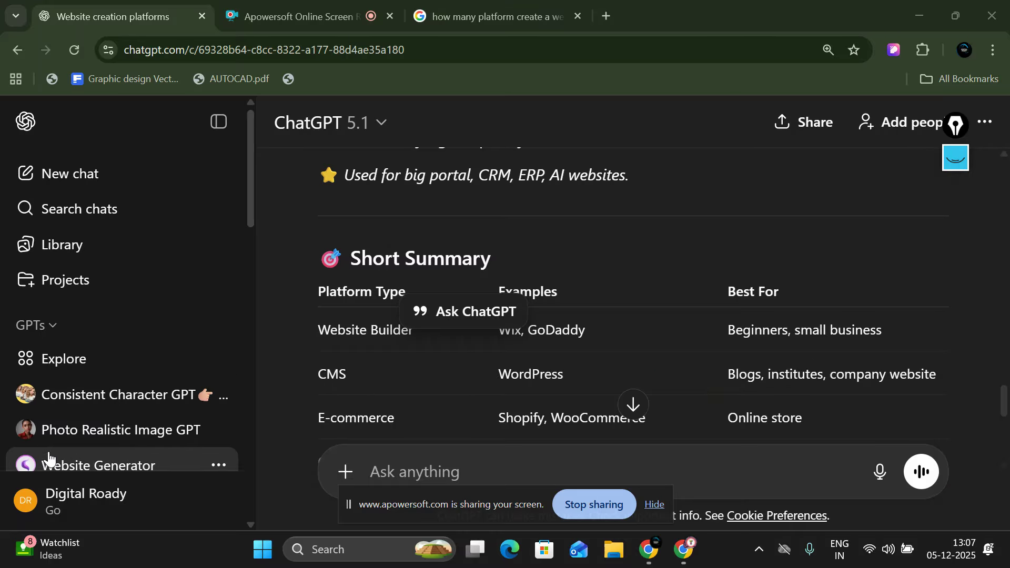
{"action": "scroll", "coordinate": [68, 432], "scroll_direction": "down", "scroll_amount": 4}
{"action": "left_click", "coordinate": [79, 351]}
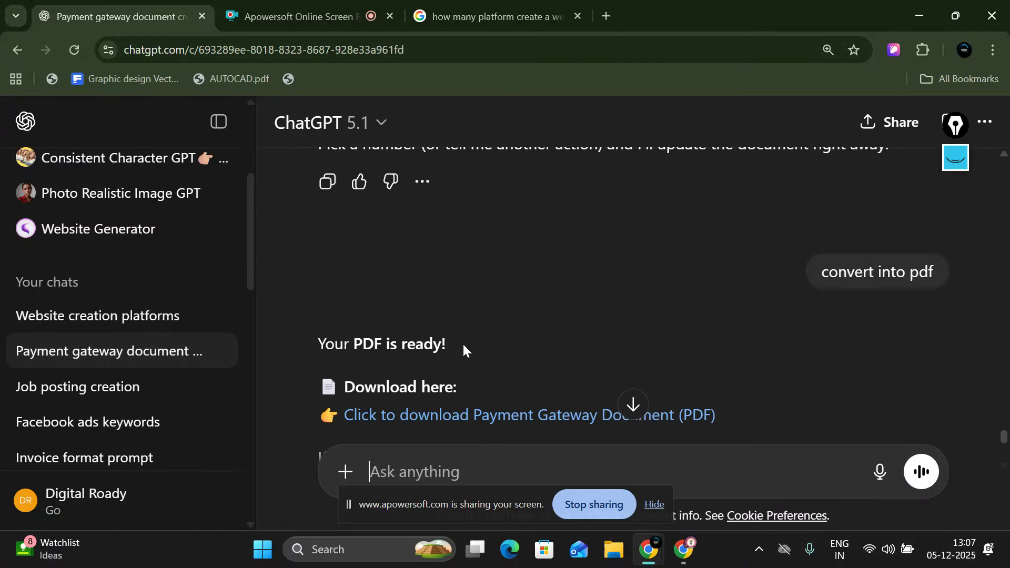
Step: Scroll the payment gateway document up to its title and back down to section 2
{"action": "scroll", "coordinate": [463, 344], "scroll_direction": "up", "scroll_amount": 10}
{"action": "scroll", "coordinate": [464, 344], "scroll_direction": "up", "scroll_amount": 5}
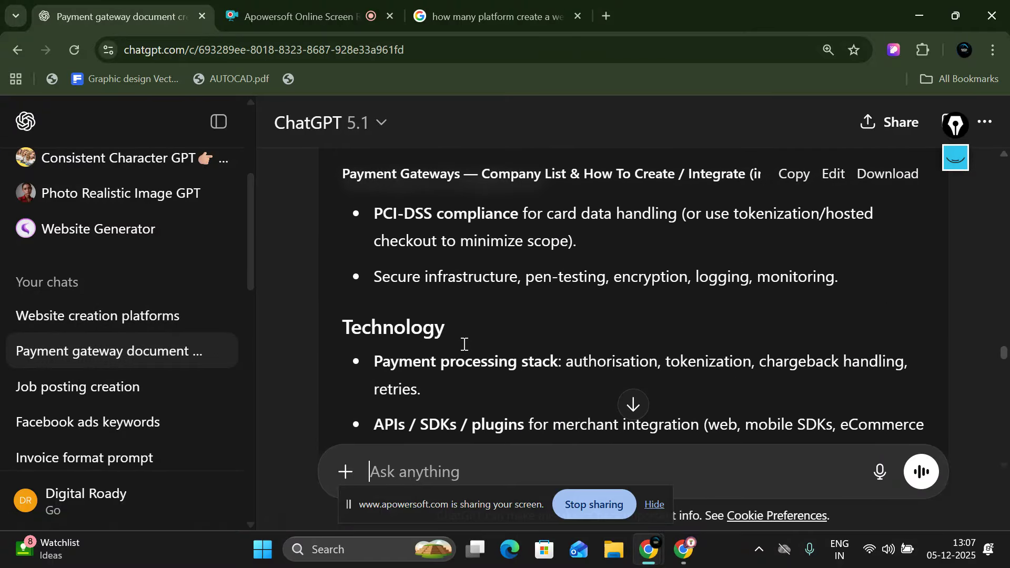
{"action": "scroll", "coordinate": [464, 344], "scroll_direction": "up", "scroll_amount": 10}
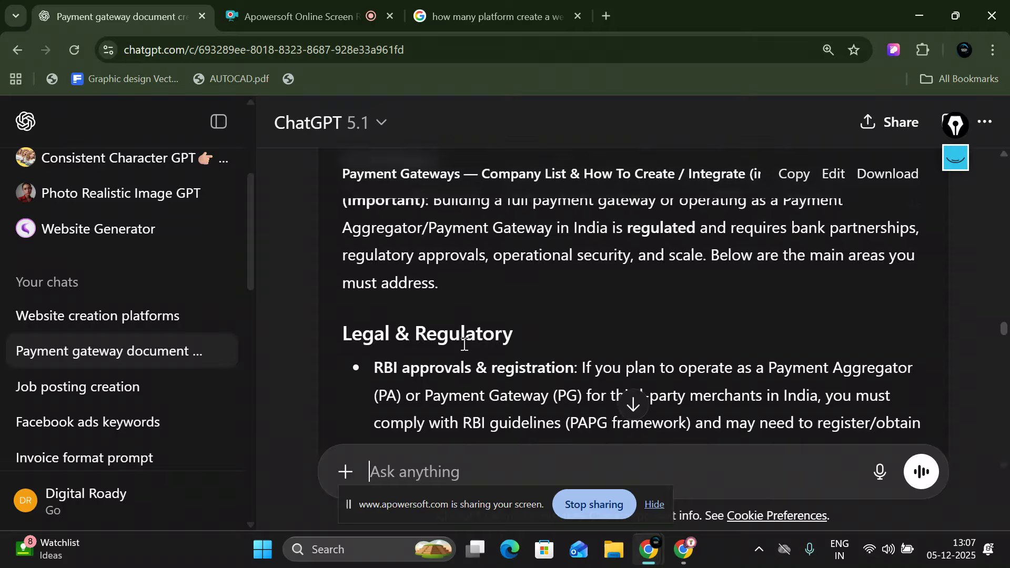
{"action": "scroll", "coordinate": [464, 344], "scroll_direction": "up", "scroll_amount": 10}
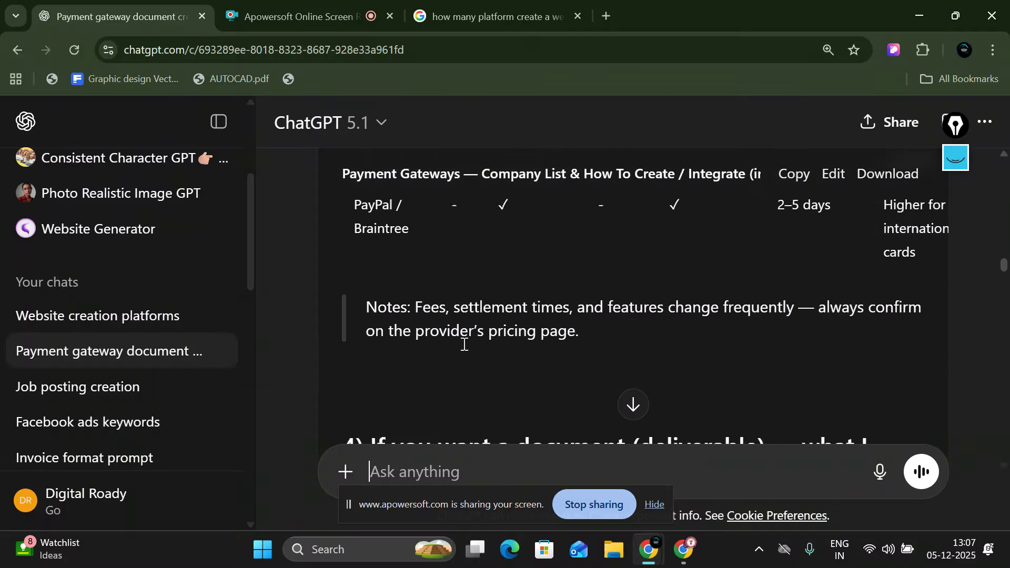
{"action": "scroll", "coordinate": [464, 344], "scroll_direction": "up", "scroll_amount": 10}
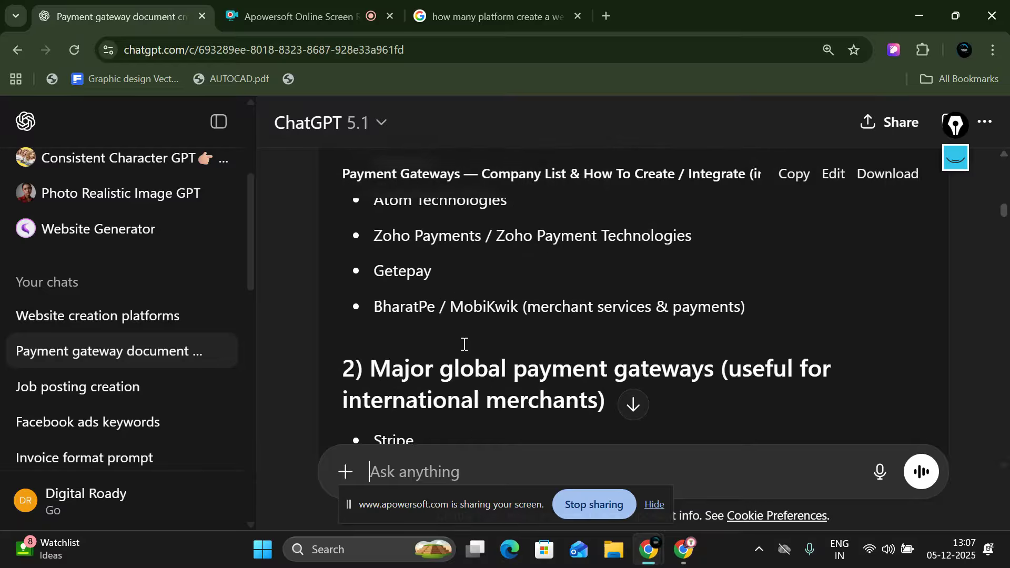
{"action": "scroll", "coordinate": [462, 334], "scroll_direction": "up", "scroll_amount": 5}
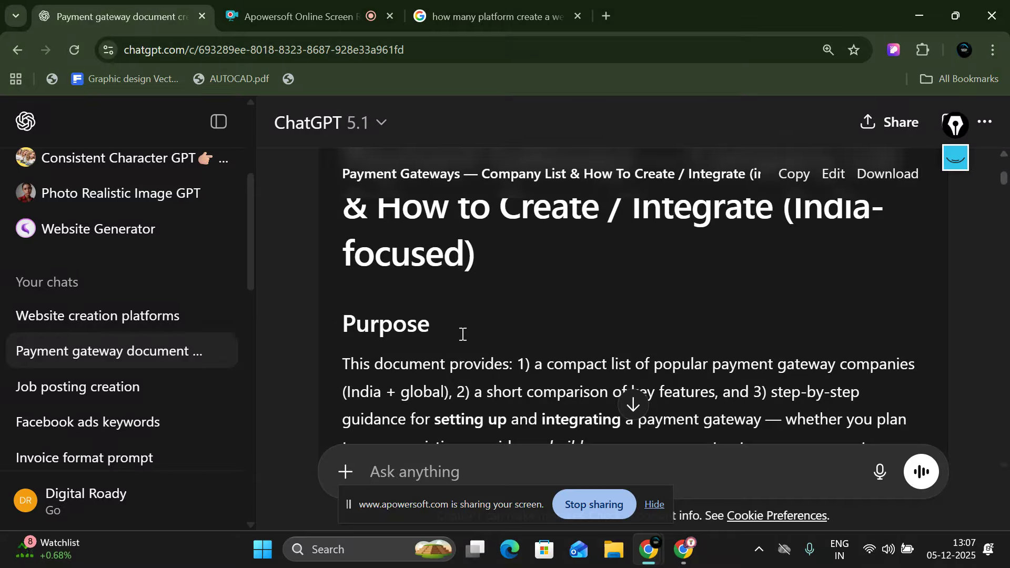
{"action": "scroll", "coordinate": [673, 303], "scroll_direction": "down", "scroll_amount": 5}
{"action": "scroll", "coordinate": [493, 264], "scroll_direction": "down", "scroll_amount": 15}
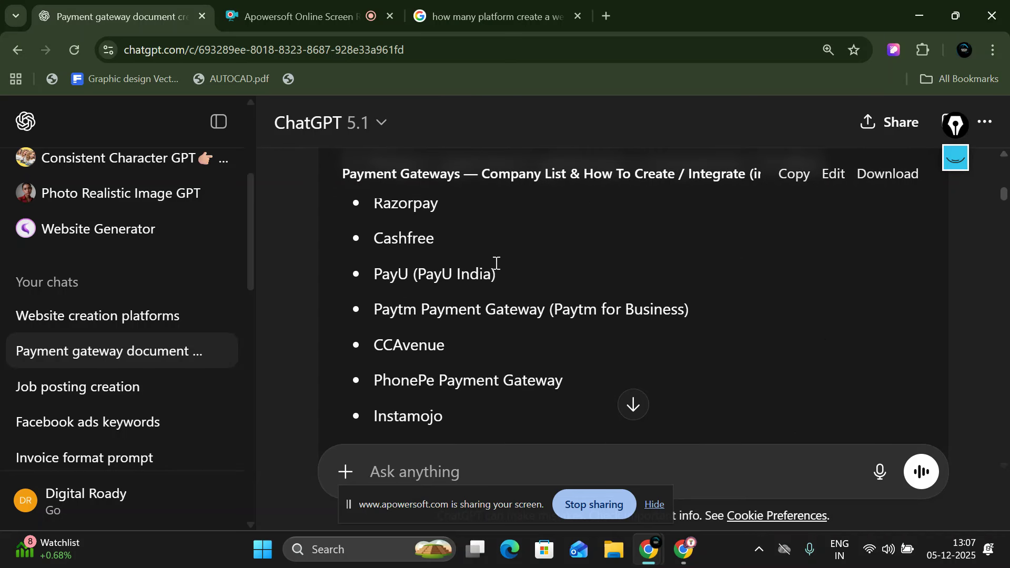
{"action": "scroll", "coordinate": [381, 289], "scroll_direction": "down", "scroll_amount": 2}
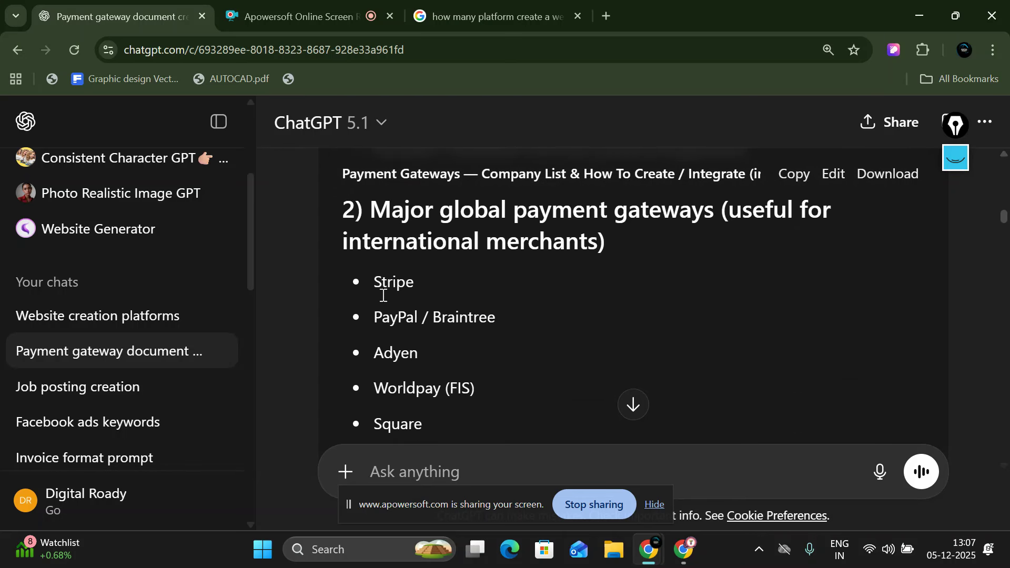
{"action": "scroll", "coordinate": [394, 273], "scroll_direction": "up", "scroll_amount": 2}
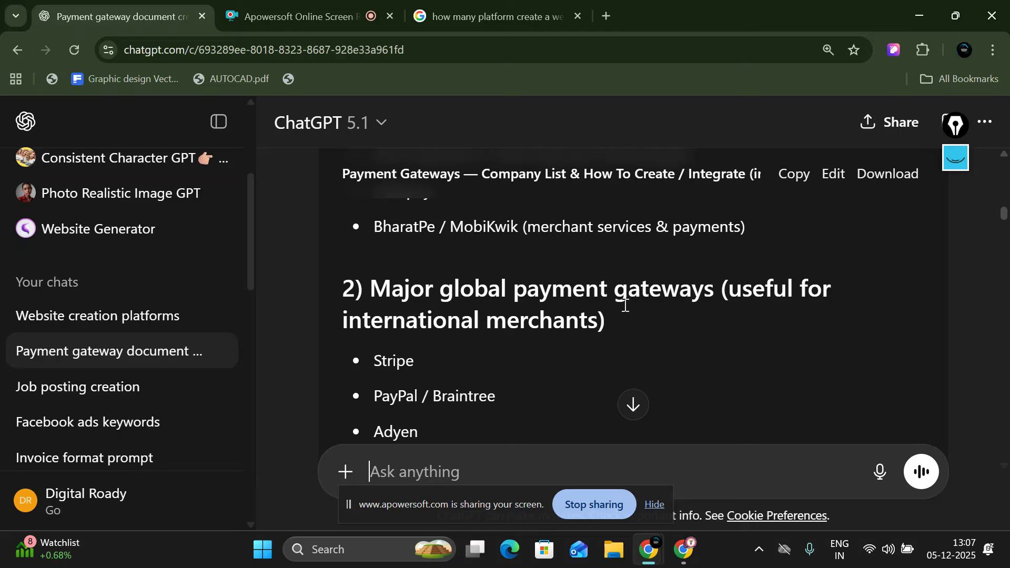
{"action": "scroll", "coordinate": [620, 312], "scroll_direction": "down", "scroll_amount": 2}
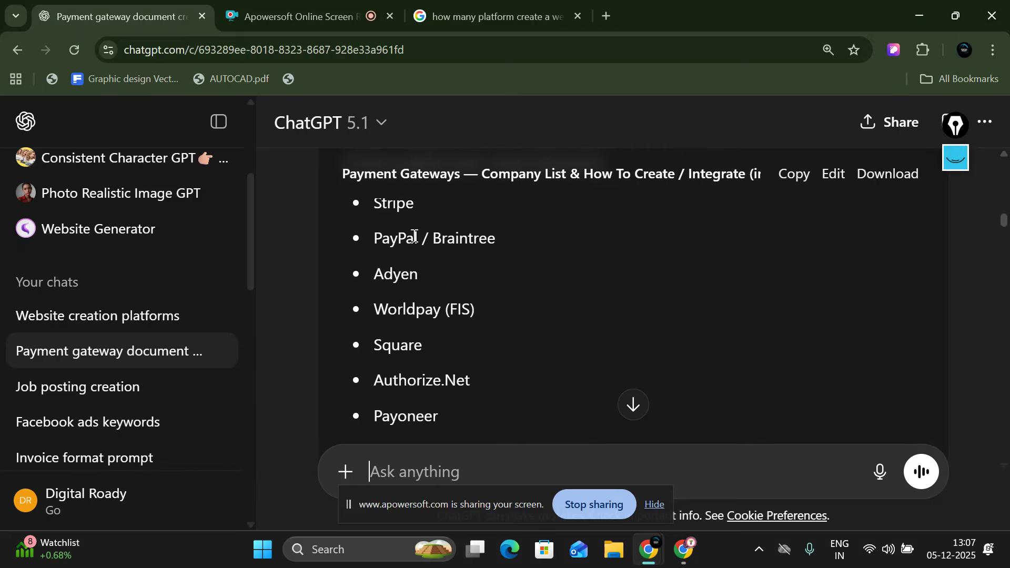
Step: Highlight the gateway names Stripe, PayPal, Square and Payoneer in the global gateways list
{"action": "double_click", "coordinate": [380, 206]}
{"action": "left_click_drag", "start_coordinate": [383, 238], "coordinate": [419, 251]}
{"action": "left_click_drag", "start_coordinate": [379, 286], "coordinate": [376, 317]}
{"action": "left_click", "coordinate": [379, 358]}
{"action": "left_click_drag", "start_coordinate": [380, 358], "coordinate": [447, 359]}
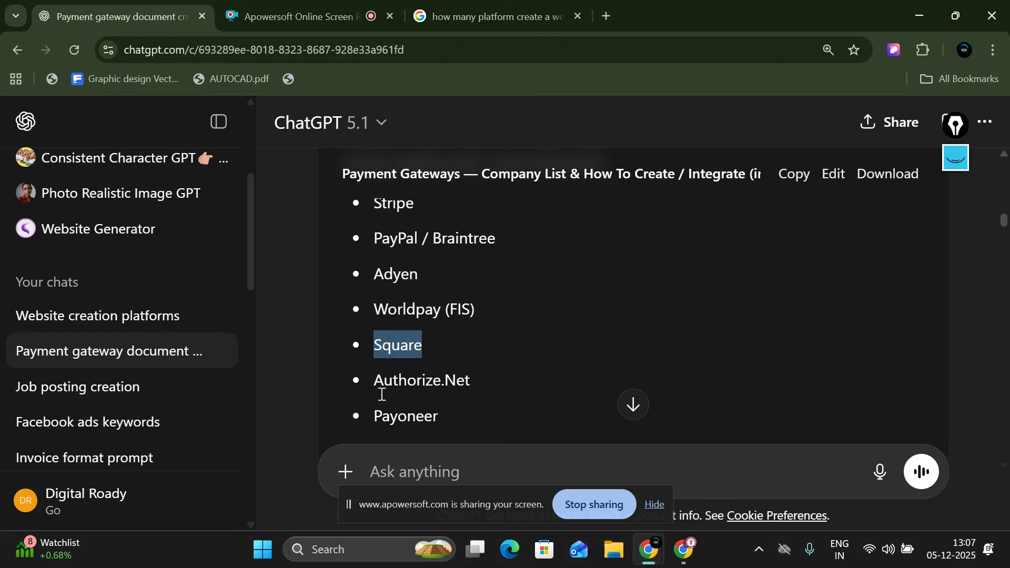
{"action": "left_click_drag", "start_coordinate": [376, 391], "coordinate": [467, 390]}
{"action": "left_click_drag", "start_coordinate": [362, 418], "coordinate": [450, 417]}
{"action": "scroll", "coordinate": [437, 349], "scroll_direction": "down", "scroll_amount": 3}
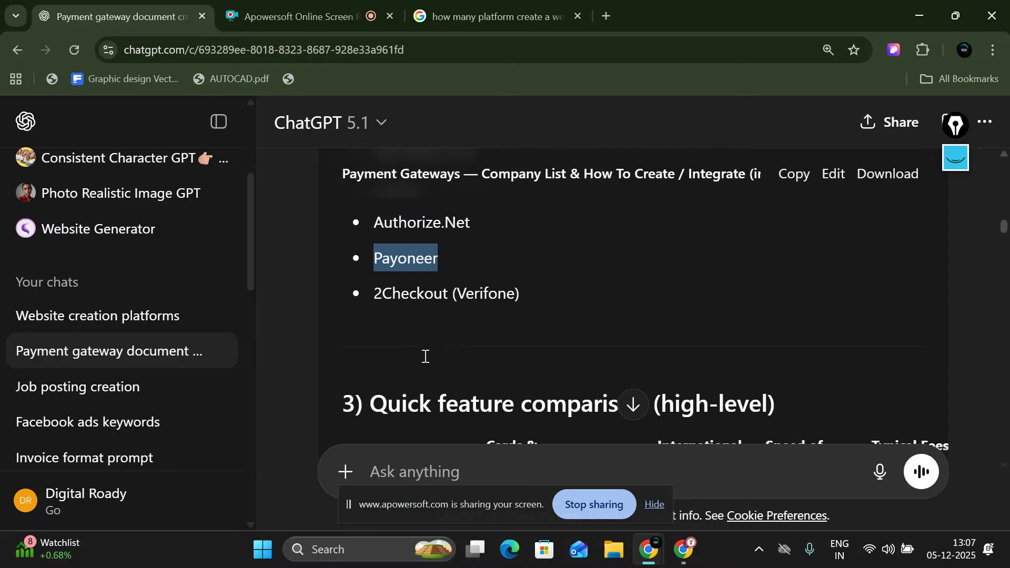
{"action": "left_click_drag", "start_coordinate": [372, 292], "coordinate": [483, 293]}
{"action": "left_click", "coordinate": [482, 294]}
{"action": "scroll", "coordinate": [476, 321], "scroll_direction": "up", "scroll_amount": 4}
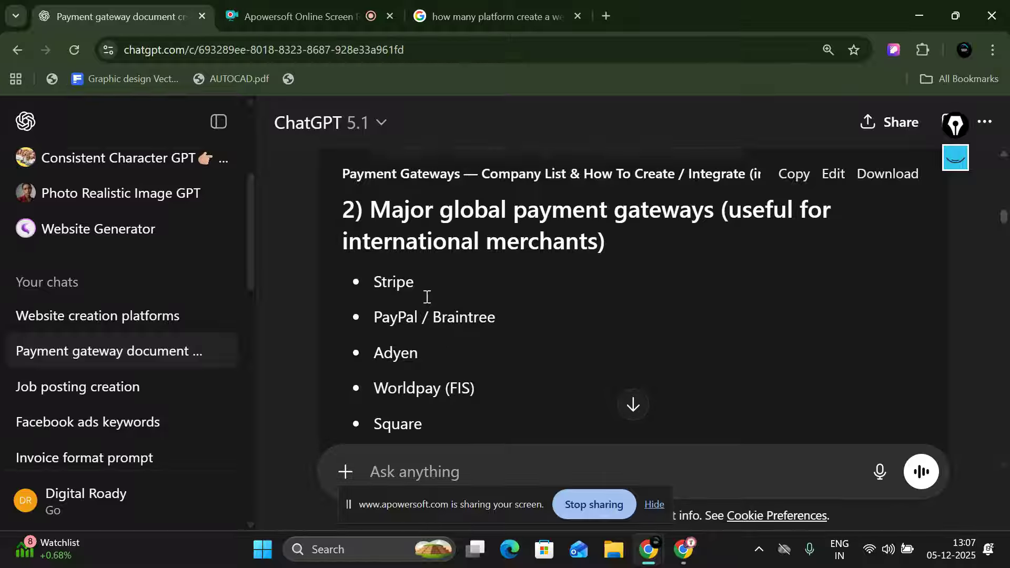
{"action": "left_click_drag", "start_coordinate": [384, 281], "coordinate": [433, 285]}
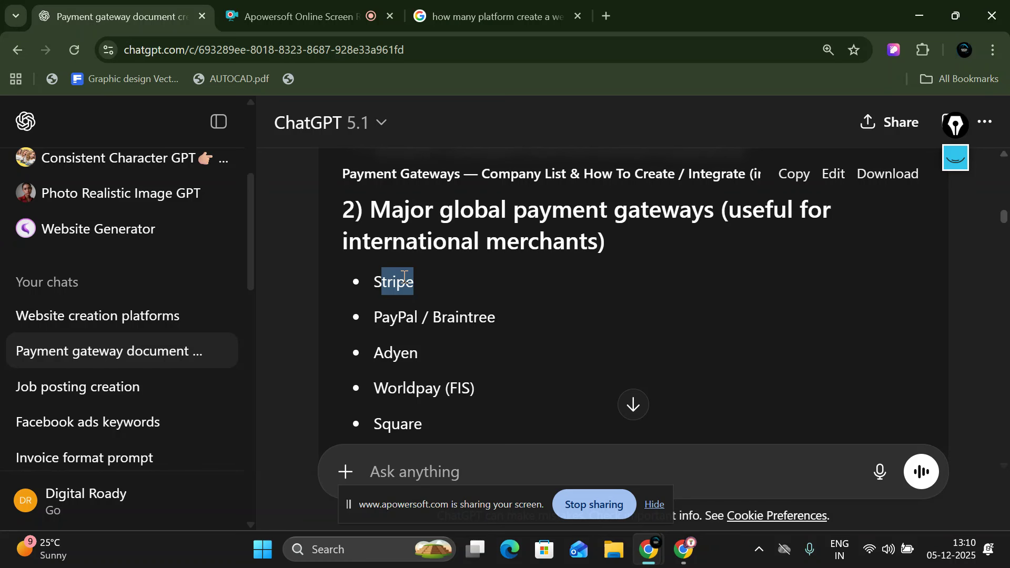
{"action": "scroll", "coordinate": [404, 279], "scroll_direction": "down", "scroll_amount": 10}
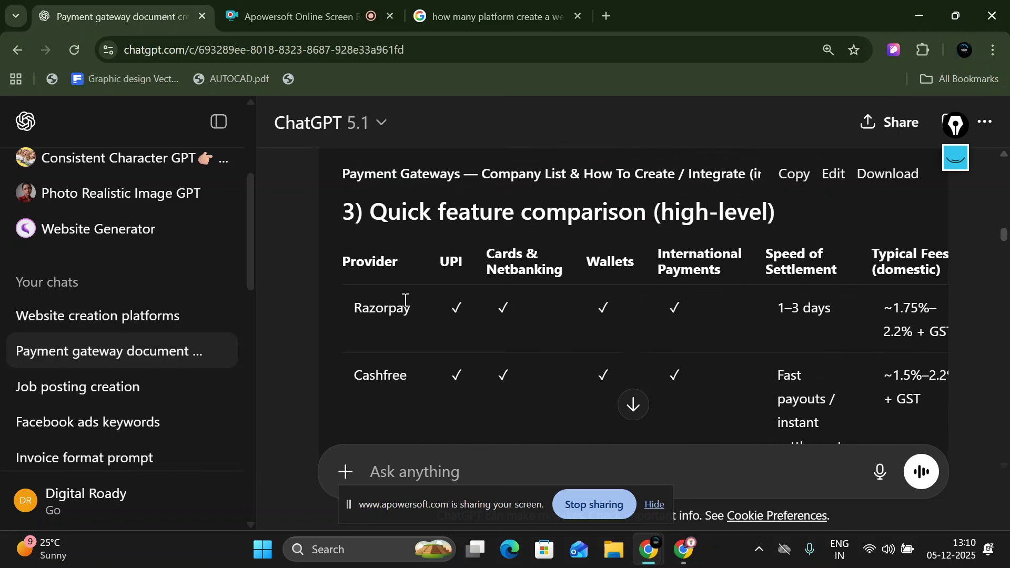
{"action": "scroll", "coordinate": [405, 300], "scroll_direction": "down", "scroll_amount": 2}
{"action": "scroll", "coordinate": [405, 300], "scroll_direction": "up", "scroll_amount": 1}
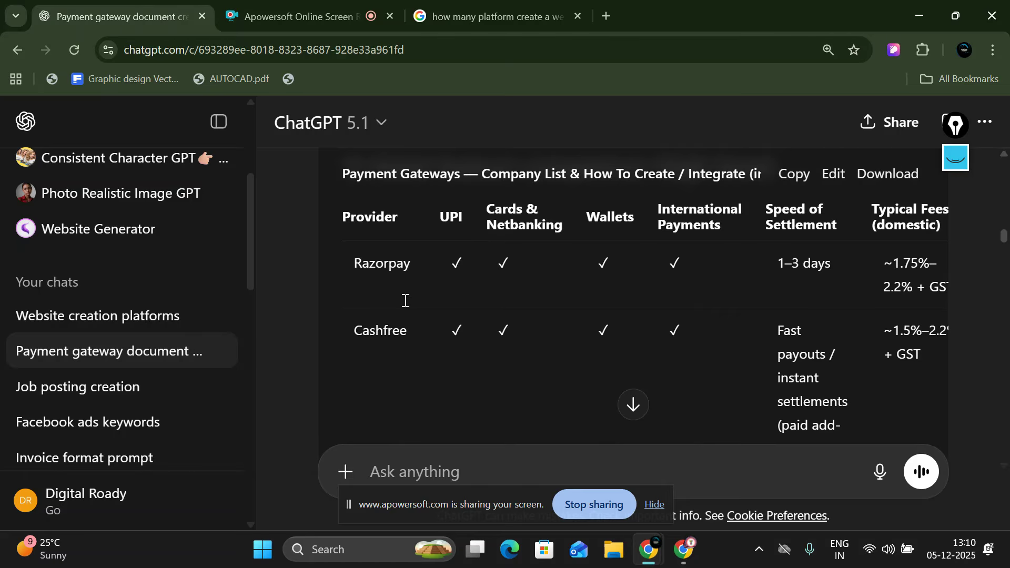
{"action": "scroll", "coordinate": [405, 300], "scroll_direction": "up", "scroll_amount": 1}
{"action": "scroll", "coordinate": [407, 301], "scroll_direction": "down", "scroll_amount": 7}
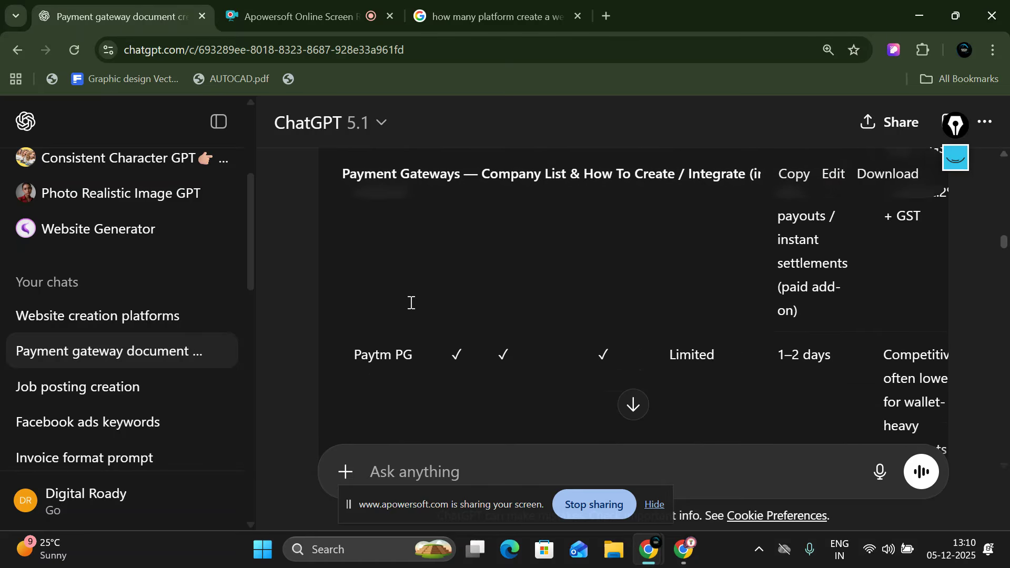
{"action": "scroll", "coordinate": [411, 303], "scroll_direction": "down", "scroll_amount": 10}
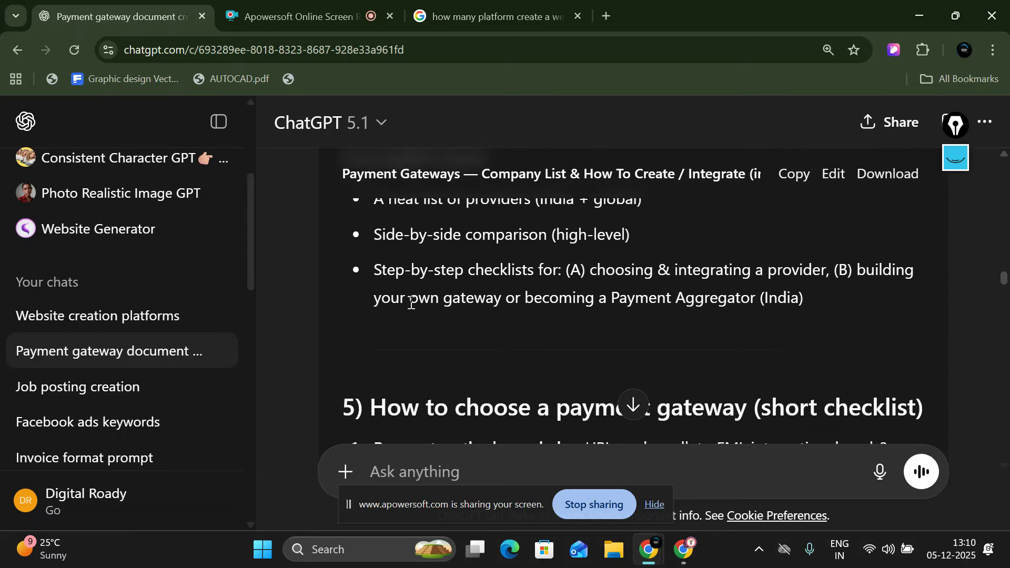
{"action": "scroll", "coordinate": [406, 308], "scroll_direction": "up", "scroll_amount": 3}
{"action": "left_click_drag", "start_coordinate": [392, 351], "coordinate": [610, 346]}
{"action": "scroll", "coordinate": [609, 346], "scroll_direction": "down", "scroll_amount": 3}
{"action": "left_click_drag", "start_coordinate": [375, 271], "coordinate": [663, 273]}
{"action": "scroll", "coordinate": [647, 294], "scroll_direction": "down", "scroll_amount": 5}
{"action": "scroll", "coordinate": [635, 305], "scroll_direction": "up", "scroll_amount": 2}
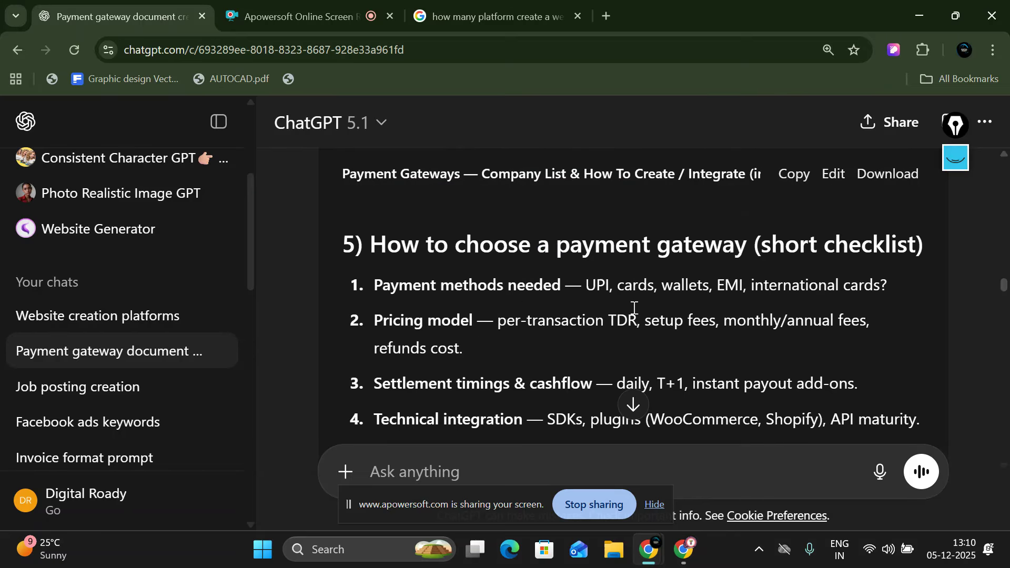
{"action": "left_click_drag", "start_coordinate": [362, 297], "coordinate": [593, 285]}
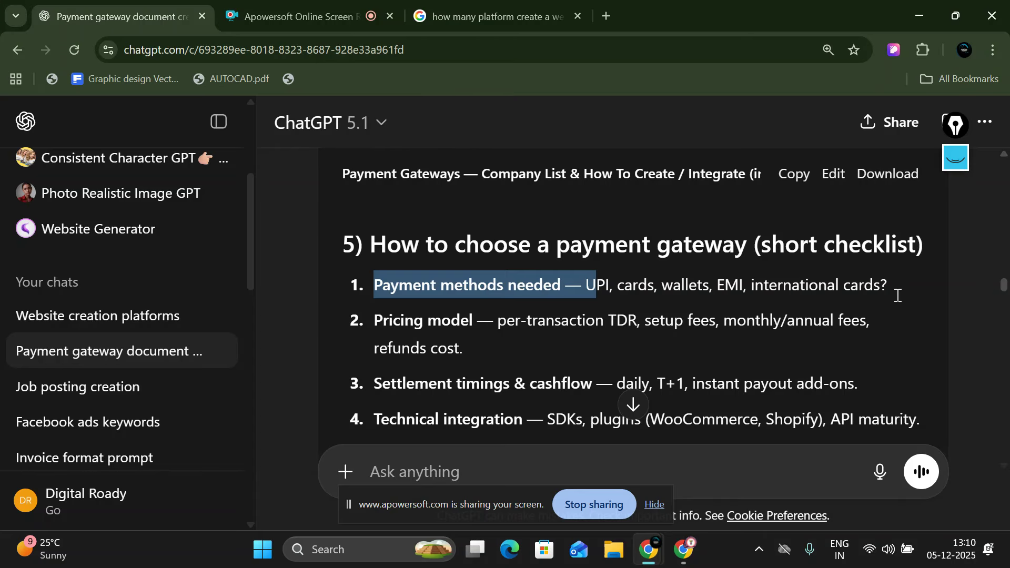
{"action": "left_click", "coordinate": [752, 324]}
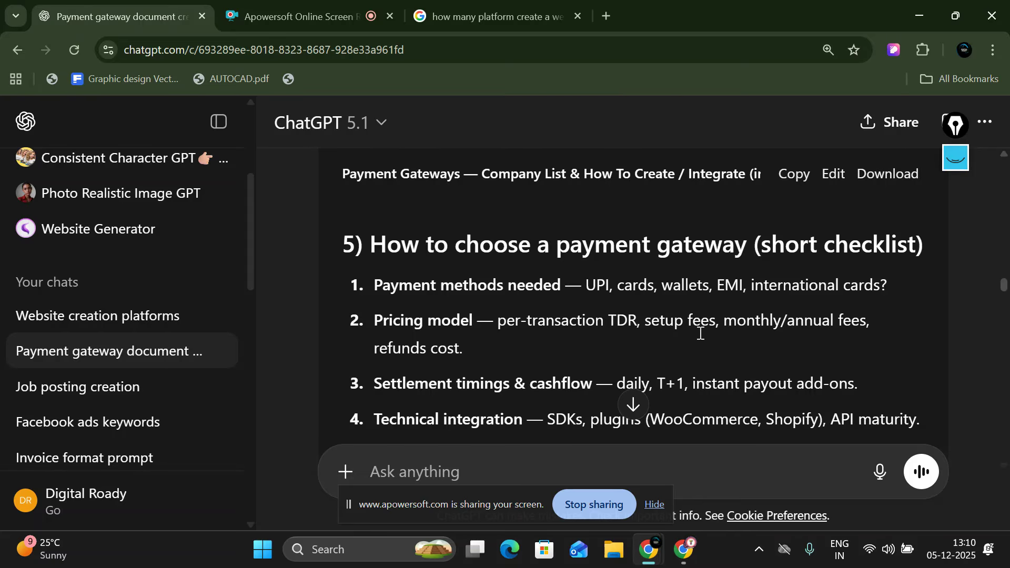
{"action": "scroll", "coordinate": [542, 320], "scroll_direction": "down", "scroll_amount": 1}
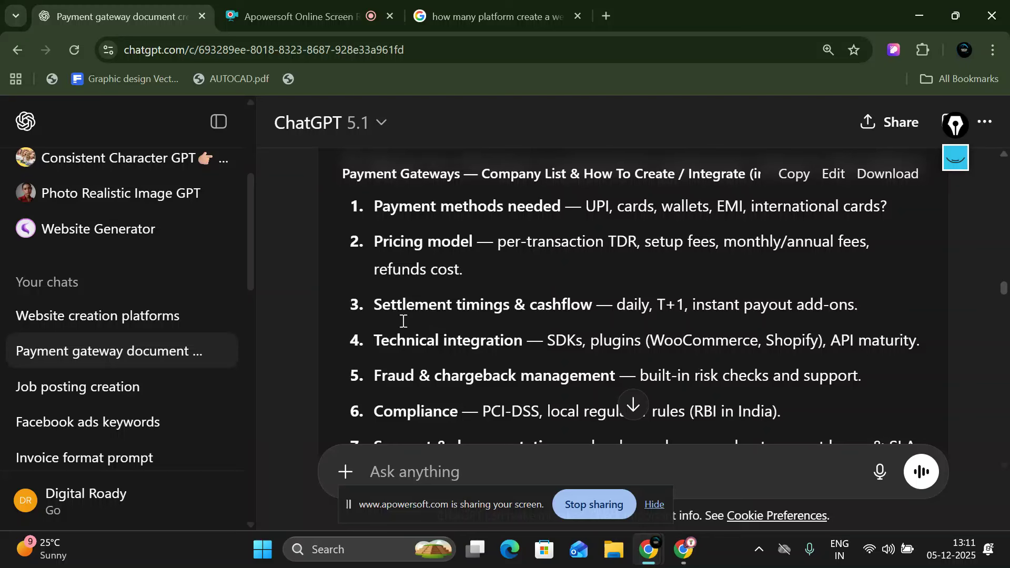
{"action": "left_click_drag", "start_coordinate": [379, 311], "coordinate": [459, 305]}
{"action": "left_click_drag", "start_coordinate": [613, 306], "coordinate": [664, 307]}
{"action": "left_click_drag", "start_coordinate": [705, 306], "coordinate": [771, 309]}
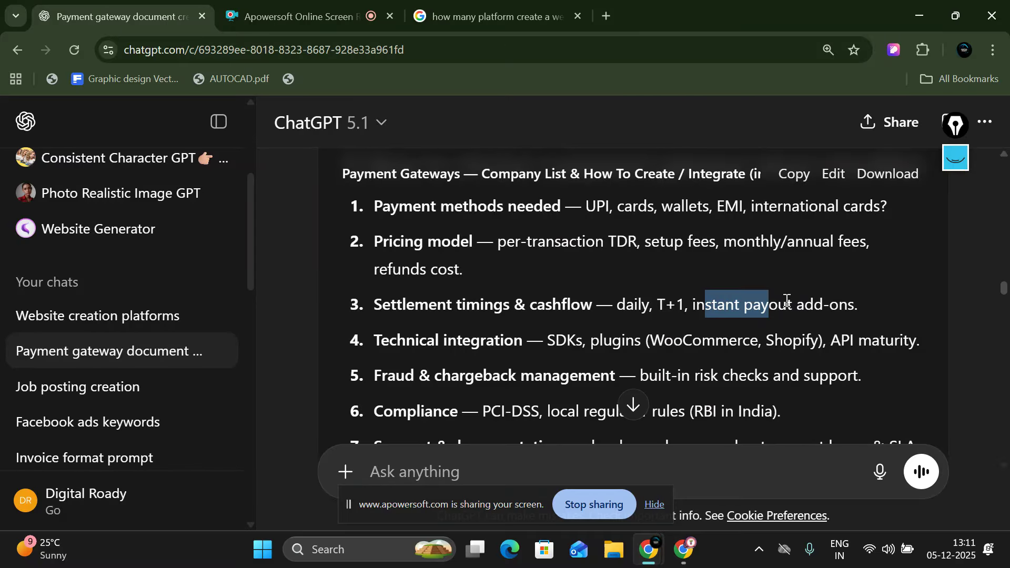
{"action": "scroll", "coordinate": [742, 290], "scroll_direction": "down", "scroll_amount": 1}
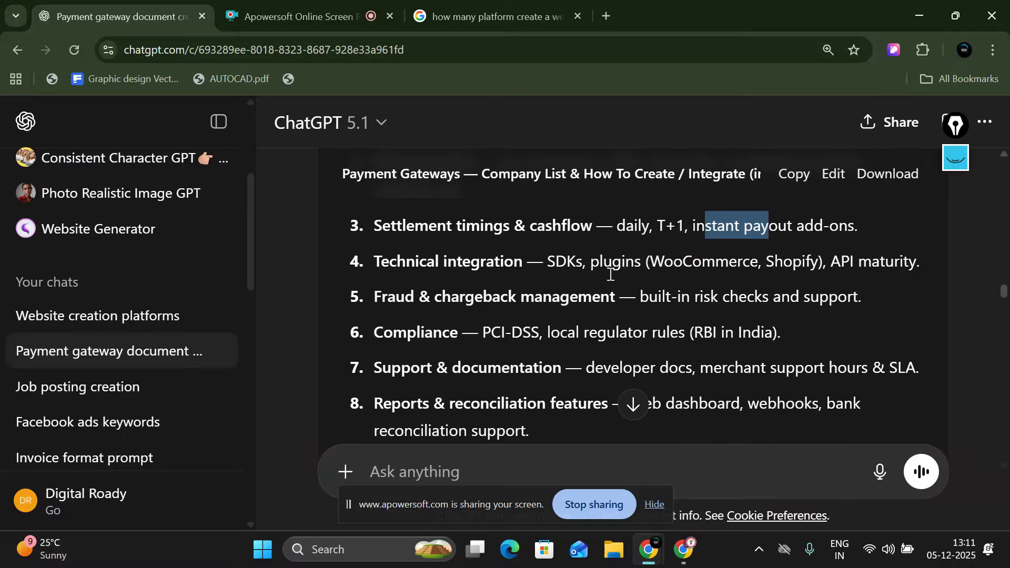
{"action": "left_click_drag", "start_coordinate": [390, 262], "coordinate": [462, 262]}
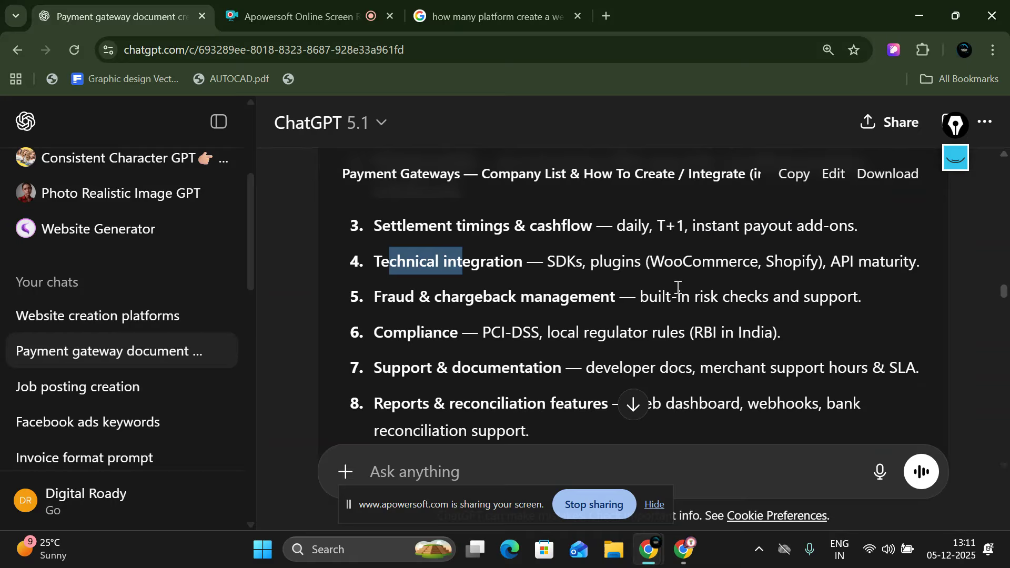
{"action": "left_click_drag", "start_coordinate": [653, 262], "coordinate": [905, 261]}
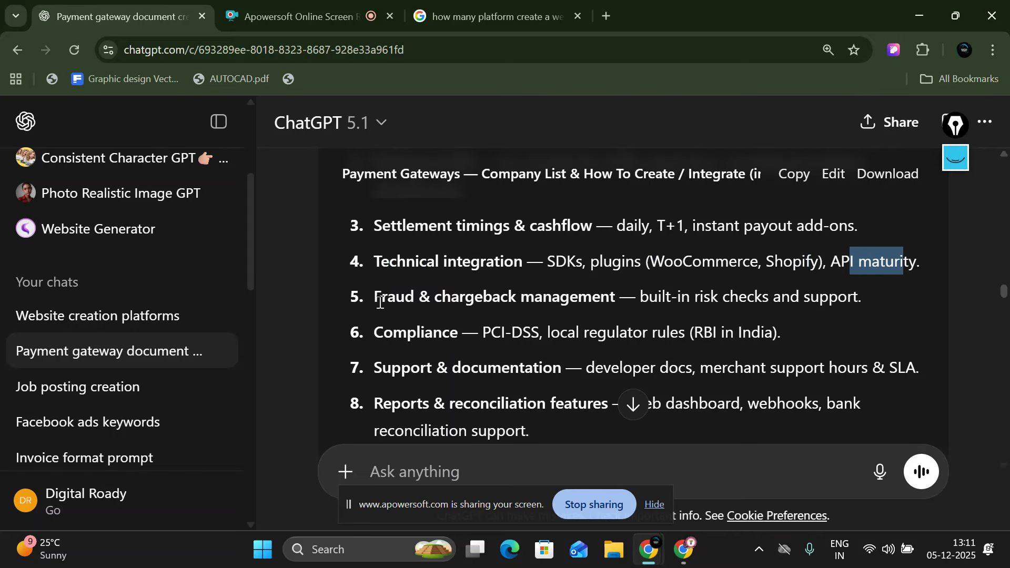
{"action": "left_click_drag", "start_coordinate": [375, 297], "coordinate": [417, 297]}
{"action": "left_click_drag", "start_coordinate": [637, 297], "coordinate": [863, 298]}
{"action": "left_click", "coordinate": [620, 311]}
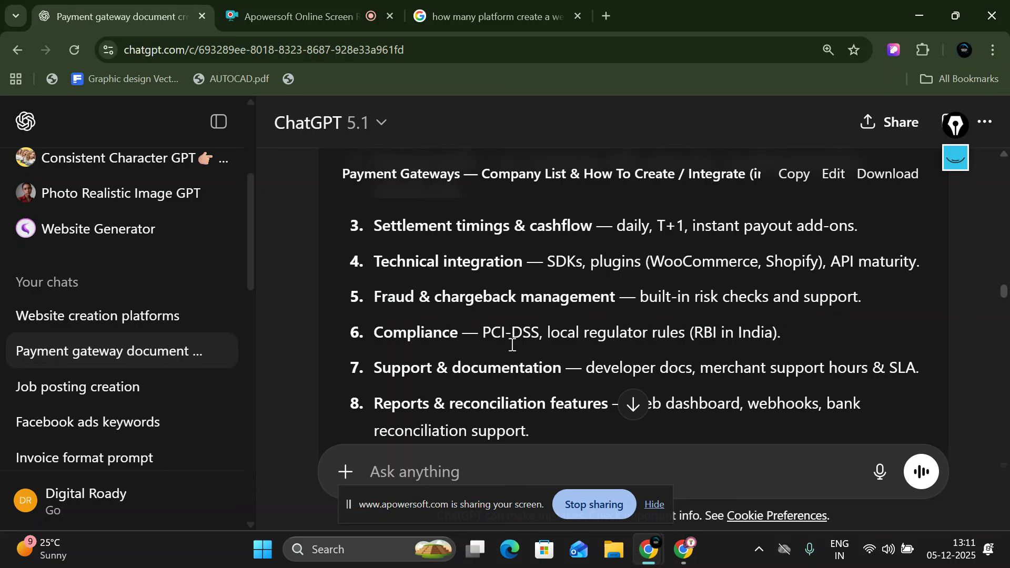
{"action": "left_click_drag", "start_coordinate": [483, 334], "coordinate": [506, 335]}
{"action": "scroll", "coordinate": [793, 341], "scroll_direction": "down", "scroll_amount": 2}
{"action": "left_click_drag", "start_coordinate": [580, 289], "coordinate": [721, 304]}
{"action": "scroll", "coordinate": [609, 334], "scroll_direction": "down", "scroll_amount": 5}
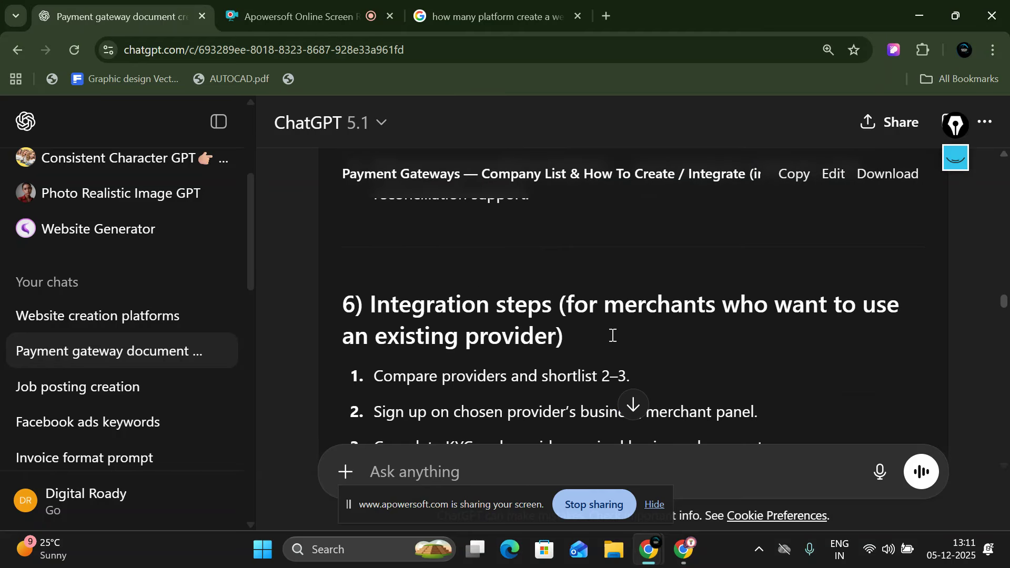
{"action": "scroll", "coordinate": [589, 332], "scroll_direction": "up", "scroll_amount": 2}
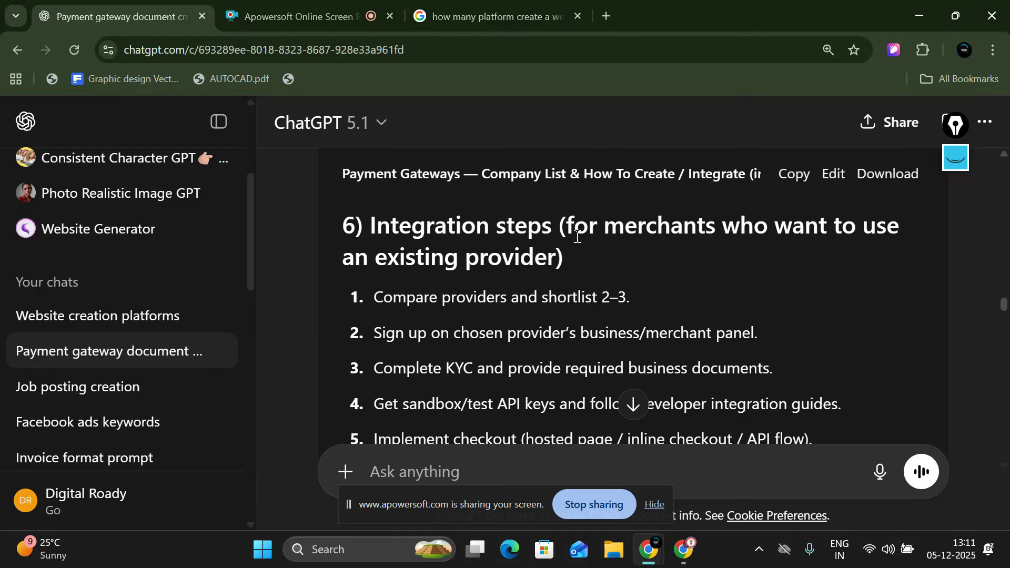
{"action": "left_click_drag", "start_coordinate": [370, 298], "coordinate": [646, 305]}
{"action": "scroll", "coordinate": [623, 335], "scroll_direction": "down", "scroll_amount": 10}
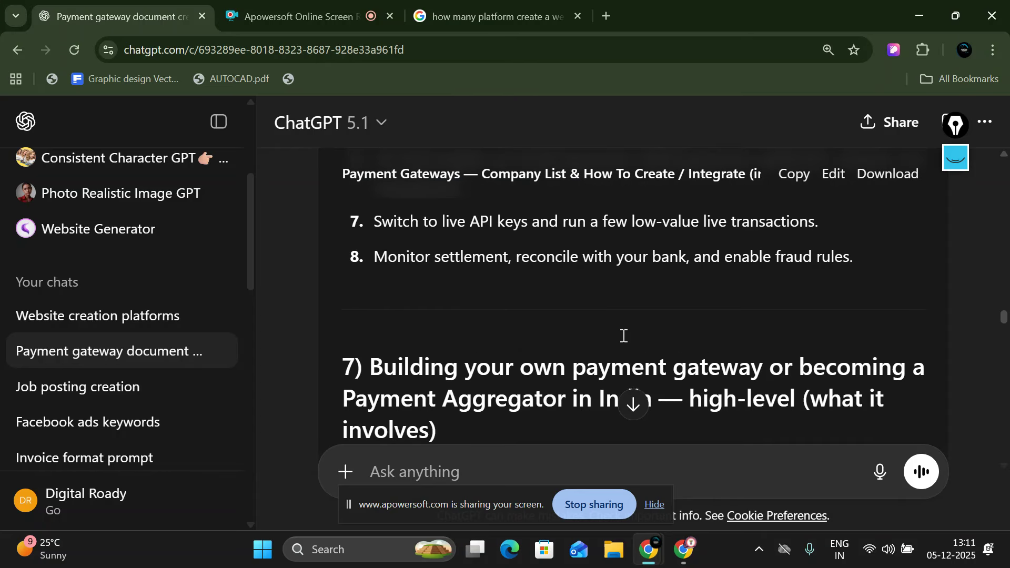
{"action": "scroll", "coordinate": [624, 335], "scroll_direction": "down", "scroll_amount": 7}
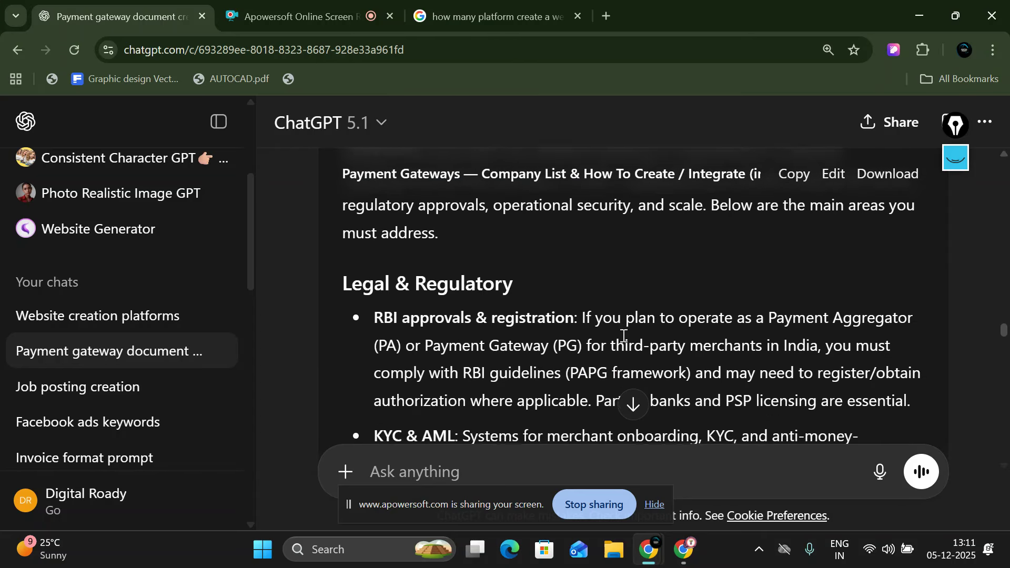
{"action": "scroll", "coordinate": [624, 335], "scroll_direction": "up", "scroll_amount": 6}
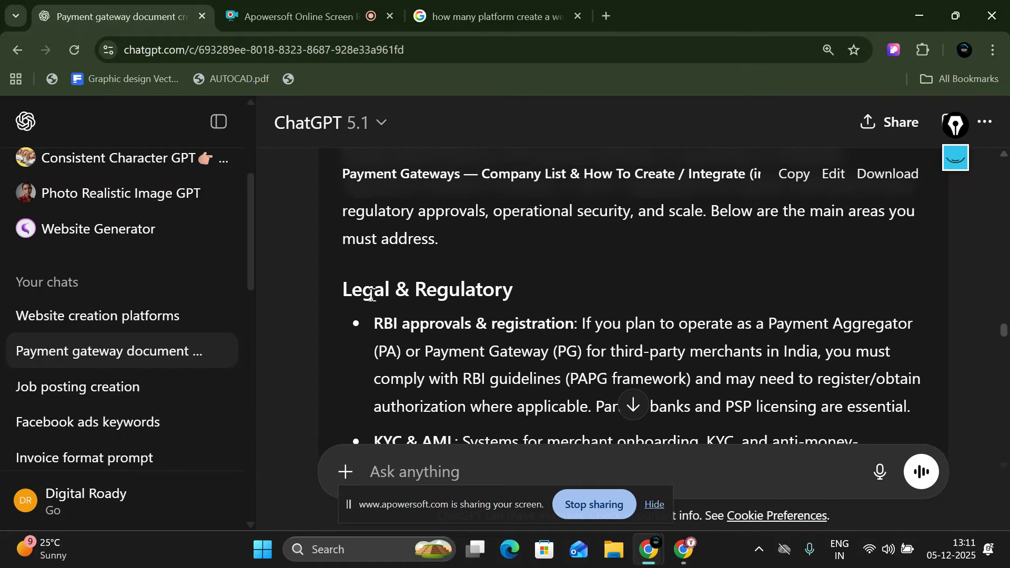
{"action": "scroll", "coordinate": [374, 295], "scroll_direction": "down", "scroll_amount": 3}
{"action": "left_click_drag", "start_coordinate": [344, 363], "coordinate": [603, 362]}
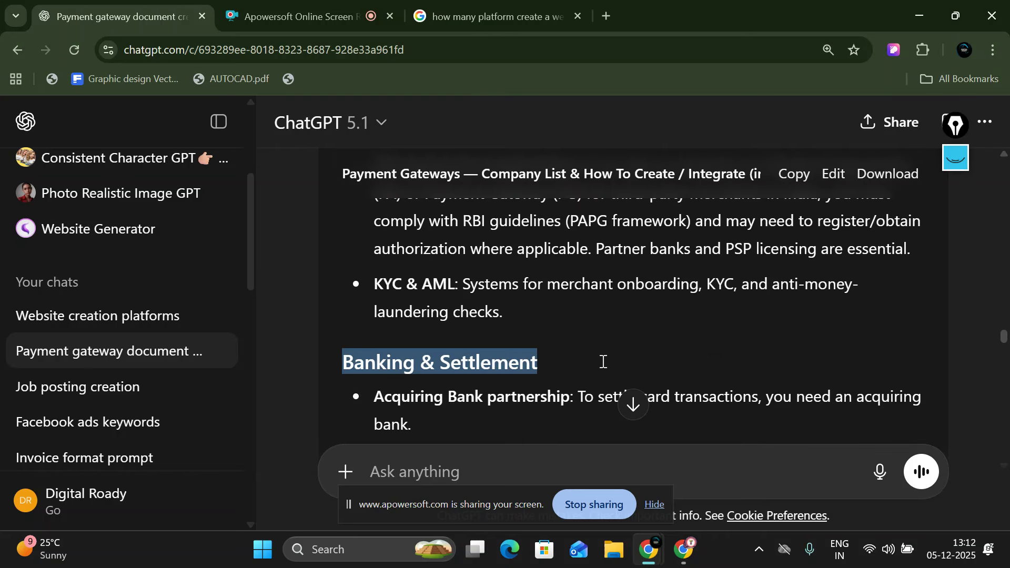
{"action": "scroll", "coordinate": [518, 318], "scroll_direction": "down", "scroll_amount": 5}
{"action": "left_click_drag", "start_coordinate": [343, 268], "coordinate": [585, 271]}
{"action": "scroll", "coordinate": [510, 327], "scroll_direction": "down", "scroll_amount": 3}
{"action": "left_click_drag", "start_coordinate": [344, 252], "coordinate": [499, 284]}
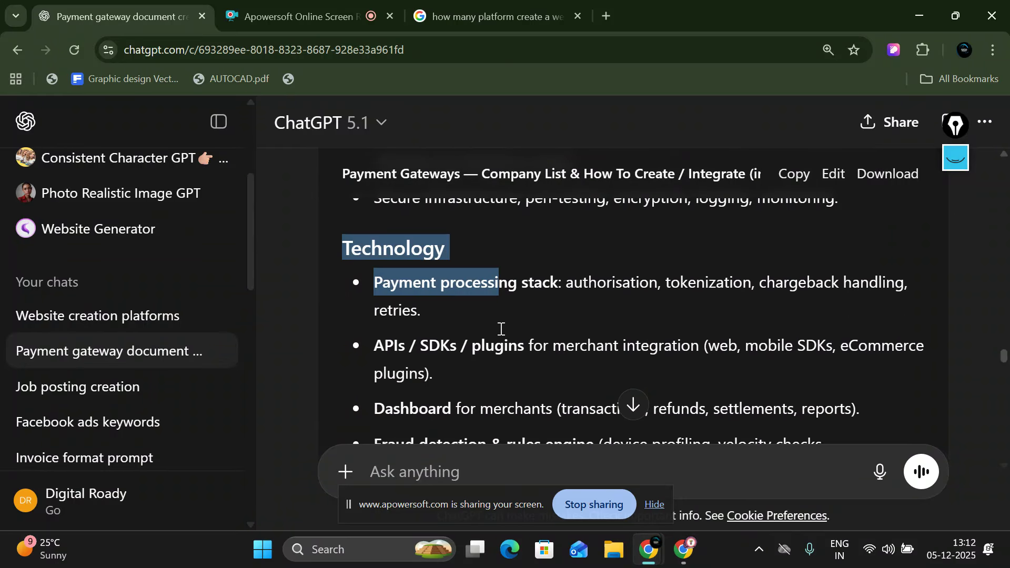
{"action": "scroll", "coordinate": [500, 316], "scroll_direction": "down", "scroll_amount": 4}
{"action": "left_click_drag", "start_coordinate": [393, 279], "coordinate": [552, 293]}
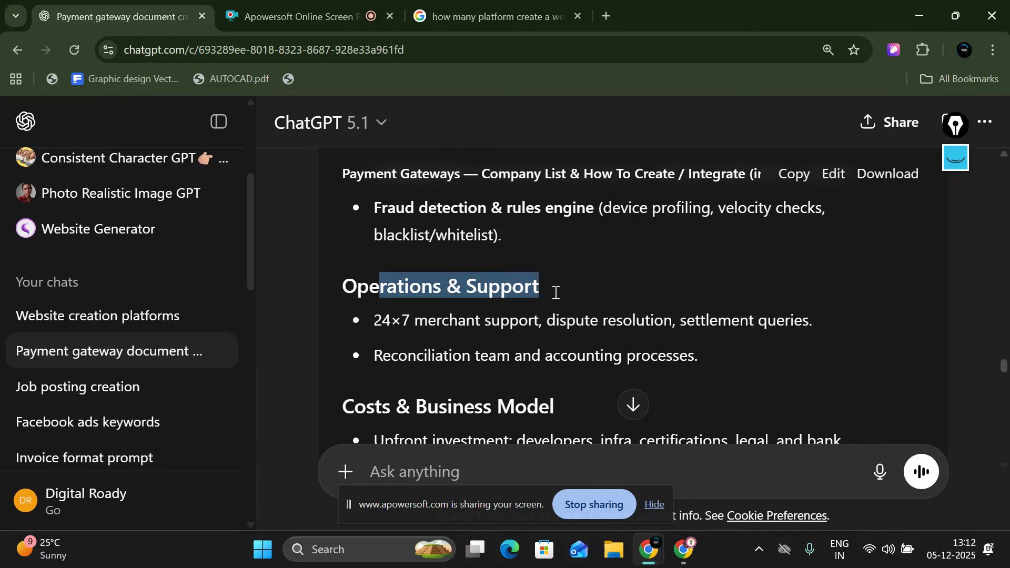
{"action": "scroll", "coordinate": [518, 316], "scroll_direction": "down", "scroll_amount": 3}
{"action": "left_click_drag", "start_coordinate": [364, 264], "coordinate": [566, 257]}
{"action": "scroll", "coordinate": [529, 323], "scroll_direction": "down", "scroll_amount": 6}
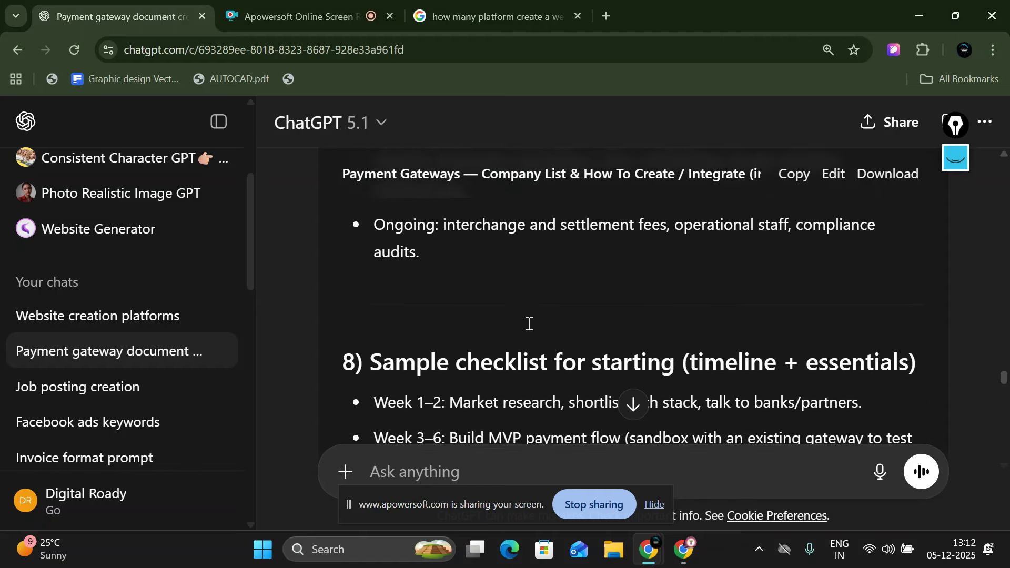
{"action": "scroll", "coordinate": [529, 323], "scroll_direction": "up", "scroll_amount": 1}
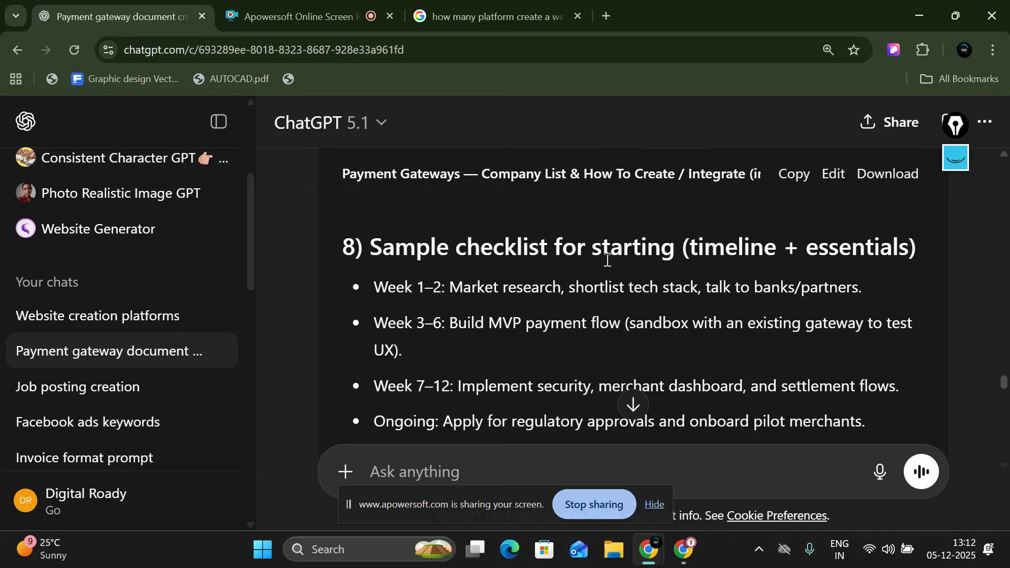
{"action": "left_click_drag", "start_coordinate": [418, 287], "coordinate": [584, 288]}
{"action": "scroll", "coordinate": [540, 322], "scroll_direction": "down", "scroll_amount": 4}
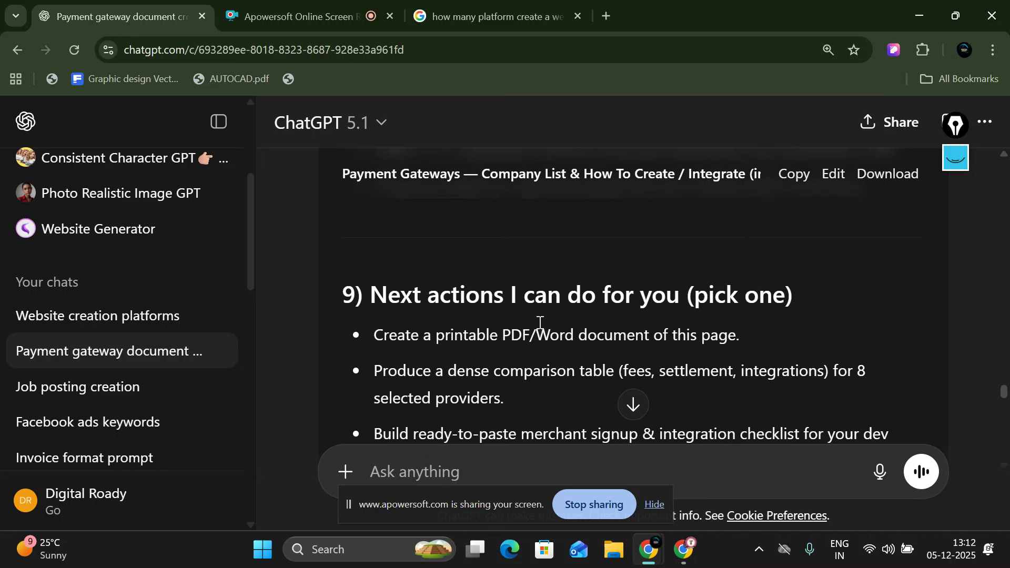
{"action": "scroll", "coordinate": [539, 323], "scroll_direction": "down", "scroll_amount": 6}
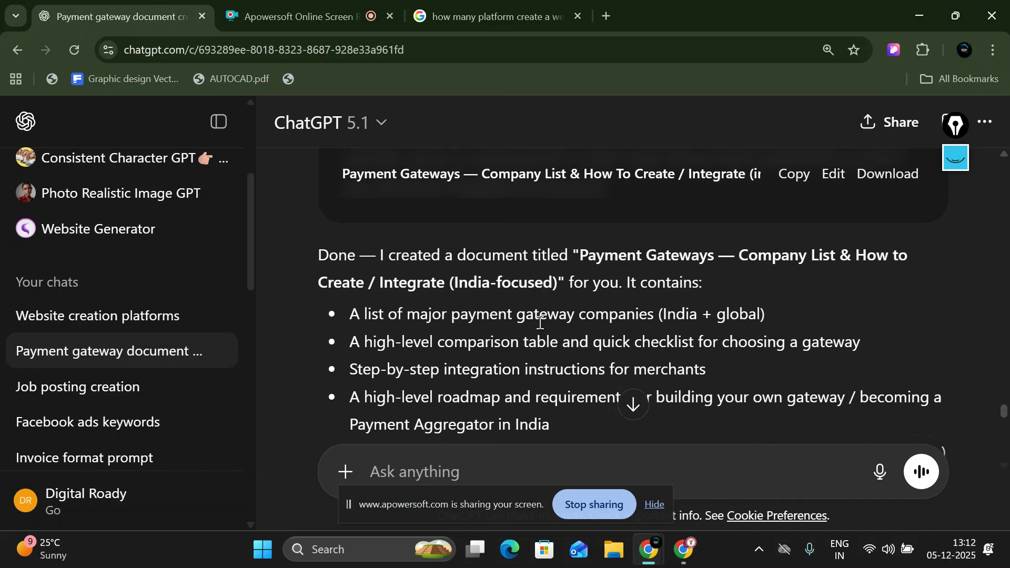
{"action": "scroll", "coordinate": [539, 323], "scroll_direction": "up", "scroll_amount": 1}
{"action": "scroll", "coordinate": [539, 322], "scroll_direction": "down", "scroll_amount": 7}
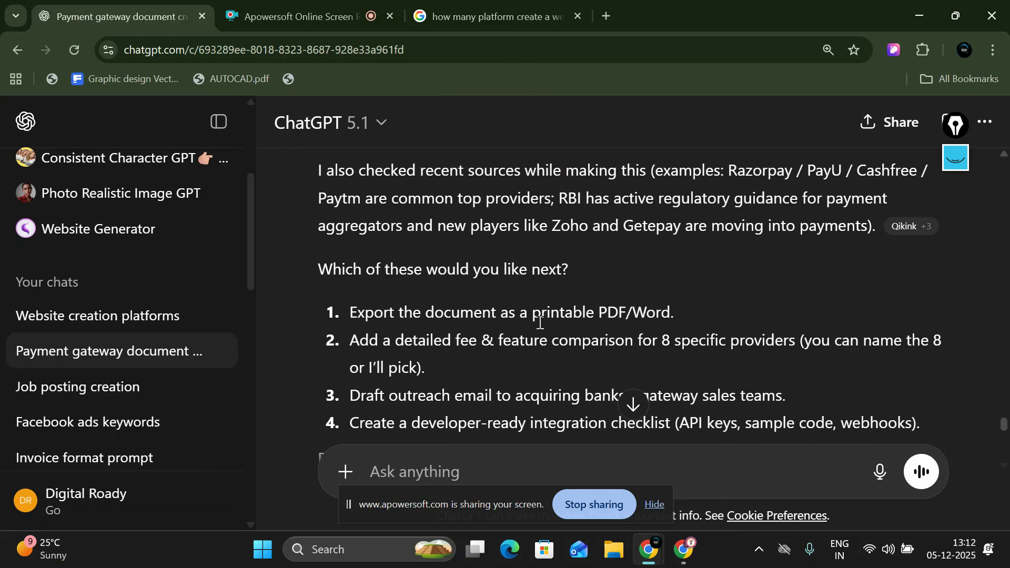
{"action": "scroll", "coordinate": [539, 322], "scroll_direction": "down", "scroll_amount": 12}
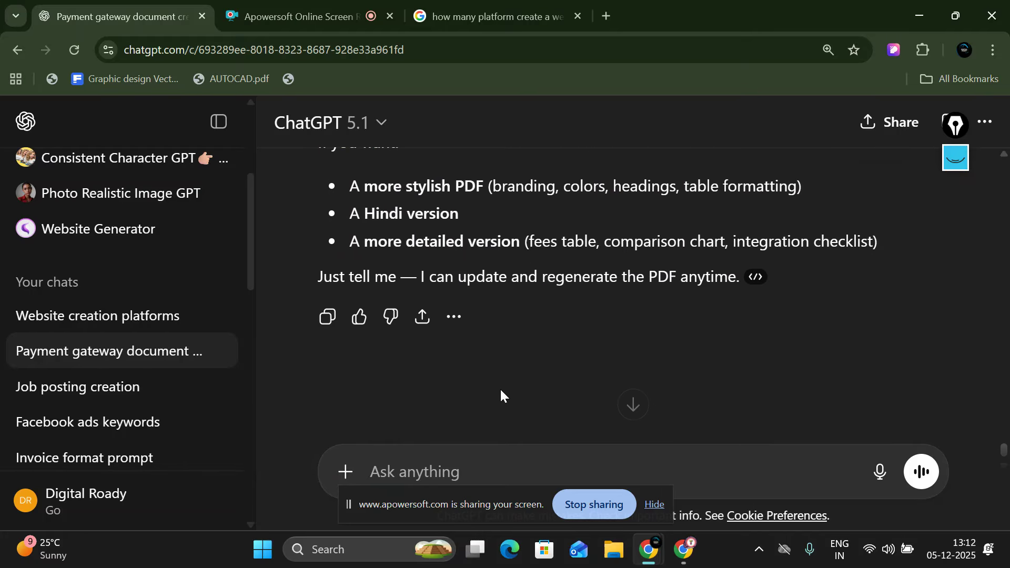
Step: Send ChatGPT the message 'need document'
{"action": "left_click", "coordinate": [468, 468]}
{"action": "type", "text": "need cou"}
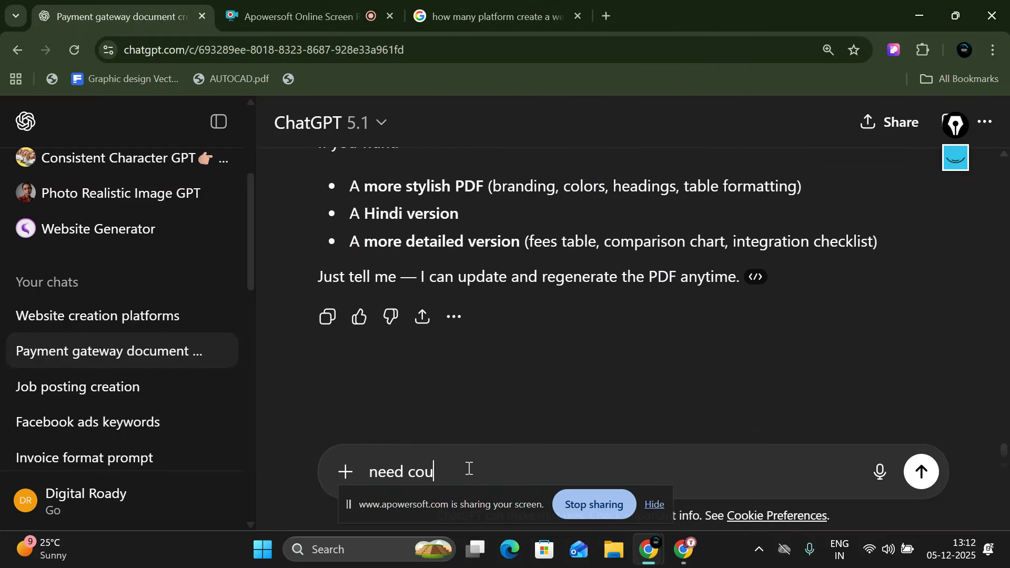
{"action": "key", "text": "BackSpace"}
{"action": "key", "text": "BackSpace"}
{"action": "key", "text": "BackSpace"}
{"action": "type", "text": "dpc"}
{"action": "key", "text": "BackSpace"}
{"action": "type", "text": "oo"}
{"action": "key", "text": "BackSpace"}
{"action": "type", "text": "cument"}
{"action": "key", "text": "Return"}
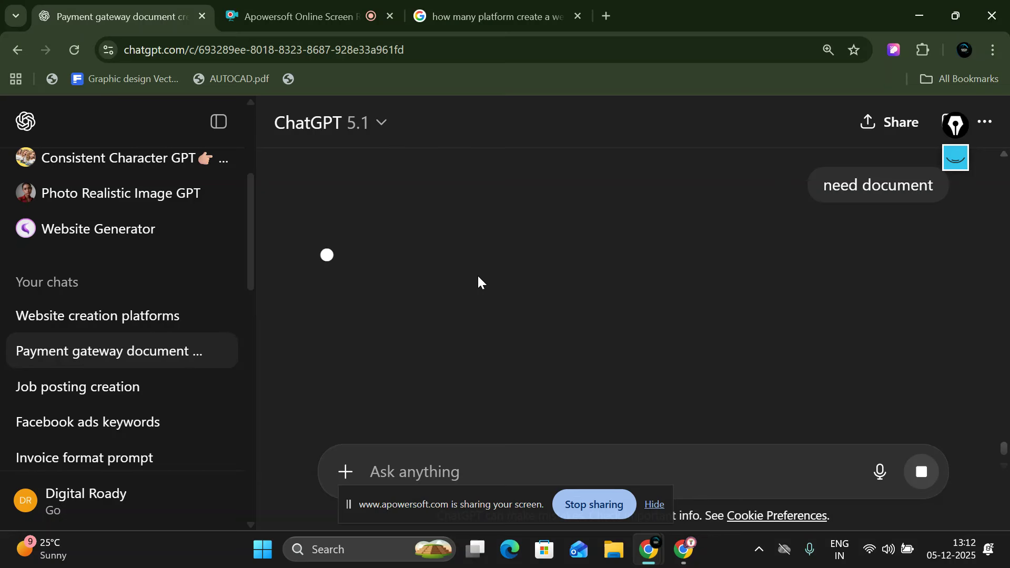
Step: Hide the screen-sharing bar and read ChatGPT's reply asking for PDF, Word or both
{"action": "left_click", "coordinate": [654, 505]}
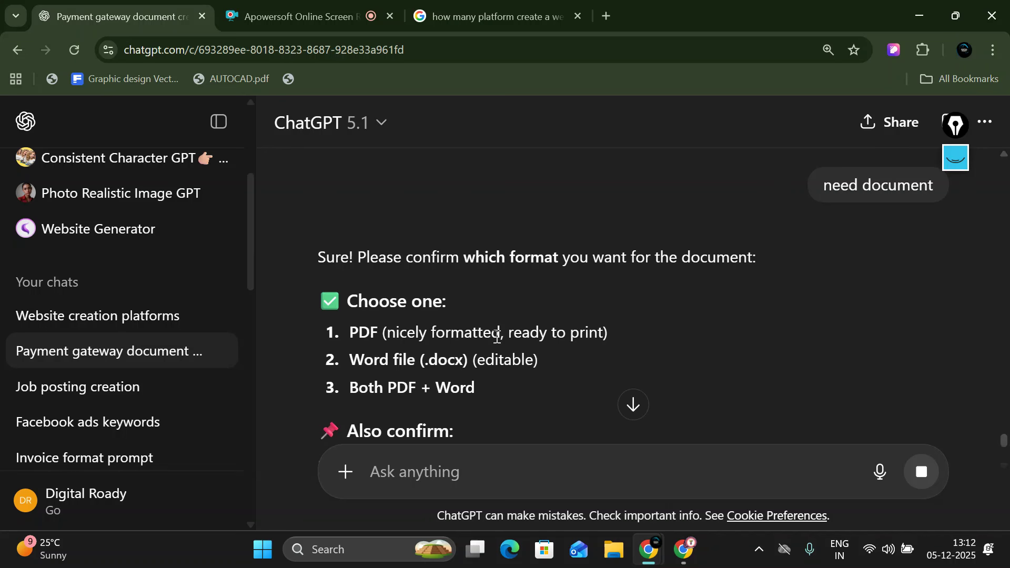
{"action": "scroll", "coordinate": [497, 335], "scroll_direction": "down", "scroll_amount": 7}
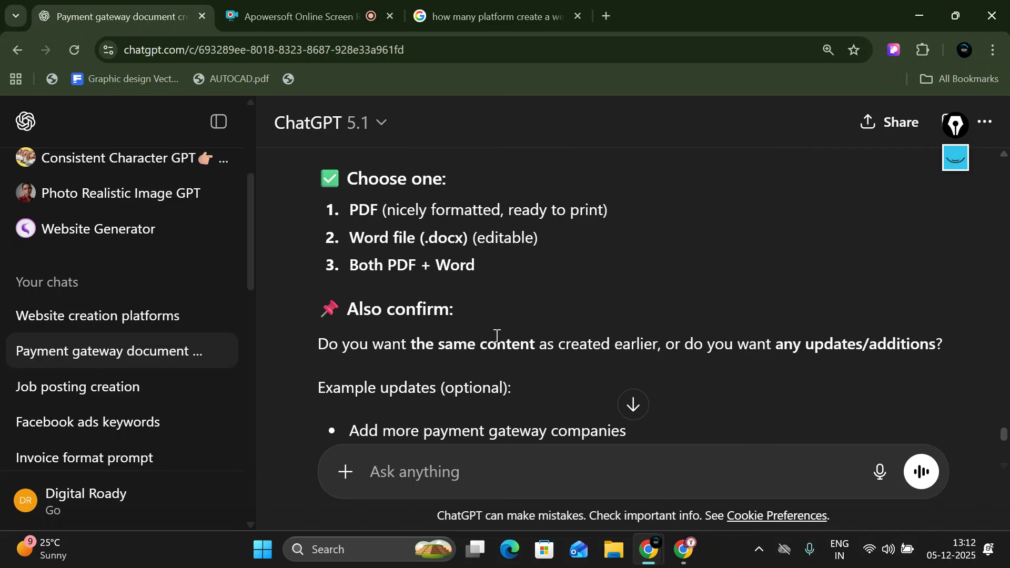
{"action": "scroll", "coordinate": [466, 306], "scroll_direction": "up", "scroll_amount": 2}
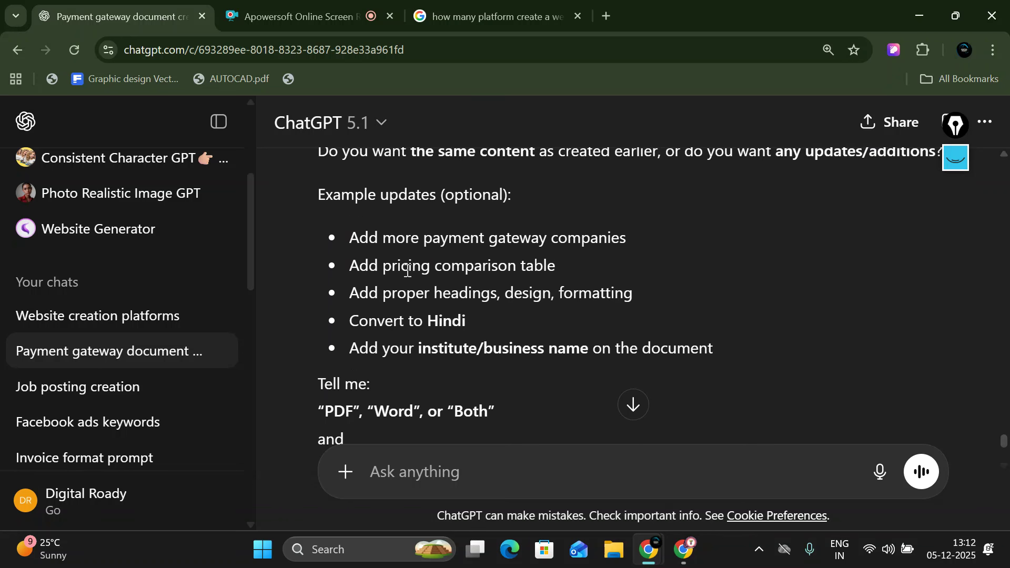
{"action": "scroll", "coordinate": [410, 268], "scroll_direction": "down", "scroll_amount": 5}
{"action": "scroll", "coordinate": [424, 284], "scroll_direction": "up", "scroll_amount": 3}
{"action": "scroll", "coordinate": [423, 284], "scroll_direction": "up", "scroll_amount": 9}
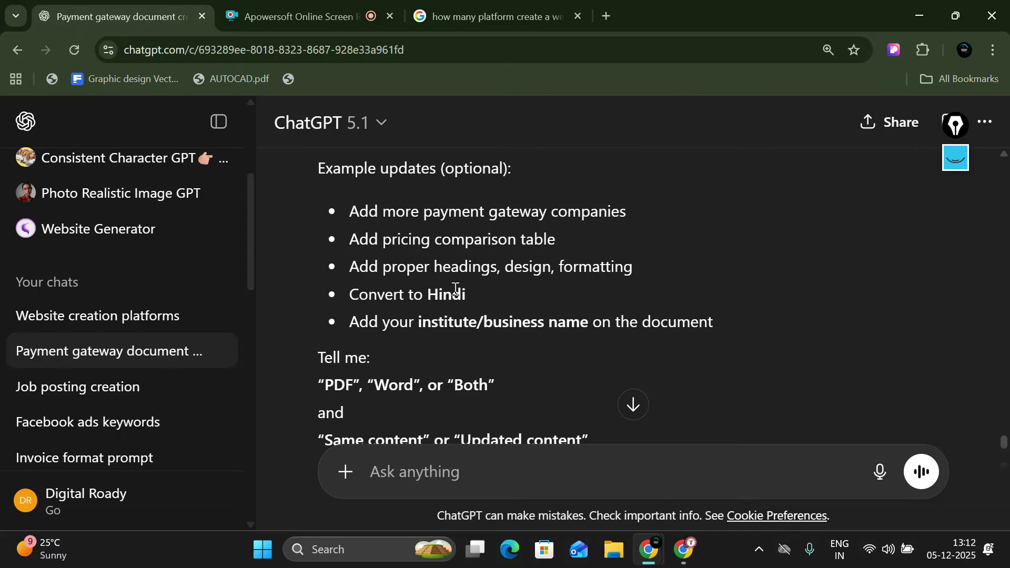
{"action": "scroll", "coordinate": [455, 288], "scroll_direction": "up", "scroll_amount": 1}
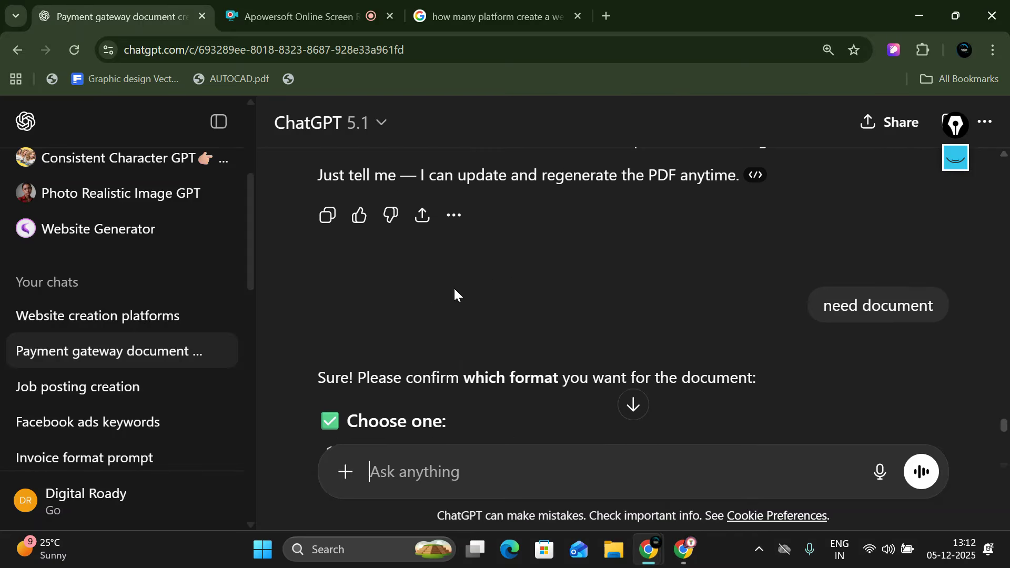
{"action": "scroll", "coordinate": [454, 287], "scroll_direction": "down", "scroll_amount": 6}
{"action": "scroll", "coordinate": [454, 291], "scroll_direction": "down", "scroll_amount": 1}
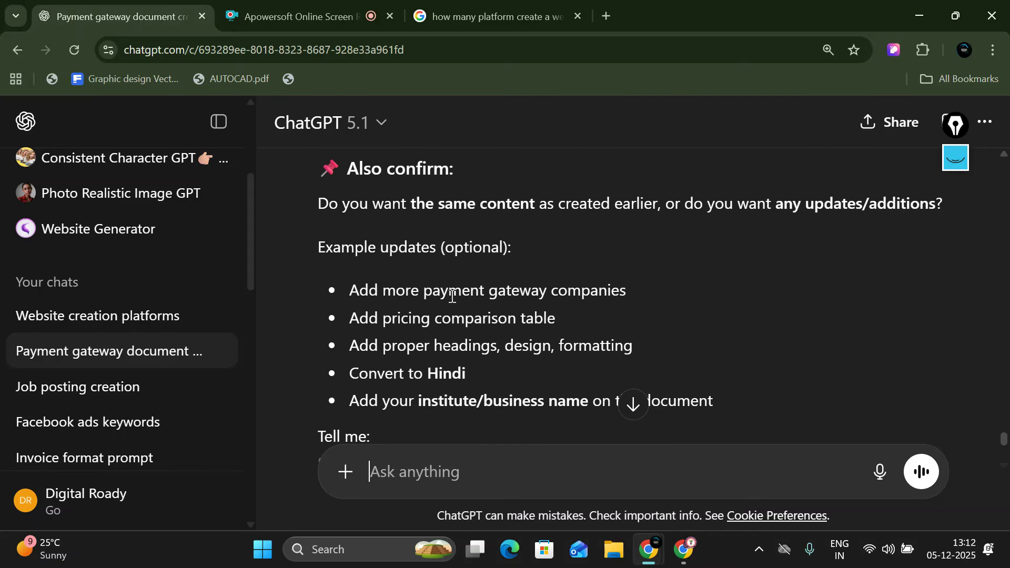
{"action": "scroll", "coordinate": [523, 346], "scroll_direction": "down", "scroll_amount": 3}
Step: In a fresh chat, send 'create payment gateway of need document'
{"action": "scroll", "coordinate": [526, 348], "scroll_direction": "down", "scroll_amount": 6}
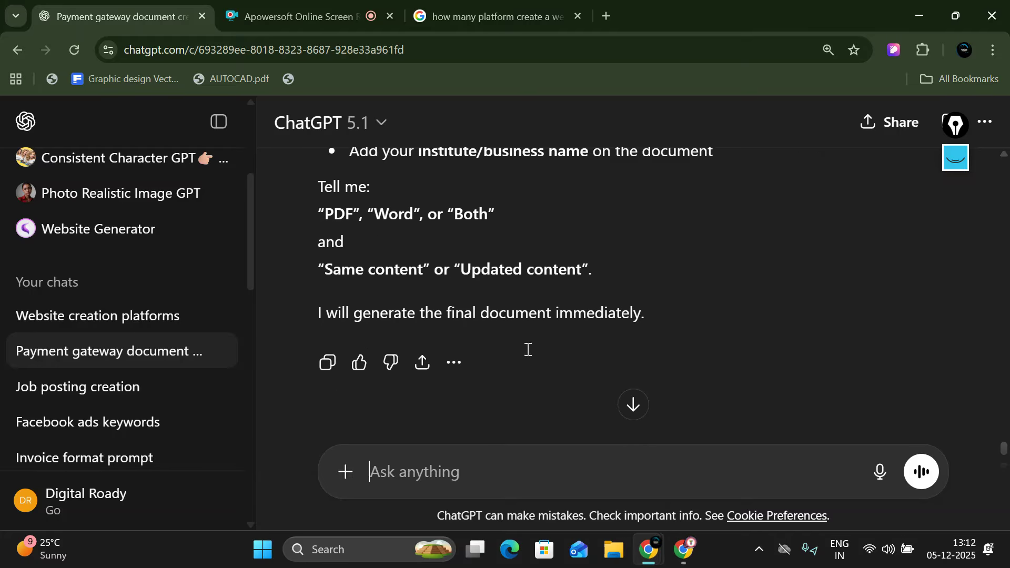
{"action": "scroll", "coordinate": [174, 194], "scroll_direction": "up", "scroll_amount": 5}
{"action": "left_click", "coordinate": [133, 187]}
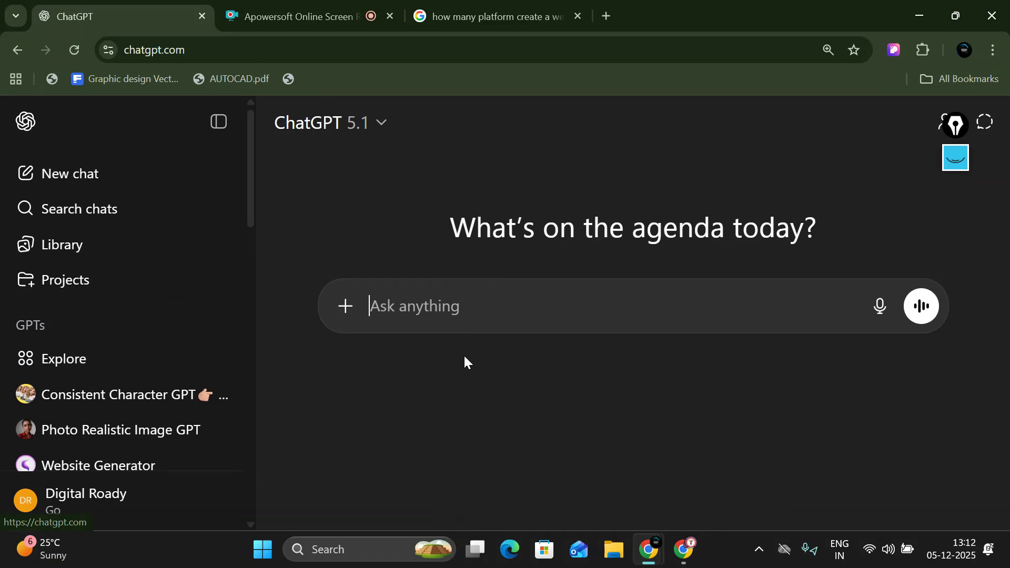
{"action": "type", "text": "cr"}
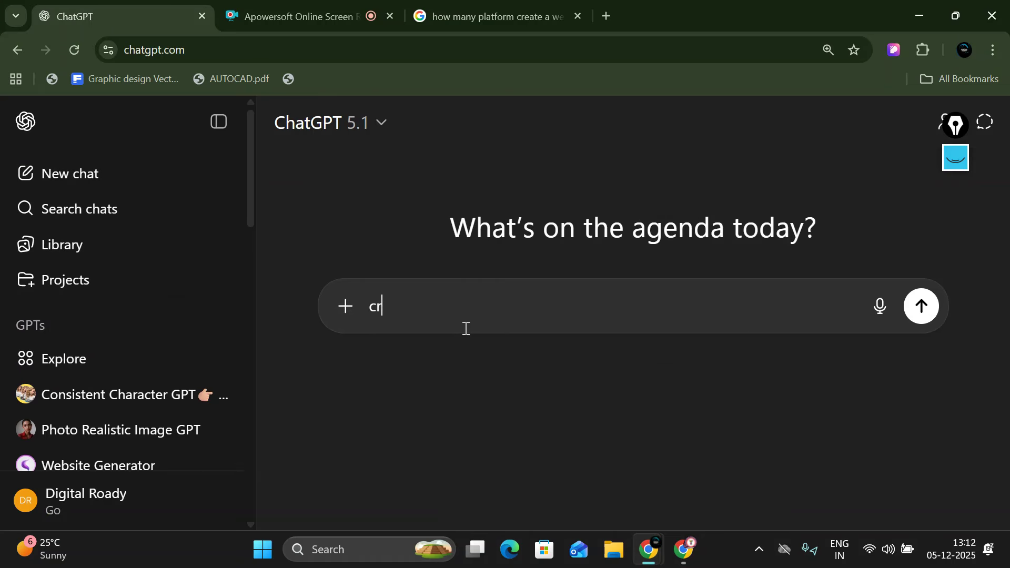
{"action": "type", "text": "eate payment gae"}
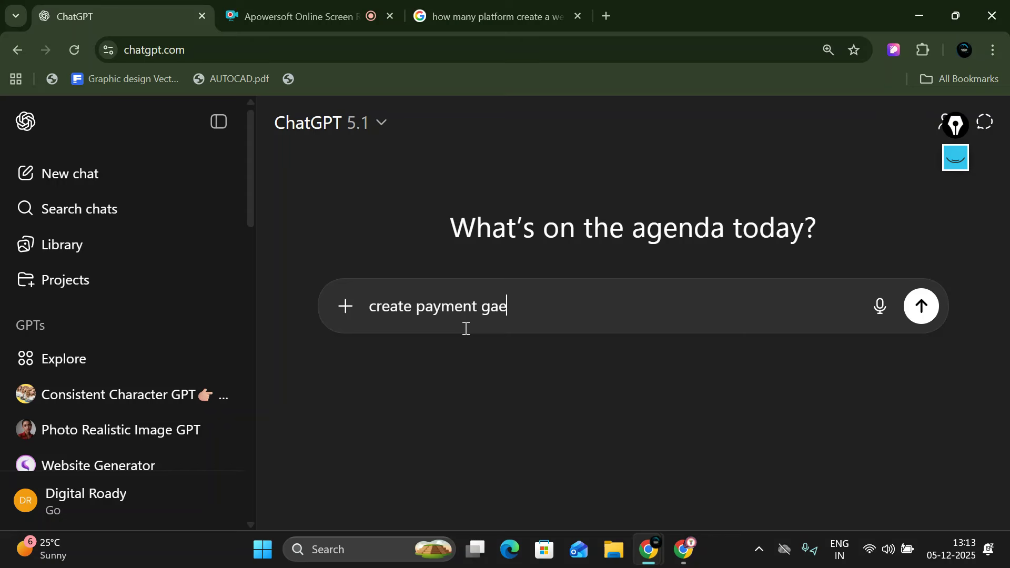
{"action": "key", "text": "BackSpace"}
{"action": "type", "text": "teway of need document"}
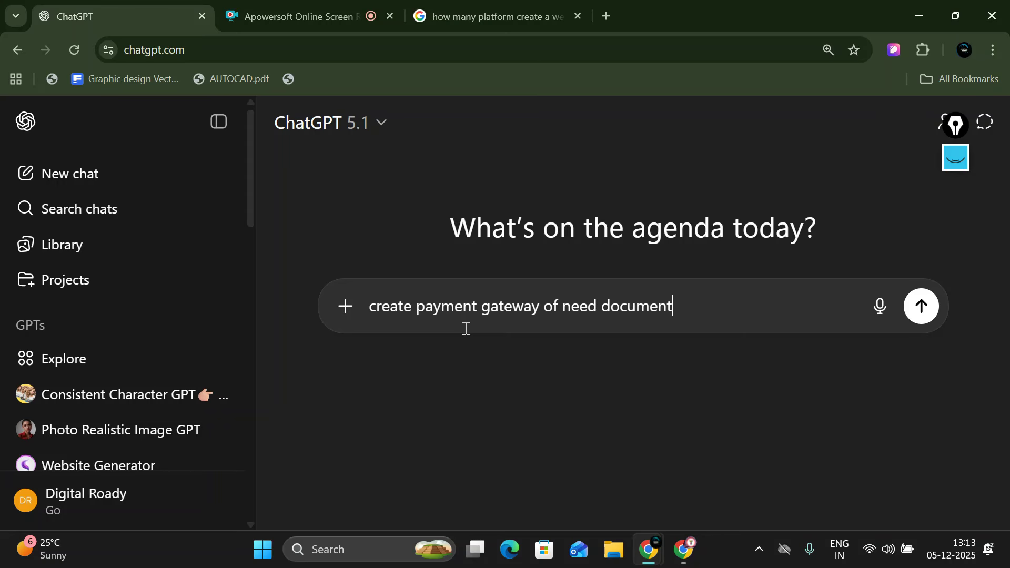
{"action": "key", "text": "Return"}
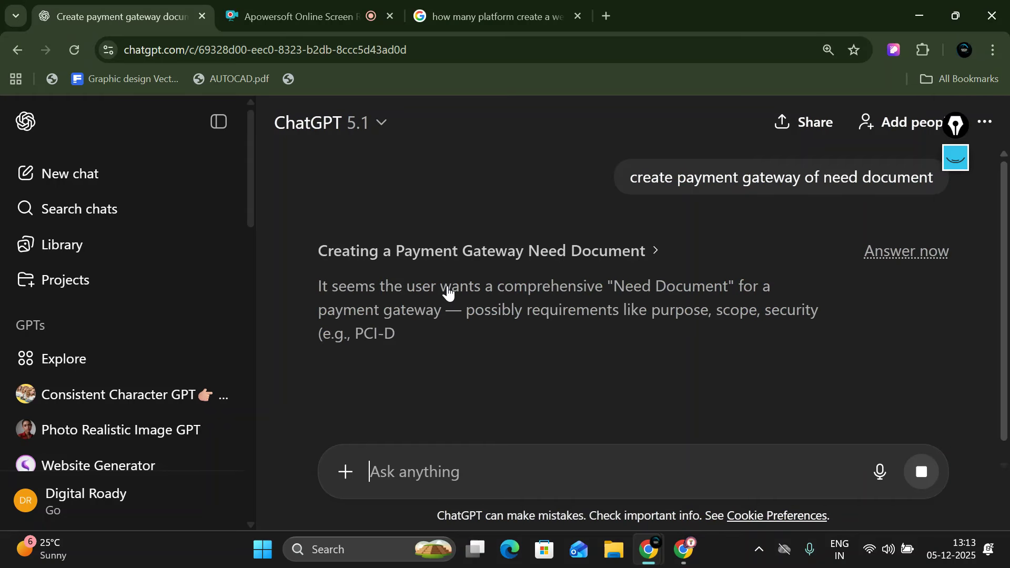
Step: Read the generated Payment Gateway Requirement document down to section 19, Appendix
{"action": "scroll", "coordinate": [514, 279], "scroll_direction": "down", "scroll_amount": 3}
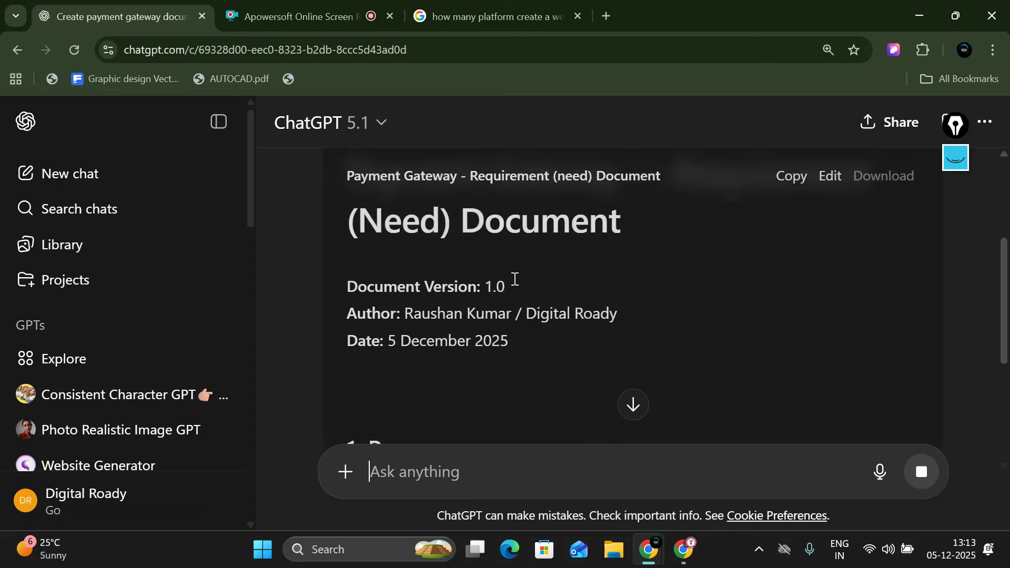
{"action": "scroll", "coordinate": [515, 279], "scroll_direction": "down", "scroll_amount": 7}
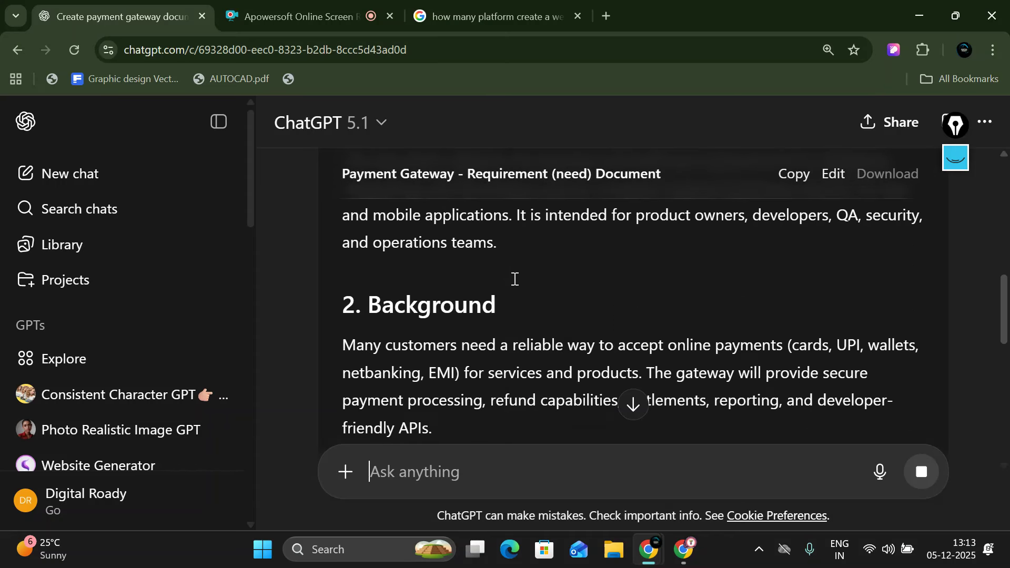
{"action": "scroll", "coordinate": [514, 279], "scroll_direction": "down", "scroll_amount": 7}
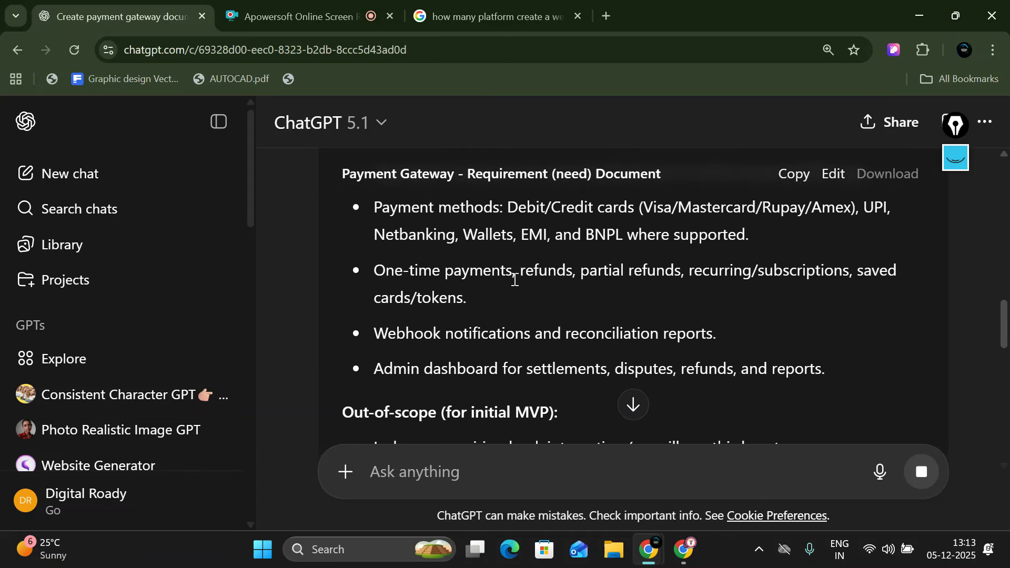
{"action": "scroll", "coordinate": [516, 284], "scroll_direction": "down", "scroll_amount": 1}
{"action": "scroll", "coordinate": [516, 284], "scroll_direction": "down", "scroll_amount": 5}
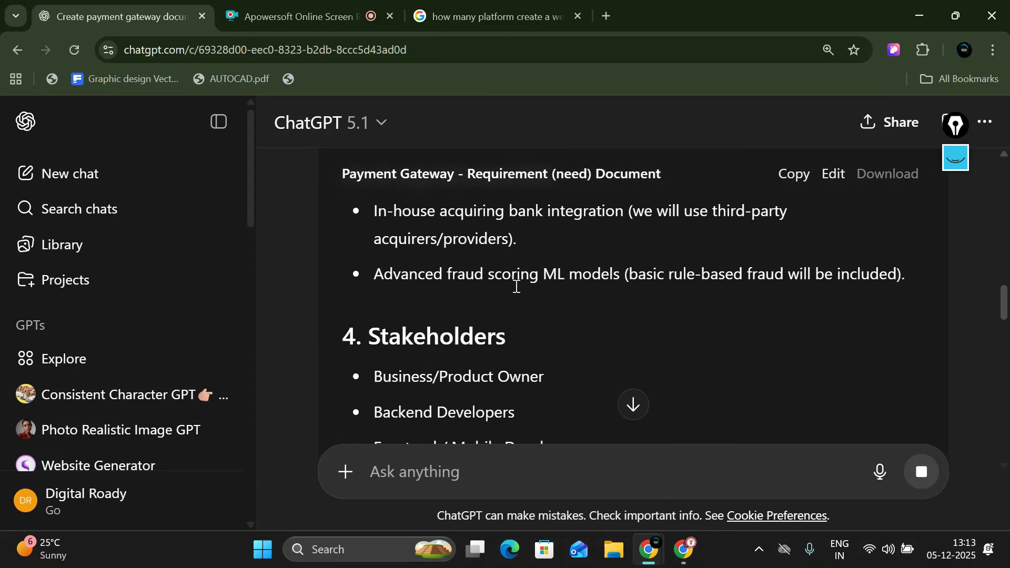
{"action": "scroll", "coordinate": [516, 285], "scroll_direction": "down", "scroll_amount": 6}
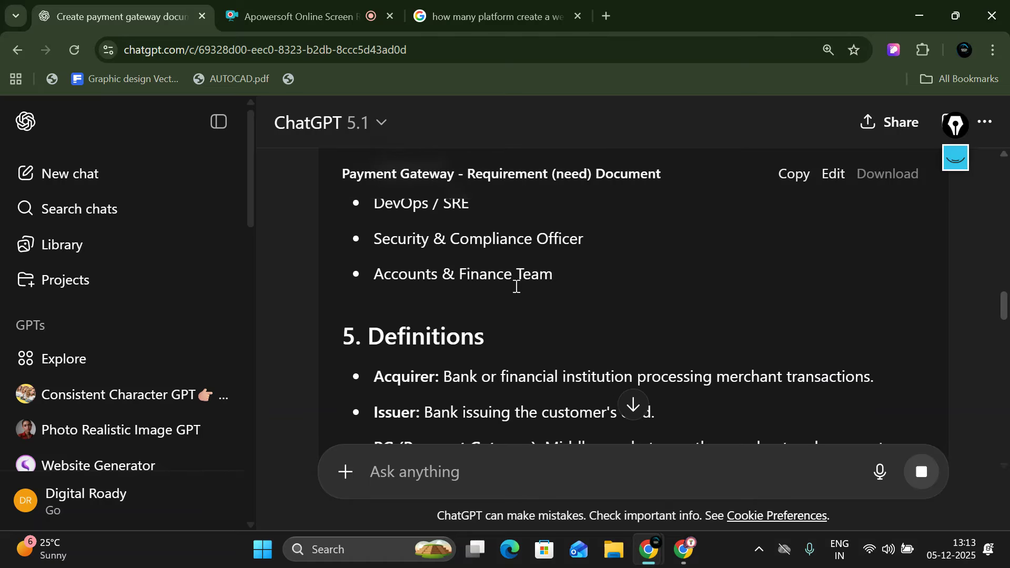
{"action": "scroll", "coordinate": [516, 286], "scroll_direction": "down", "scroll_amount": 10}
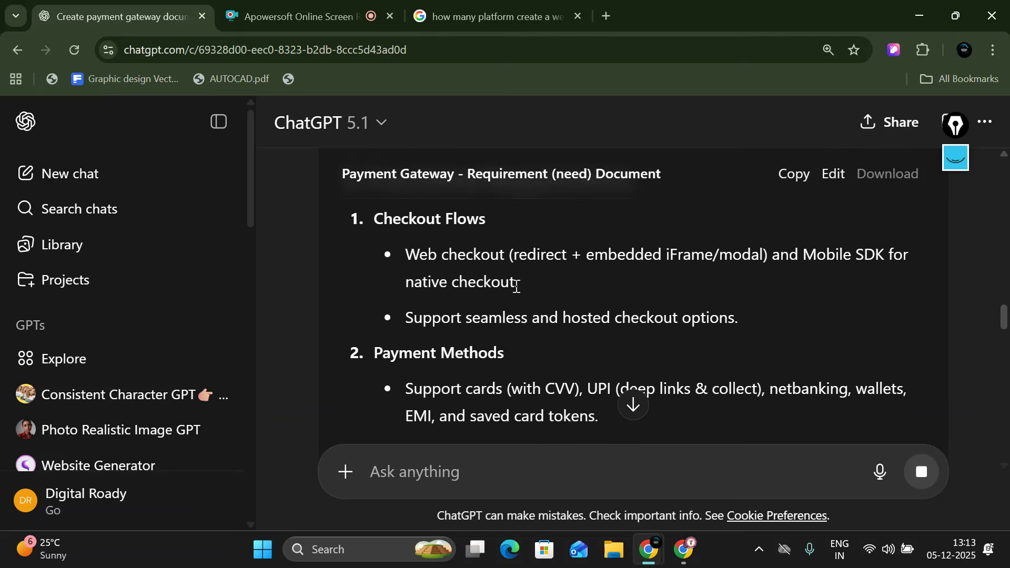
{"action": "scroll", "coordinate": [516, 285], "scroll_direction": "down", "scroll_amount": 9}
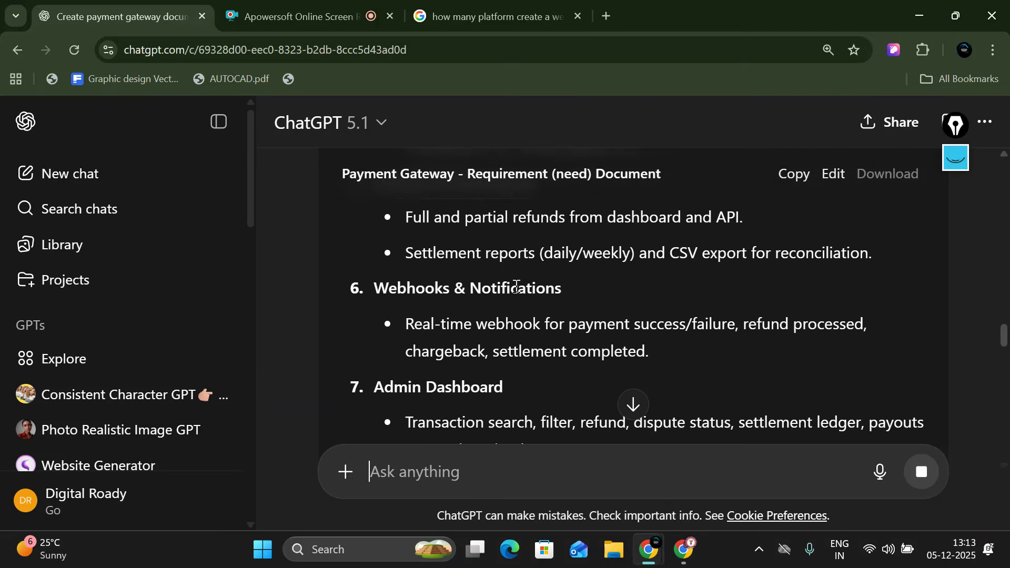
{"action": "scroll", "coordinate": [516, 286], "scroll_direction": "down", "scroll_amount": 10}
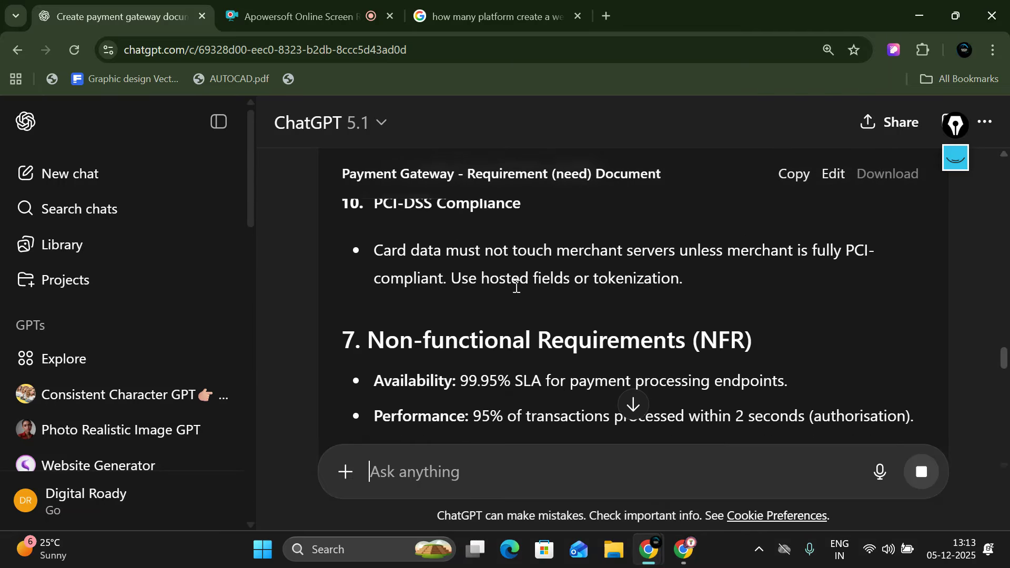
{"action": "scroll", "coordinate": [516, 286], "scroll_direction": "down", "scroll_amount": 10}
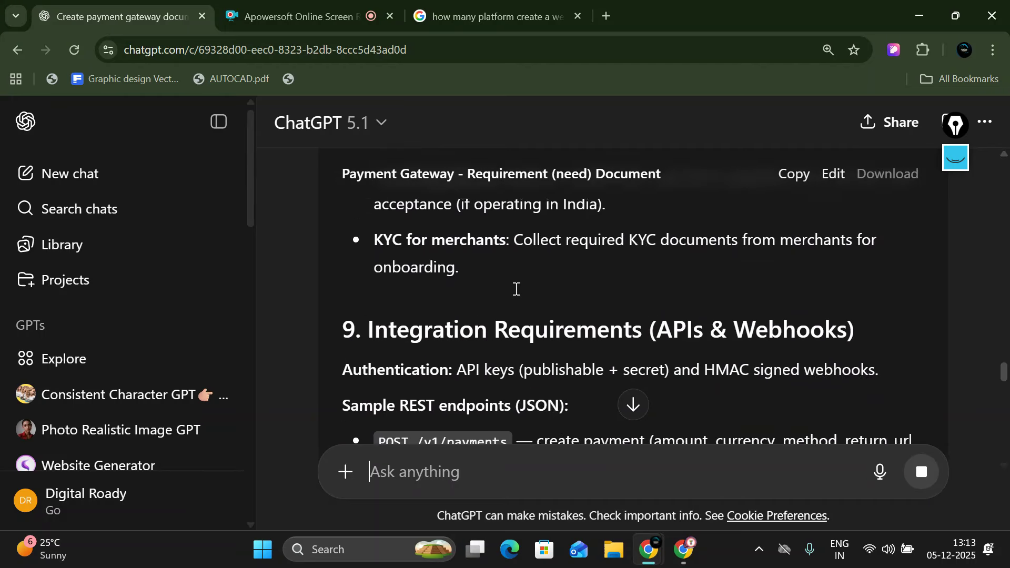
{"action": "scroll", "coordinate": [516, 289], "scroll_direction": "down", "scroll_amount": 7}
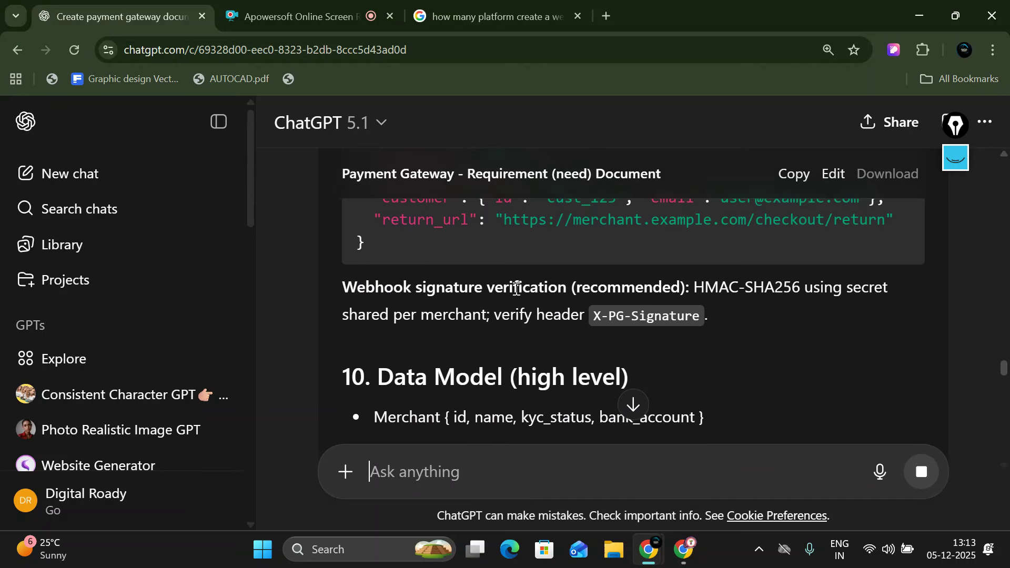
{"action": "scroll", "coordinate": [516, 288], "scroll_direction": "up", "scroll_amount": 5}
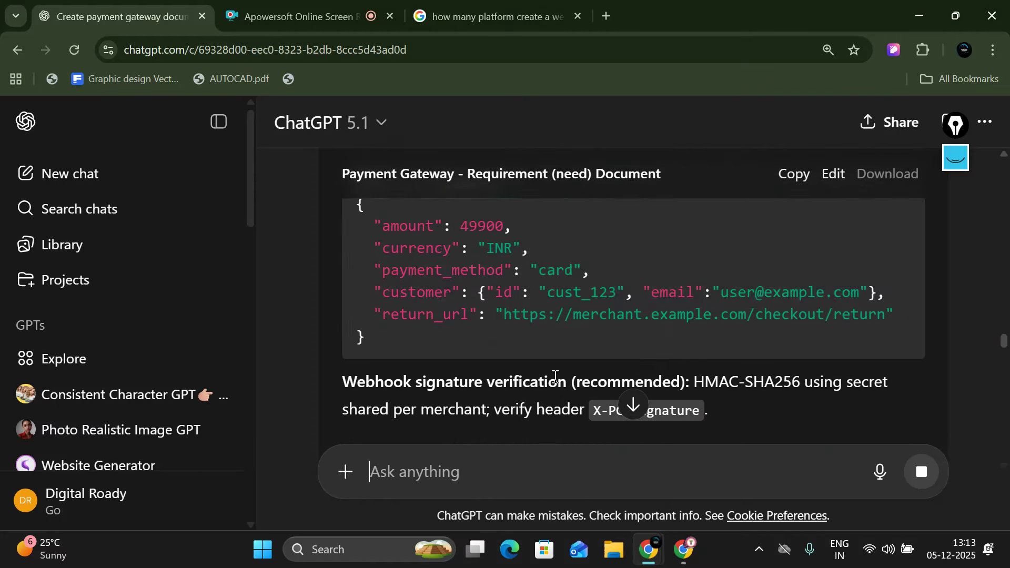
{"action": "scroll", "coordinate": [559, 379], "scroll_direction": "down", "scroll_amount": 20}
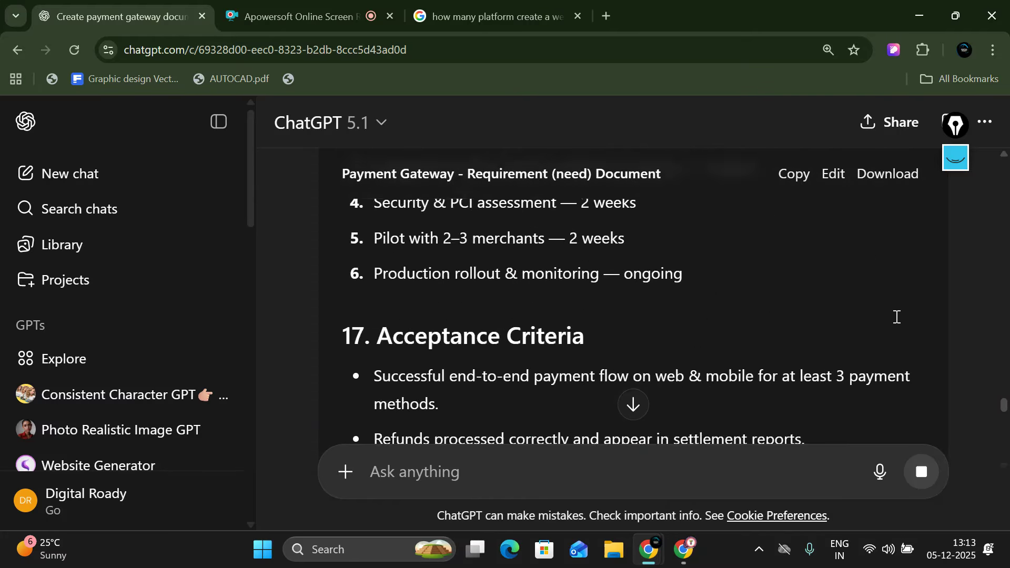
{"action": "scroll", "coordinate": [939, 415], "scroll_direction": "up", "scroll_amount": 8}
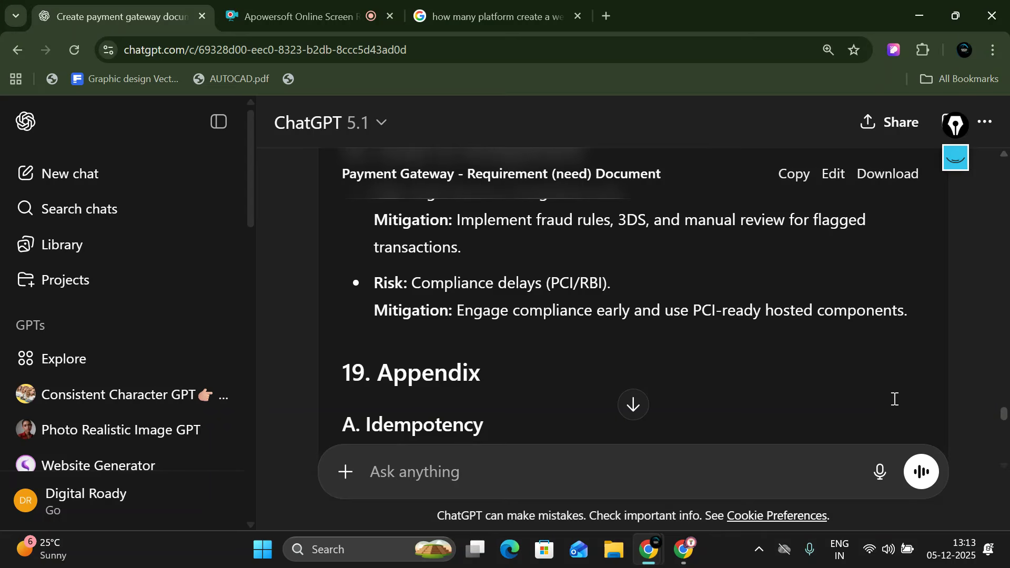
Step: Start a new empty ChatGPT chat from the sidebar
{"action": "left_click", "coordinate": [960, 163]}
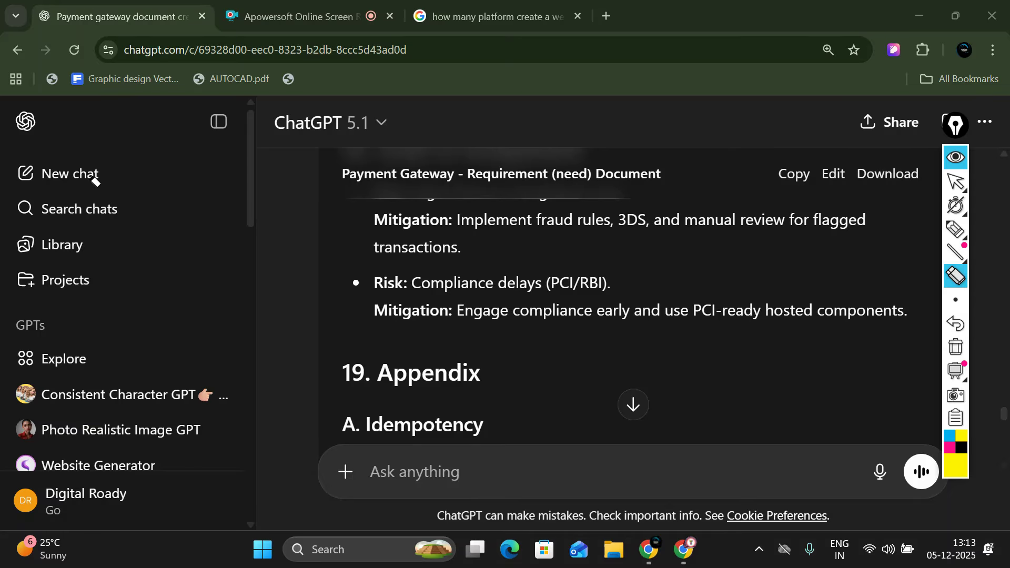
{"action": "key", "text": "Escape"}
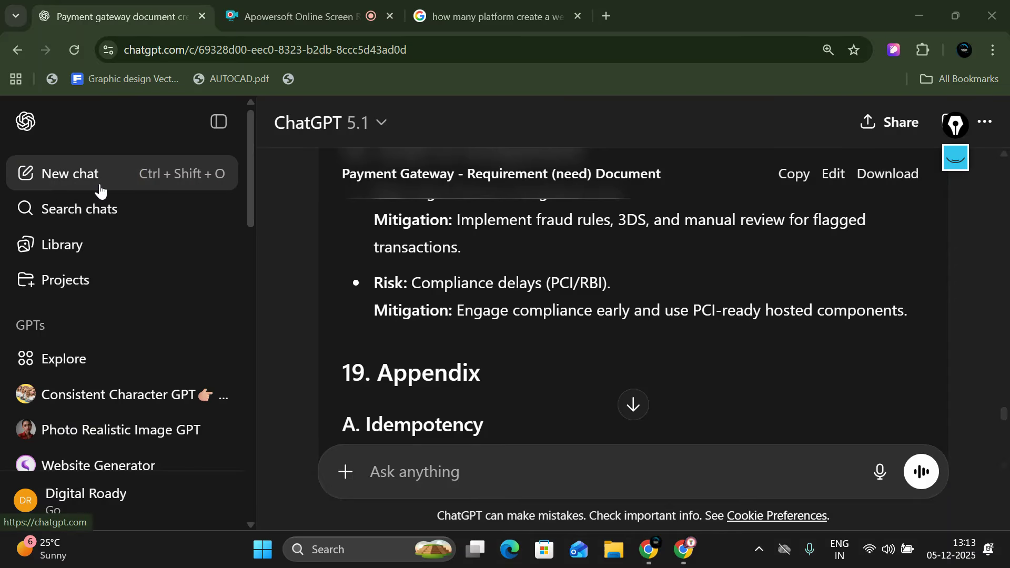
{"action": "left_click", "coordinate": [100, 190]}
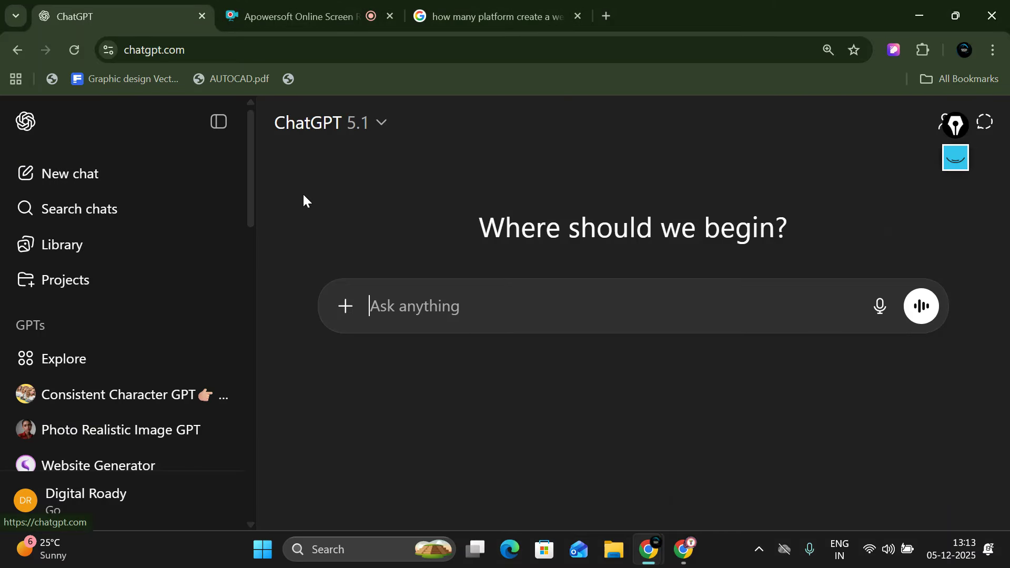
Step: With the yellow Epic Pen highlighter, write a 'PAY AN' note and box the heading
{"action": "left_click", "coordinate": [965, 169]}
{"action": "mouse_move", "coordinate": [955, 230]}
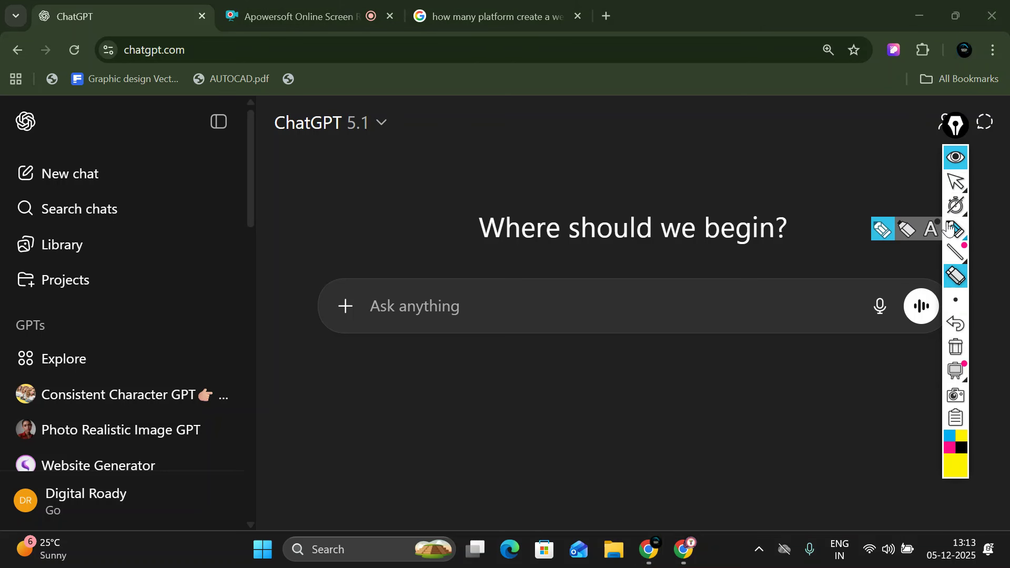
{"action": "left_click", "coordinate": [890, 232]}
{"action": "left_click_drag", "start_coordinate": [254, 183], "coordinate": [261, 225]}
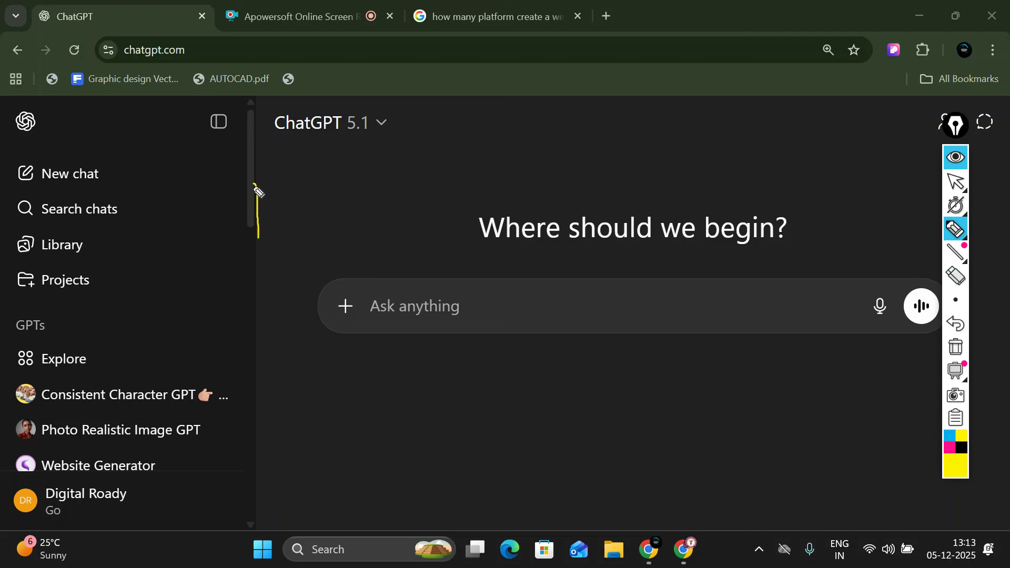
{"action": "mouse_move", "coordinate": [256, 182]}
{"action": "left_mouse_down"}
{"action": "mouse_move", "coordinate": [259, 201]}
{"action": "mouse_move", "coordinate": [291, 180]}
{"action": "mouse_move", "coordinate": [302, 215]}
{"action": "left_mouse_up"}
{"action": "mouse_move", "coordinate": [282, 202]}
{"action": "left_mouse_down"}
{"action": "mouse_move", "coordinate": [318, 195]}
{"action": "mouse_move", "coordinate": [318, 207]}
{"action": "left_mouse_up"}
{"action": "mouse_move", "coordinate": [320, 184]}
{"action": "left_mouse_down"}
{"action": "mouse_move", "coordinate": [421, 200]}
{"action": "mouse_move", "coordinate": [409, 205]}
{"action": "left_mouse_up"}
{"action": "left_click_drag", "start_coordinate": [436, 158], "coordinate": [437, 173]}
{"action": "mouse_move", "coordinate": [508, 137]}
{"action": "left_mouse_down"}
{"action": "mouse_move", "coordinate": [513, 231]}
{"action": "mouse_move", "coordinate": [821, 235]}
{"action": "mouse_move", "coordinate": [519, 231]}
{"action": "left_mouse_up"}
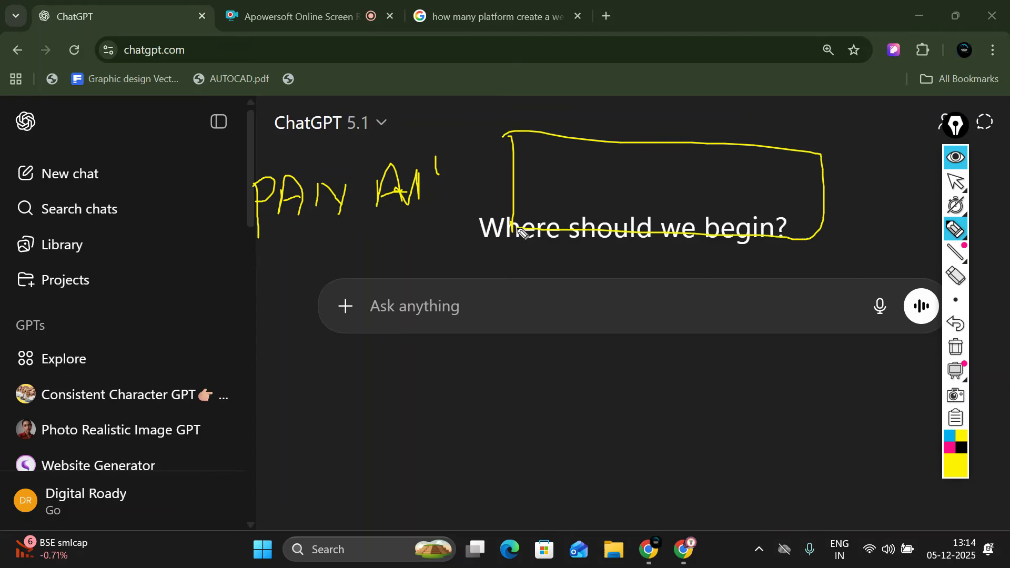
Step: Mark and circle the area beside the prompt box, then clear all annotations
{"action": "mouse_move", "coordinate": [285, 254]}
{"action": "left_mouse_down"}
{"action": "mouse_move", "coordinate": [302, 284]}
{"action": "mouse_move", "coordinate": [294, 305]}
{"action": "left_mouse_up"}
{"action": "left_click_drag", "start_coordinate": [315, 272], "coordinate": [368, 257]}
{"action": "mouse_move", "coordinate": [358, 232]}
{"action": "left_mouse_down"}
{"action": "mouse_move", "coordinate": [296, 245]}
{"action": "mouse_move", "coordinate": [358, 308]}
{"action": "mouse_move", "coordinate": [364, 296]}
{"action": "left_mouse_up"}
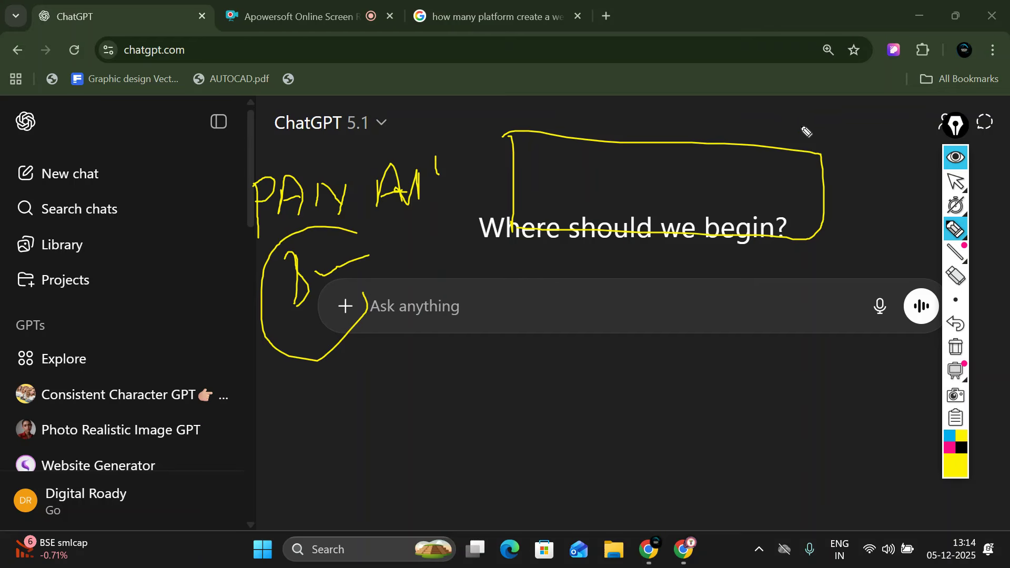
{"action": "left_click", "coordinate": [955, 157]}
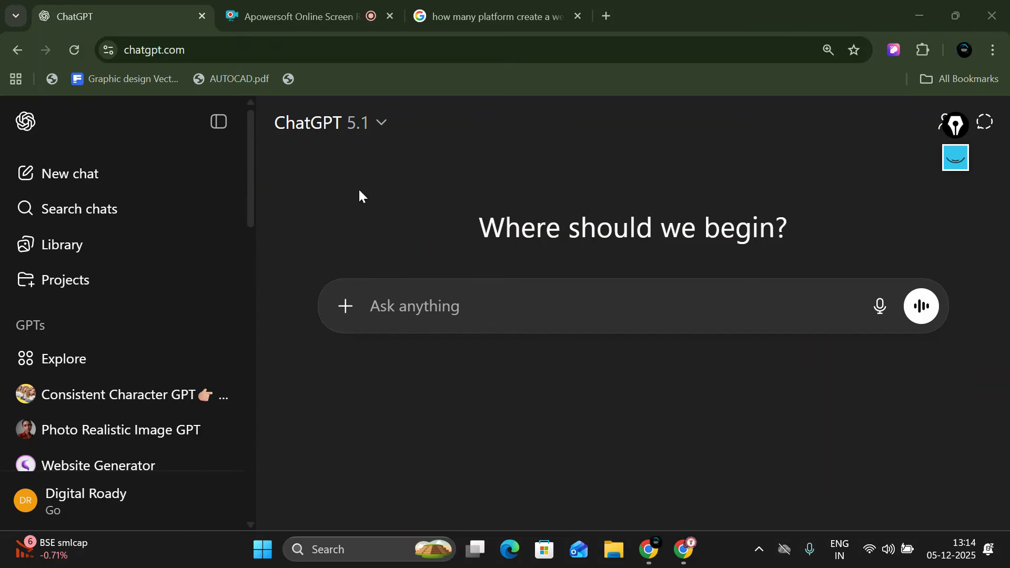
Step: Open a new Chrome window for the Repair (Work) profile from the profile menu
{"action": "left_click", "coordinate": [301, 13]}
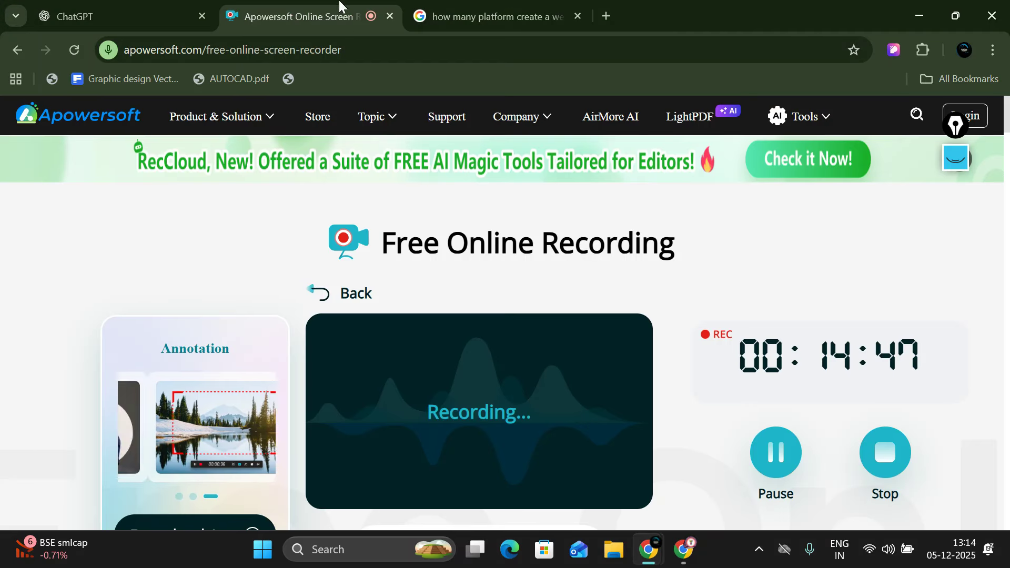
{"action": "left_click", "coordinate": [567, 8]}
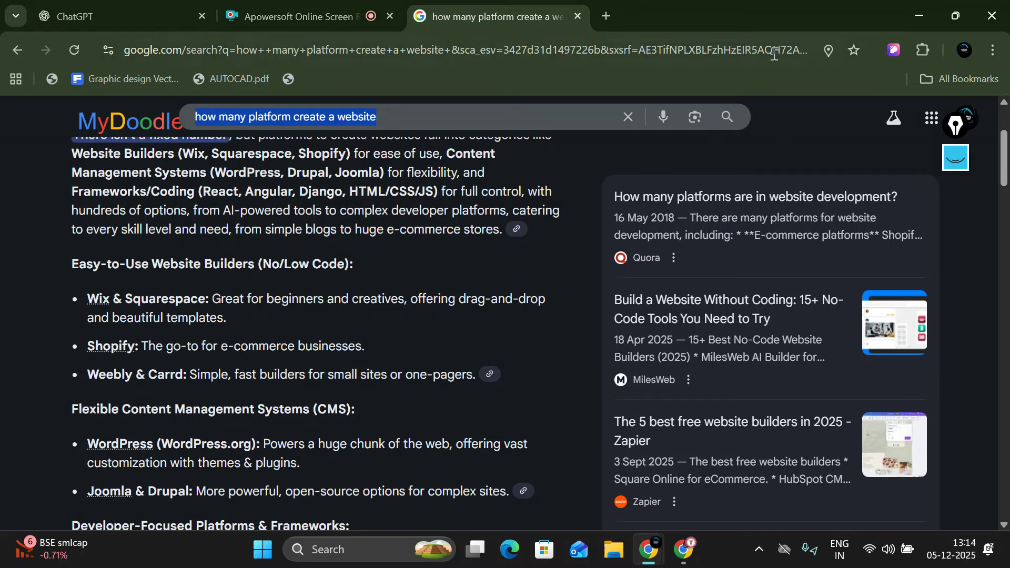
{"action": "left_click", "coordinate": [729, 115]}
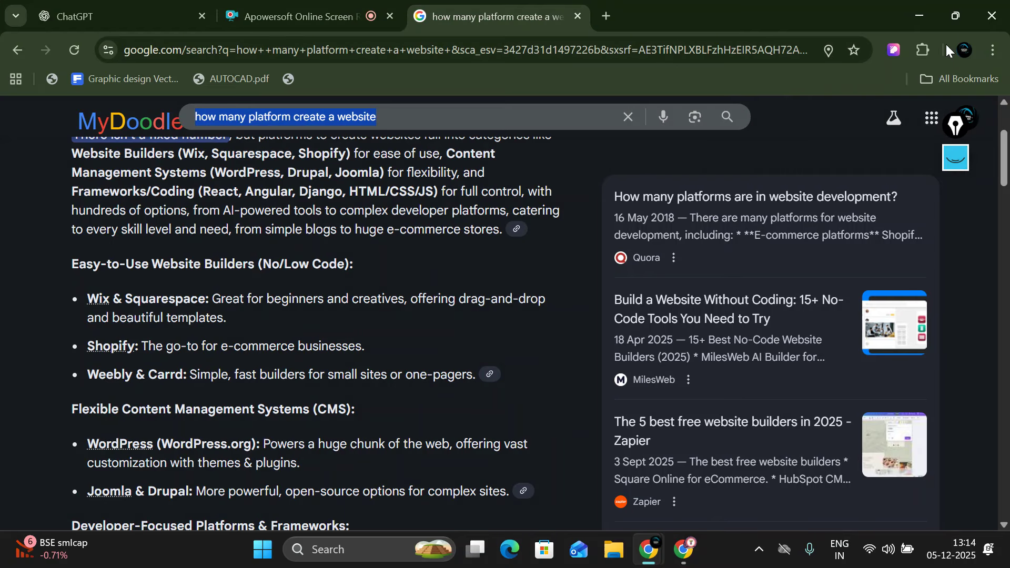
{"action": "left_click", "coordinate": [963, 52]}
{"action": "scroll", "coordinate": [841, 300], "scroll_direction": "down", "scroll_amount": 3}
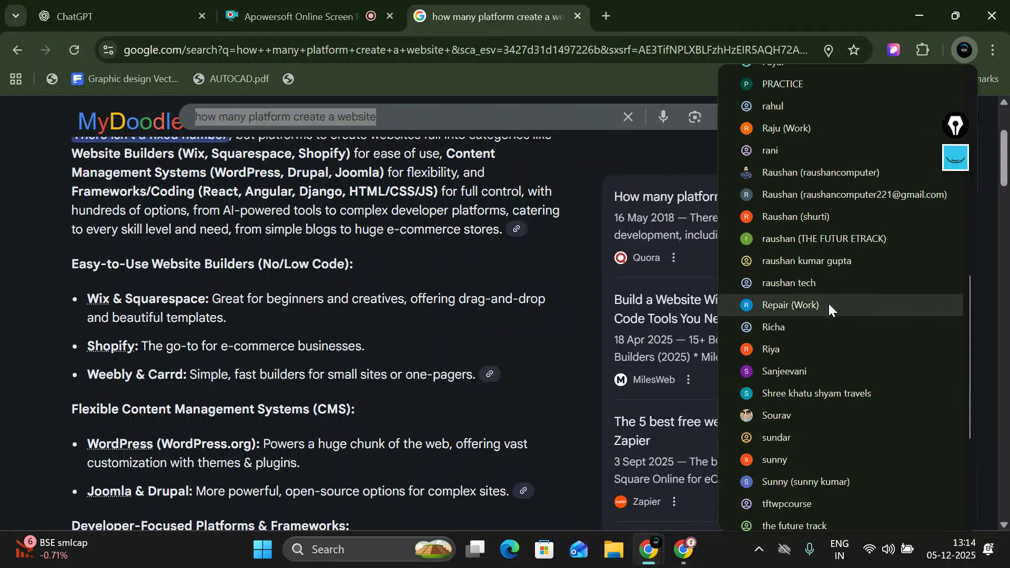
{"action": "left_click", "coordinate": [827, 303]}
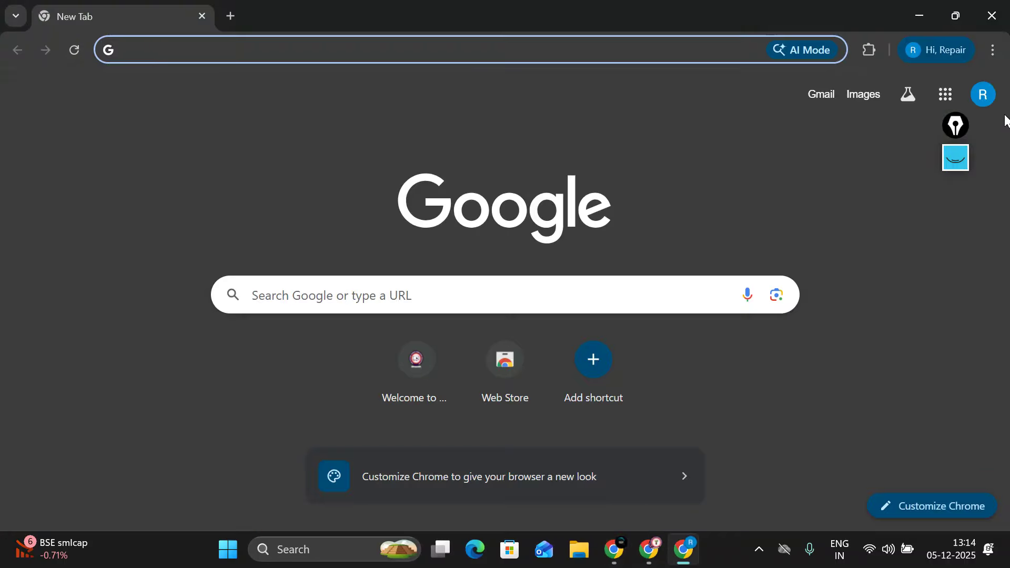
Step: Search for google business profile, open its site, and start Sign in to reach the create page
{"action": "left_click", "coordinate": [983, 101]}
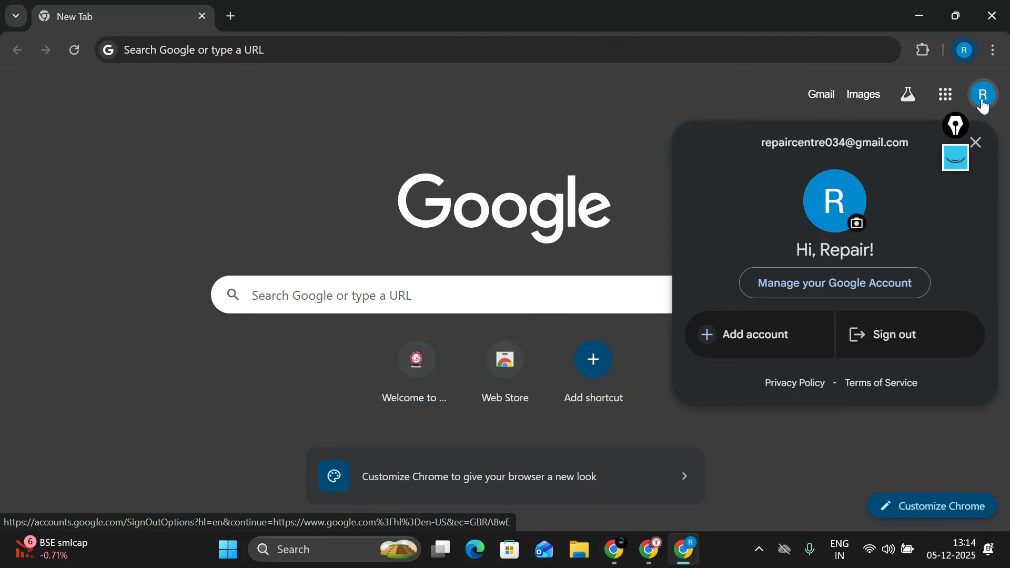
{"action": "left_click", "coordinate": [327, 296]}
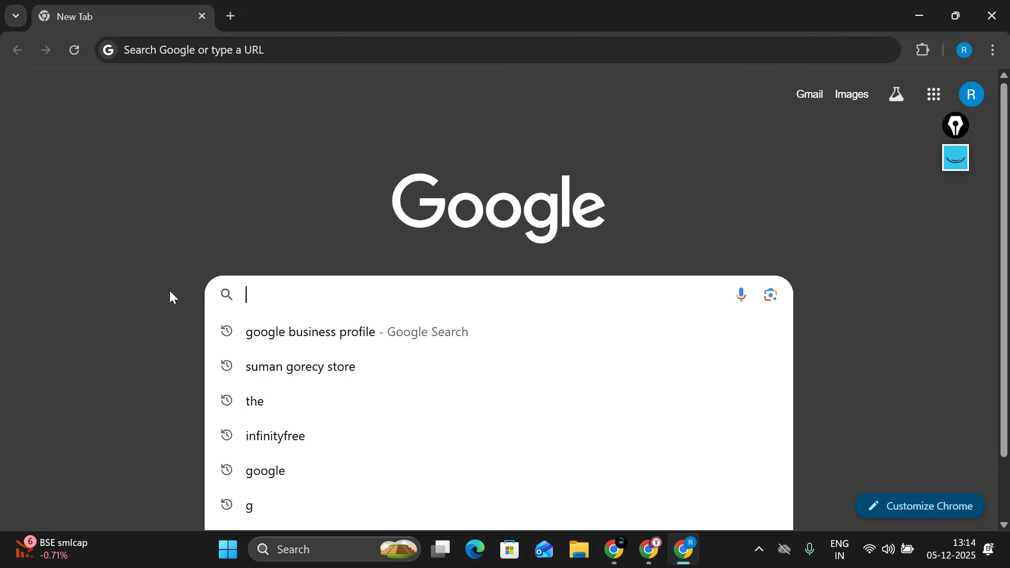
{"action": "left_click", "coordinate": [247, 335]}
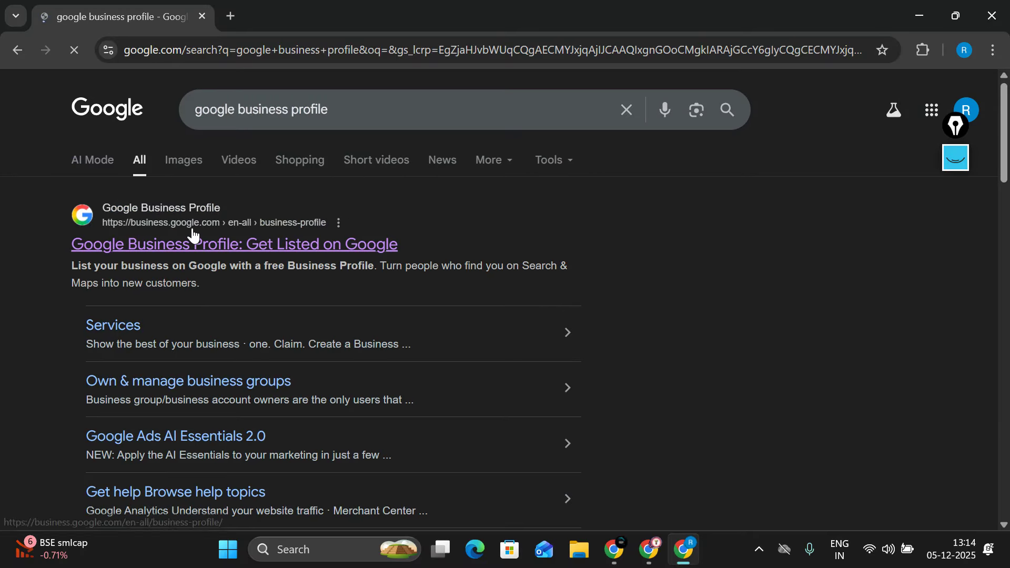
{"action": "left_click", "coordinate": [192, 236]}
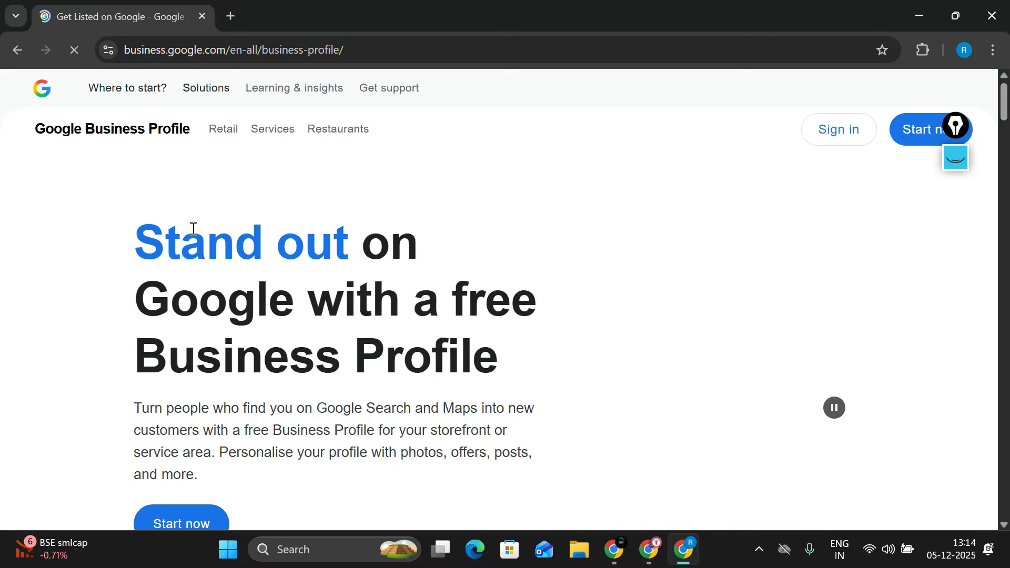
{"action": "left_click", "coordinate": [808, 146]}
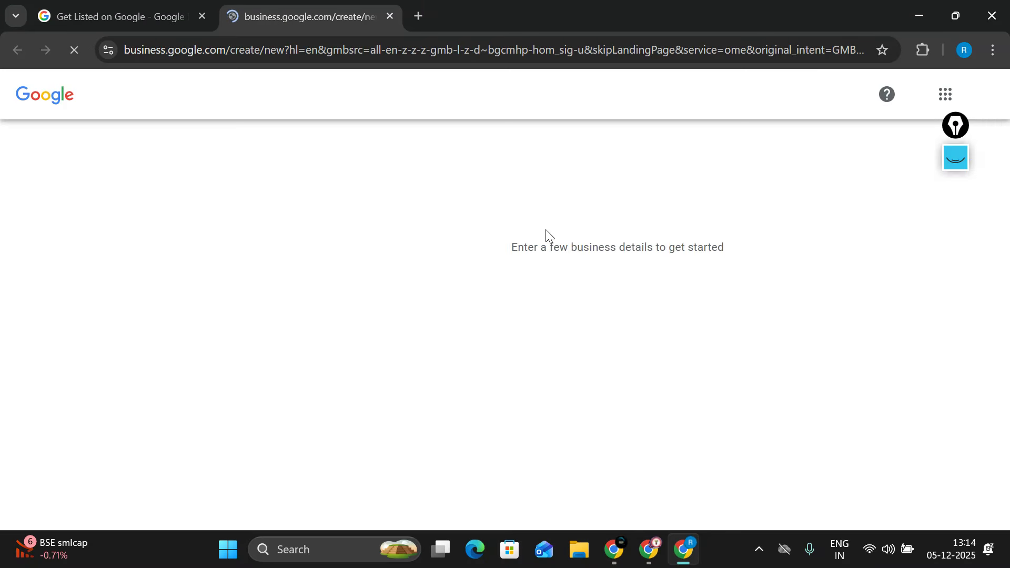
Step: Search Google for 'instramojo' in a new tab and scan the results for Instamojo's listing
{"action": "left_click", "coordinate": [418, 16]}
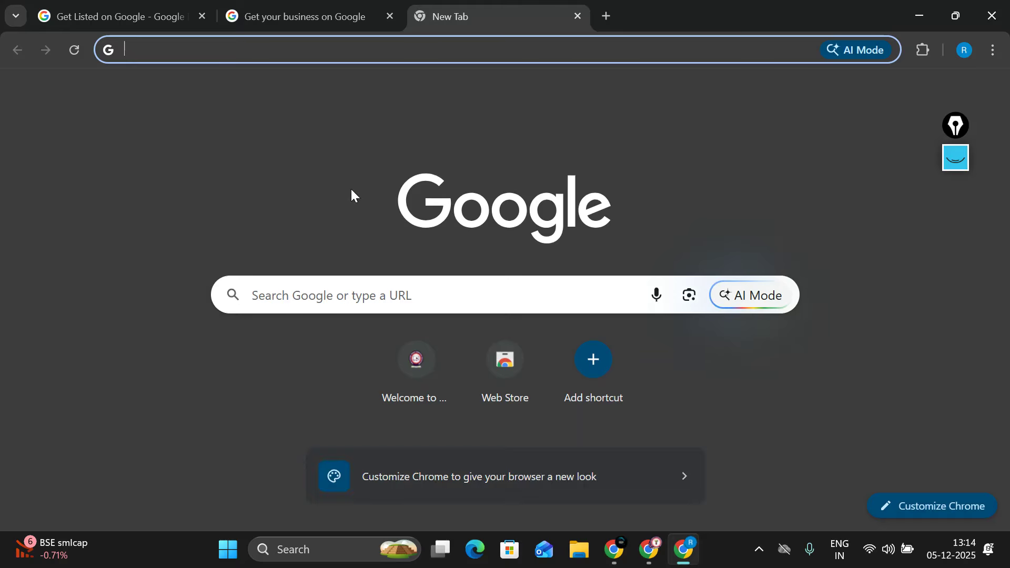
{"action": "left_click", "coordinate": [347, 296]}
{"action": "type", "text": "in"}
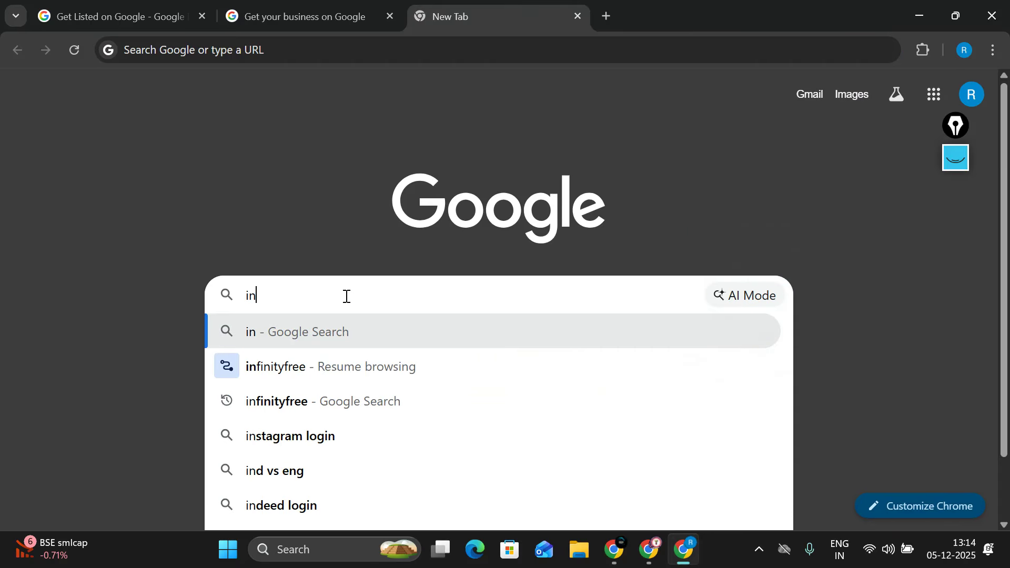
{"action": "type", "text": "stramjo"}
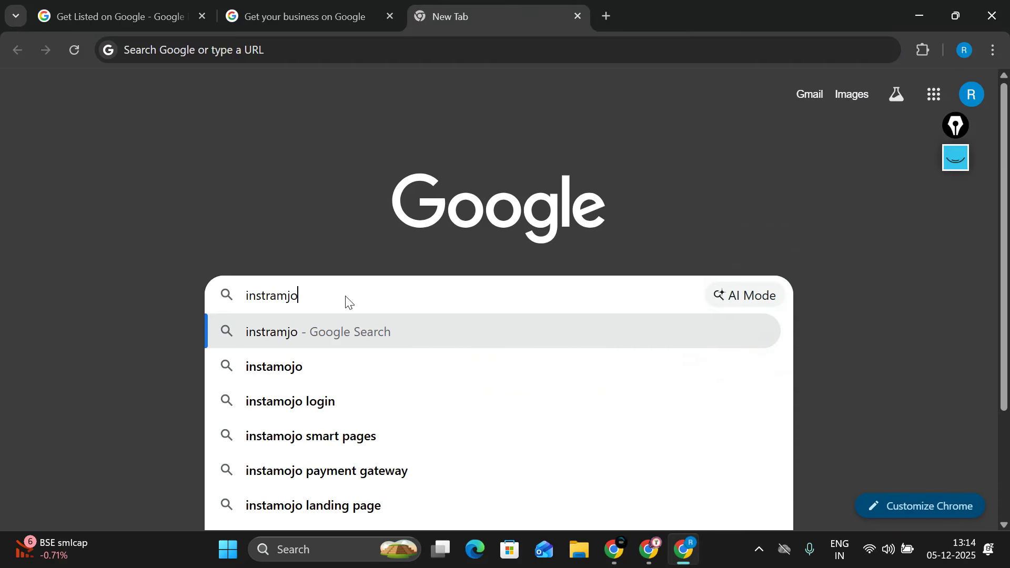
{"action": "key", "text": "BackSpace"}
{"action": "key", "text": "BackSpace"}
{"action": "type", "text": "ojo"}
{"action": "key", "text": "Return"}
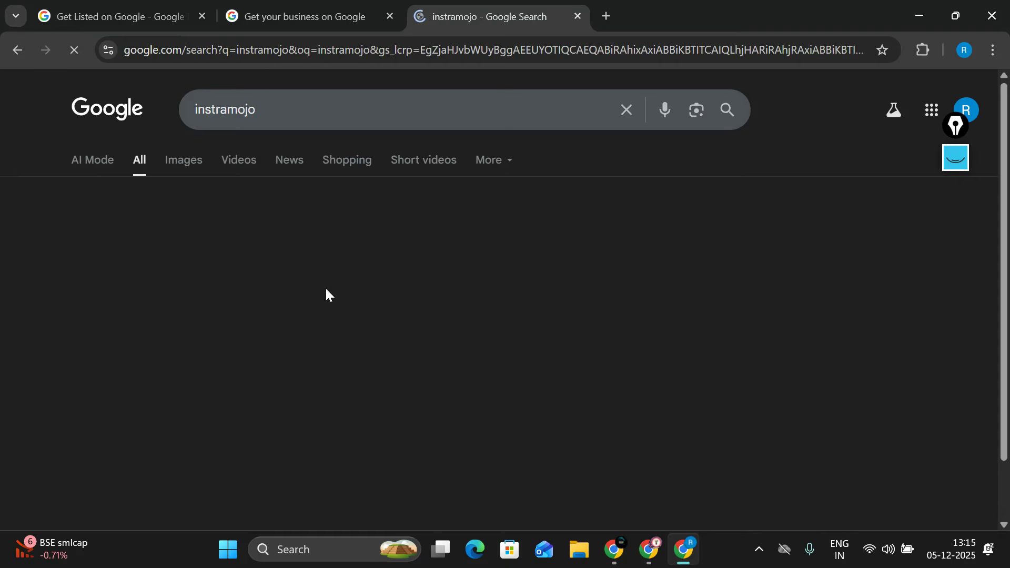
{"action": "scroll", "coordinate": [158, 323], "scroll_direction": "down", "scroll_amount": 5}
{"action": "scroll", "coordinate": [168, 348], "scroll_direction": "down", "scroll_amount": 7}
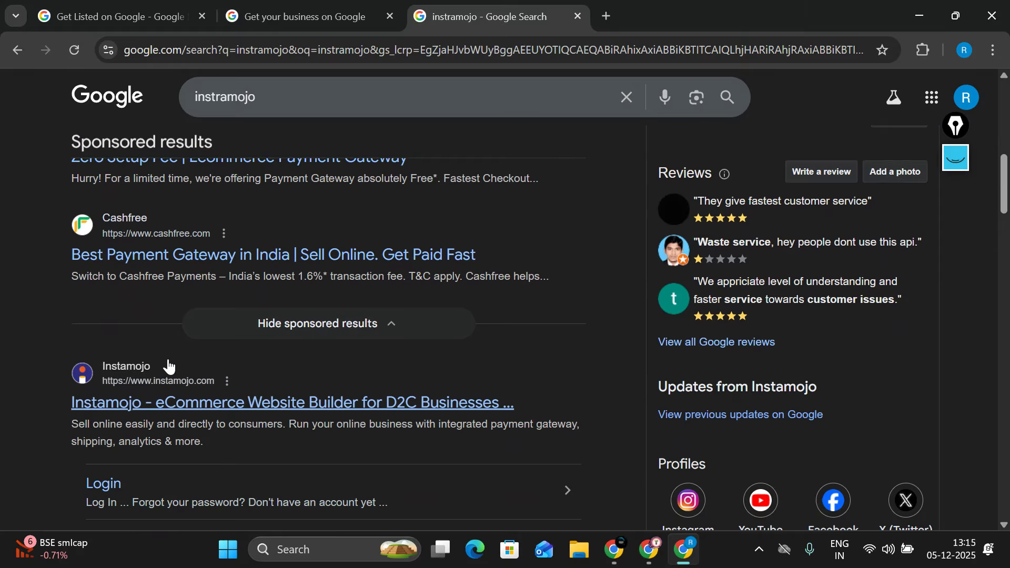
{"action": "scroll", "coordinate": [169, 336], "scroll_direction": "up", "scroll_amount": 3}
{"action": "scroll", "coordinate": [169, 337], "scroll_direction": "up", "scroll_amount": 3}
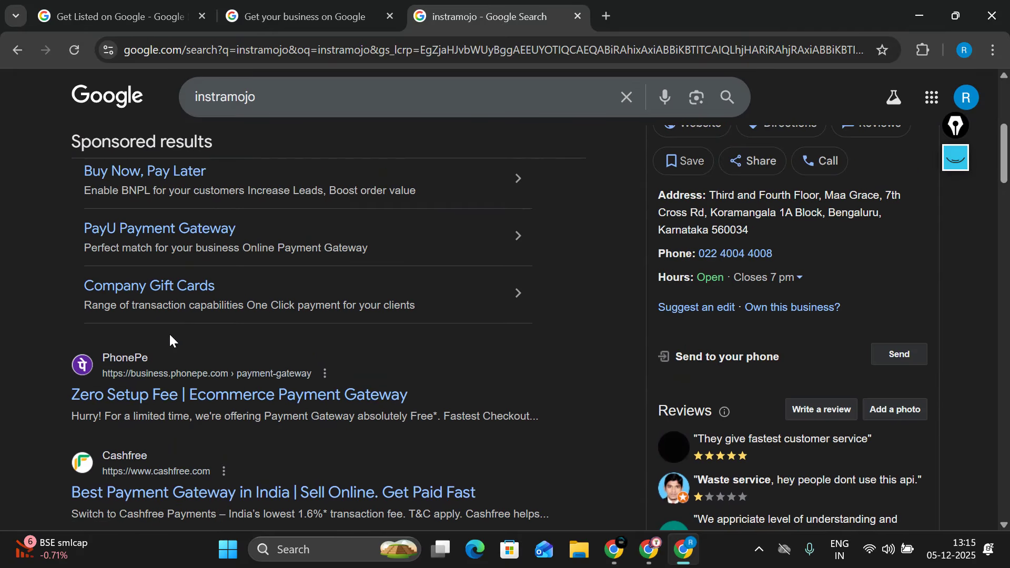
Step: Open instamojo.com from the results, close the newsletter pop-up, and return to the page top
{"action": "scroll", "coordinate": [163, 354], "scroll_direction": "down", "scroll_amount": 3}
{"action": "left_click", "coordinate": [155, 480]}
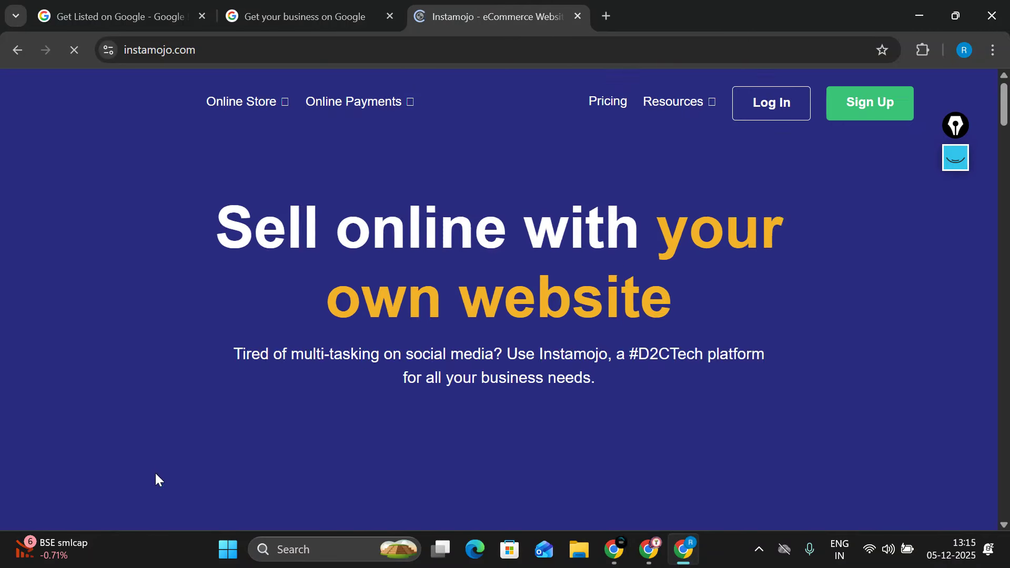
{"action": "scroll", "coordinate": [157, 449], "scroll_direction": "down", "scroll_amount": 4}
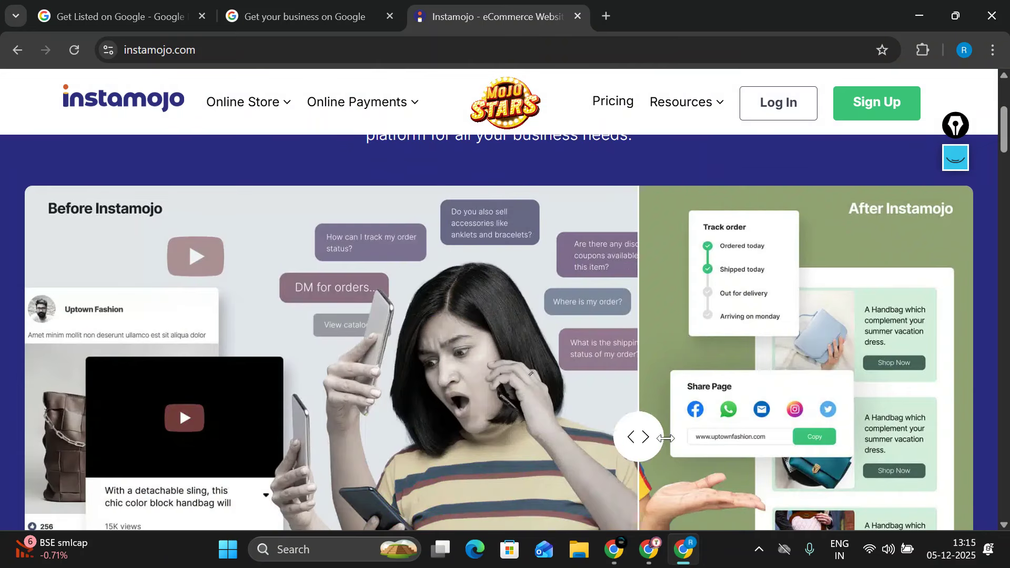
{"action": "scroll", "coordinate": [563, 423], "scroll_direction": "down", "scroll_amount": 3}
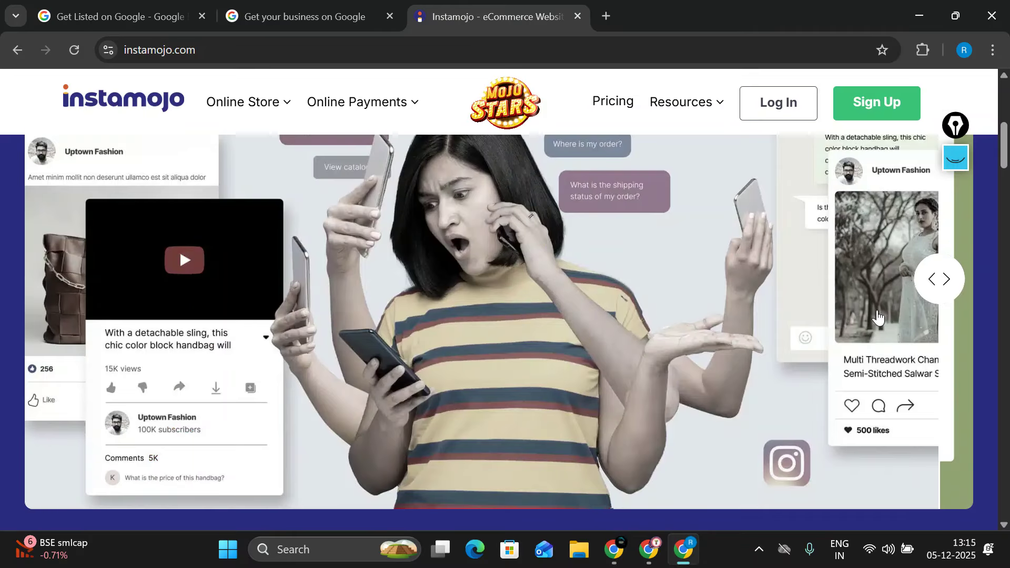
{"action": "left_click", "coordinate": [958, 109]}
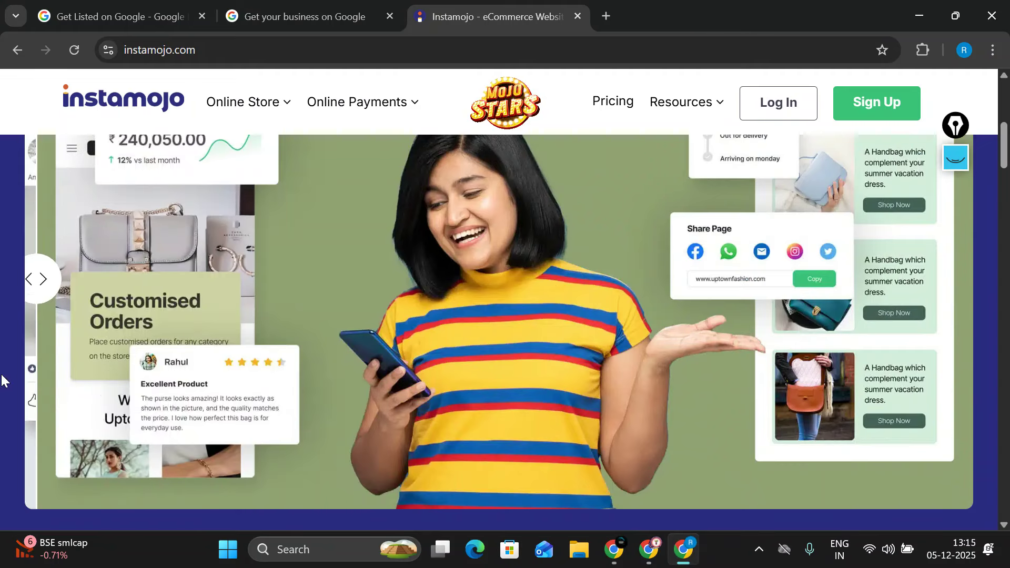
{"action": "scroll", "coordinate": [893, 196], "scroll_direction": "up", "scroll_amount": 5}
{"action": "scroll", "coordinate": [852, 190], "scroll_direction": "up", "scroll_amount": 3}
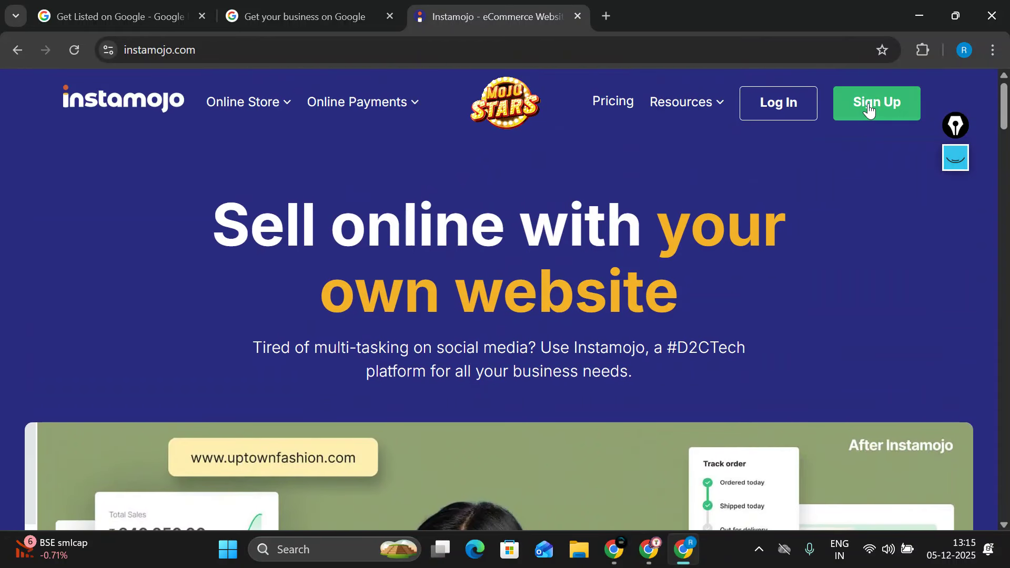
Step: Sign up for Instamojo with a Google account and allow access on the consent screen
{"action": "left_click", "coordinate": [870, 107]}
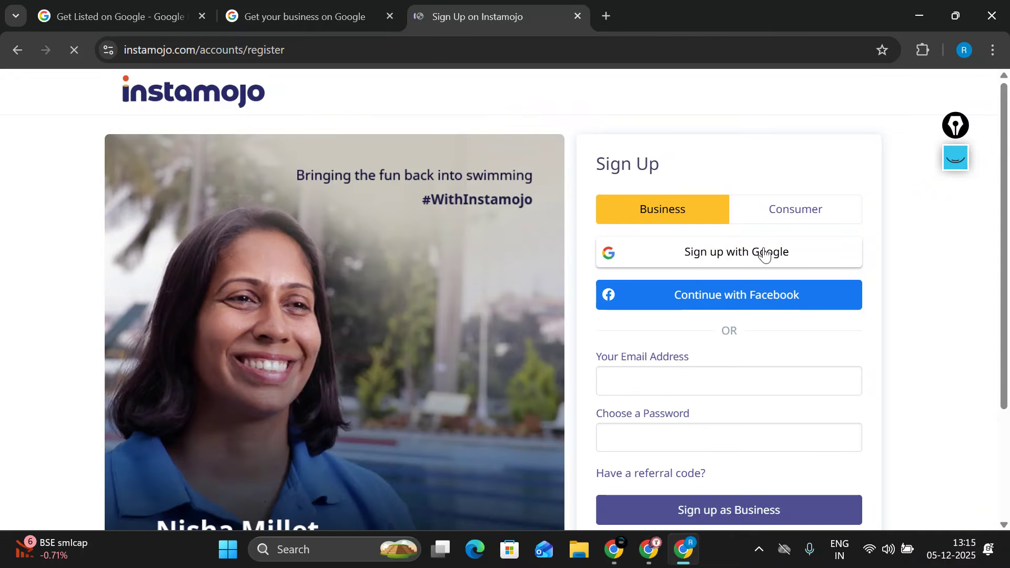
{"action": "scroll", "coordinate": [757, 258], "scroll_direction": "down", "scroll_amount": 1}
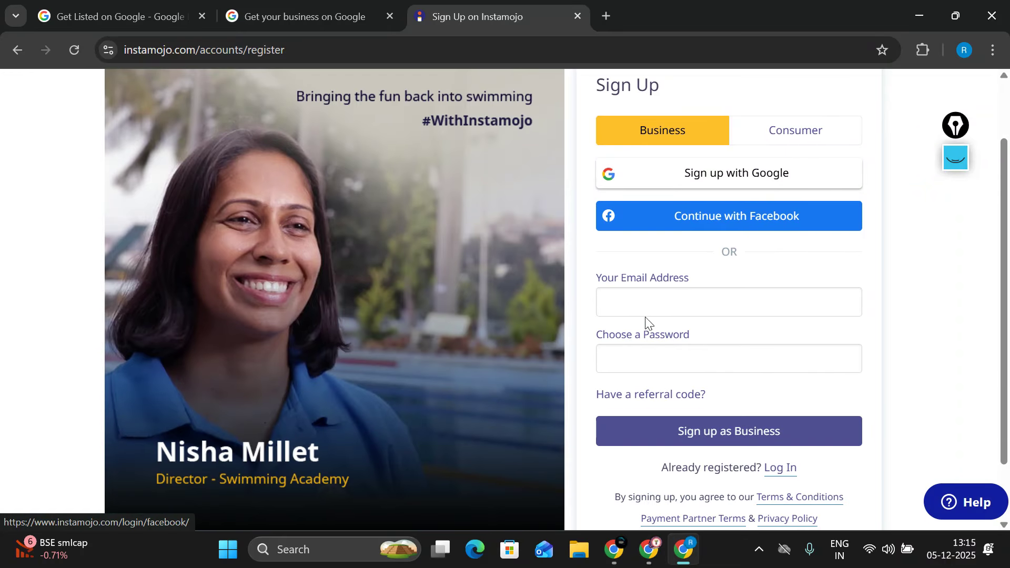
{"action": "left_click", "coordinate": [643, 295]}
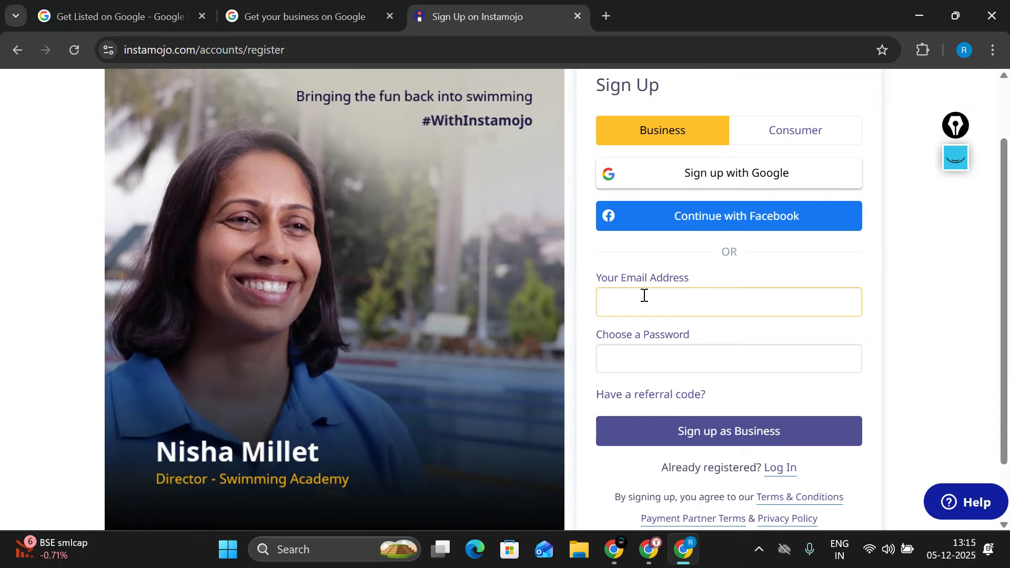
{"action": "left_click", "coordinate": [707, 191]}
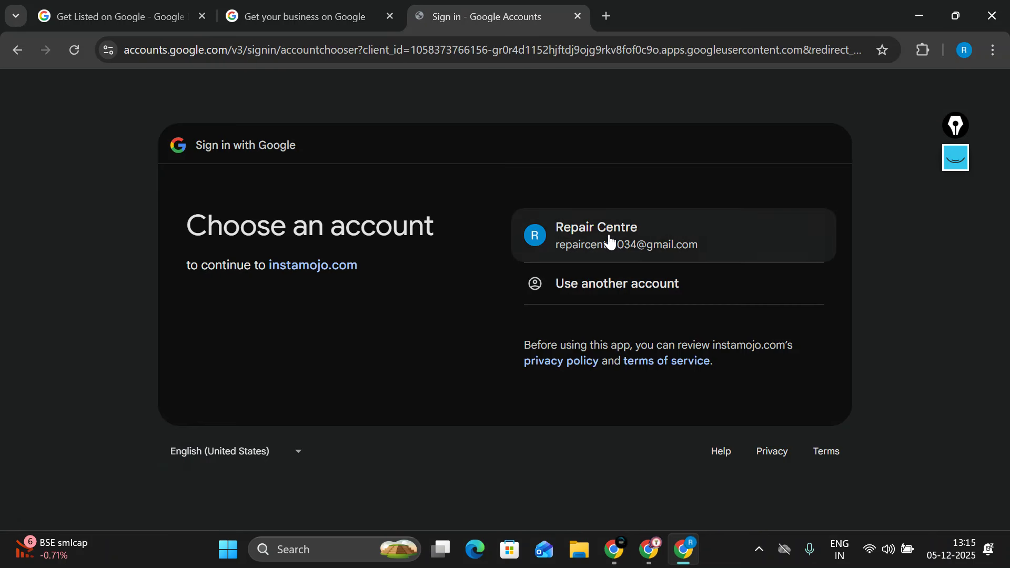
{"action": "left_click", "coordinate": [609, 238]}
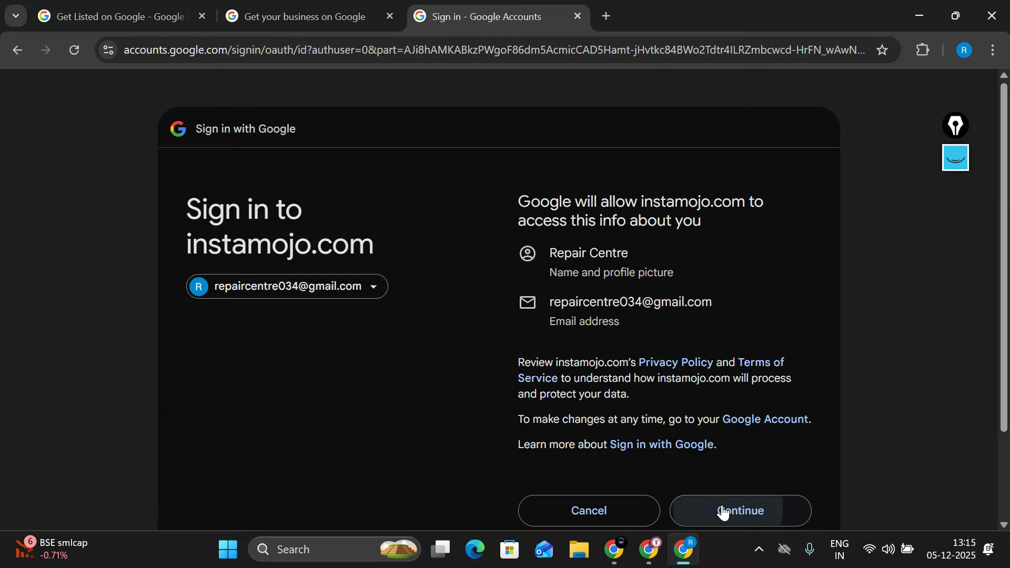
{"action": "left_click", "coordinate": [722, 509]}
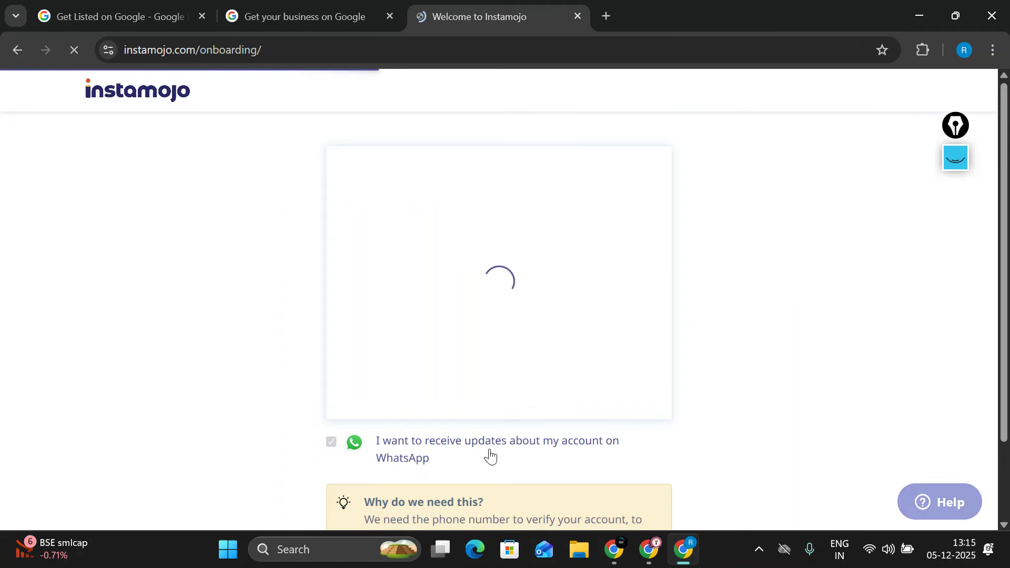
Step: Verify the account's mobile number with the four-digit one-time code sent by SMS
{"action": "left_click", "coordinate": [427, 221]}
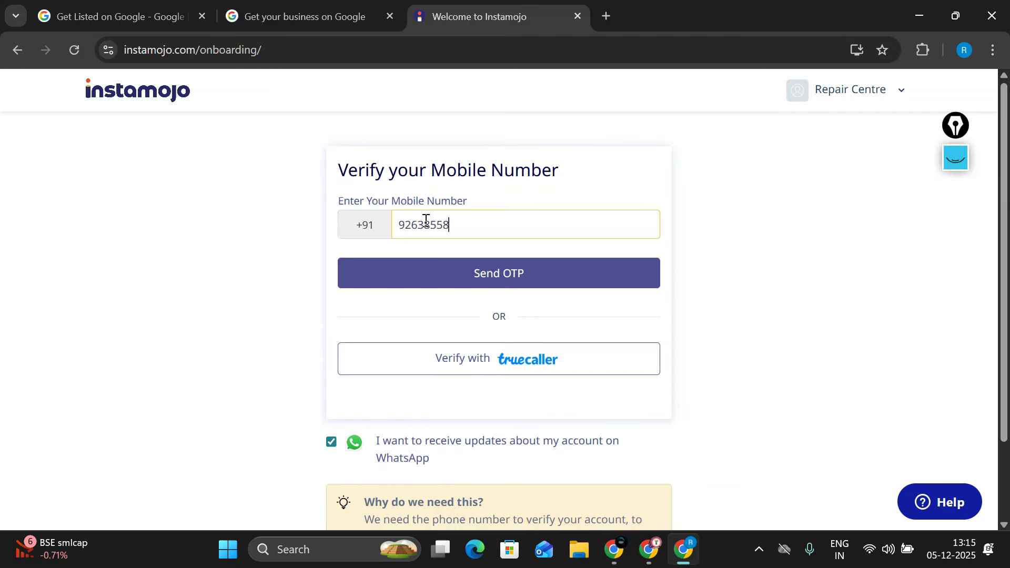
{"action": "left_click", "coordinate": [471, 284]}
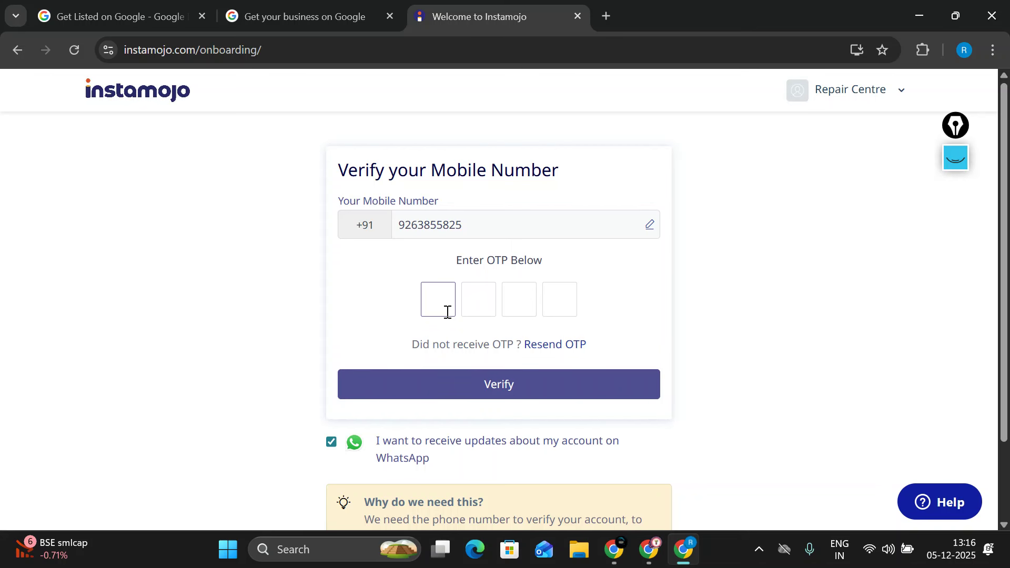
{"action": "left_click", "coordinate": [467, 391]}
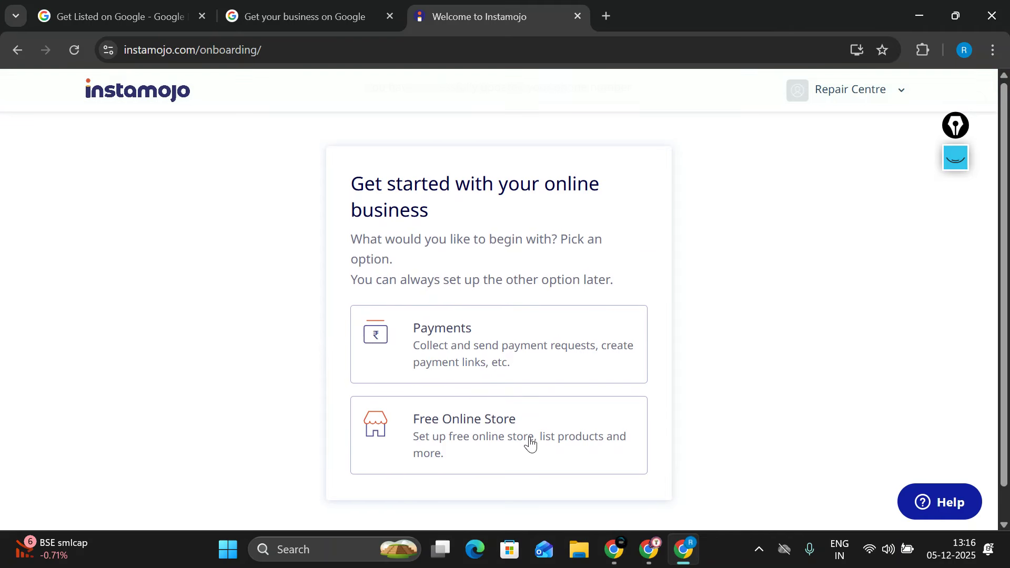
Step: Start with Payments, claim the suggested username repaircentre034, and continue to Business Details
{"action": "left_click", "coordinate": [430, 341]}
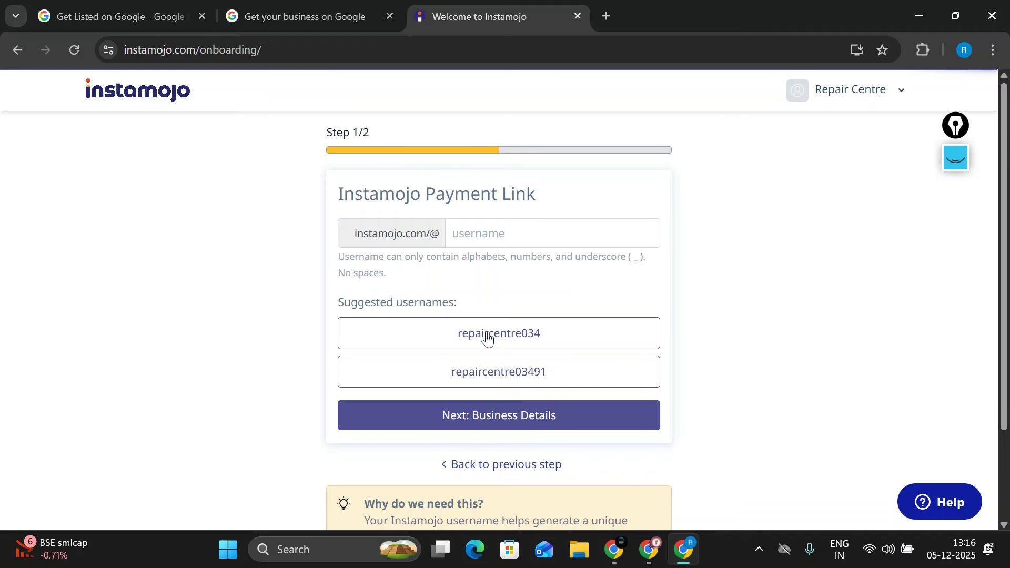
{"action": "left_click", "coordinate": [487, 337]}
{"action": "double_click", "coordinate": [572, 234]}
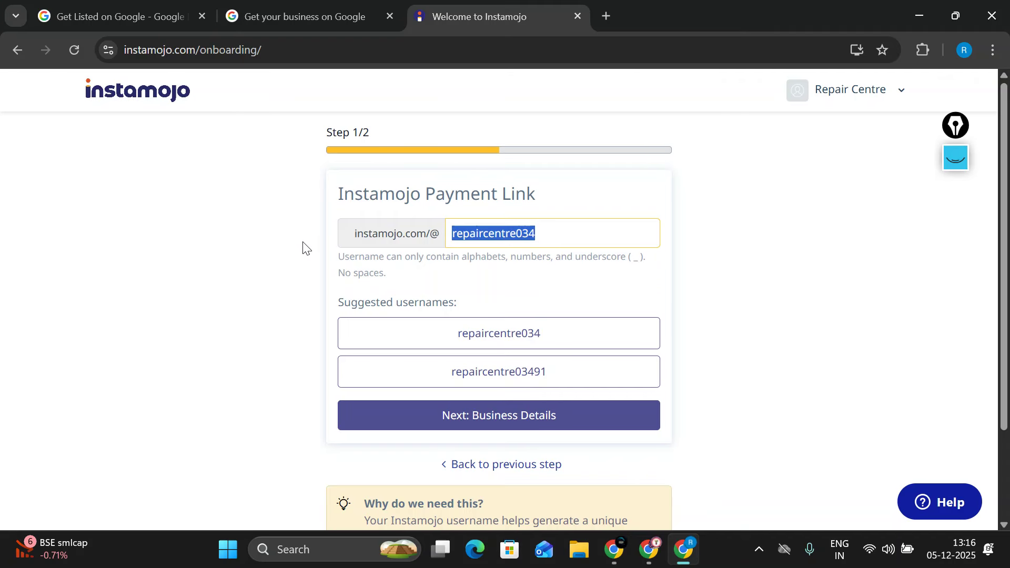
{"action": "left_click", "coordinate": [518, 419]}
Step: Set category Education and Jobs, sub-category Online Teaching, selling services to businesses and consumers, no donations
{"action": "scroll", "coordinate": [472, 308], "scroll_direction": "down", "scroll_amount": 1}
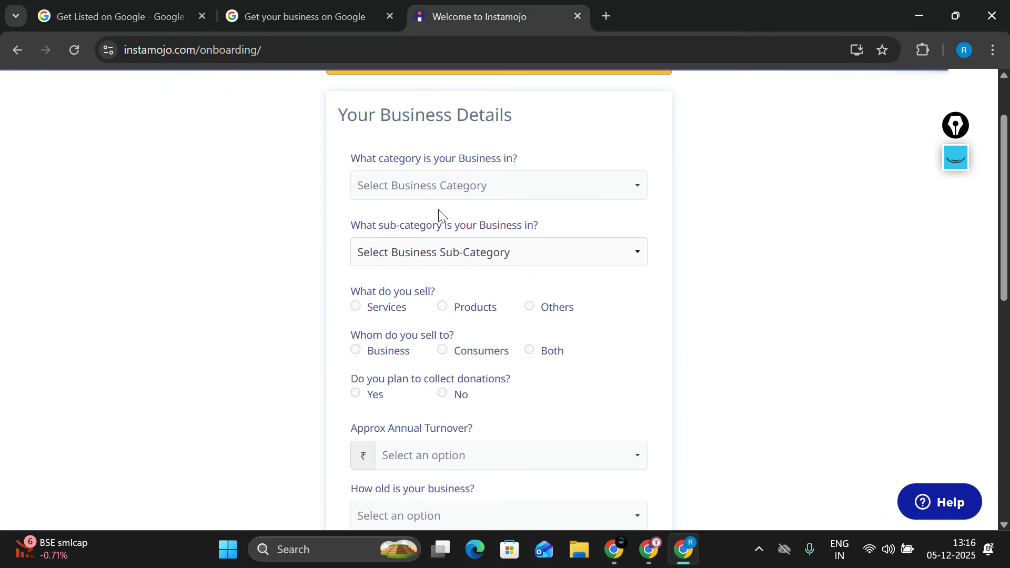
{"action": "left_click", "coordinate": [429, 191]}
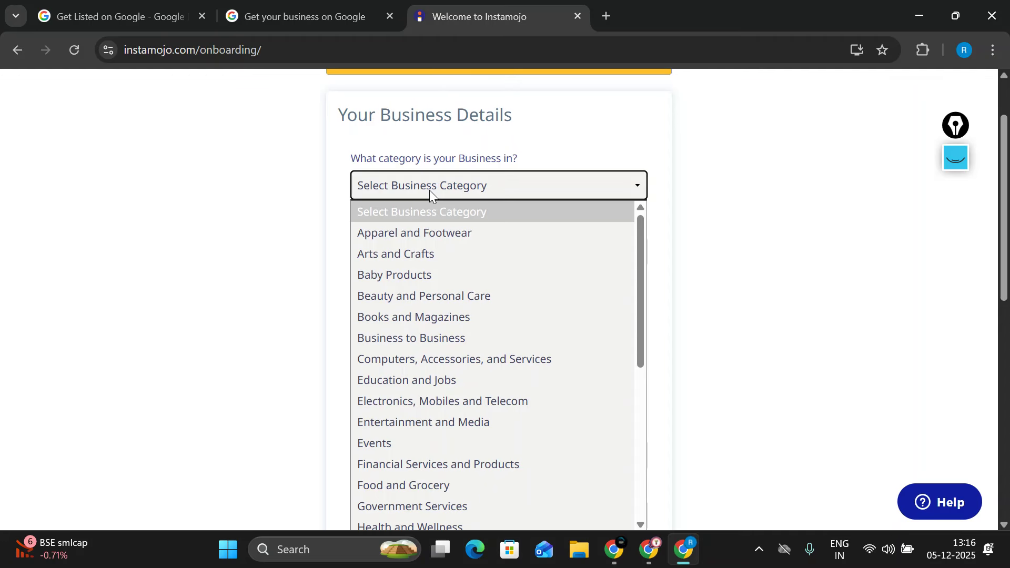
{"action": "key", "text": "b"}
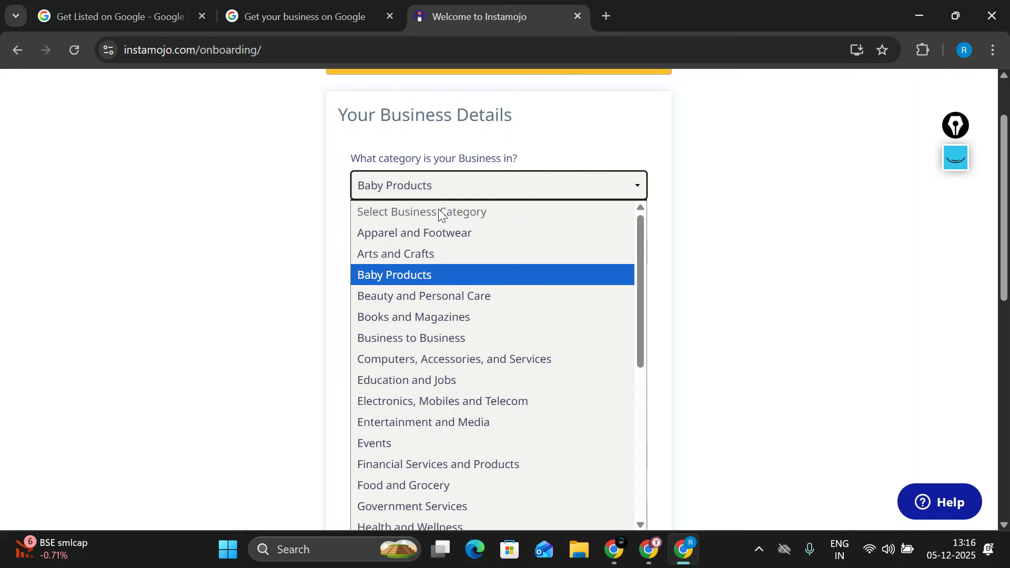
{"action": "key", "text": "e"}
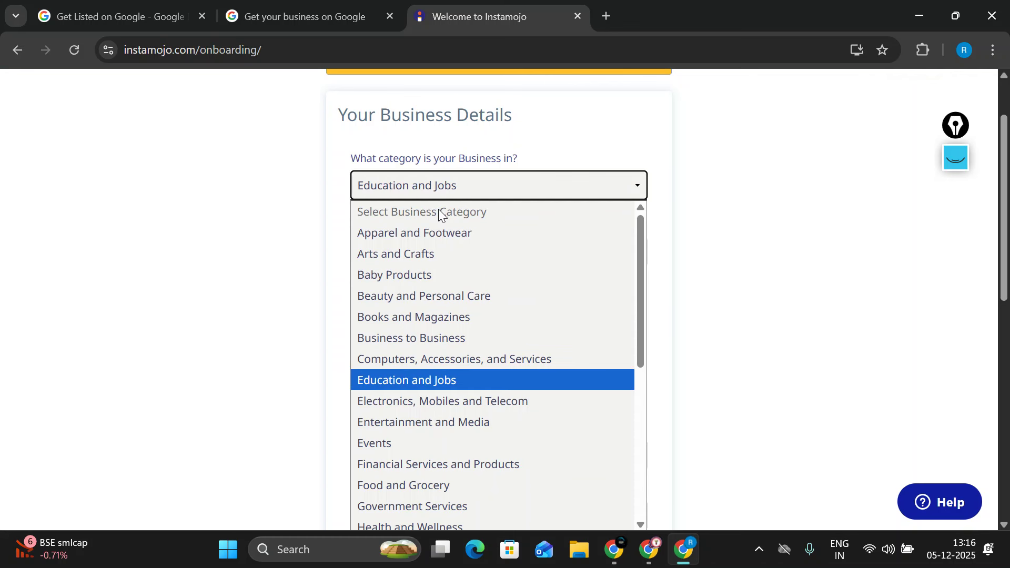
{"action": "key", "text": "Return"}
{"action": "left_click", "coordinate": [428, 255]}
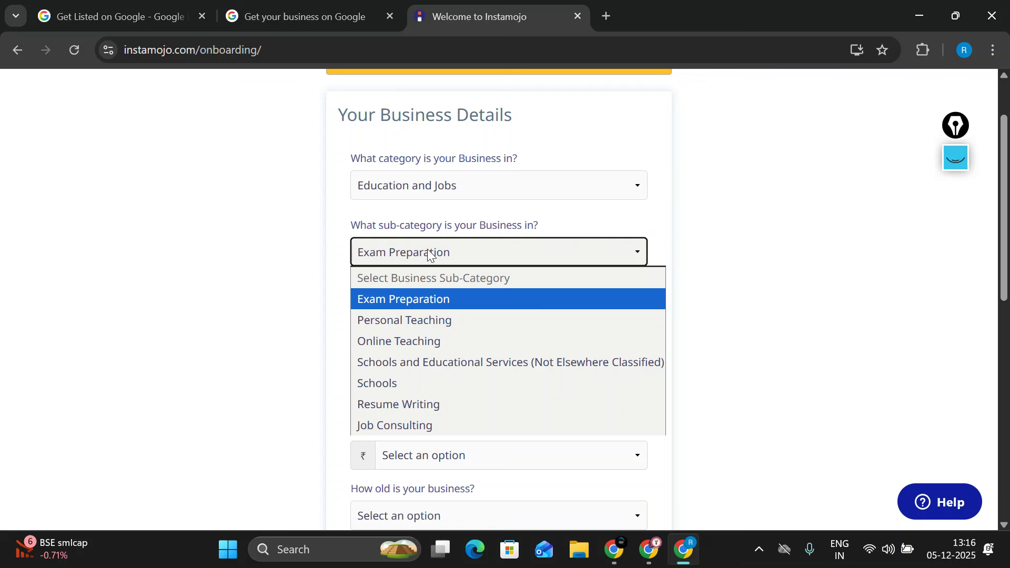
{"action": "left_click", "coordinate": [443, 342]}
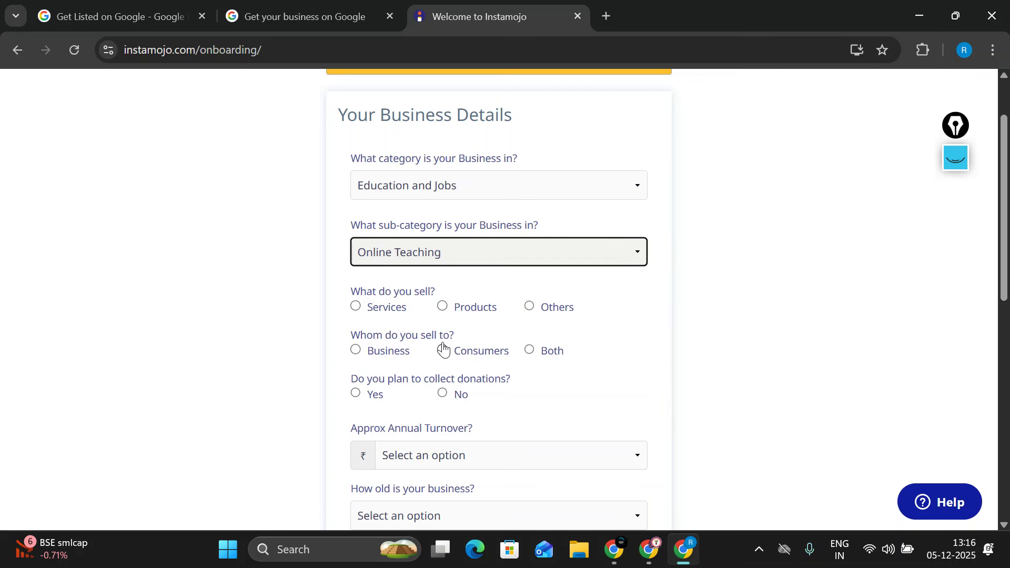
{"action": "left_click", "coordinate": [385, 314]}
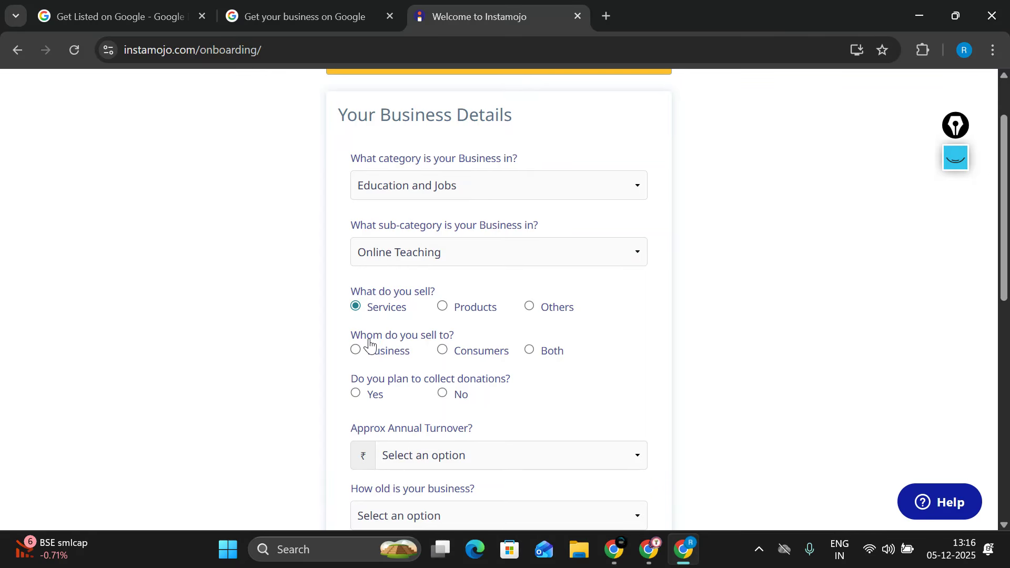
{"action": "left_click", "coordinate": [547, 360]}
{"action": "left_click", "coordinate": [452, 399]}
Step: Choose turnover 10k - 1 Lakh, age < 6 months, Self Employed, and Yes to having a website
{"action": "scroll", "coordinate": [529, 400], "scroll_direction": "down", "scroll_amount": 3}
{"action": "left_click", "coordinate": [478, 303]}
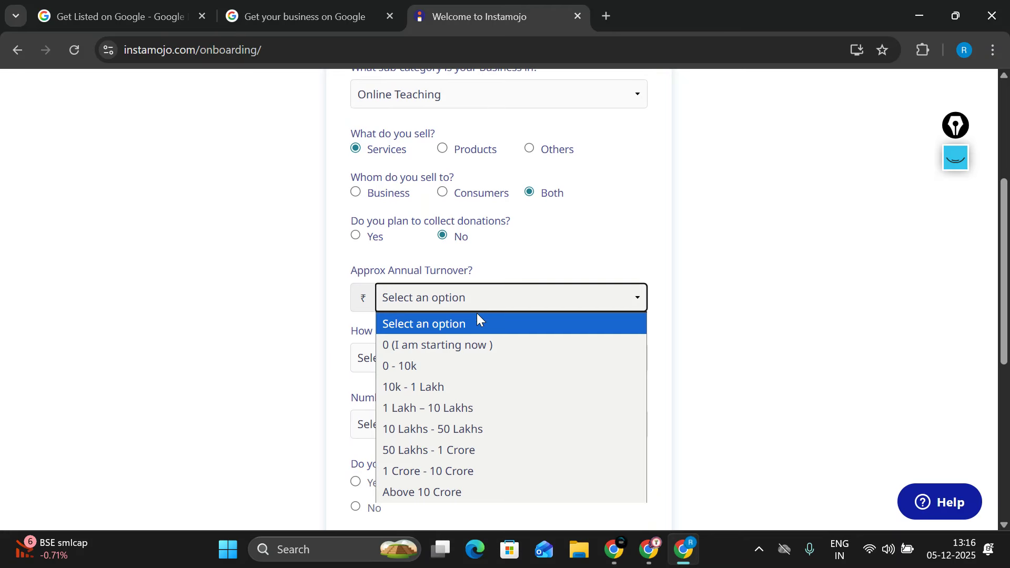
{"action": "left_click", "coordinate": [460, 387]}
{"action": "left_click", "coordinate": [444, 358]}
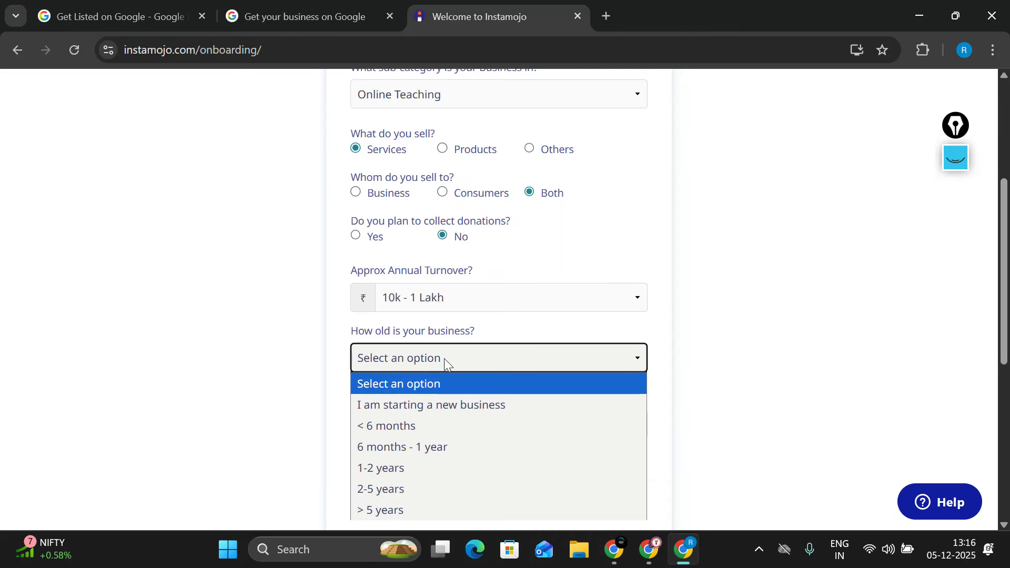
{"action": "left_click", "coordinate": [439, 428]}
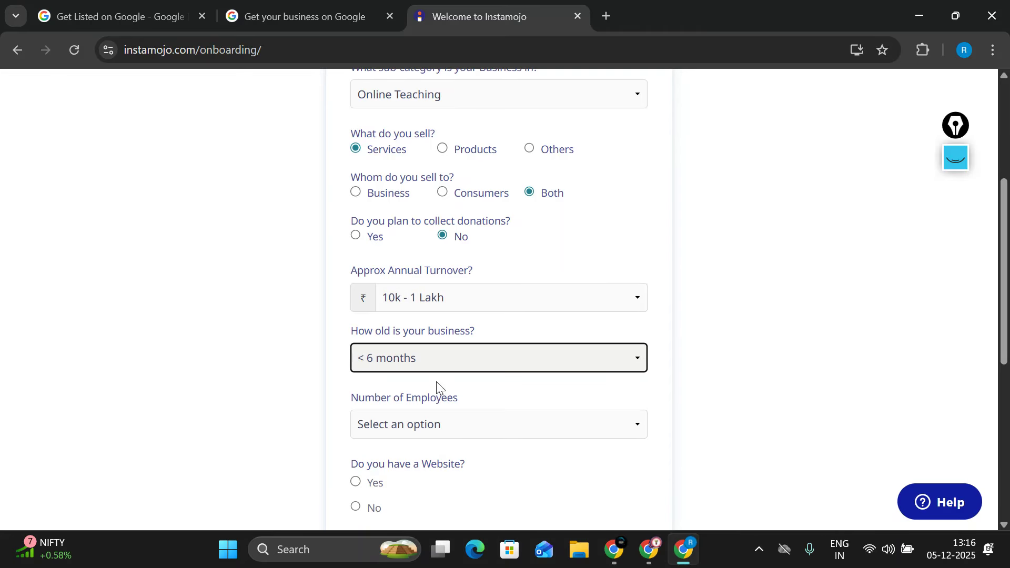
{"action": "scroll", "coordinate": [436, 381], "scroll_direction": "down", "scroll_amount": 2}
{"action": "left_click", "coordinate": [436, 350]}
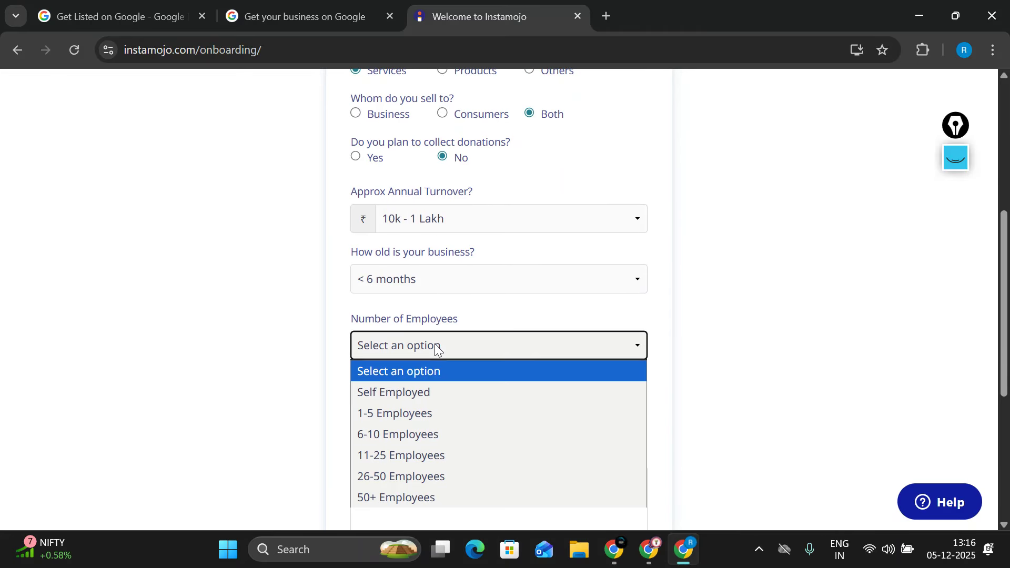
{"action": "left_click", "coordinate": [431, 393]}
{"action": "scroll", "coordinate": [365, 374], "scroll_direction": "down", "scroll_amount": 2}
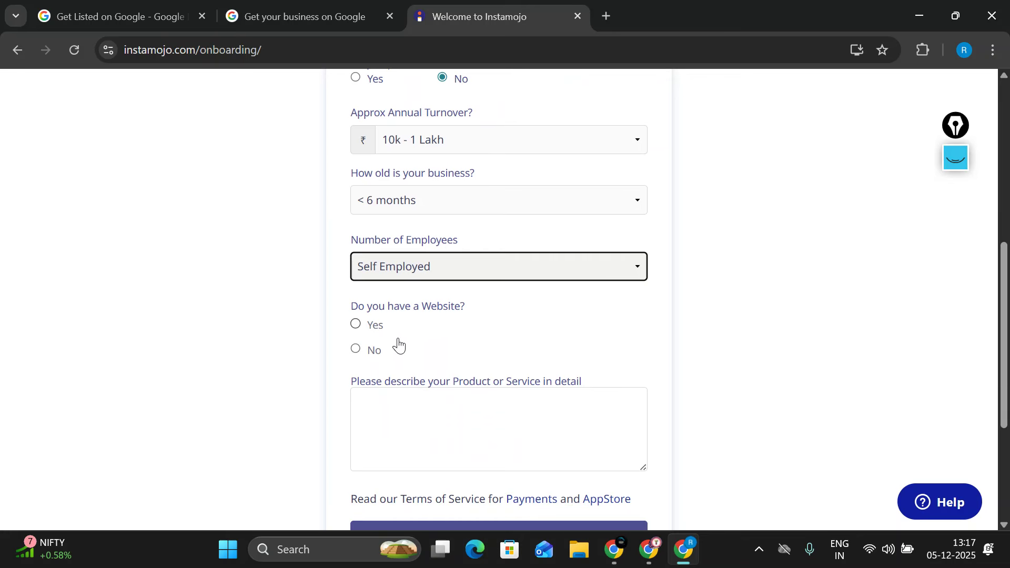
{"action": "left_click", "coordinate": [360, 324]}
{"action": "left_click", "coordinate": [396, 398]}
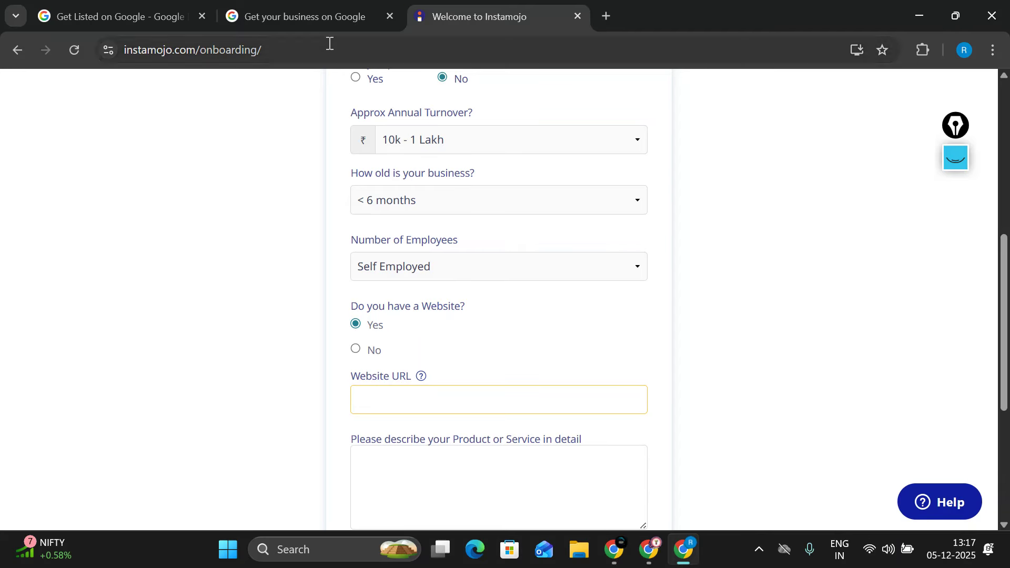
{"action": "left_click", "coordinate": [606, 16]}
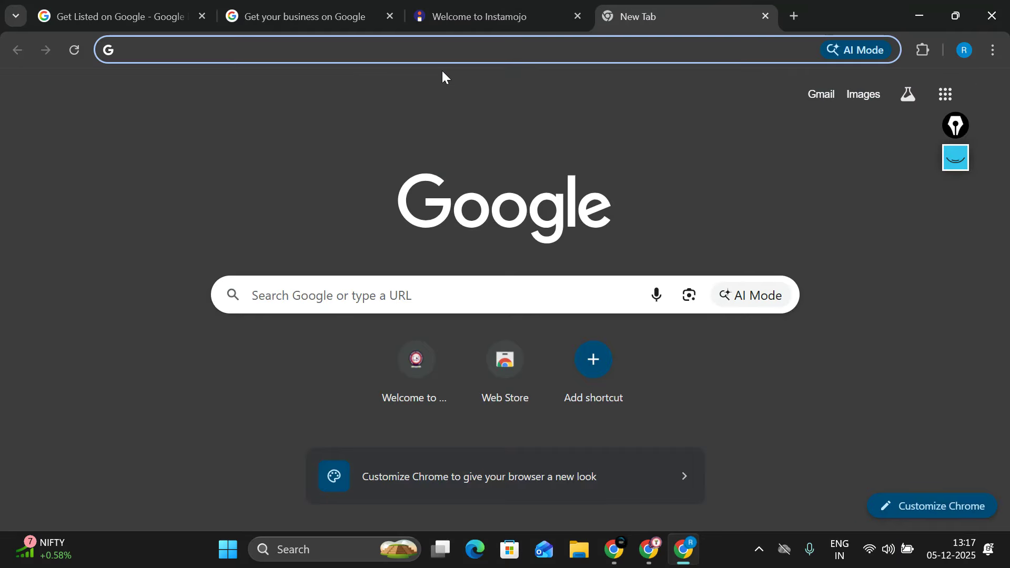
{"action": "type", "text": "thefuturetrack.in"}
{"action": "key", "text": "Return"}
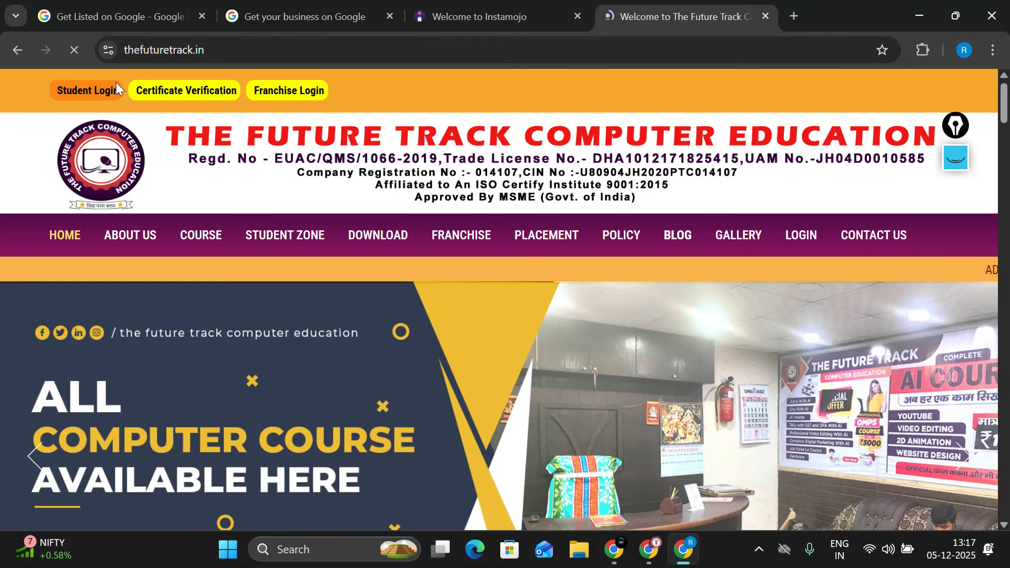
{"action": "left_click", "coordinate": [211, 49]}
{"action": "key", "text": "ctrl+c"}
{"action": "key", "text": "alt+Tab"}
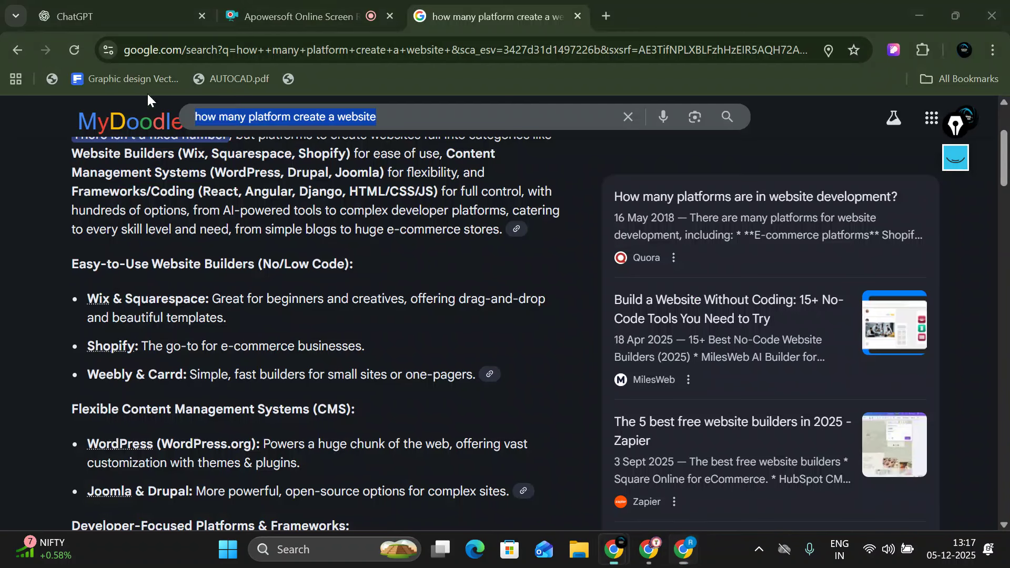
{"action": "left_click", "coordinate": [692, 559]}
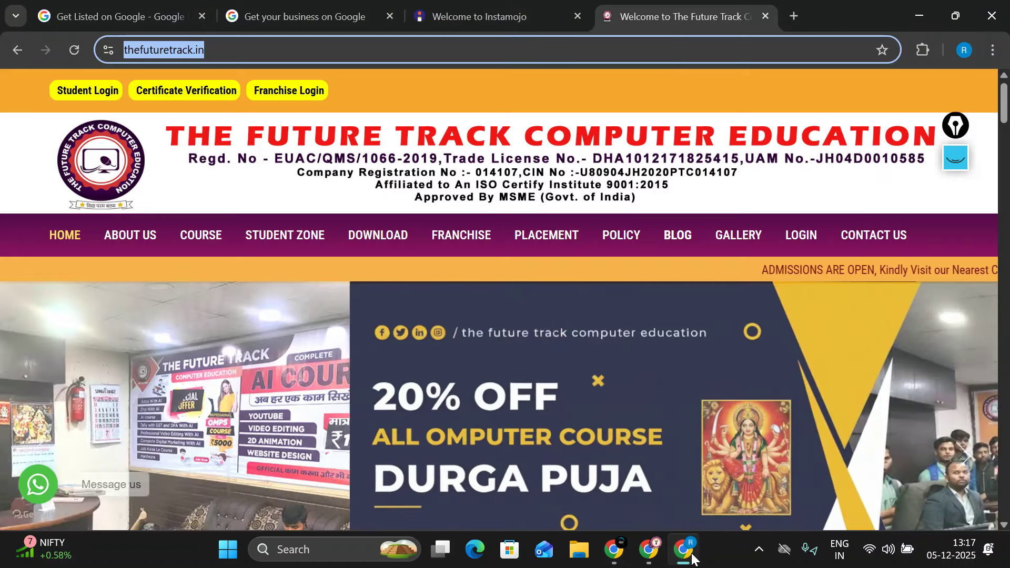
{"action": "left_click", "coordinate": [421, 12]}
{"action": "key", "text": "ctrl+v"}
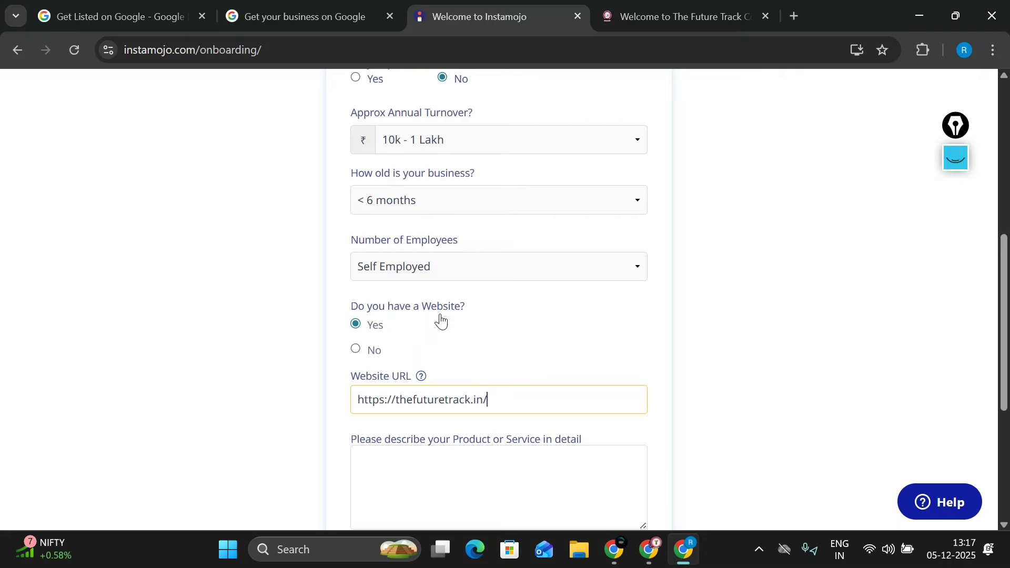
{"action": "scroll", "coordinate": [436, 337], "scroll_direction": "down", "scroll_amount": 1}
Step: Select and copy the About Us paragraph from The Future Track website
{"action": "left_click", "coordinate": [433, 388]}
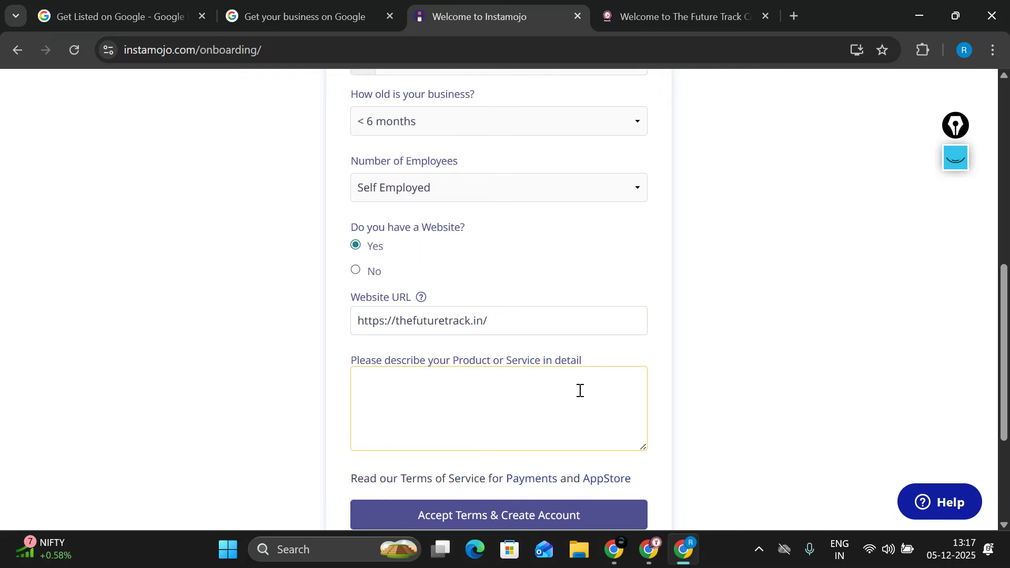
{"action": "left_click", "coordinate": [713, 15]}
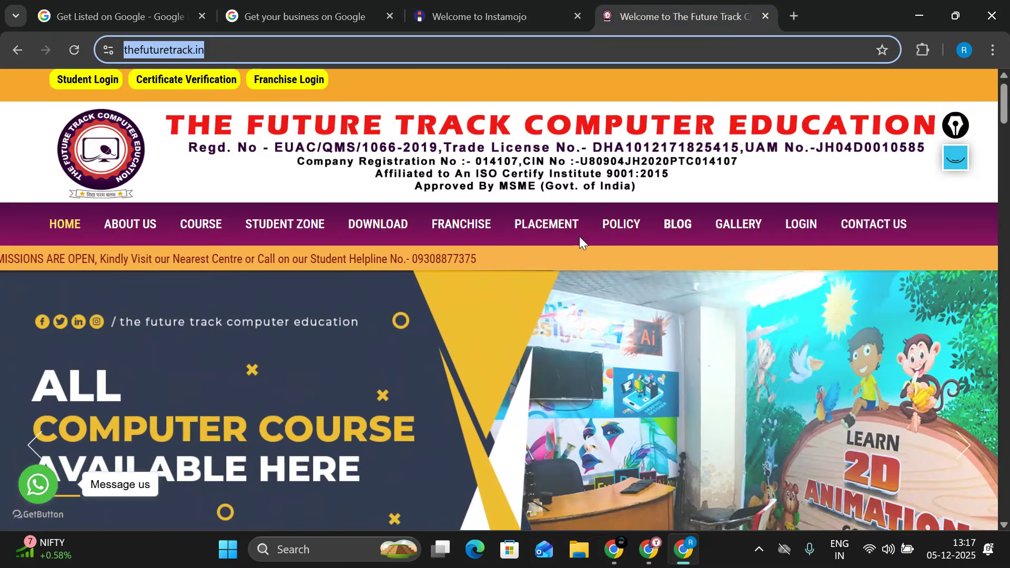
{"action": "scroll", "coordinate": [579, 236], "scroll_direction": "down", "scroll_amount": 5}
{"action": "left_click_drag", "start_coordinate": [536, 216], "coordinate": [822, 383]}
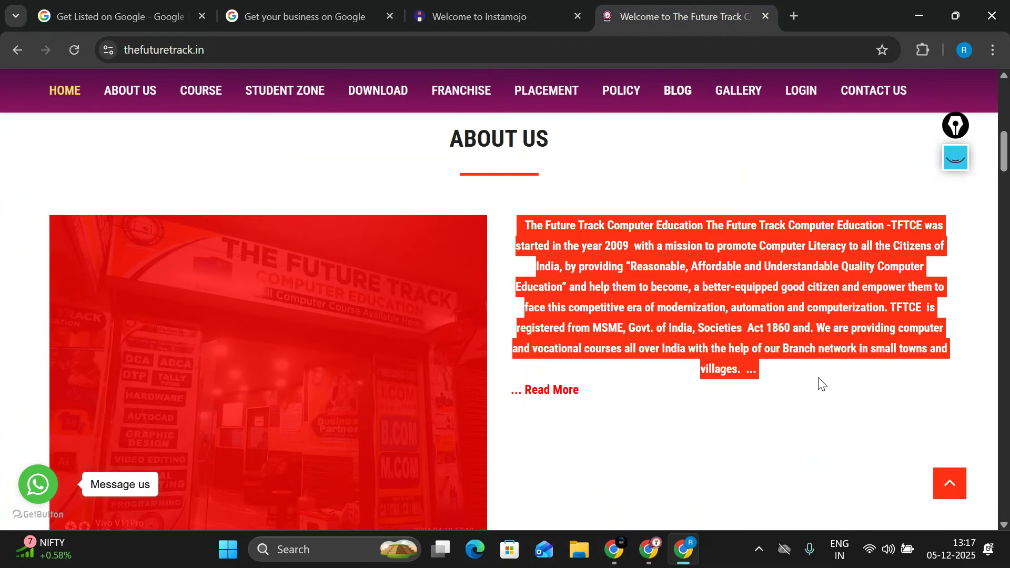
{"action": "left_click", "coordinate": [822, 383]}
{"action": "left_click_drag", "start_coordinate": [739, 384], "coordinate": [809, 385]}
{"action": "left_click", "coordinate": [714, 424]}
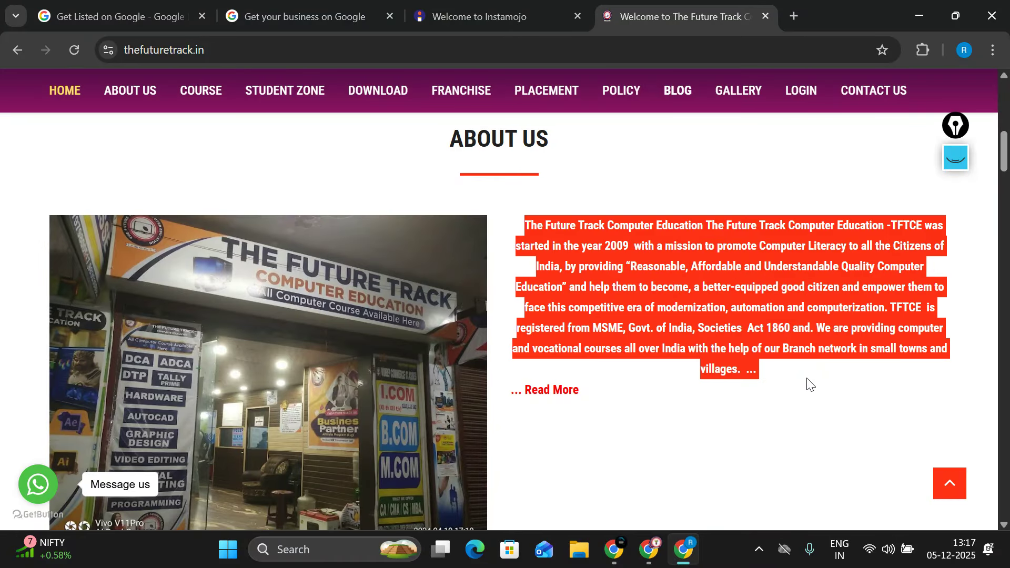
Step: Paste the About Us paragraph as the description, then accept the terms and create the account
{"action": "left_click", "coordinate": [473, 11]}
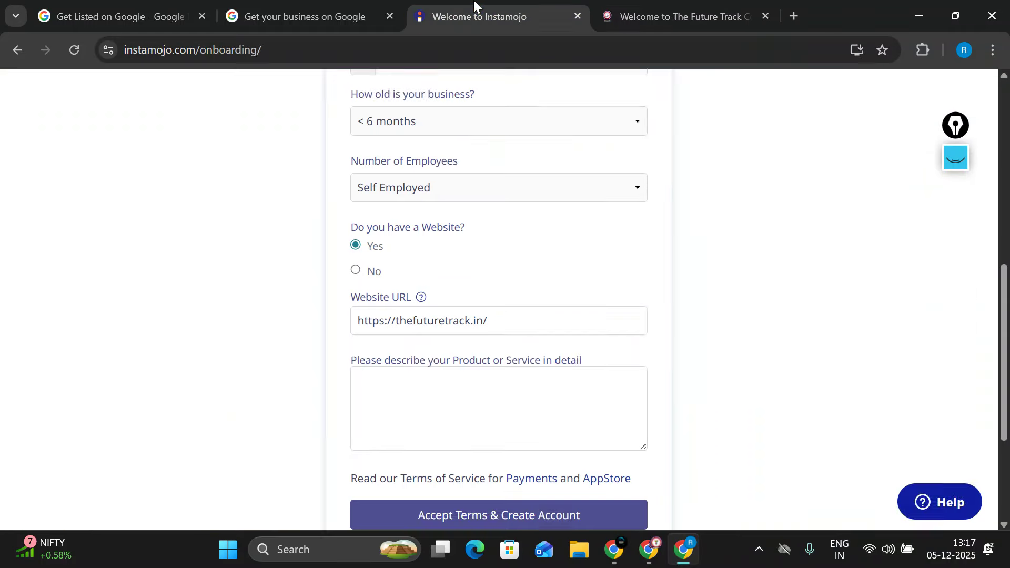
{"action": "left_click", "coordinate": [490, 375]}
{"action": "key", "text": "ctrl+v"}
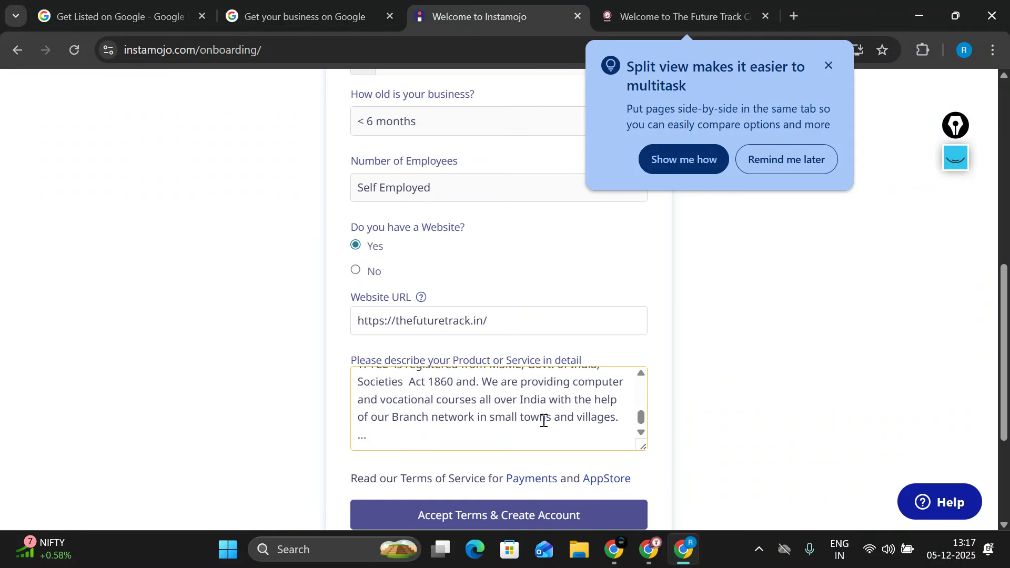
{"action": "scroll", "coordinate": [733, 201], "scroll_direction": "down", "scroll_amount": 3}
{"action": "left_click", "coordinate": [828, 65]}
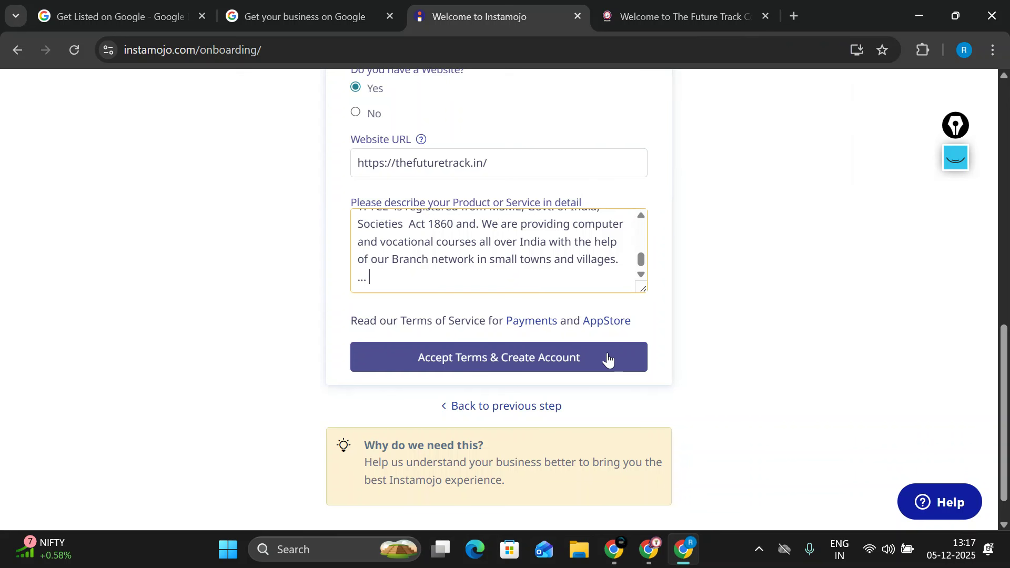
{"action": "left_click", "coordinate": [600, 356]}
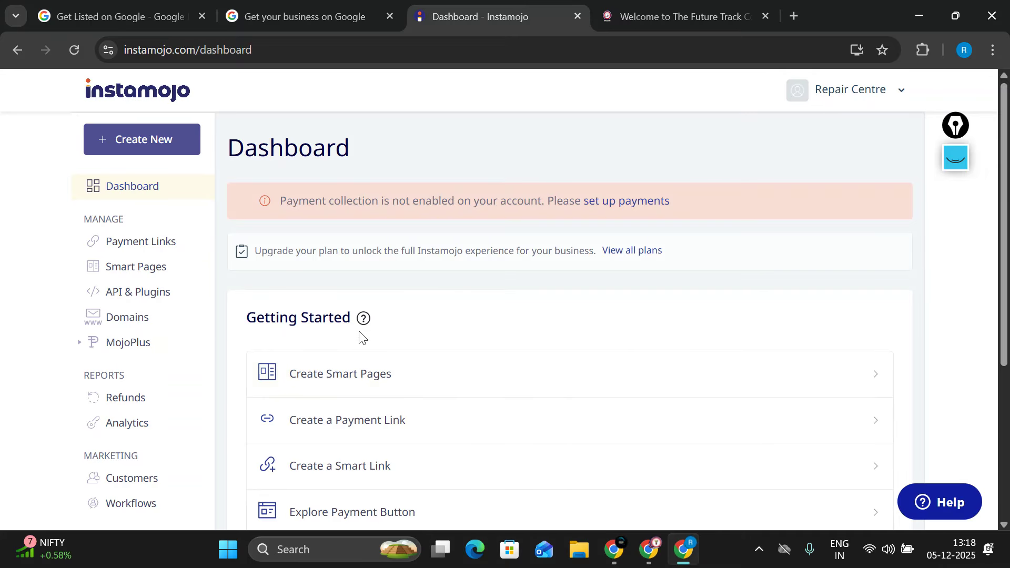
{"action": "scroll", "coordinate": [245, 444], "scroll_direction": "down", "scroll_amount": 2}
{"action": "scroll", "coordinate": [536, 209], "scroll_direction": "up", "scroll_amount": 1}
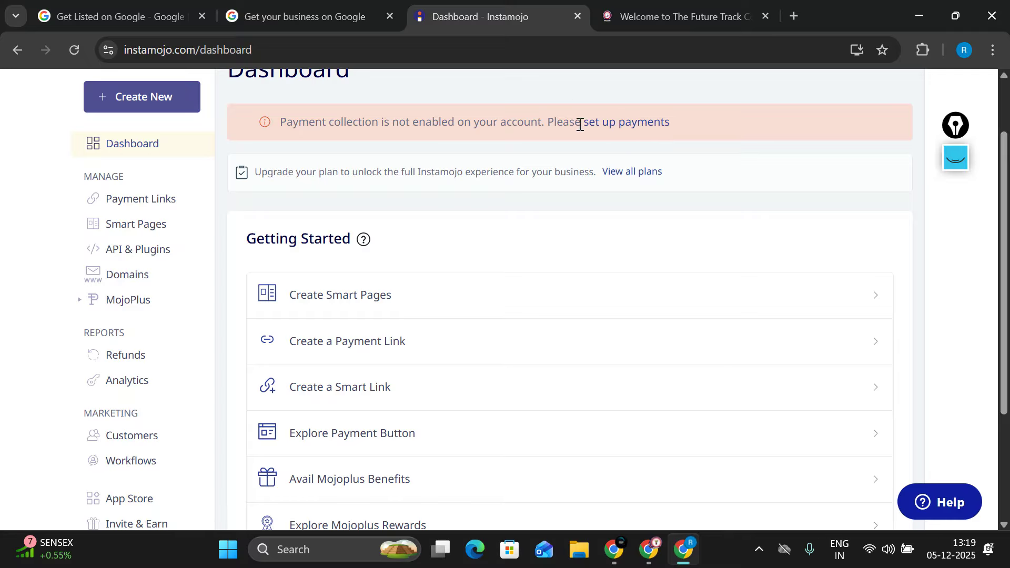
{"action": "left_click", "coordinate": [597, 131]}
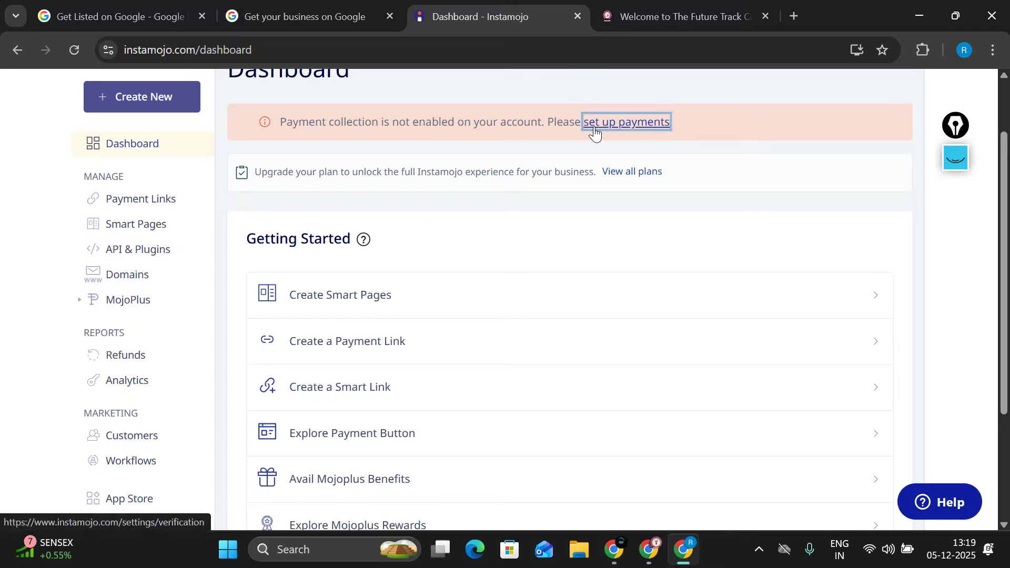
Step: Open the payment setup page and look over the Submit KYC form's PAN for Business details
{"action": "left_click", "coordinate": [617, 124]}
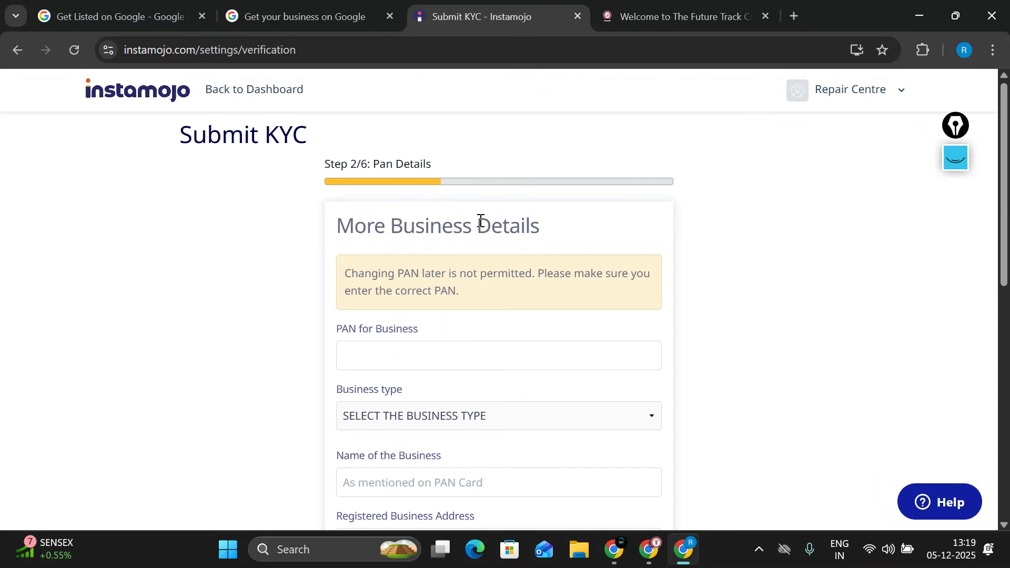
{"action": "scroll", "coordinate": [450, 242], "scroll_direction": "down", "scroll_amount": 3}
{"action": "left_click", "coordinate": [417, 189]}
{"action": "scroll", "coordinate": [432, 339], "scroll_direction": "down", "scroll_amount": 1}
{"action": "scroll", "coordinate": [431, 339], "scroll_direction": "down", "scroll_amount": 3}
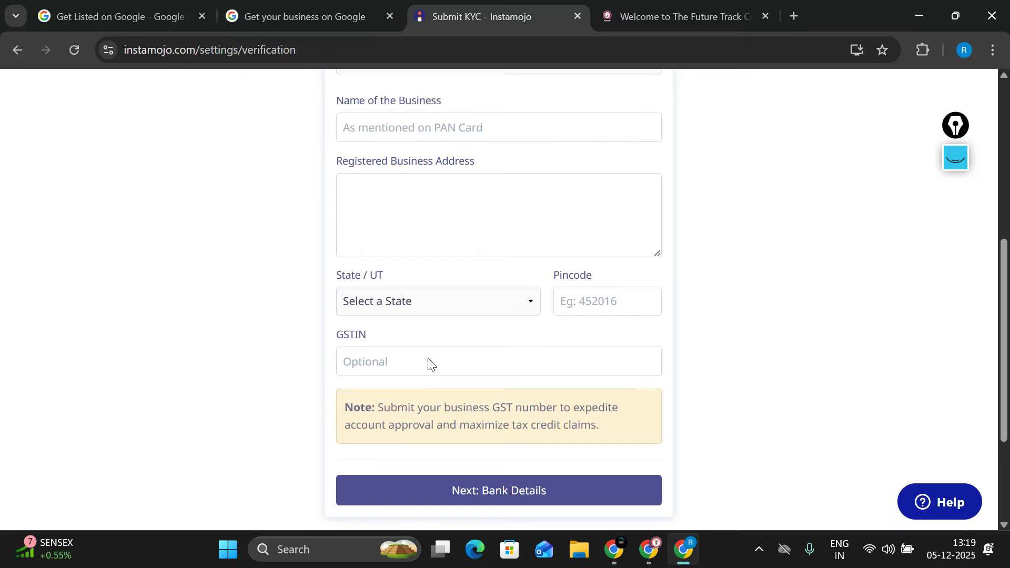
{"action": "scroll", "coordinate": [429, 363], "scroll_direction": "up", "scroll_amount": 4}
{"action": "scroll", "coordinate": [444, 371], "scroll_direction": "down", "scroll_amount": 3}
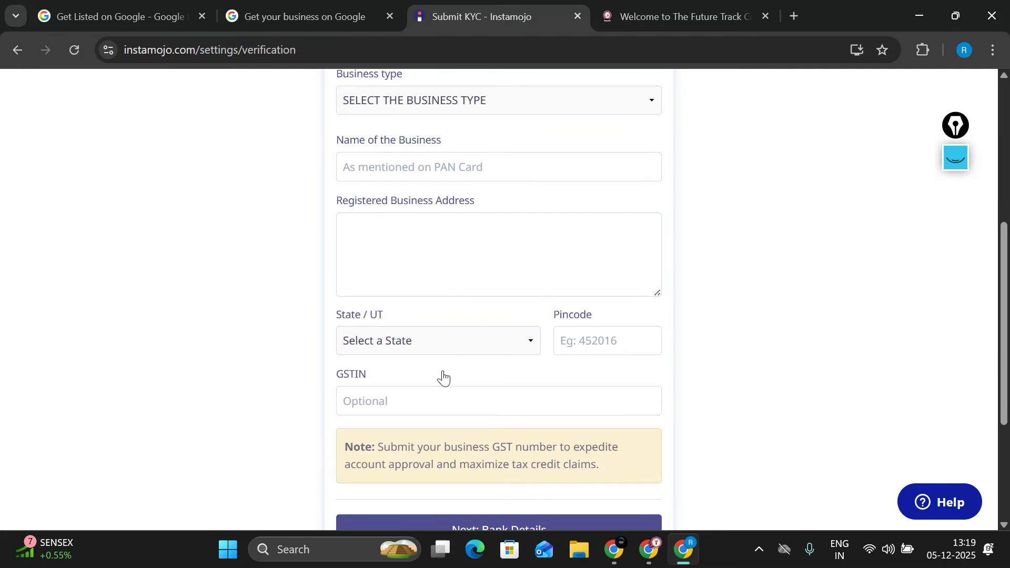
{"action": "scroll", "coordinate": [444, 377], "scroll_direction": "up", "scroll_amount": 3}
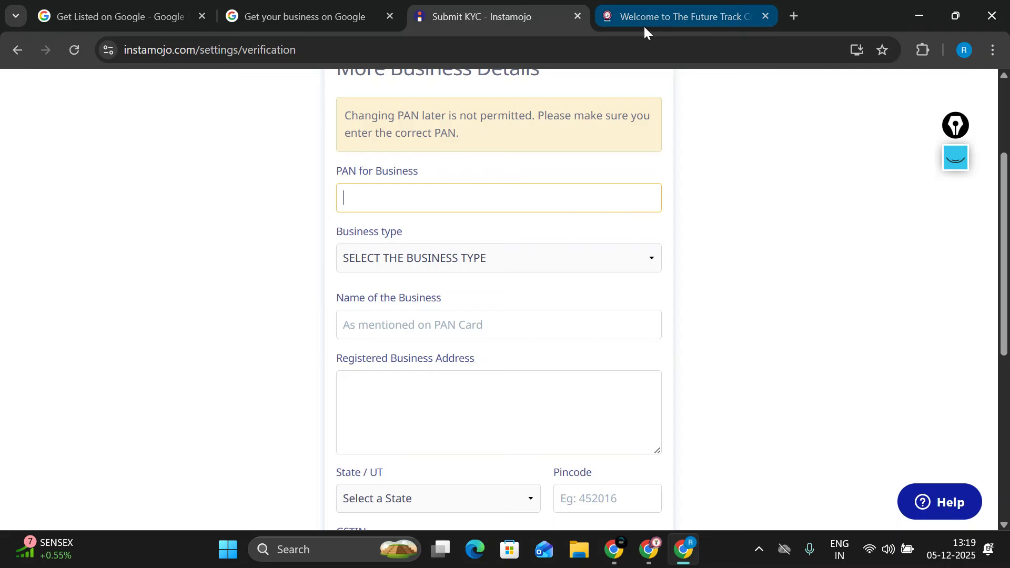
Step: Switch to the Future Track browser profile and read the Paytm November 2025 statement email
{"action": "left_click", "coordinate": [965, 51]}
{"action": "scroll", "coordinate": [906, 241], "scroll_direction": "down", "scroll_amount": 10}
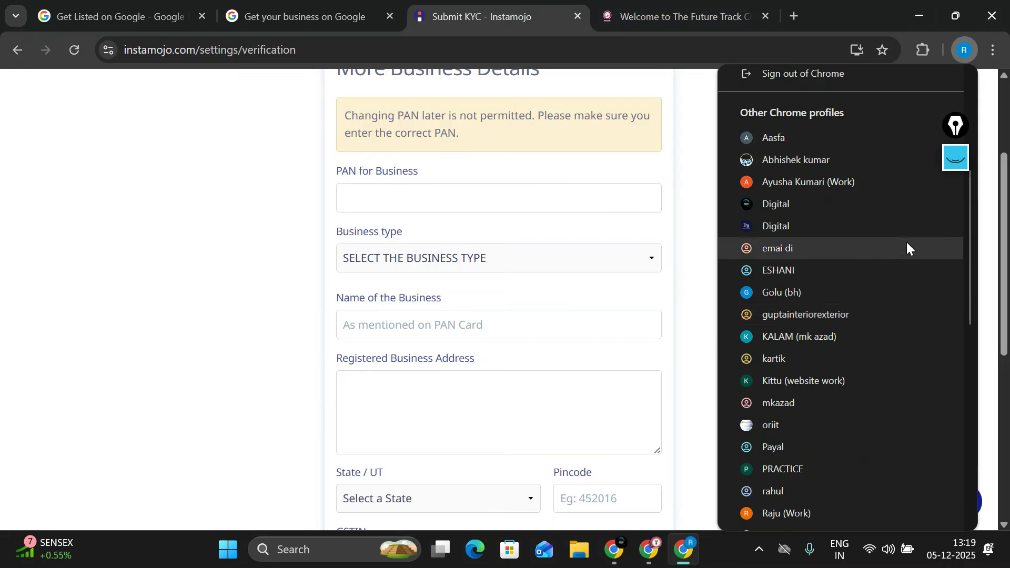
{"action": "scroll", "coordinate": [839, 389], "scroll_direction": "down", "scroll_amount": 4}
{"action": "left_click", "coordinate": [838, 390]}
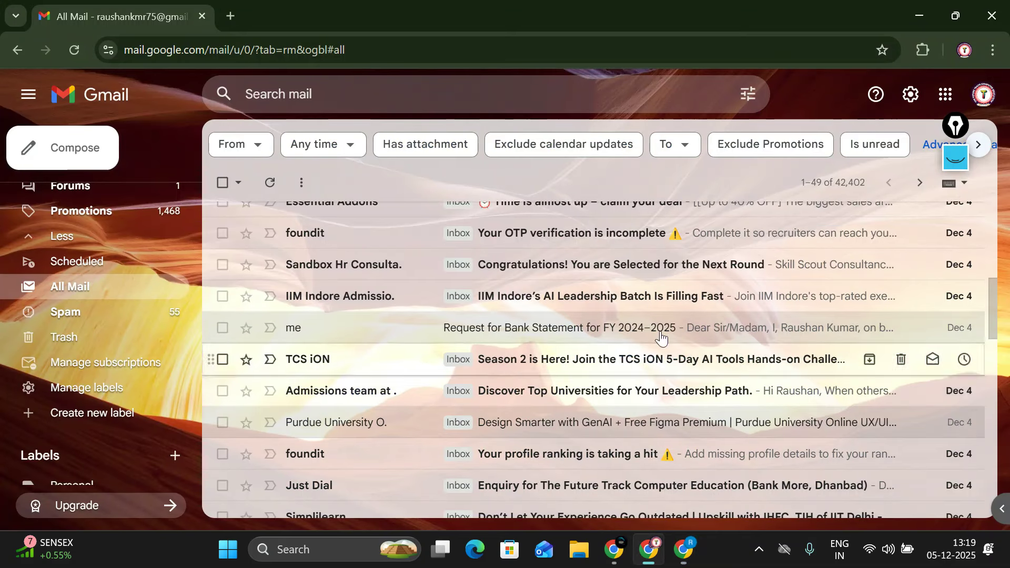
{"action": "scroll", "coordinate": [529, 312], "scroll_direction": "up", "scroll_amount": 2}
{"action": "scroll", "coordinate": [530, 312], "scroll_direction": "up", "scroll_amount": 5}
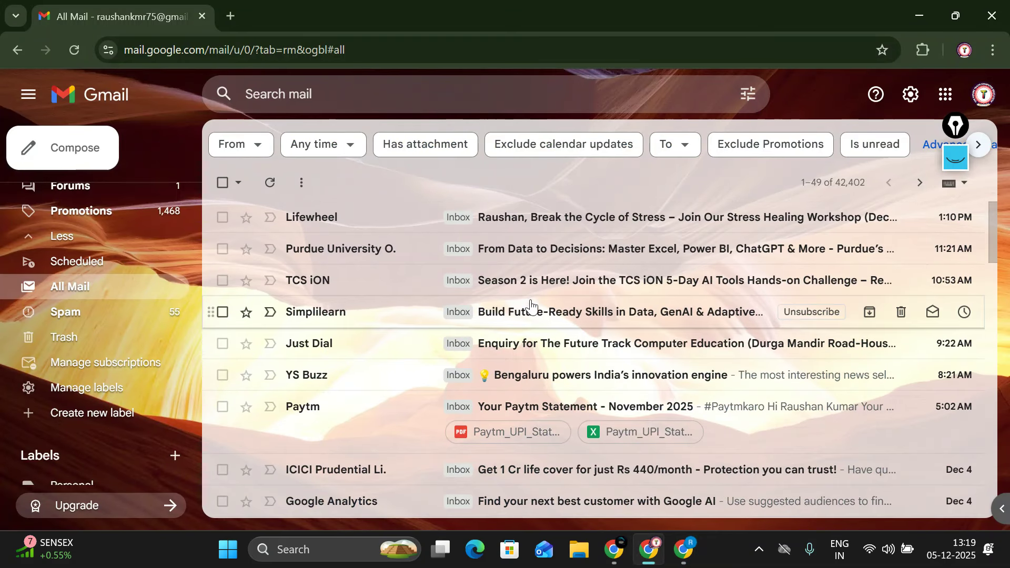
{"action": "left_click", "coordinate": [518, 406]}
{"action": "scroll", "coordinate": [540, 383], "scroll_direction": "down", "scroll_amount": 2}
{"action": "scroll", "coordinate": [539, 384], "scroll_direction": "down", "scroll_amount": 5}
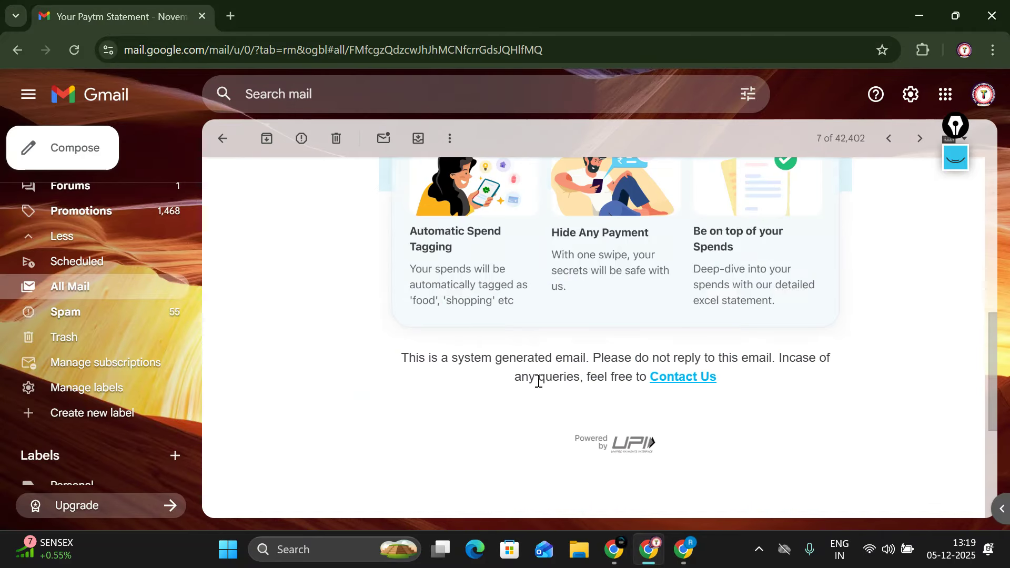
{"action": "scroll", "coordinate": [538, 385], "scroll_direction": "up", "scroll_amount": 4}
{"action": "scroll", "coordinate": [539, 381], "scroll_direction": "up", "scroll_amount": 5}
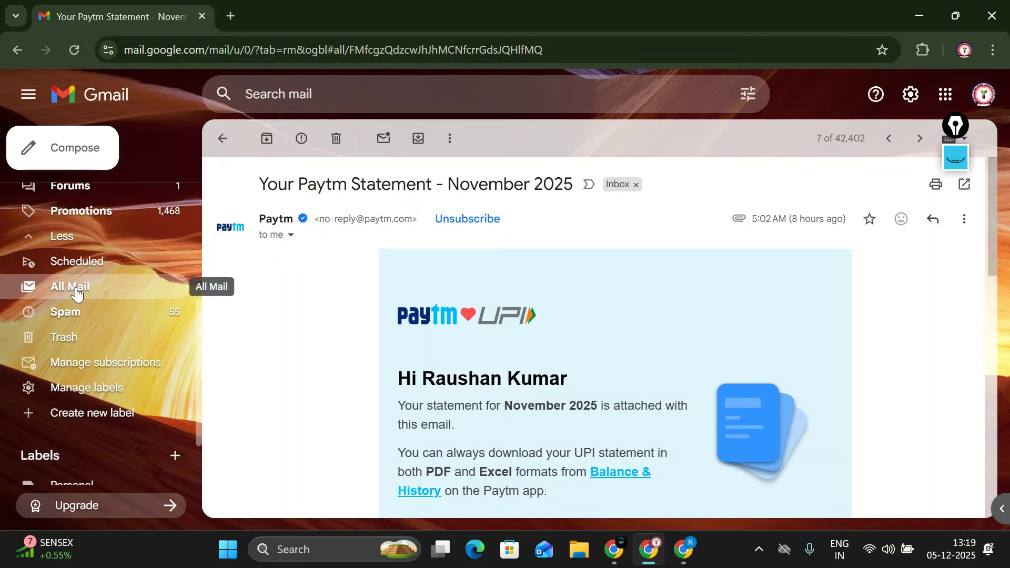
Step: Go back through All Mail to the inbox, then return to the Instamojo browser window
{"action": "left_click", "coordinate": [103, 293]}
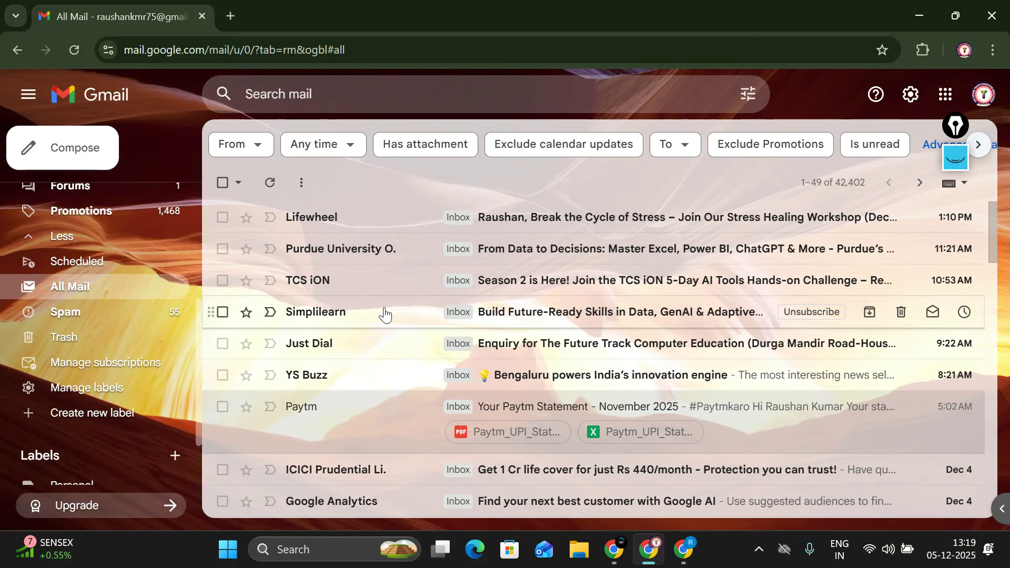
{"action": "scroll", "coordinate": [118, 205], "scroll_direction": "up", "scroll_amount": 4}
{"action": "left_click", "coordinate": [129, 204]}
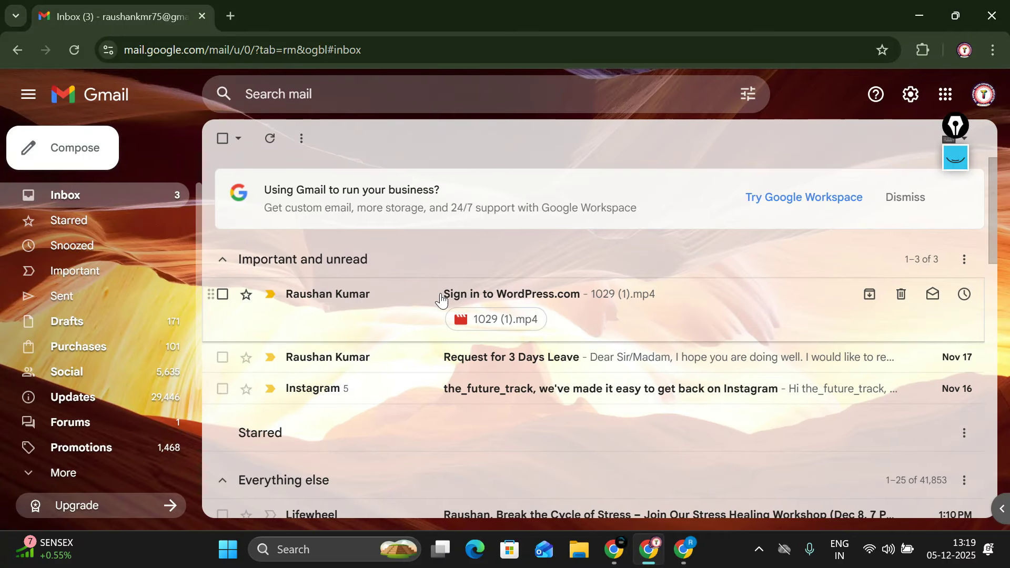
{"action": "scroll", "coordinate": [541, 311], "scroll_direction": "down", "scroll_amount": 3}
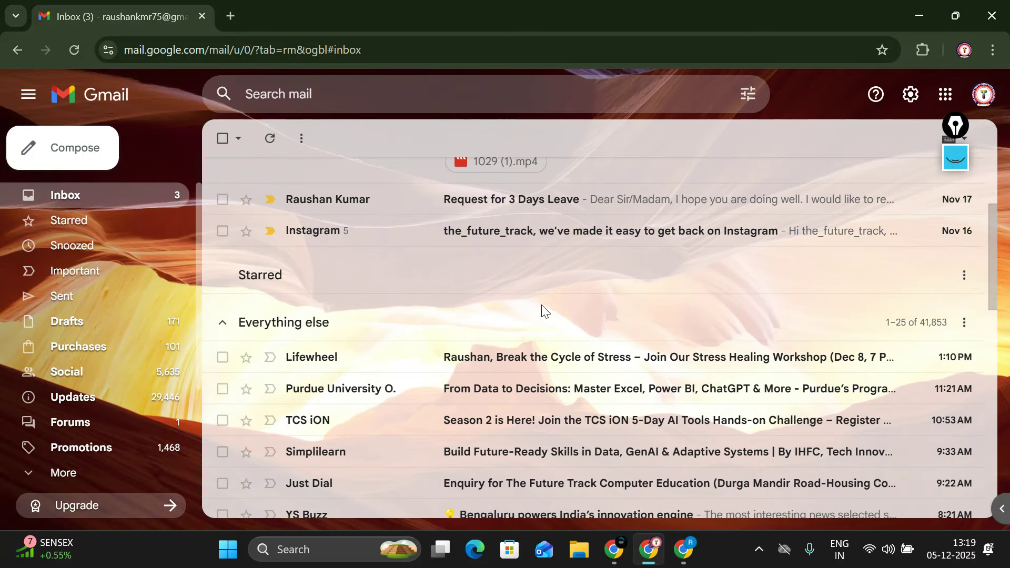
{"action": "scroll", "coordinate": [513, 316], "scroll_direction": "down", "scroll_amount": 4}
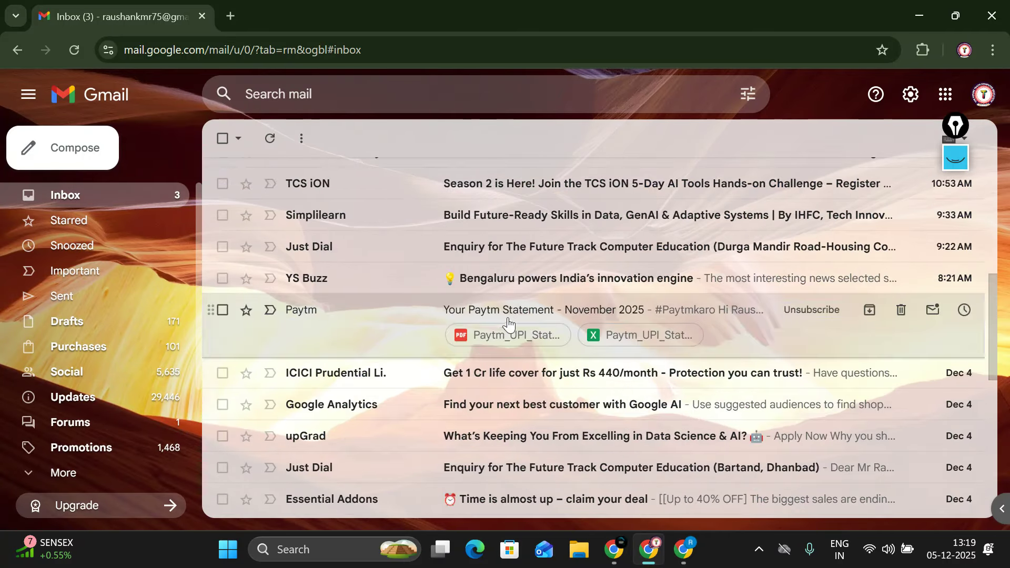
{"action": "left_click", "coordinate": [684, 549]}
{"action": "scroll", "coordinate": [441, 391], "scroll_direction": "up", "scroll_amount": 3}
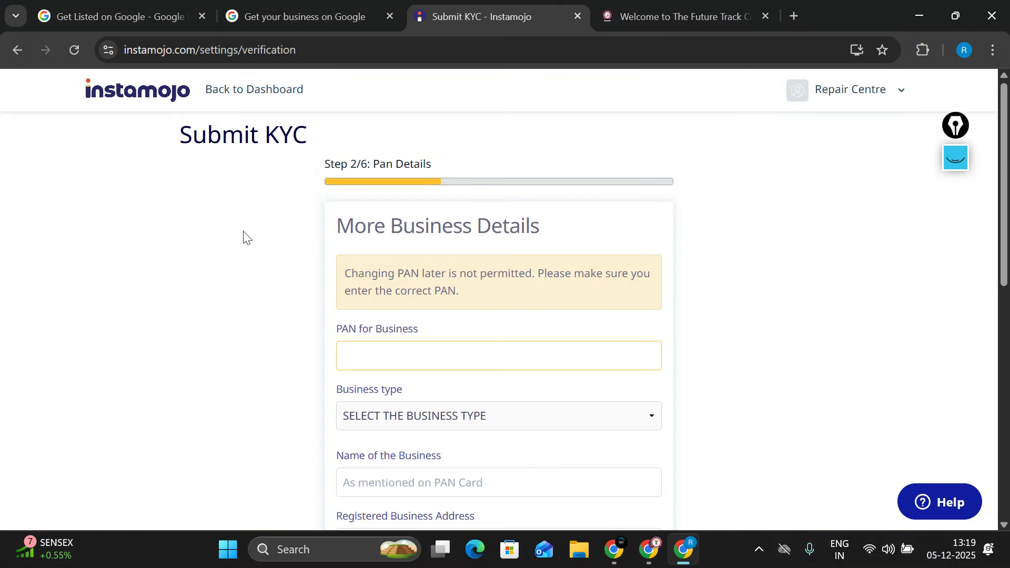
Step: Return to the Instamojo Dashboard and start a new payment link via Create a Payment Link
{"action": "left_click", "coordinate": [119, 90]}
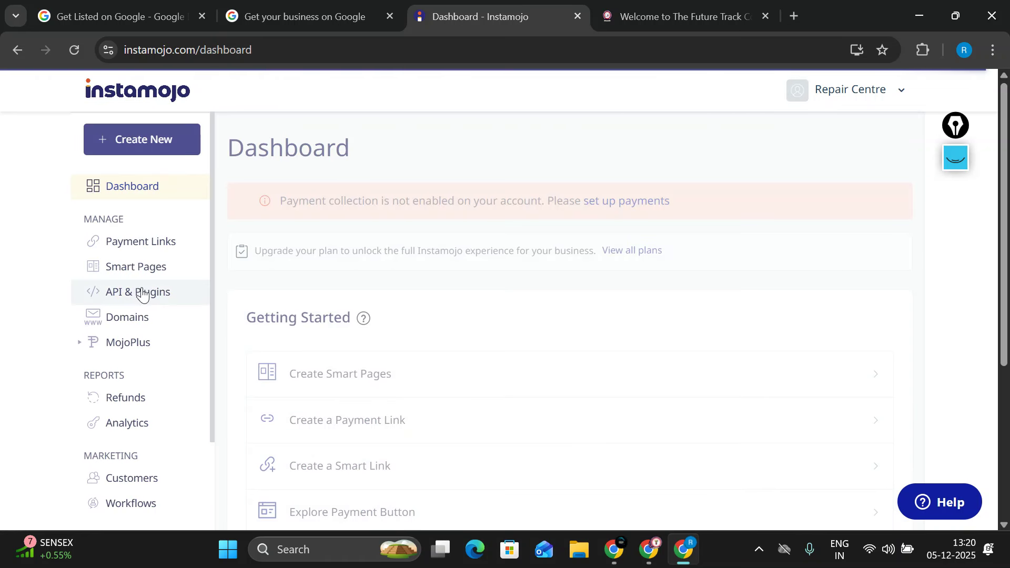
{"action": "scroll", "coordinate": [454, 318], "scroll_direction": "down", "scroll_amount": 3}
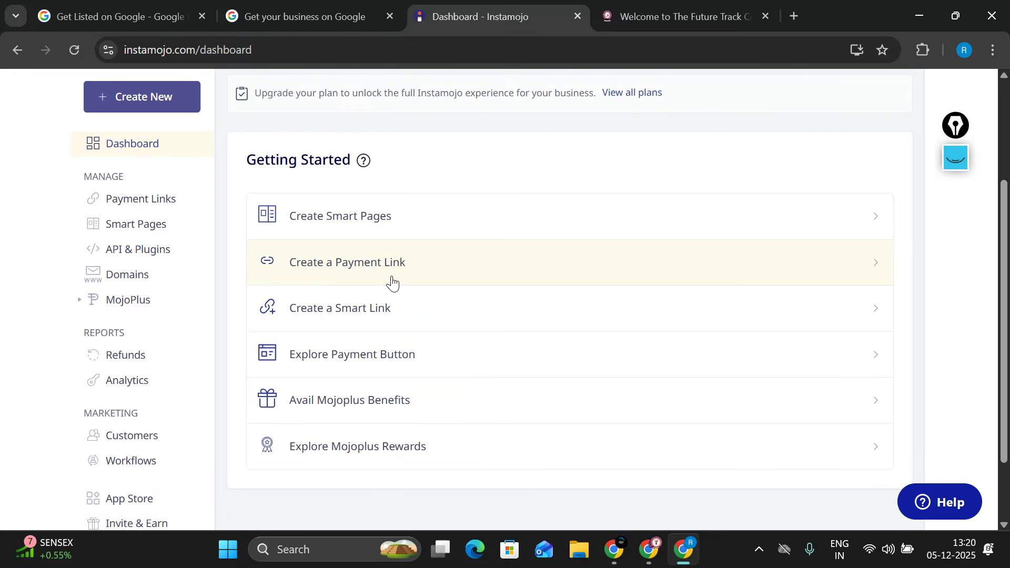
{"action": "left_click", "coordinate": [381, 272]}
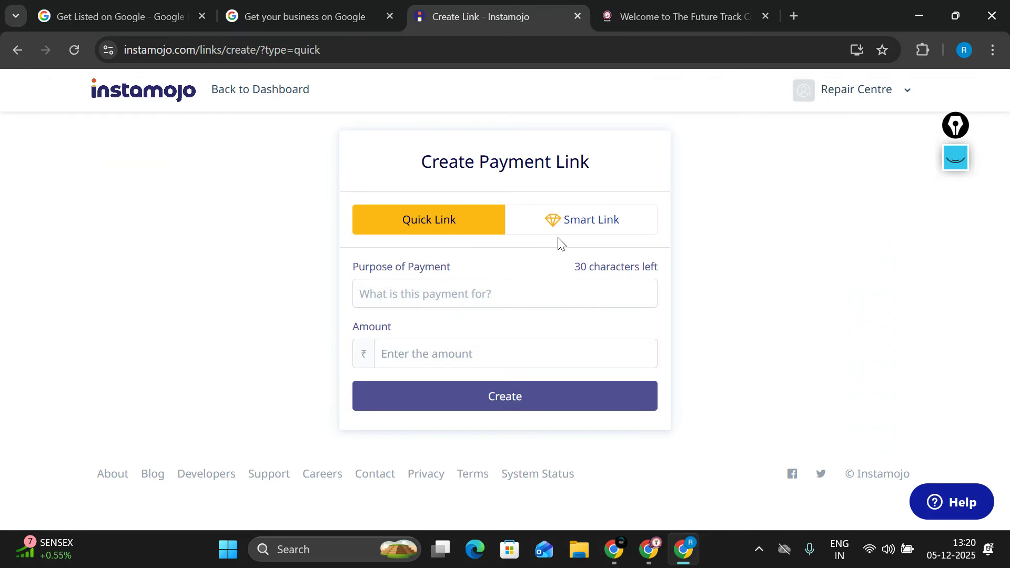
Step: Compare the Smart Link option and its upgrade benefits against Quick Link, settling on Quick Link
{"action": "left_click", "coordinate": [577, 225]}
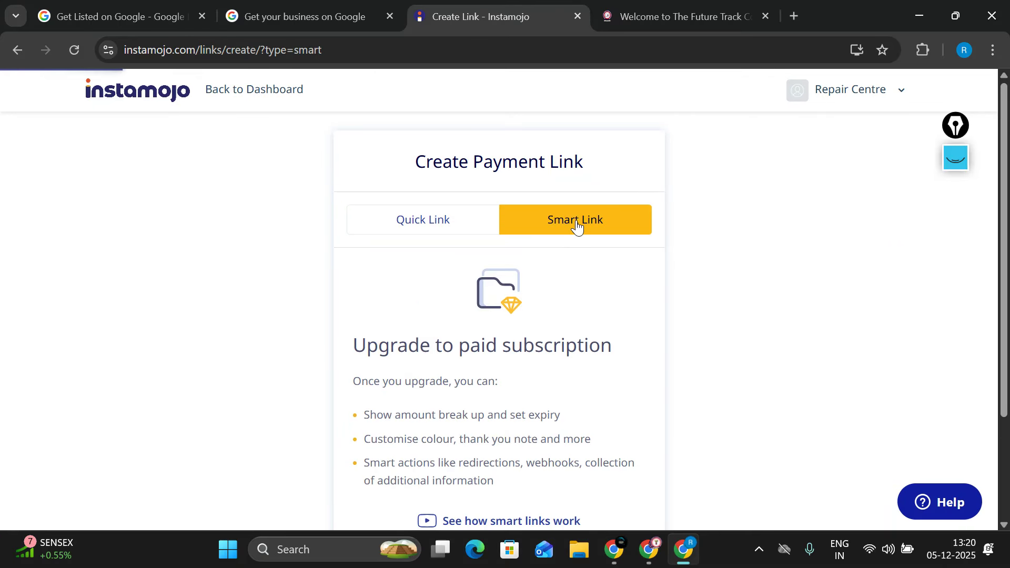
{"action": "scroll", "coordinate": [453, 329], "scroll_direction": "down", "scroll_amount": 3}
{"action": "scroll", "coordinate": [458, 295], "scroll_direction": "up", "scroll_amount": 3}
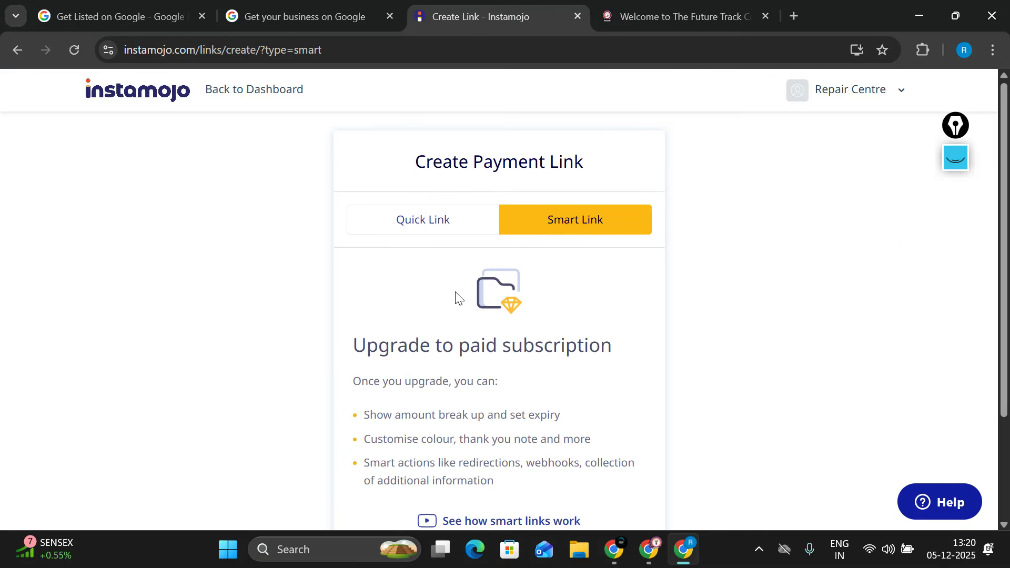
{"action": "left_click", "coordinate": [419, 221]}
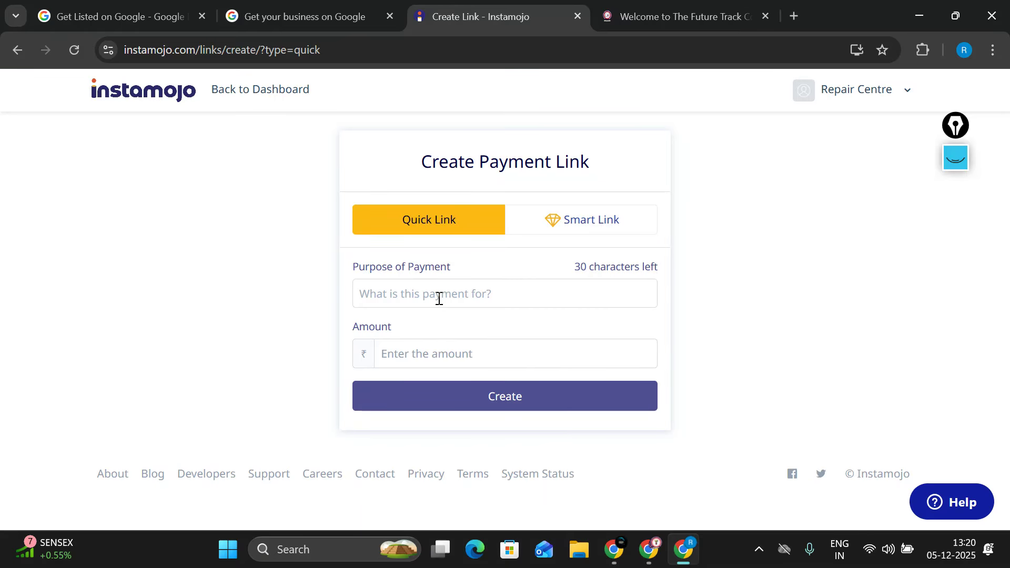
{"action": "left_click", "coordinate": [577, 228]}
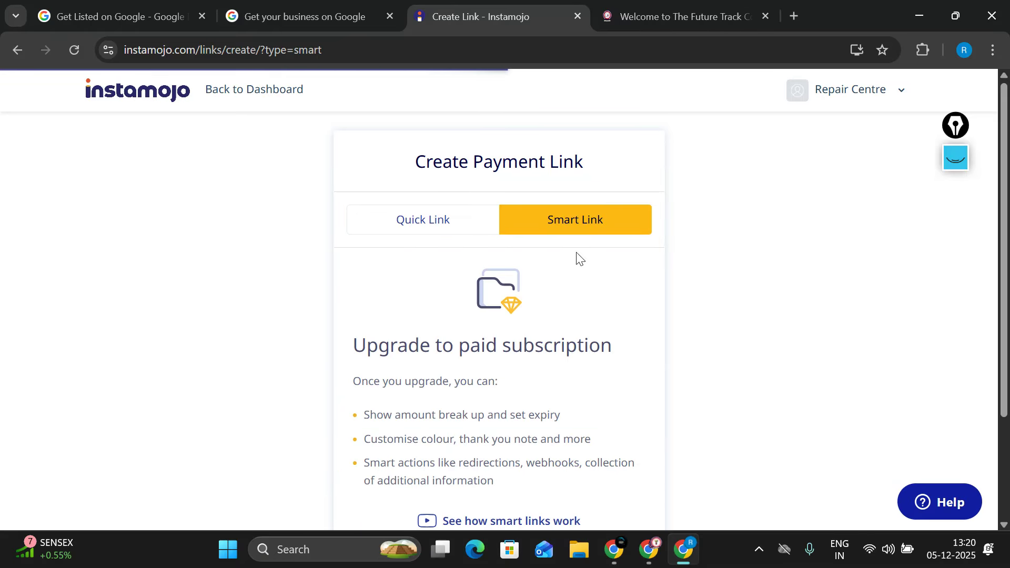
{"action": "scroll", "coordinate": [495, 339], "scroll_direction": "down", "scroll_amount": 2}
{"action": "left_click_drag", "start_coordinate": [363, 280], "coordinate": [576, 286]}
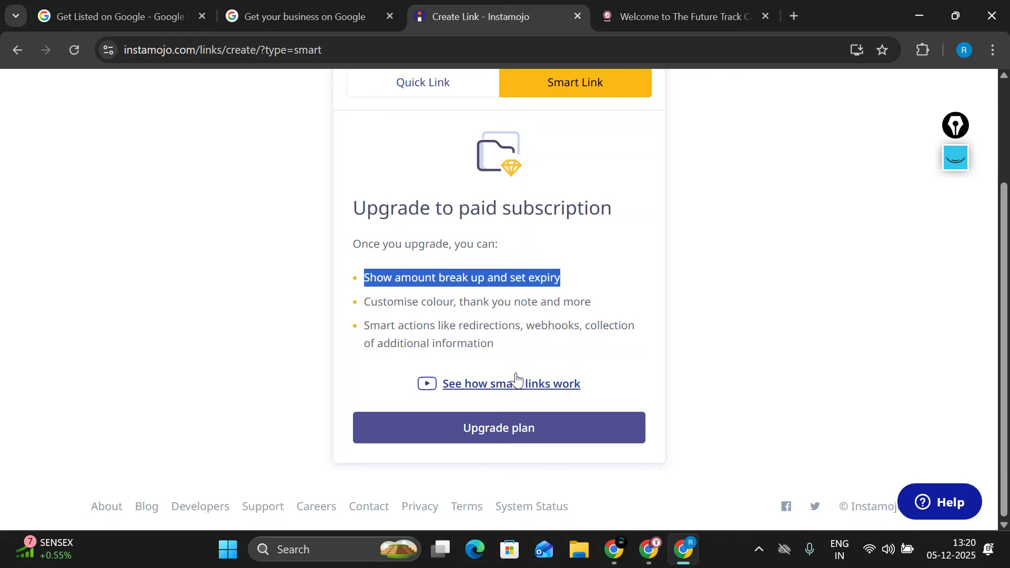
{"action": "scroll", "coordinate": [661, 381], "scroll_direction": "up", "scroll_amount": 3}
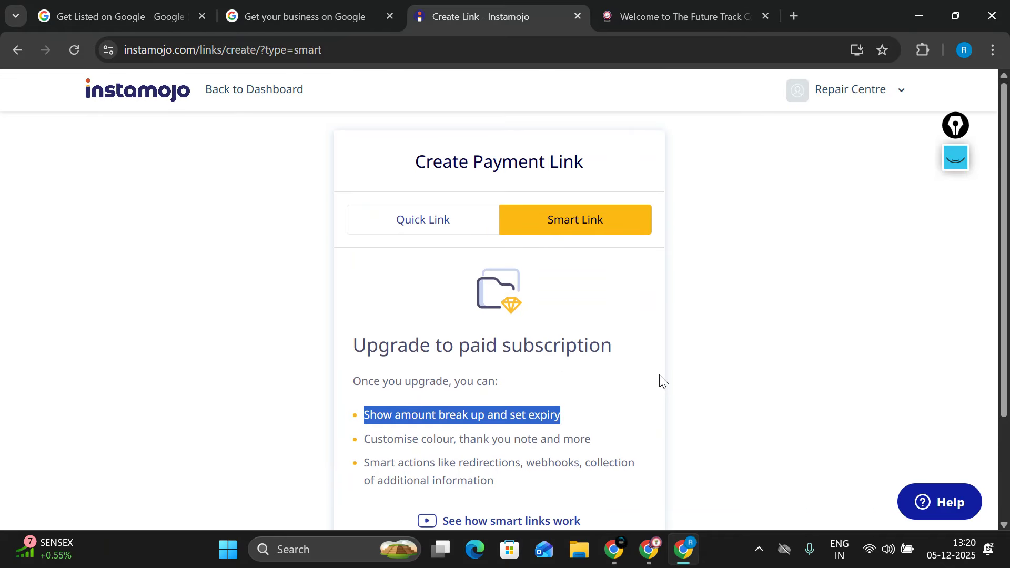
{"action": "left_click", "coordinate": [457, 227]}
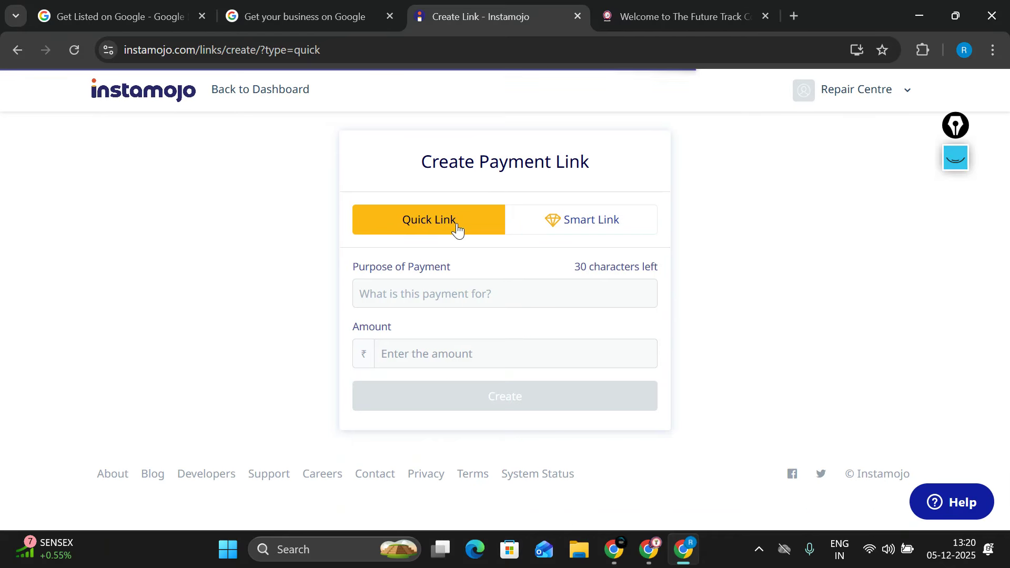
Step: Create a Quick Link for 'wordpress course' at ₹300 and copy the new payment link
{"action": "left_click", "coordinate": [450, 289]}
{"action": "type", "text": "wor"}
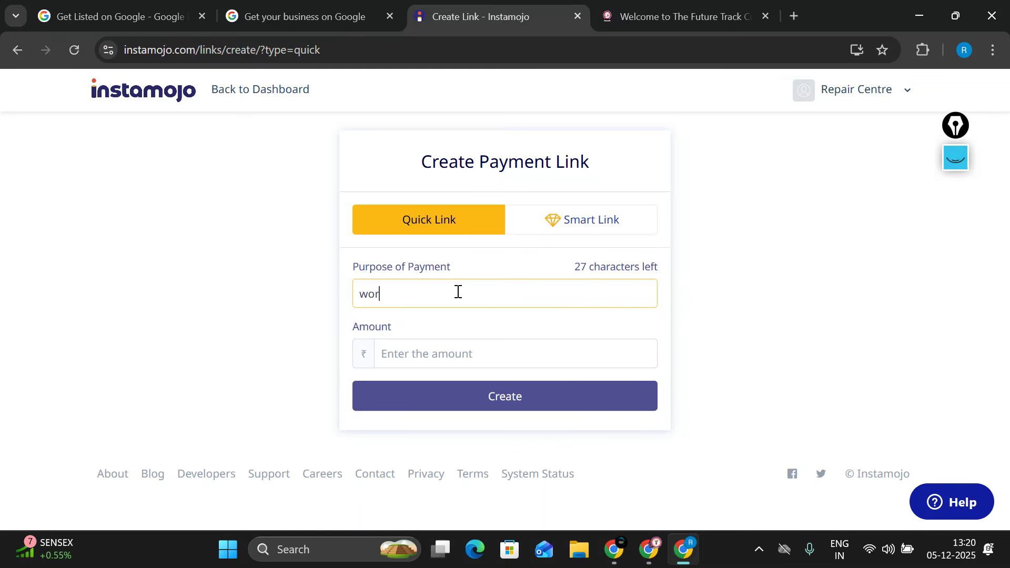
{"action": "type", "text": "dpress course"}
{"action": "left_click", "coordinate": [477, 352]}
{"action": "type", "text": "300"}
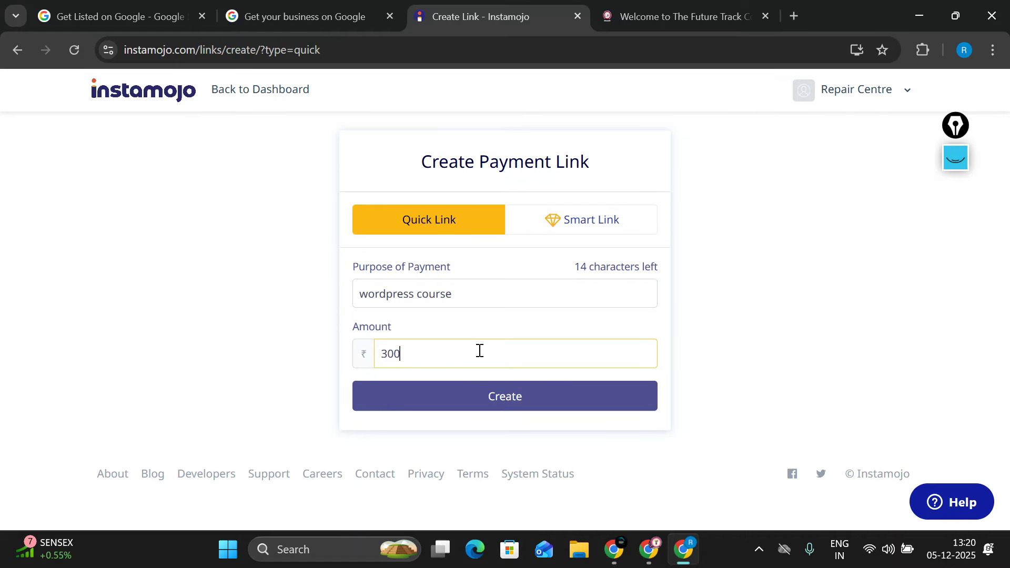
{"action": "left_click", "coordinate": [490, 399]}
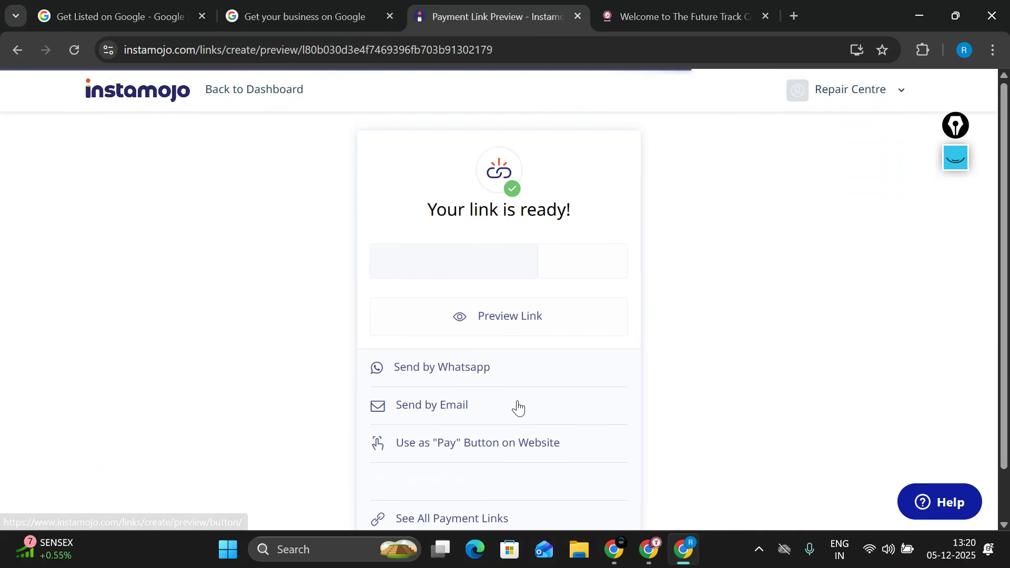
{"action": "left_click", "coordinate": [598, 260]}
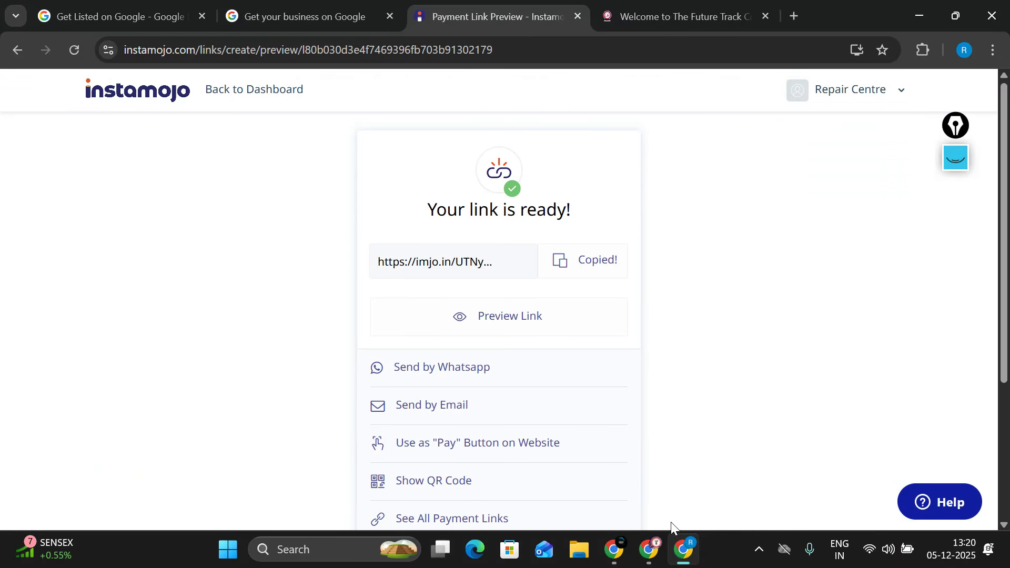
{"action": "left_click", "coordinate": [651, 553]}
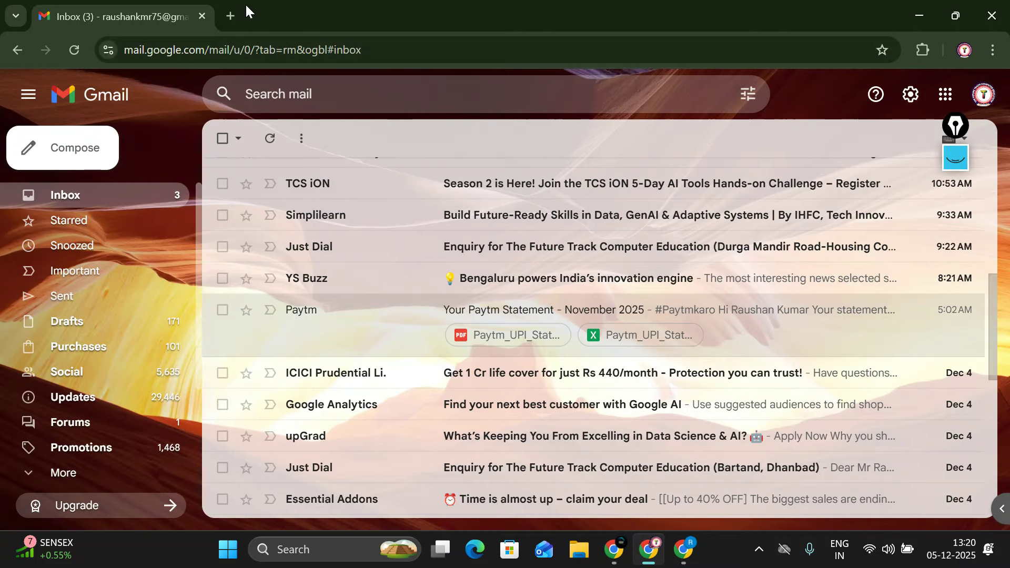
Step: Open the copied payment link in two new tabs, both hitting Instamojo's 404 page, then return
{"action": "left_click", "coordinate": [239, 17]}
{"action": "key", "text": "ctrl+v"}
{"action": "key", "text": "Return"}
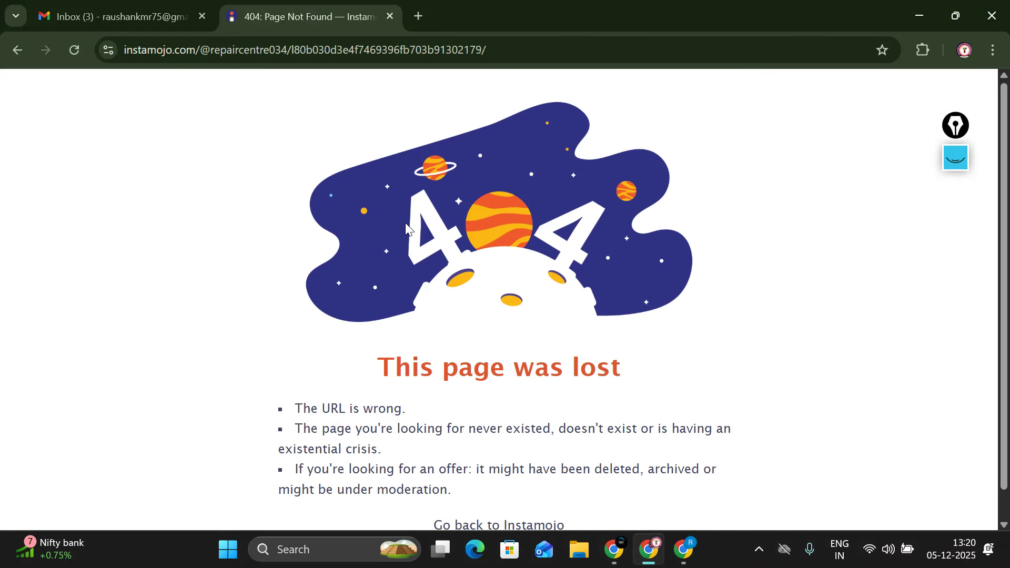
{"action": "left_click", "coordinate": [419, 17]}
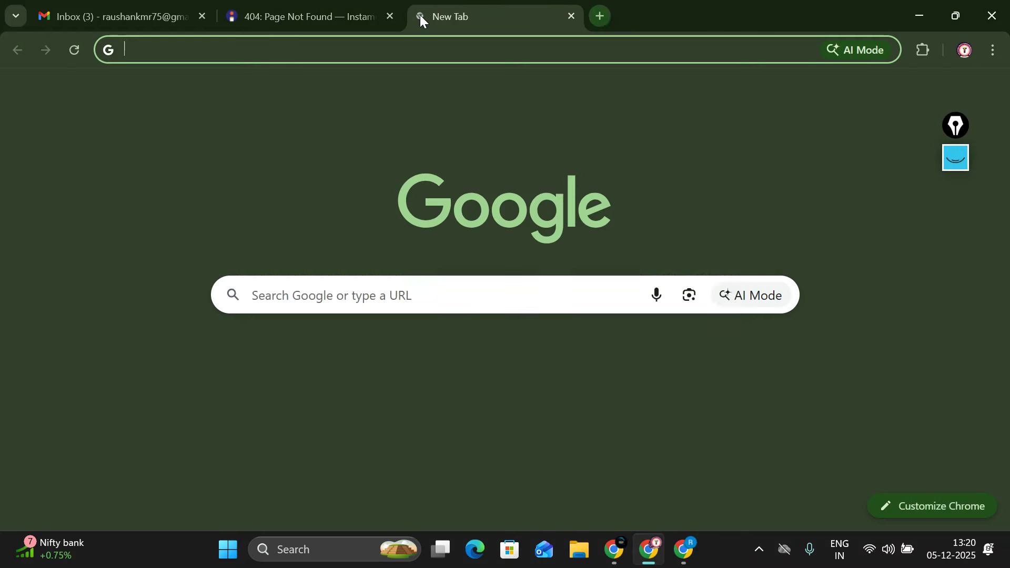
{"action": "key", "text": "ctrl+v"}
{"action": "key", "text": "Return"}
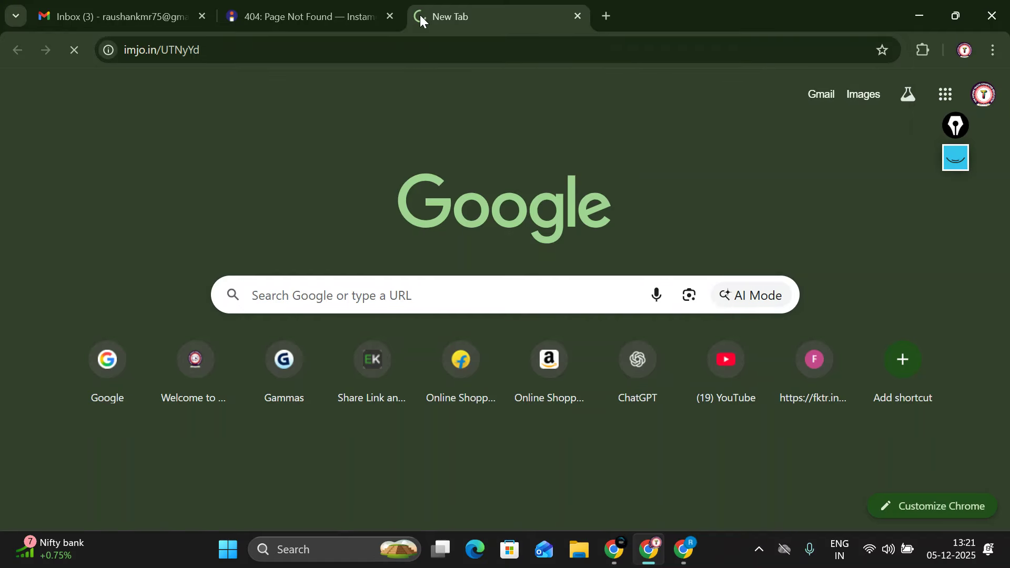
{"action": "scroll", "coordinate": [440, 334], "scroll_direction": "down", "scroll_amount": 1}
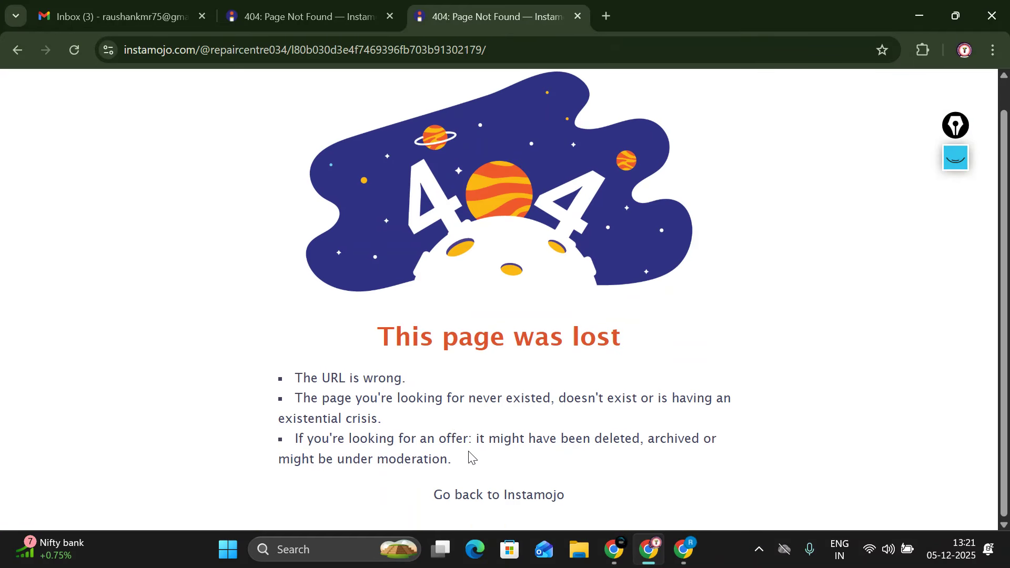
{"action": "key", "text": "alt+Tab"}
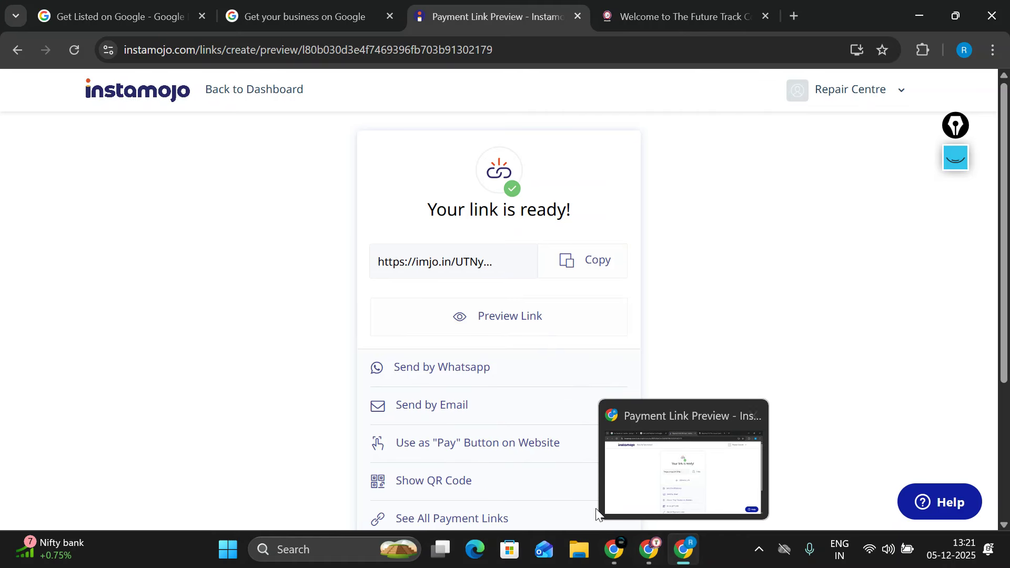
Step: Preview the ₹300 wordpress course payment page in a new tab and open its Send Link sharing options
{"action": "scroll", "coordinate": [506, 375], "scroll_direction": "down", "scroll_amount": 1}
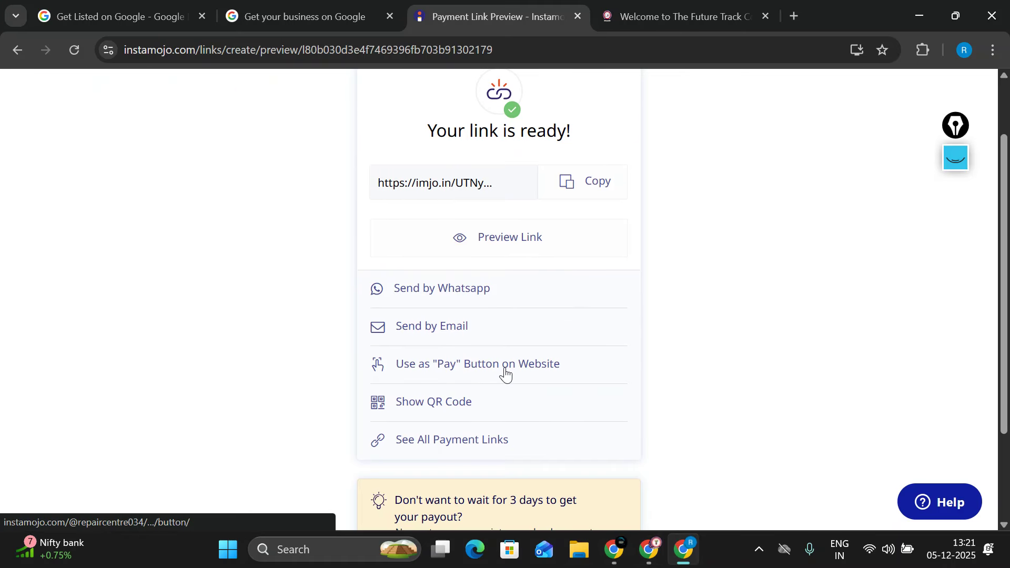
{"action": "left_click", "coordinate": [496, 235]}
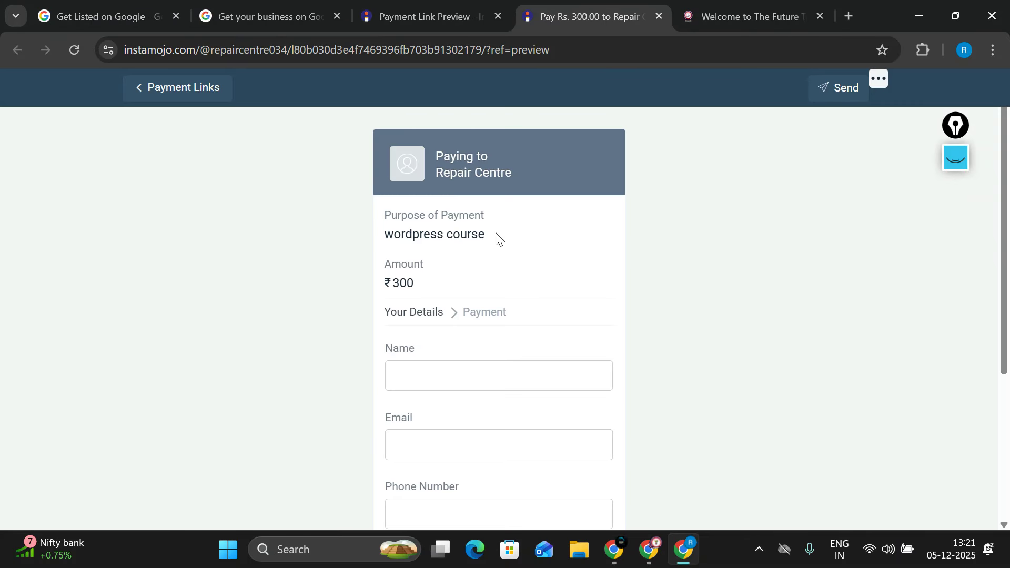
{"action": "scroll", "coordinate": [496, 263], "scroll_direction": "down", "scroll_amount": 2}
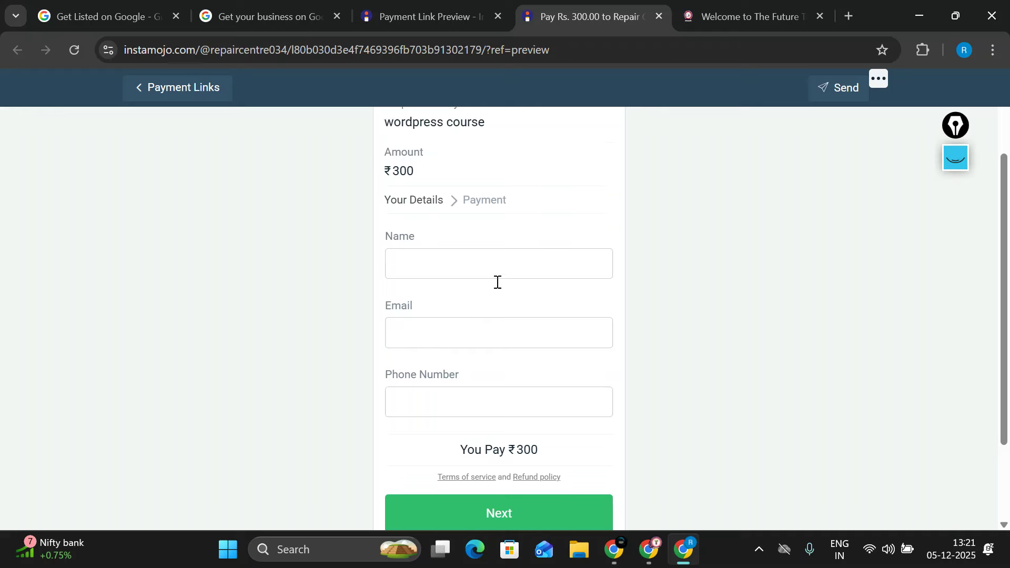
{"action": "scroll", "coordinate": [489, 281], "scroll_direction": "up", "scroll_amount": 1}
{"action": "scroll", "coordinate": [462, 300], "scroll_direction": "down", "scroll_amount": 3}
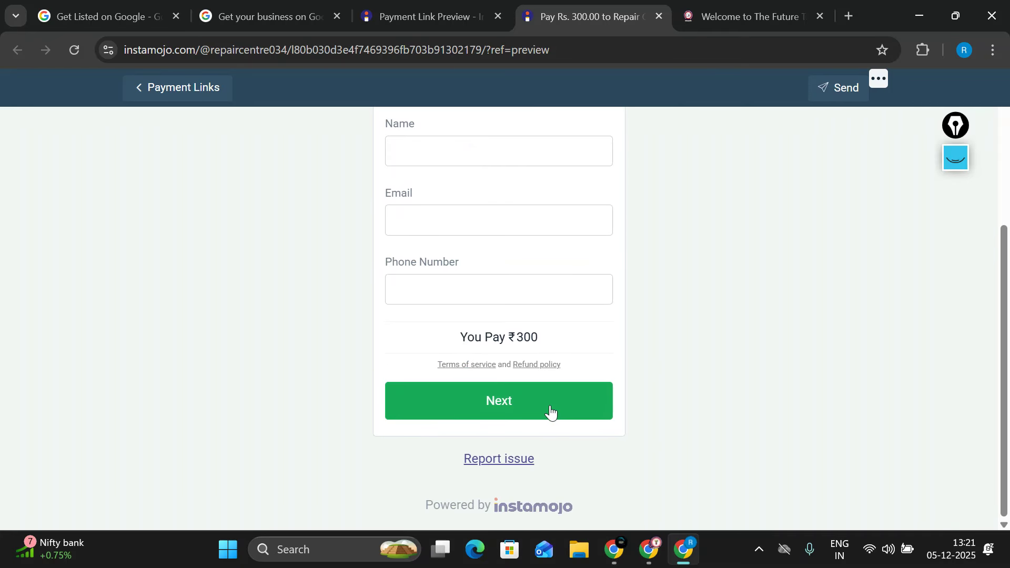
{"action": "left_click", "coordinate": [827, 86]}
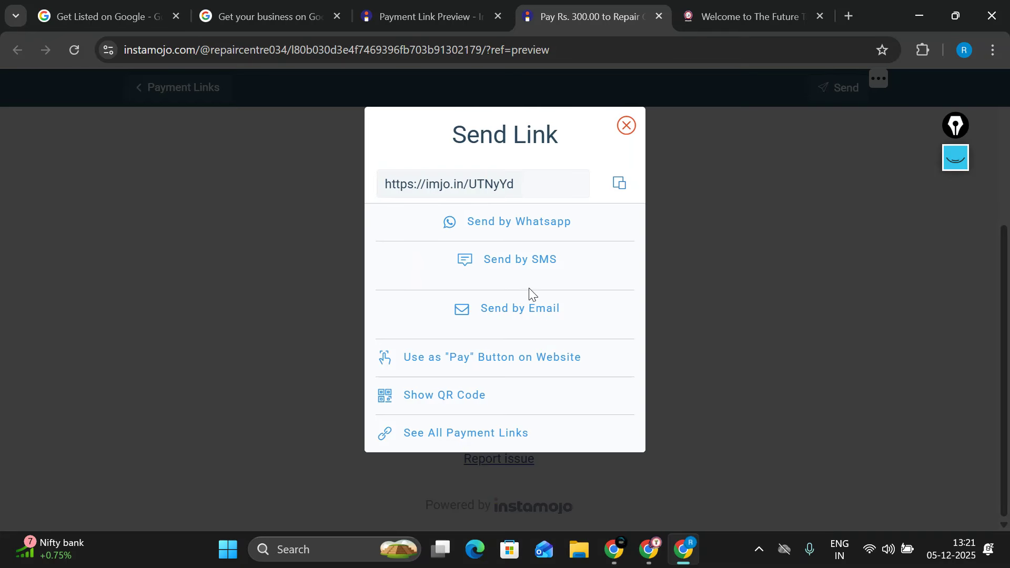
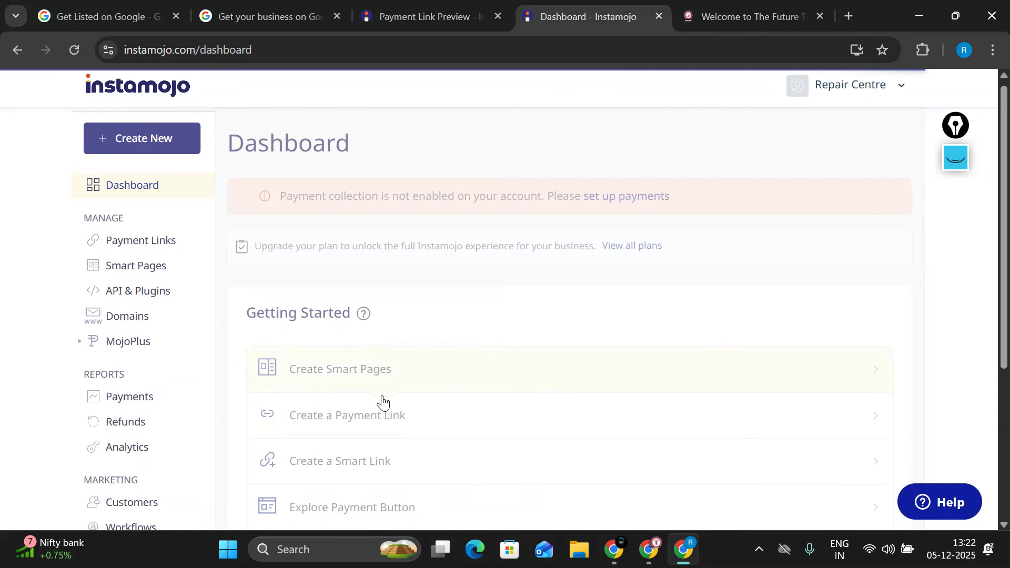
Step: Scroll the Instamojo dashboard down to the Getting Started payment link and payment button options
{"action": "scroll", "coordinate": [381, 401], "scroll_direction": "down", "scroll_amount": 3}
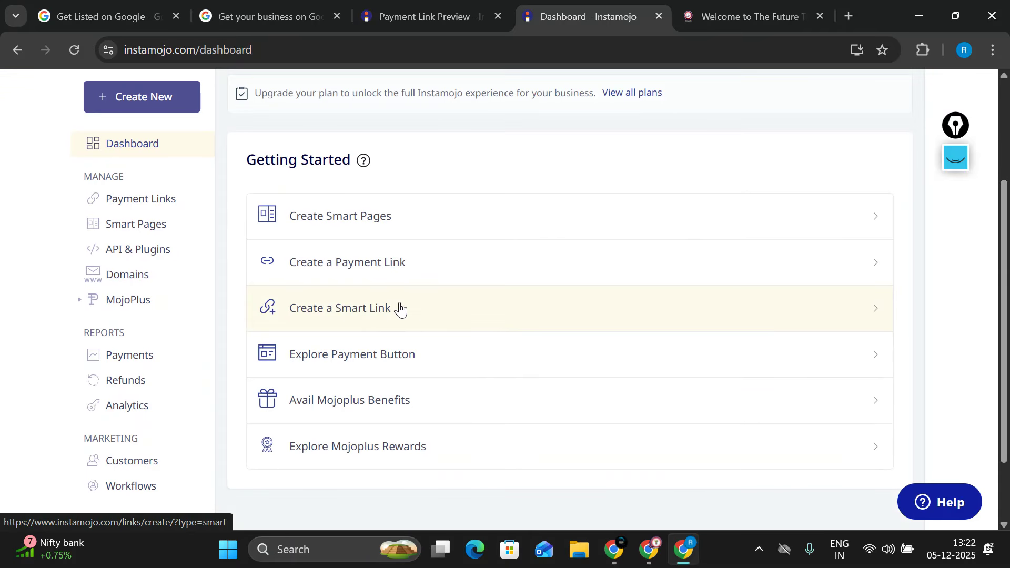
Step: Open the Explore Payment Button YouTube tutorial, dismiss the notification prompt and skip the ad
{"action": "left_click", "coordinate": [431, 357]}
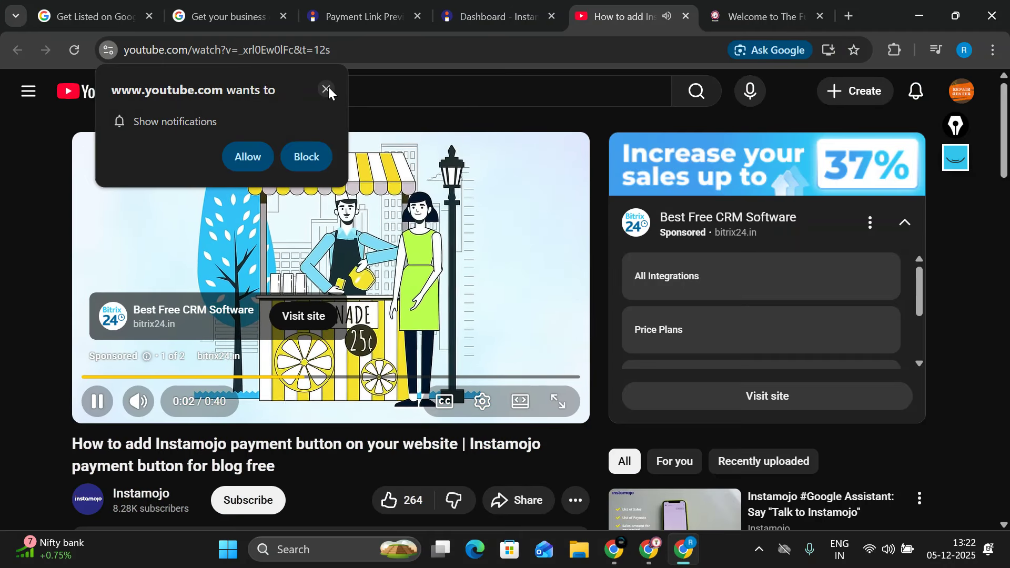
{"action": "left_click", "coordinate": [326, 87]}
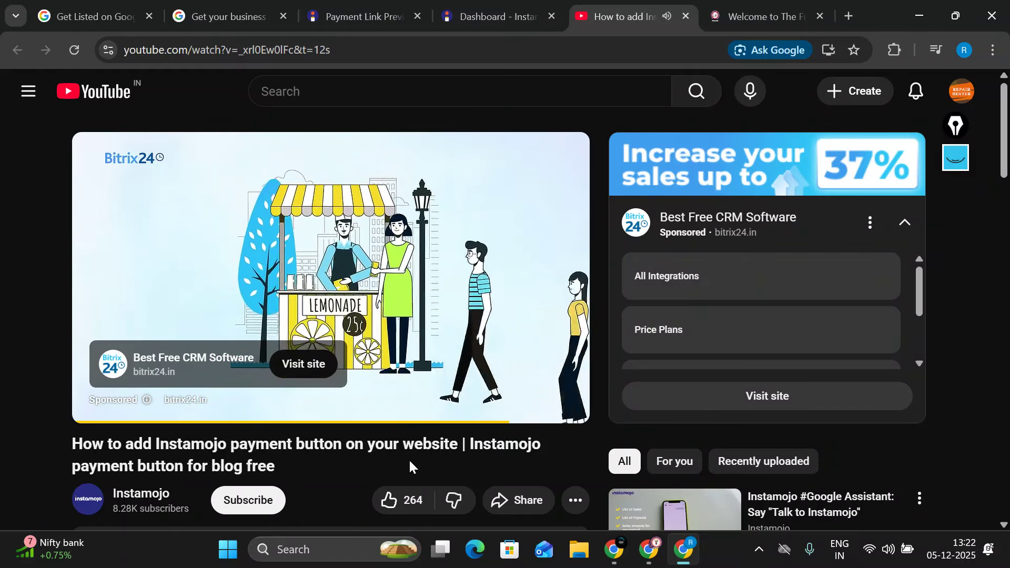
{"action": "left_click", "coordinate": [543, 339]}
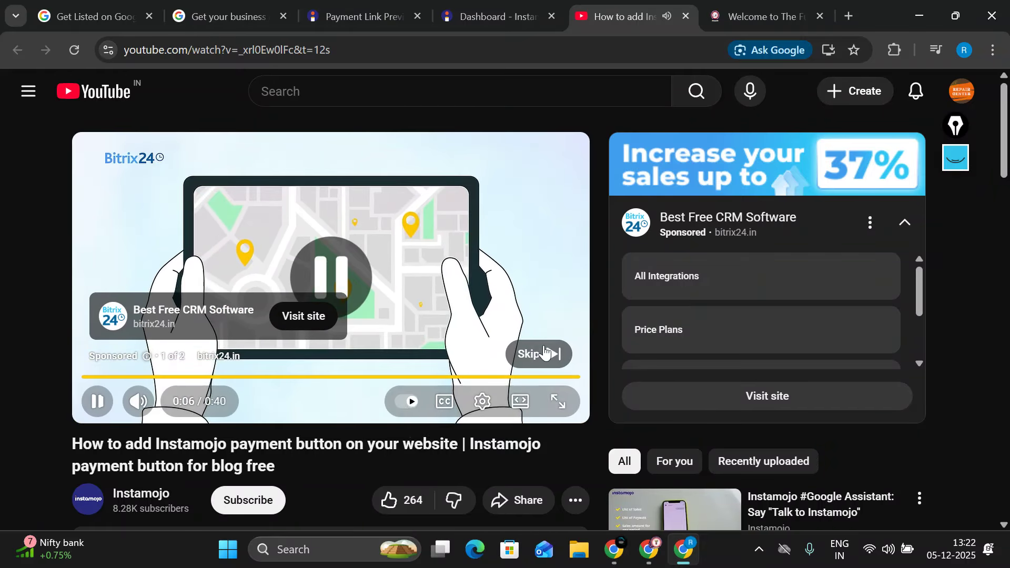
{"action": "left_click", "coordinate": [538, 353]}
{"action": "left_click", "coordinate": [138, 497]}
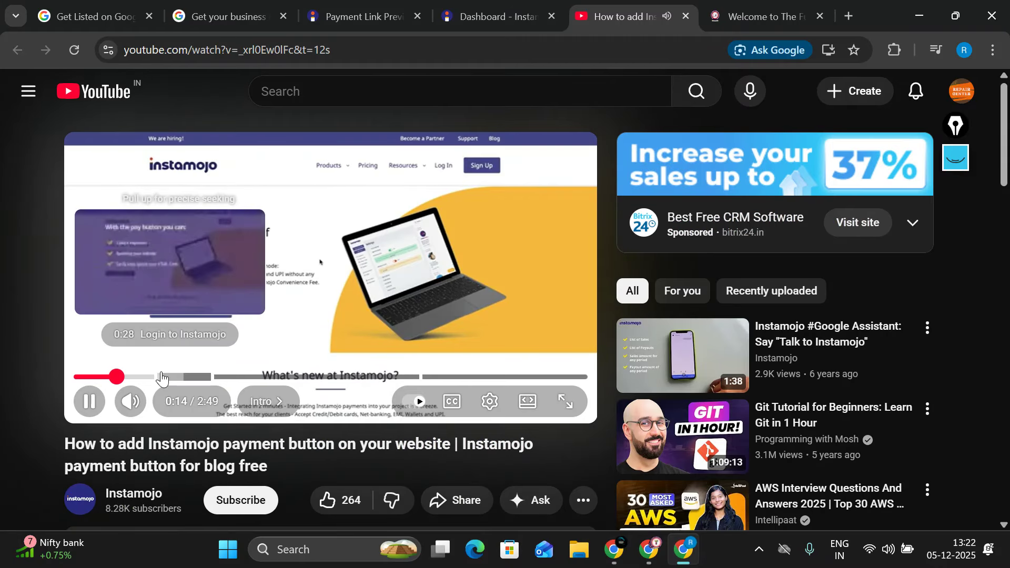
Step: Watch the tutorial full screen, skip ahead to 1:31, then exit full screen
{"action": "left_click", "coordinate": [163, 377]}
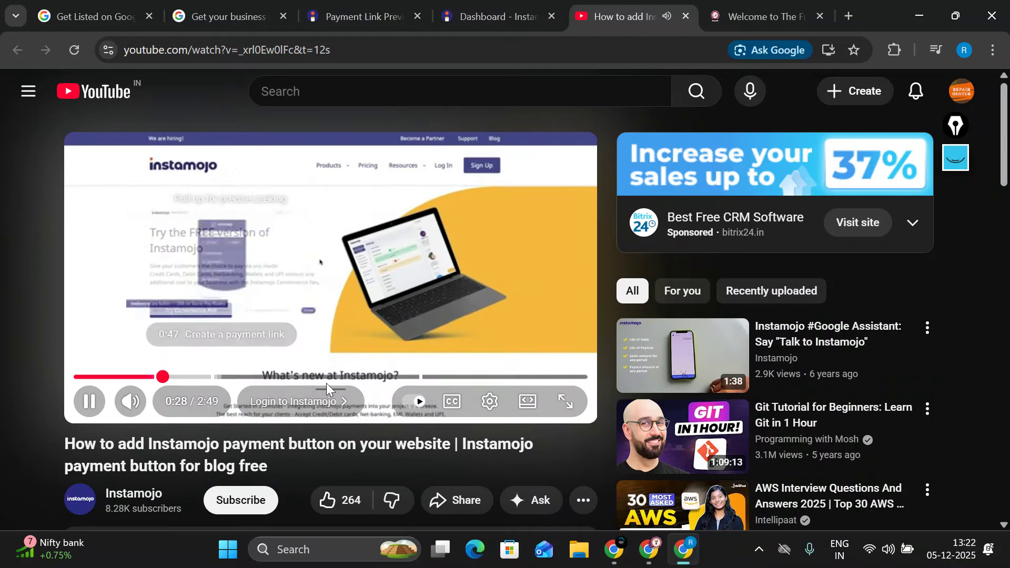
{"action": "left_click", "coordinate": [573, 403]}
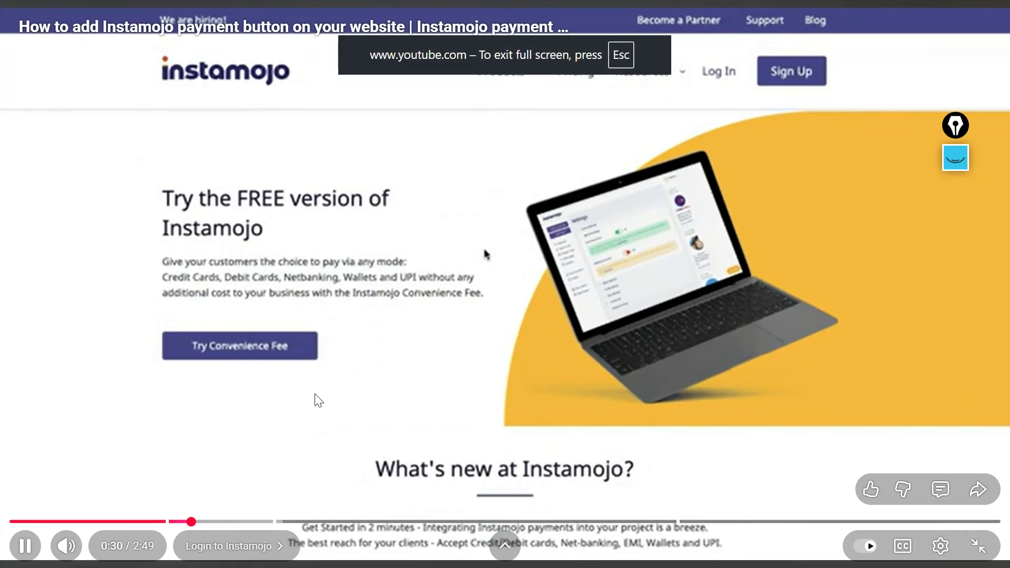
{"action": "left_click", "coordinate": [314, 521]}
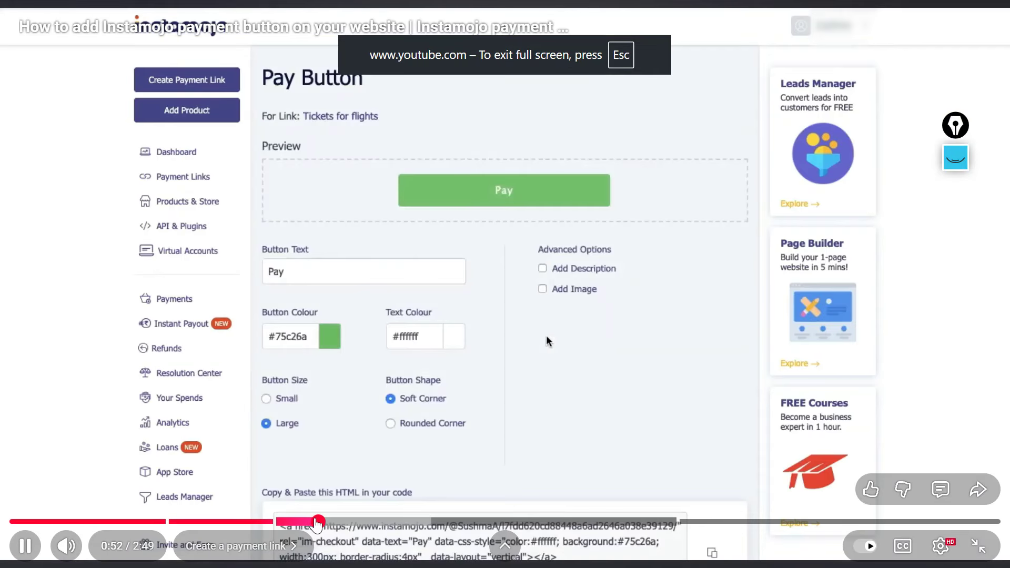
{"action": "left_click_drag", "start_coordinate": [315, 524], "coordinate": [547, 523]}
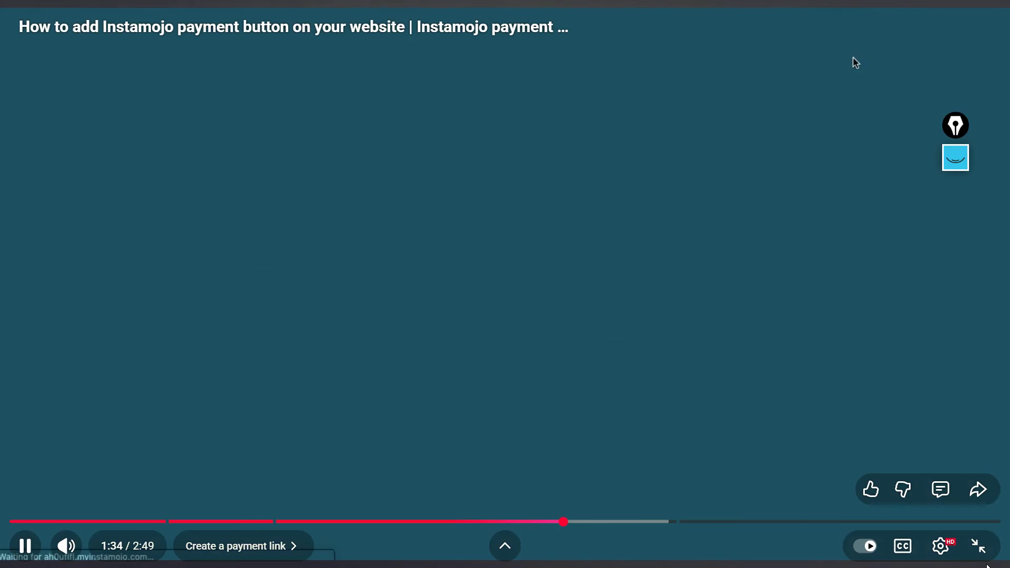
{"action": "left_click", "coordinate": [979, 547]}
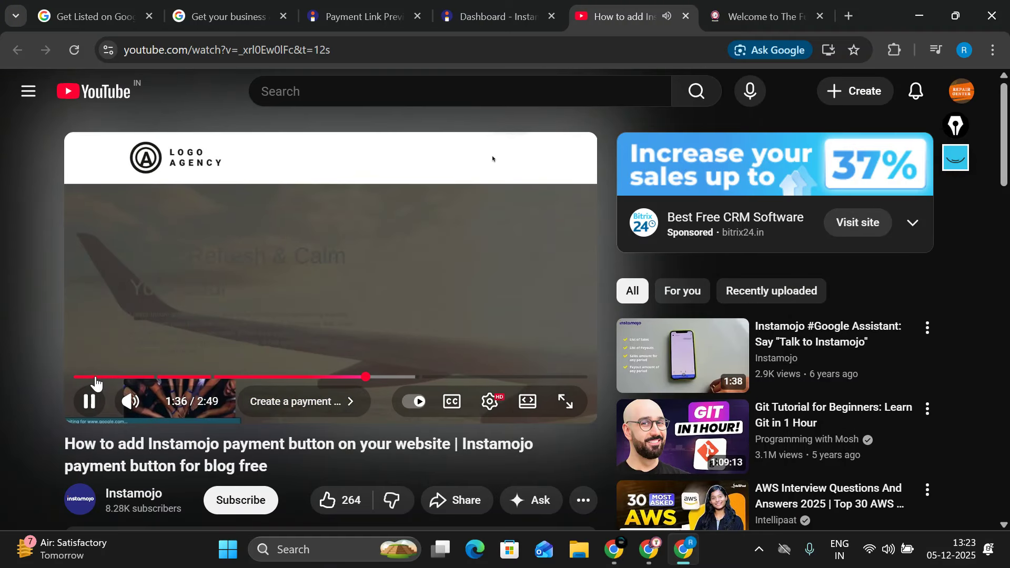
Step: Go to Instamojo's API & Plugins page and start creating new credentials
{"action": "left_click", "coordinate": [452, 17]}
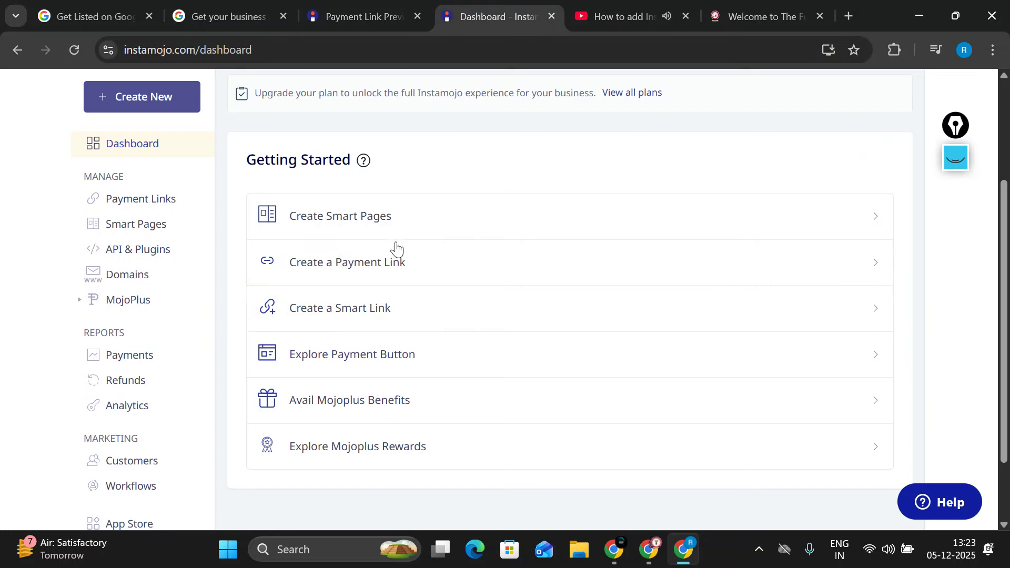
{"action": "left_click", "coordinate": [107, 259]}
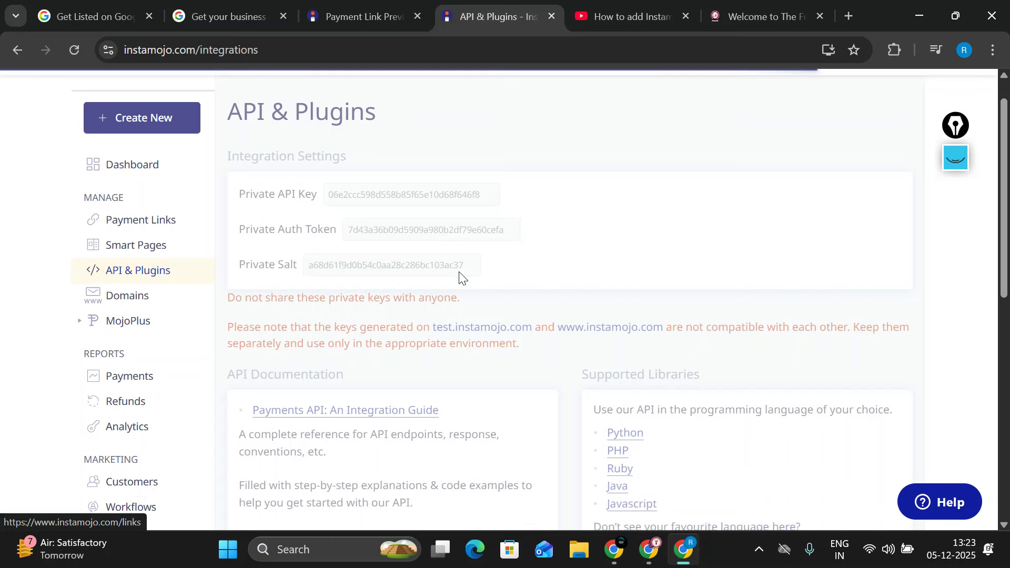
{"action": "scroll", "coordinate": [460, 278], "scroll_direction": "down", "scroll_amount": 10}
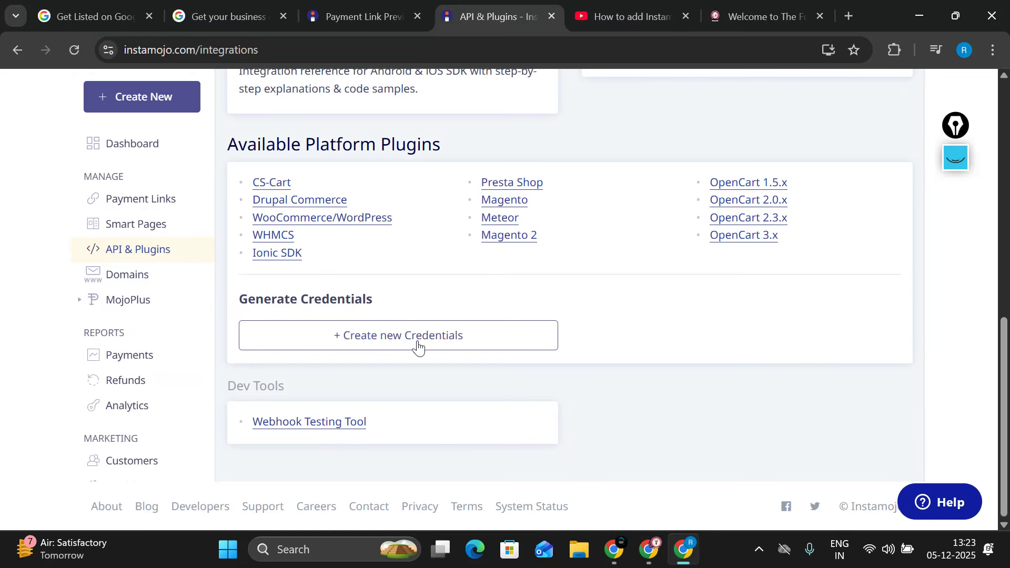
{"action": "left_click", "coordinate": [418, 347]}
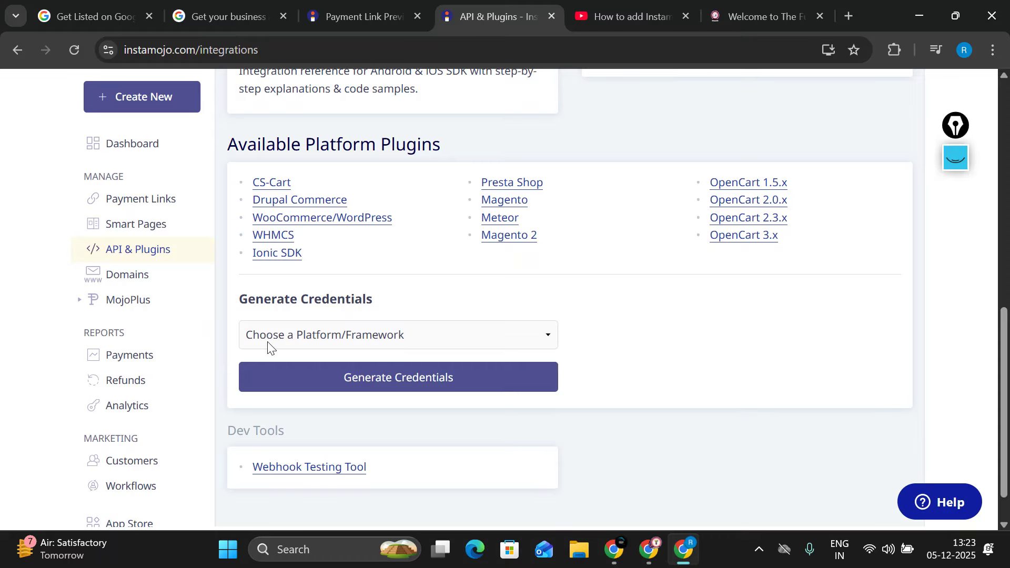
Step: Generate WooCommerce/WordPress credentials and select the Client ID and Client Secret values
{"action": "left_click", "coordinate": [373, 335]}
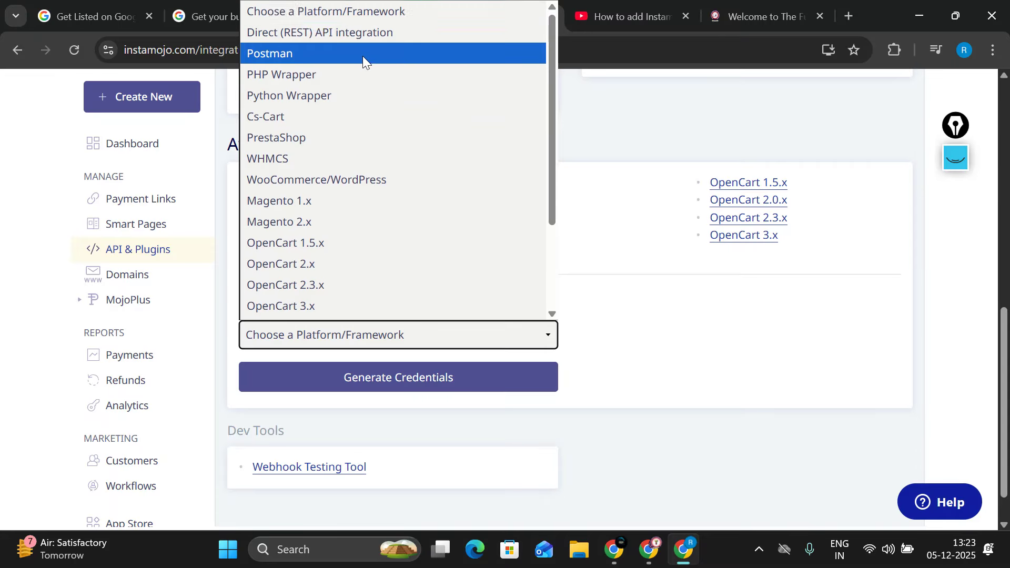
{"action": "left_click", "coordinate": [371, 188]}
{"action": "scroll", "coordinate": [382, 279], "scroll_direction": "down", "scroll_amount": 2}
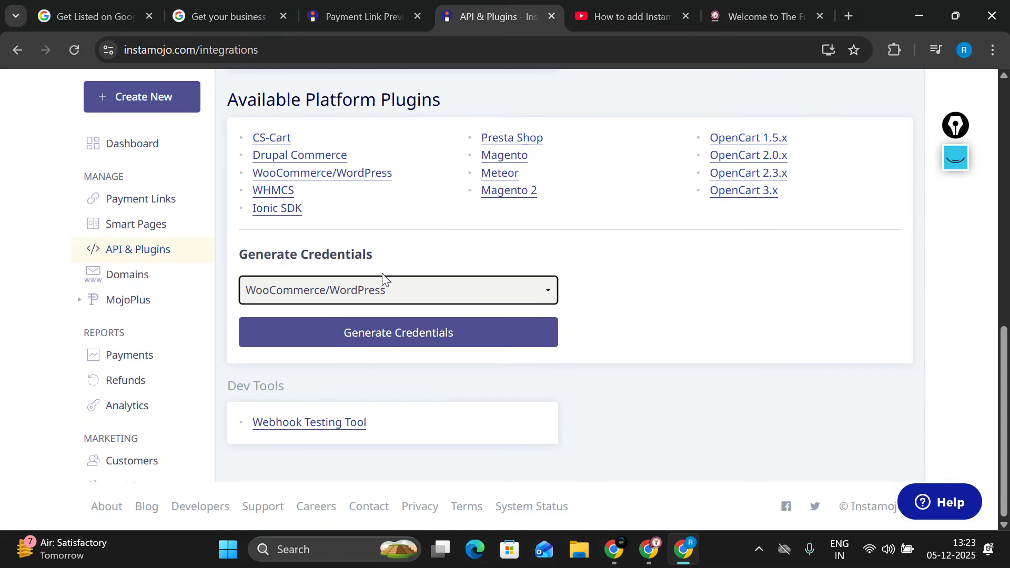
{"action": "left_click", "coordinate": [365, 344]}
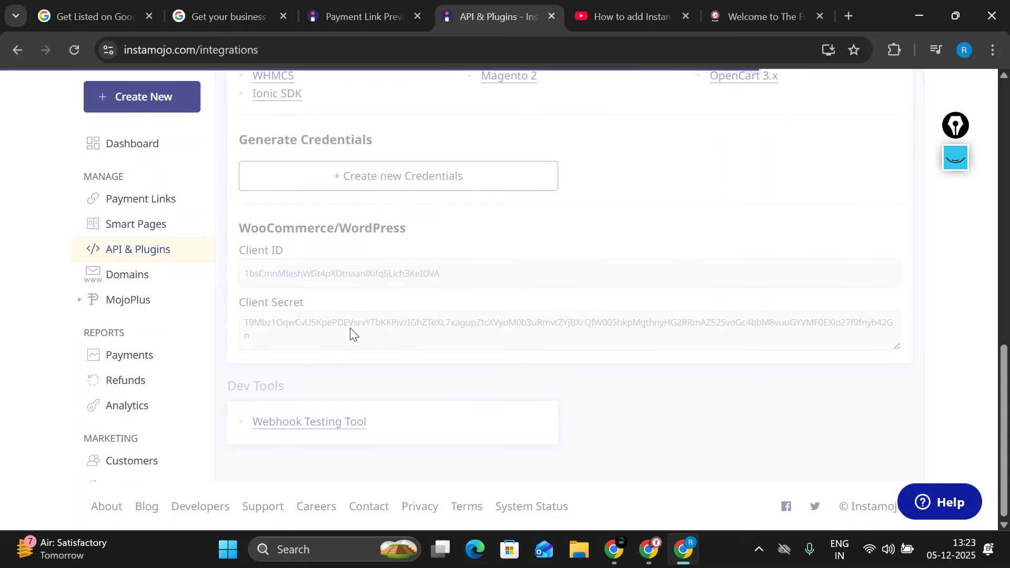
{"action": "left_click_drag", "start_coordinate": [249, 274], "coordinate": [424, 295]}
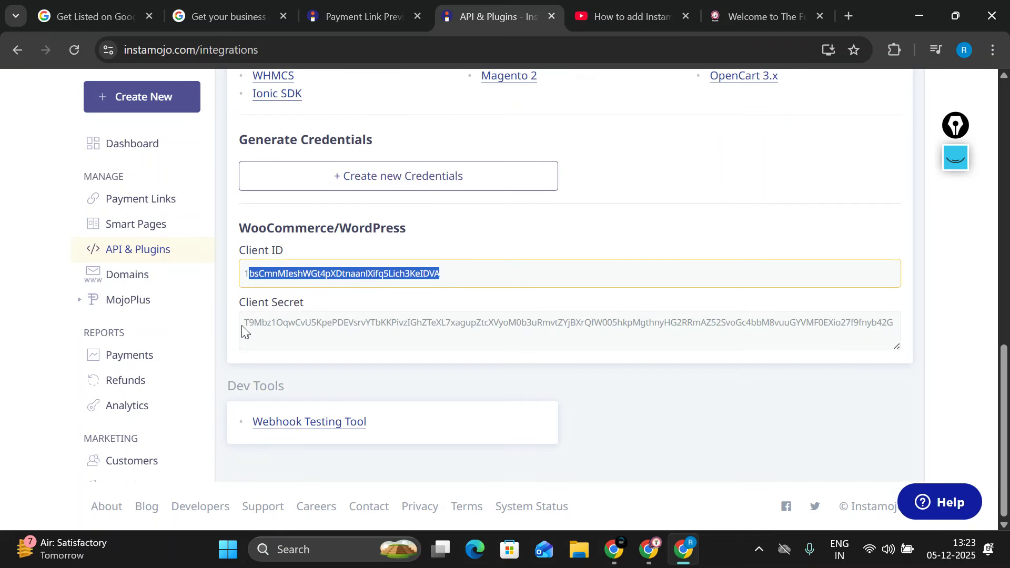
{"action": "left_click_drag", "start_coordinate": [242, 324], "coordinate": [273, 358]}
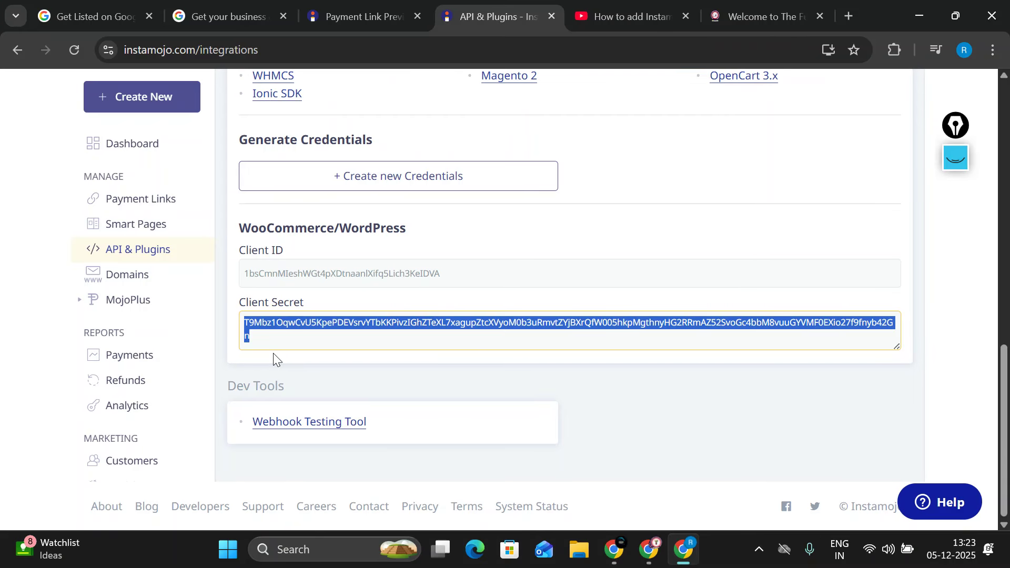
Step: In a new tab, go to the site's WordPress admin login using the 'arp' address suggestion
{"action": "mouse_move", "coordinate": [613, 551]}
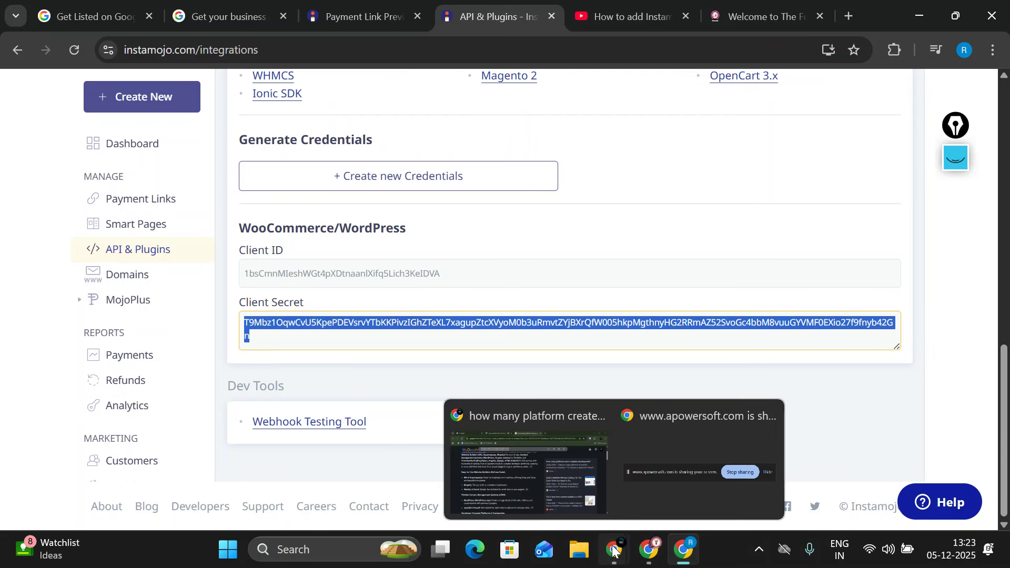
{"action": "left_click", "coordinate": [596, 474]}
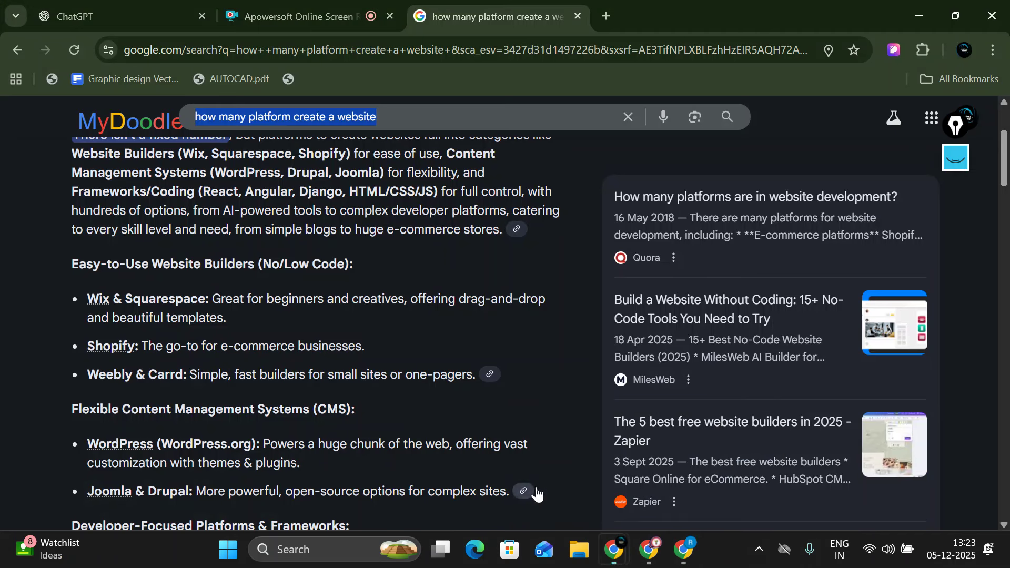
{"action": "left_click", "coordinate": [602, 16]}
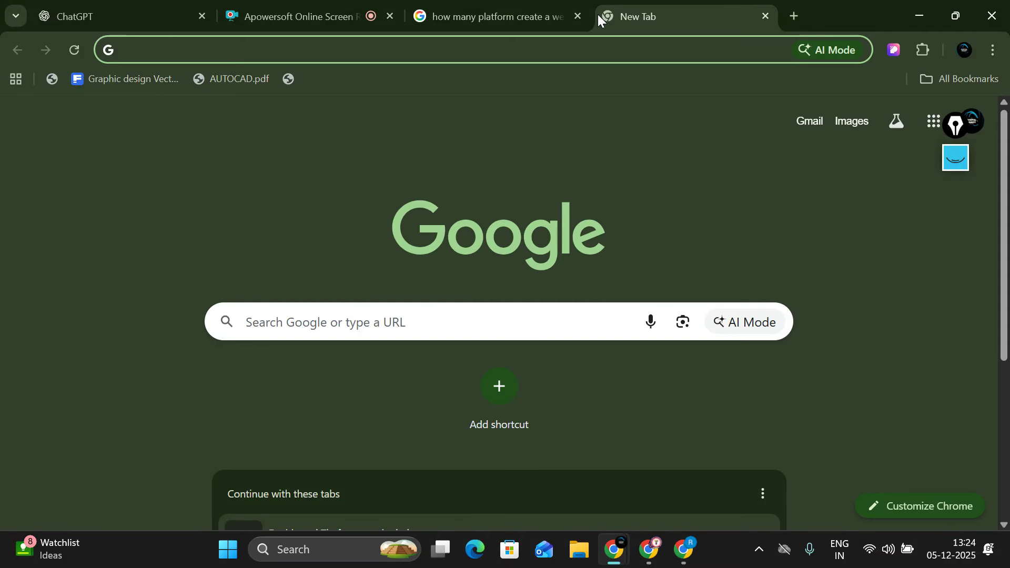
{"action": "type", "text": "arp"}
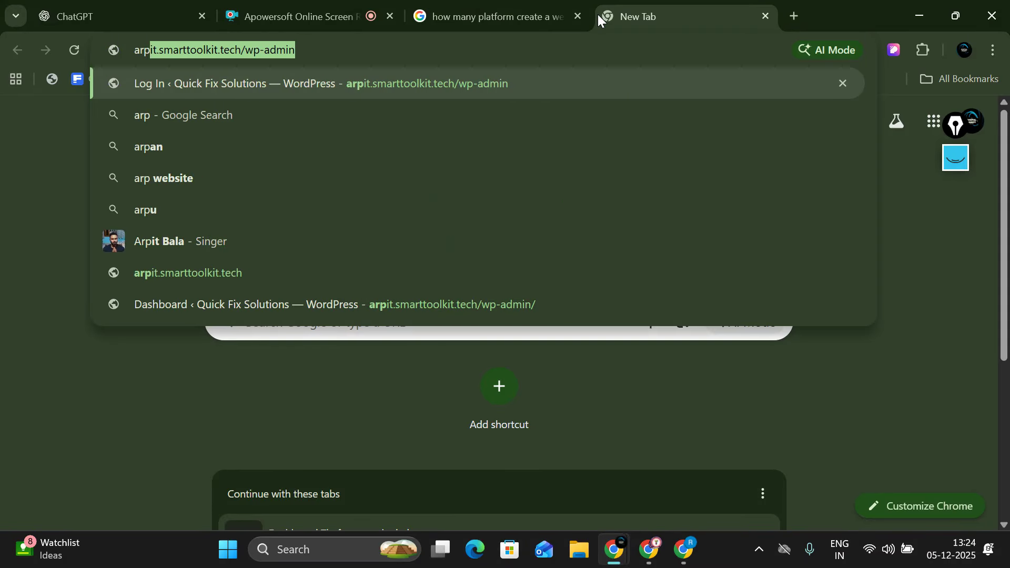
{"action": "key", "text": "Return"}
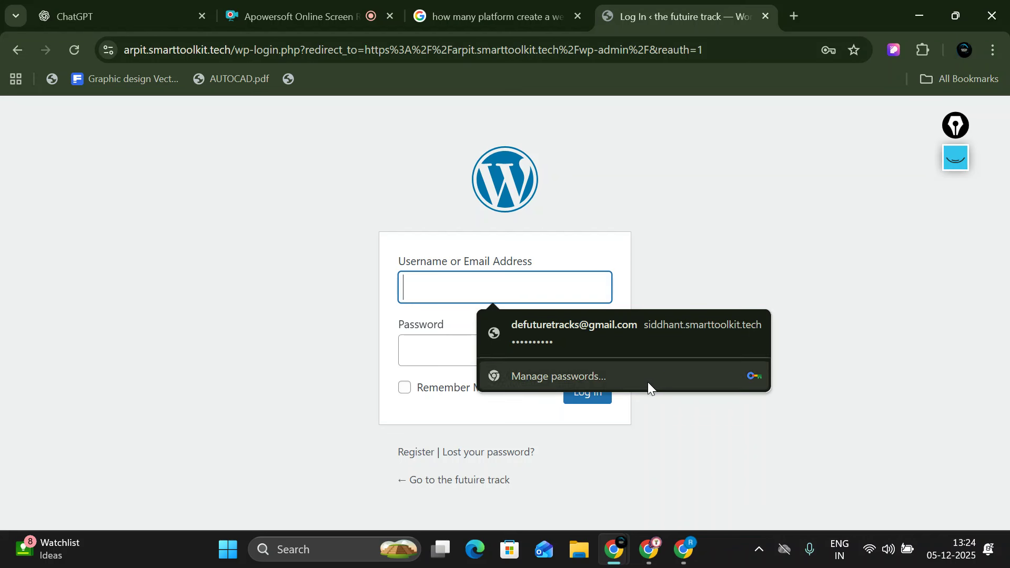
Step: Log in to wp-admin by retyping the account password, then open a fresh tab
{"action": "left_click", "coordinate": [634, 339]}
{"action": "left_click", "coordinate": [606, 354]}
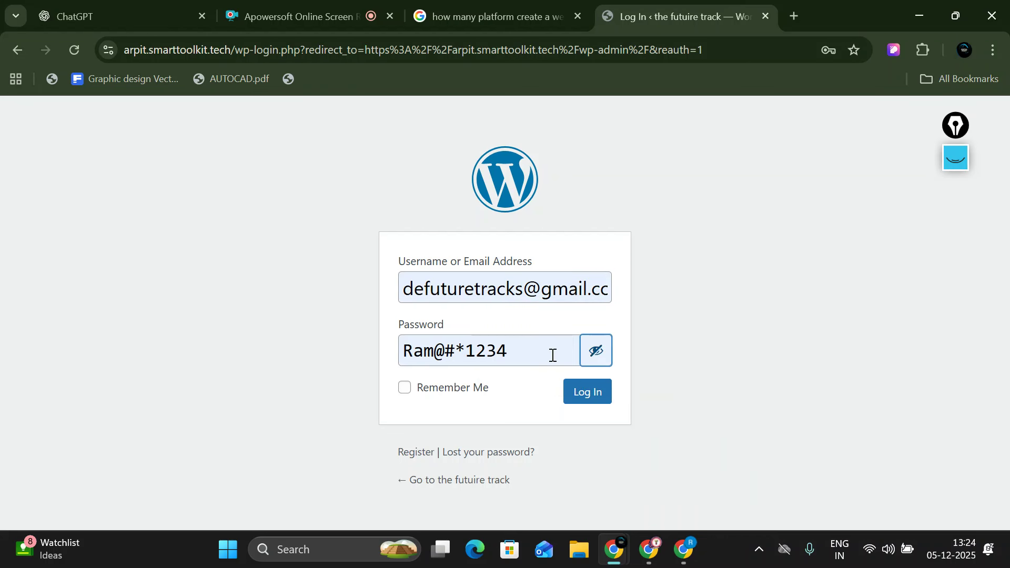
{"action": "left_click", "coordinate": [584, 403]}
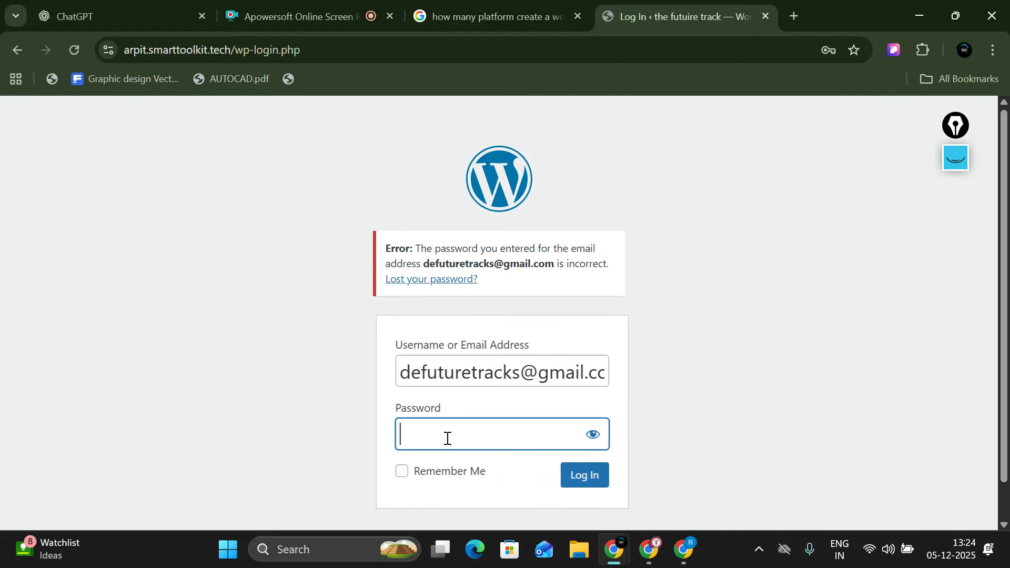
{"action": "left_click", "coordinate": [494, 421]}
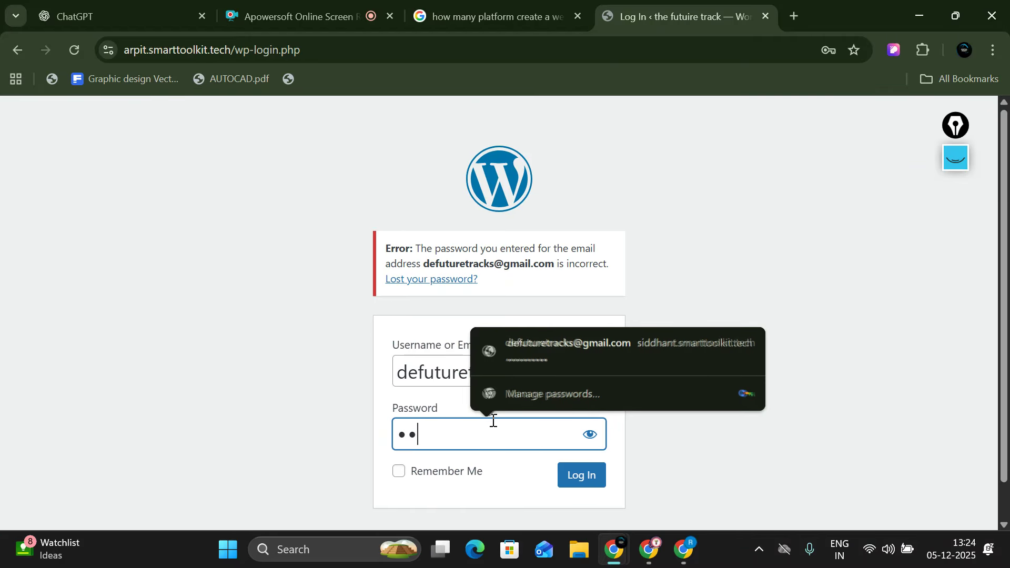
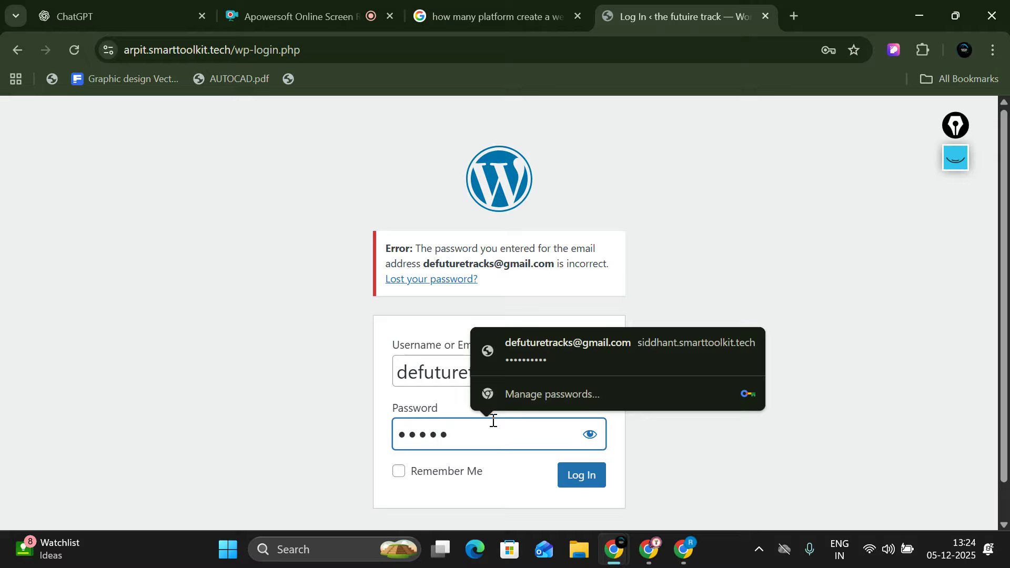
{"action": "key", "text": "Return"}
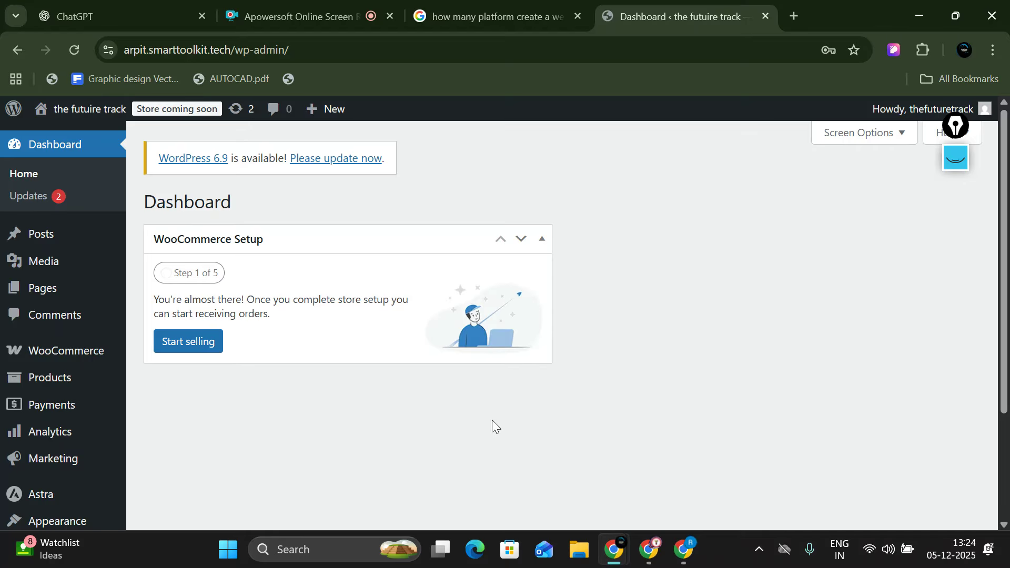
{"action": "mouse_move", "coordinate": [12, 461]}
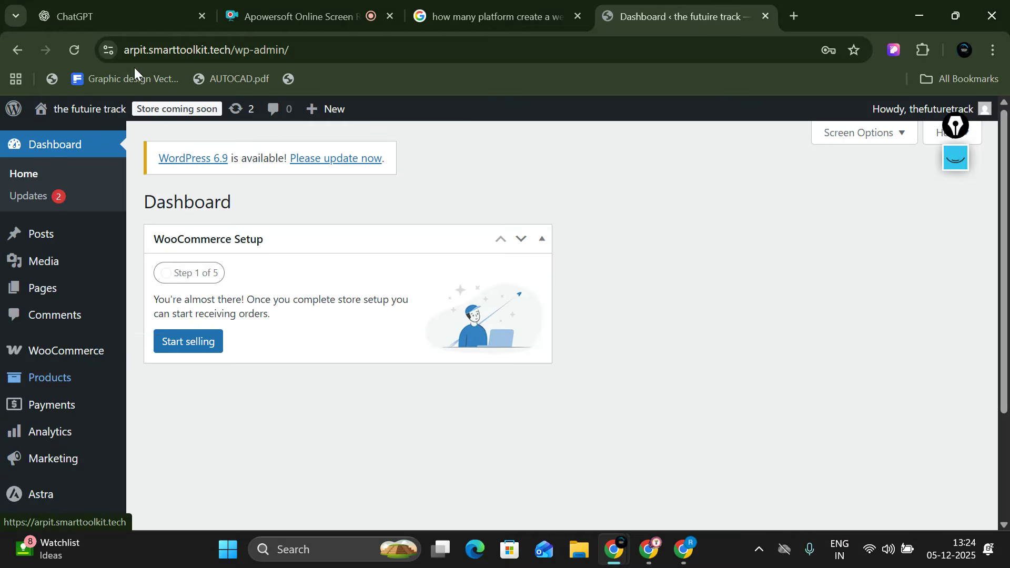
{"action": "left_click", "coordinate": [794, 19]}
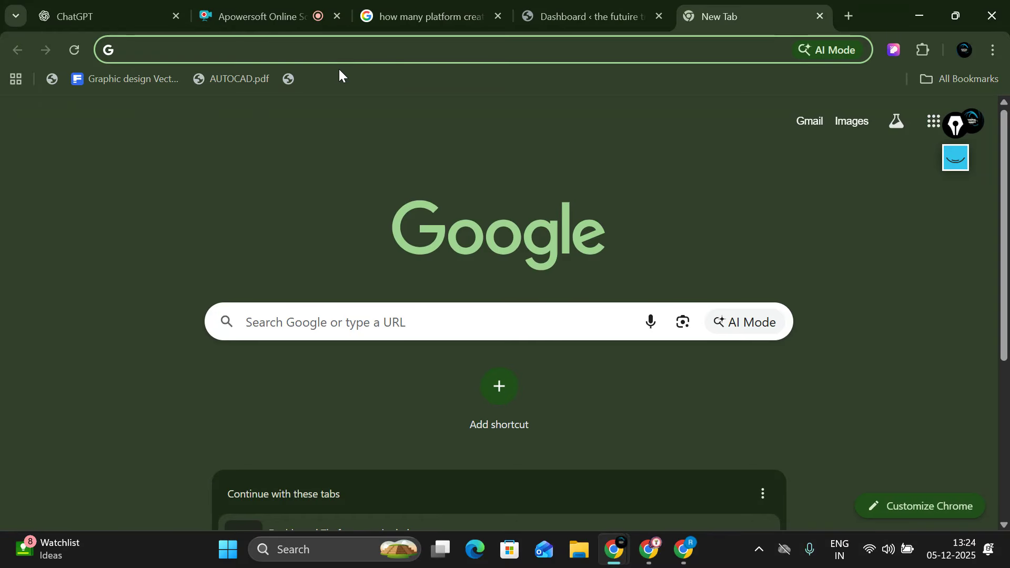
Step: Search Google for 'instamojo for woocommerce'
{"action": "type", "text": "google.com"}
{"action": "key", "text": "Return"}
{"action": "type", "text": "insta"}
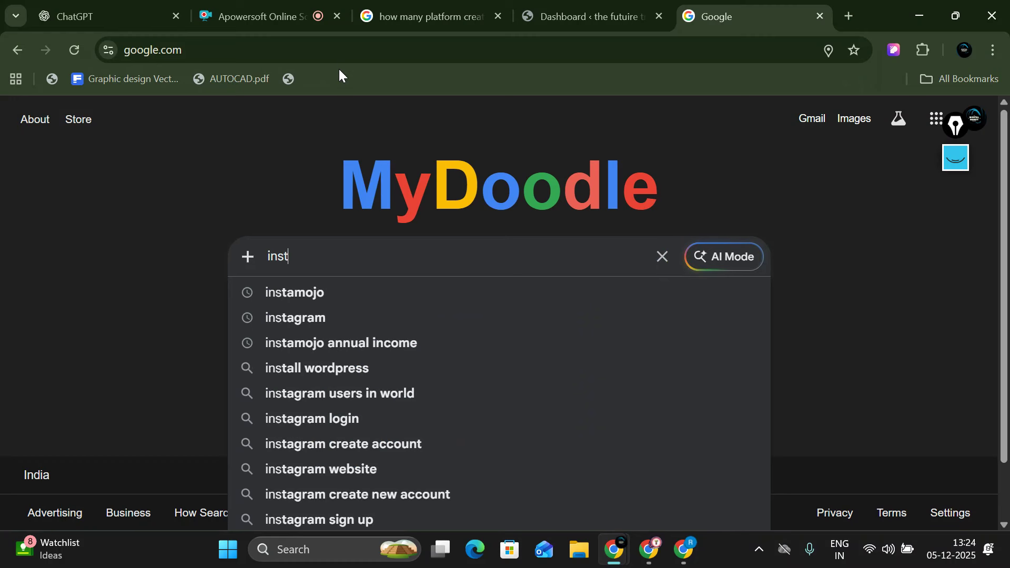
{"action": "key", "text": "Down"}
{"action": "type", "text": "for "}
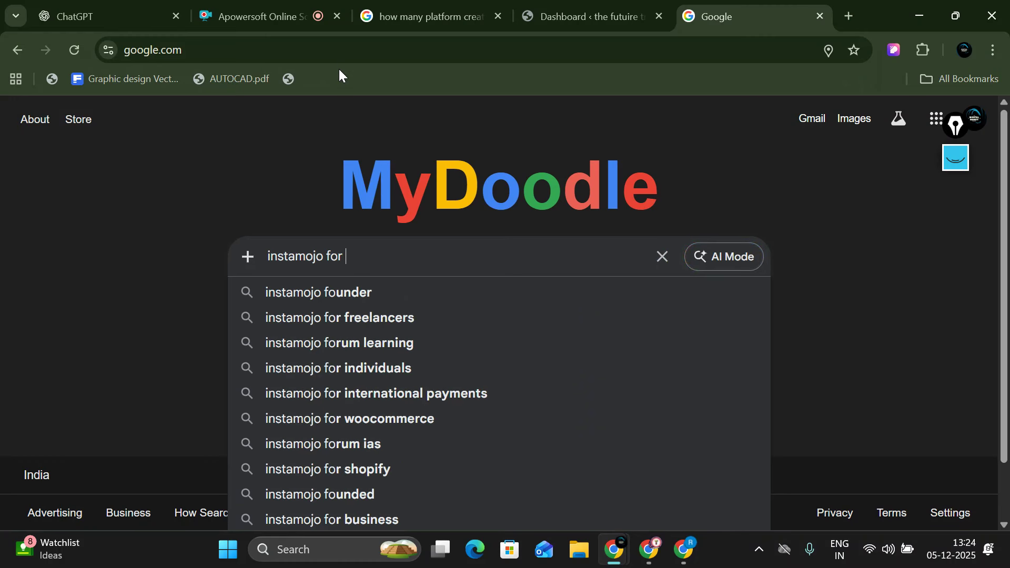
{"action": "type", "text": "woo co"}
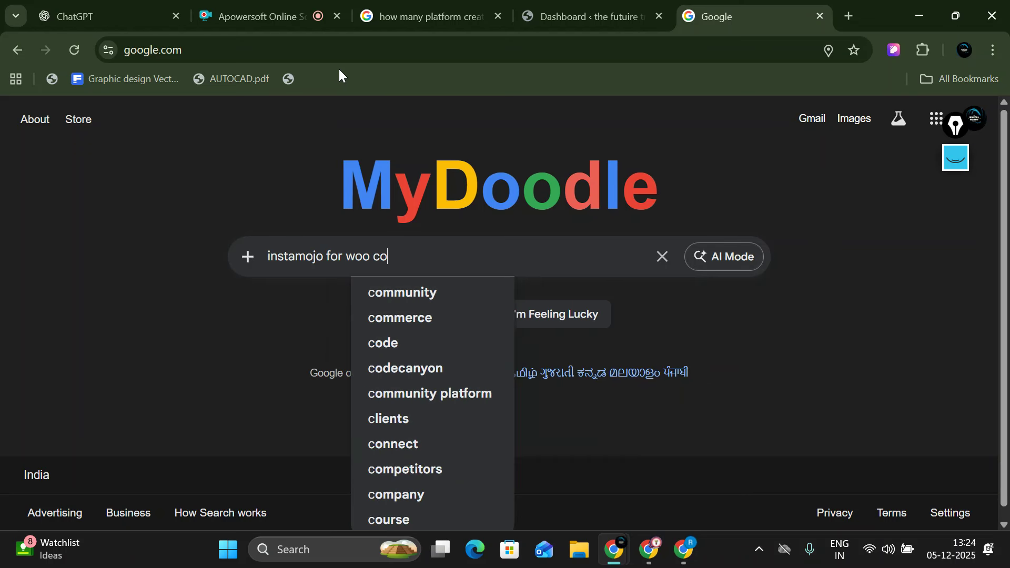
{"action": "key", "text": "Down"}
{"action": "key", "text": "Return"}
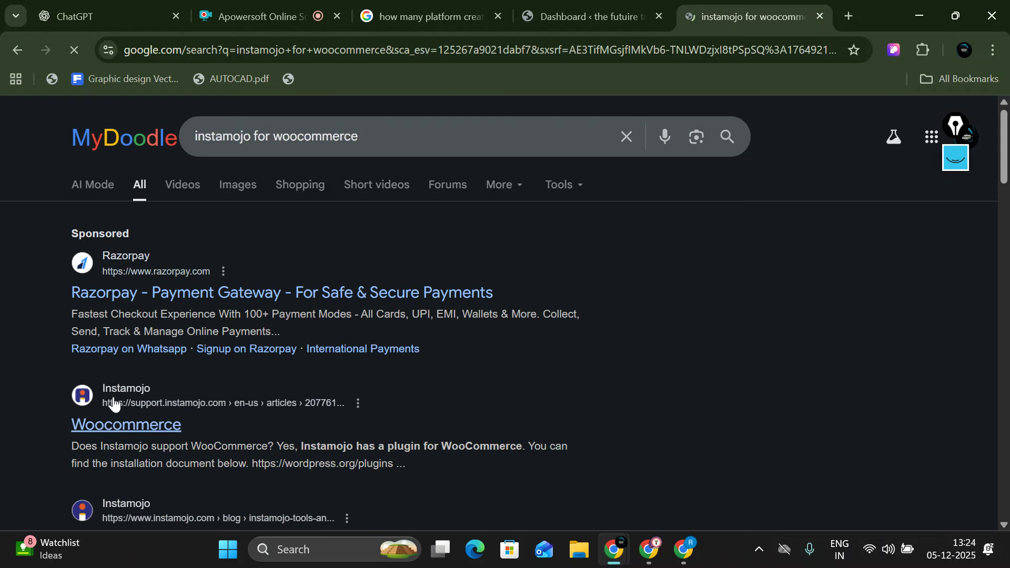
{"action": "scroll", "coordinate": [150, 365], "scroll_direction": "down", "scroll_amount": 4}
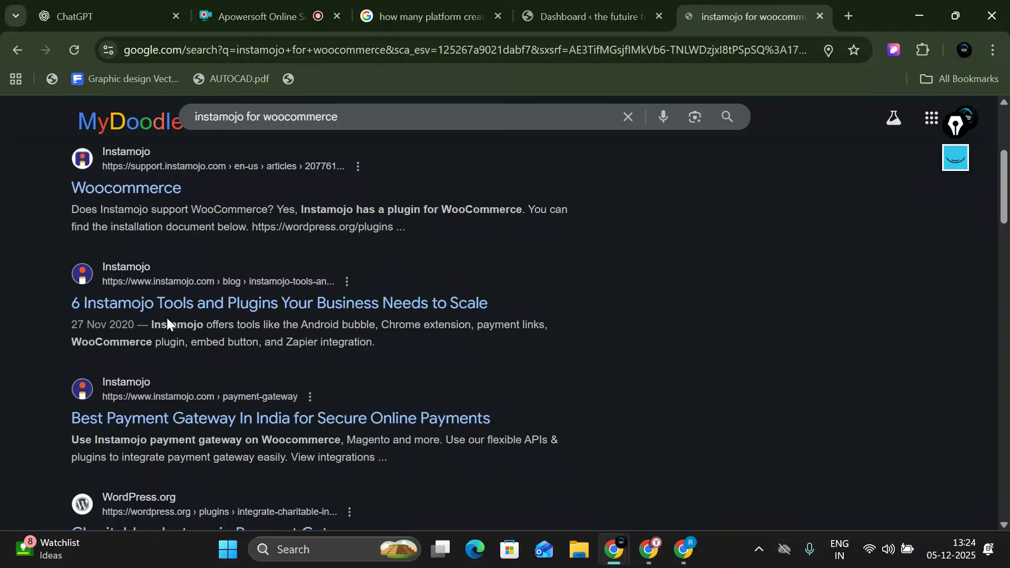
{"action": "scroll", "coordinate": [169, 410], "scroll_direction": "up", "scroll_amount": 5}
Step: Select the 'instamojo for woocommerce' query text and return to the WordPress dashboard tab
{"action": "left_click", "coordinate": [605, 10]}
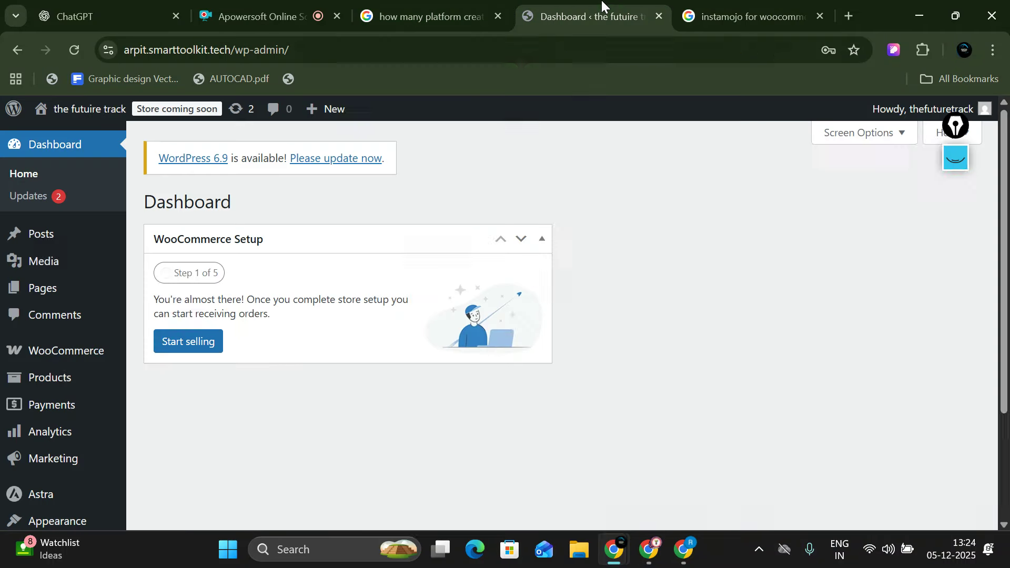
{"action": "left_click", "coordinate": [703, 13]}
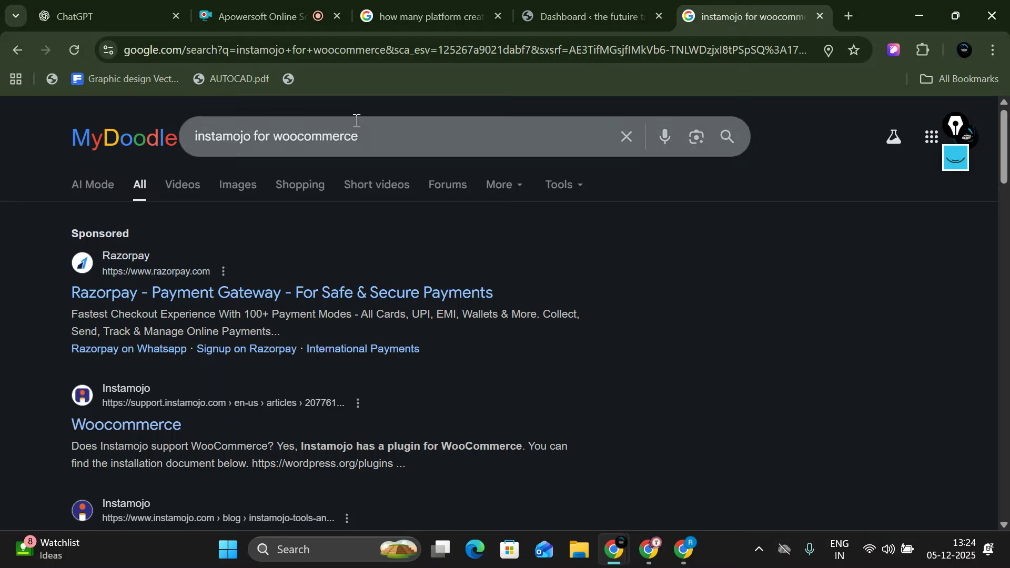
{"action": "triple_click", "coordinate": [316, 137]}
{"action": "key", "text": "ctrl+c"}
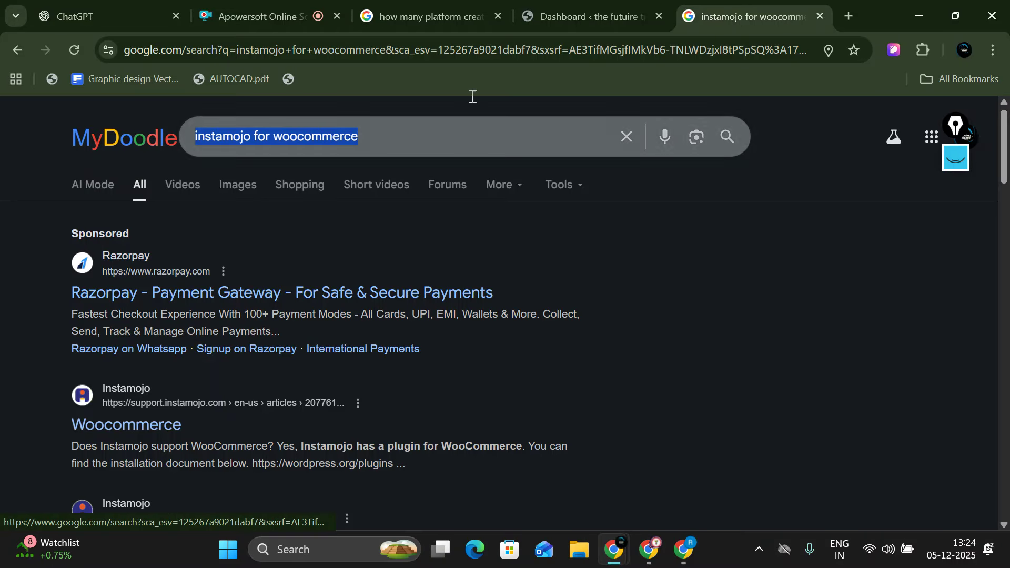
{"action": "left_click", "coordinate": [568, 20]}
{"action": "scroll", "coordinate": [58, 461], "scroll_direction": "down", "scroll_amount": 3}
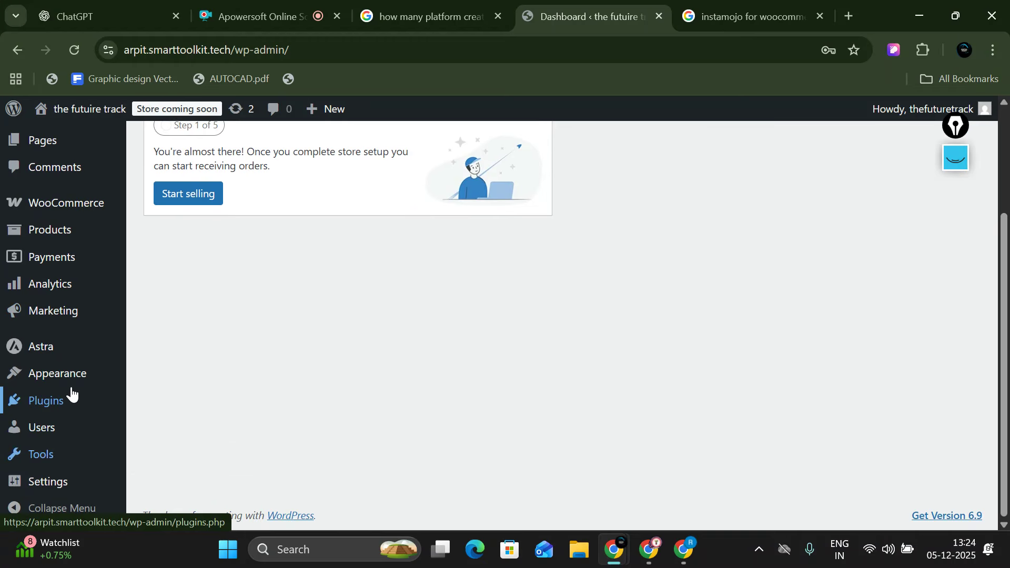
Step: Search the plugin directory for 'instamojo for woocommerce' from the Add Plugins page
{"action": "mouse_move", "coordinate": [79, 410]}
{"action": "left_click", "coordinate": [205, 431]}
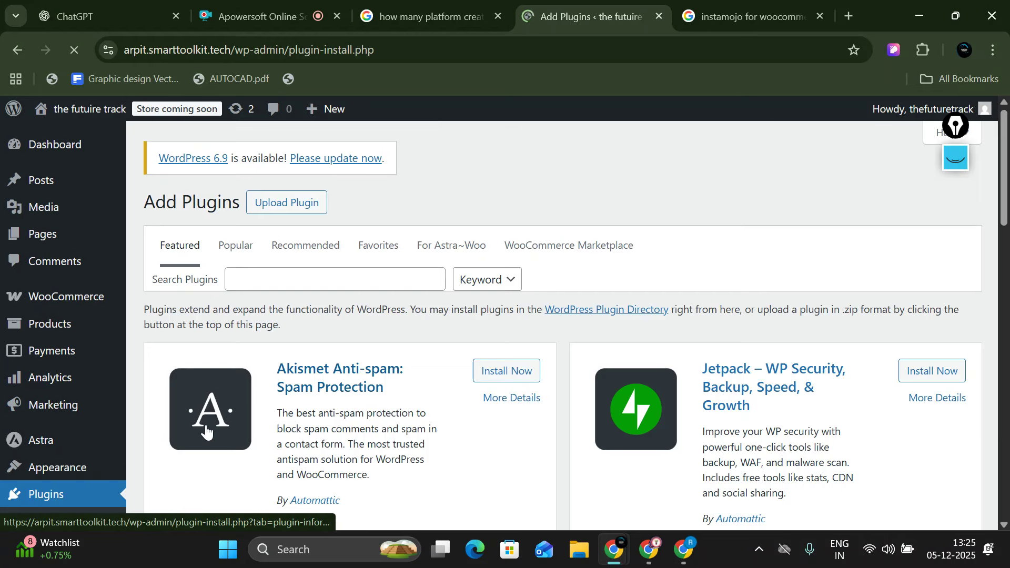
{"action": "left_click", "coordinate": [277, 280]}
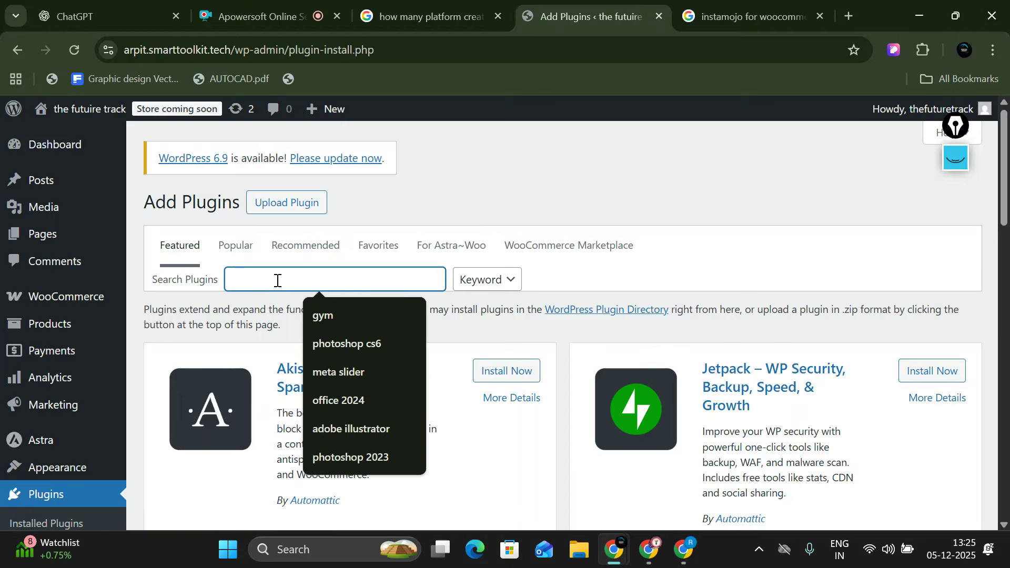
{"action": "key", "text": "ctrl+v"}
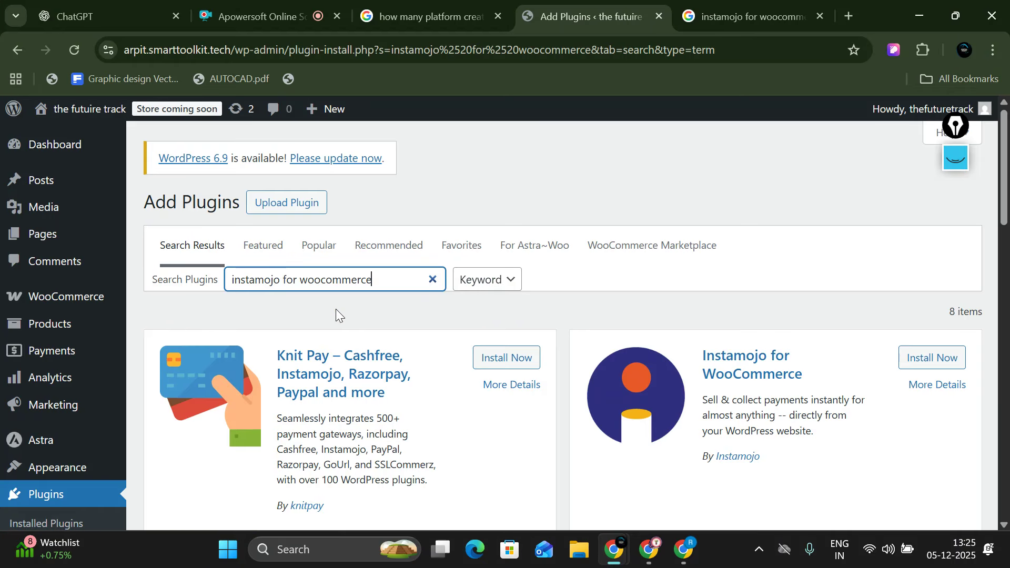
{"action": "scroll", "coordinate": [768, 398], "scroll_direction": "down", "scroll_amount": 3}
{"action": "scroll", "coordinate": [767, 398], "scroll_direction": "up", "scroll_amount": 1}
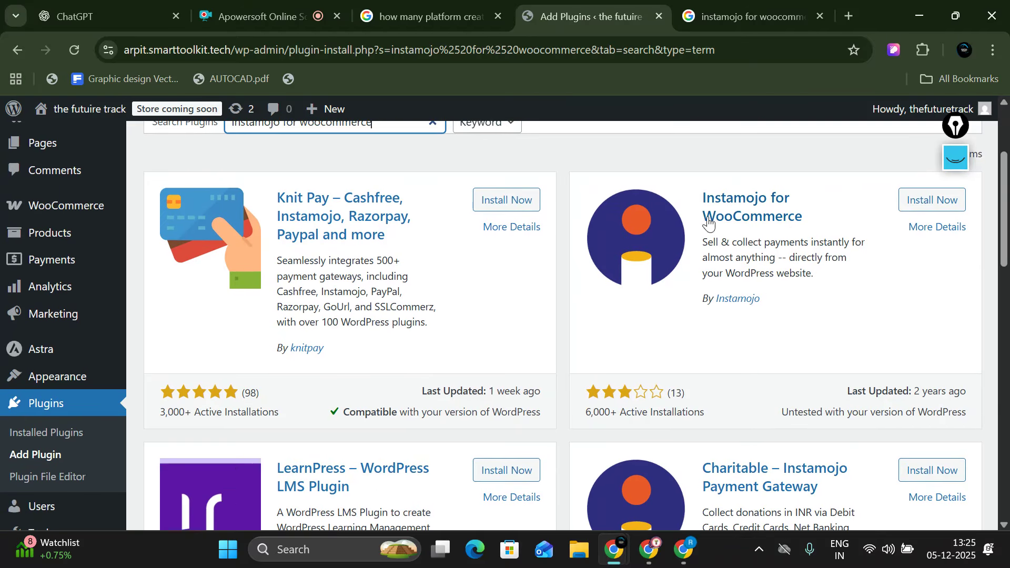
Step: Install and activate the Instamojo for WooCommerce plugin
{"action": "left_click", "coordinate": [926, 201]}
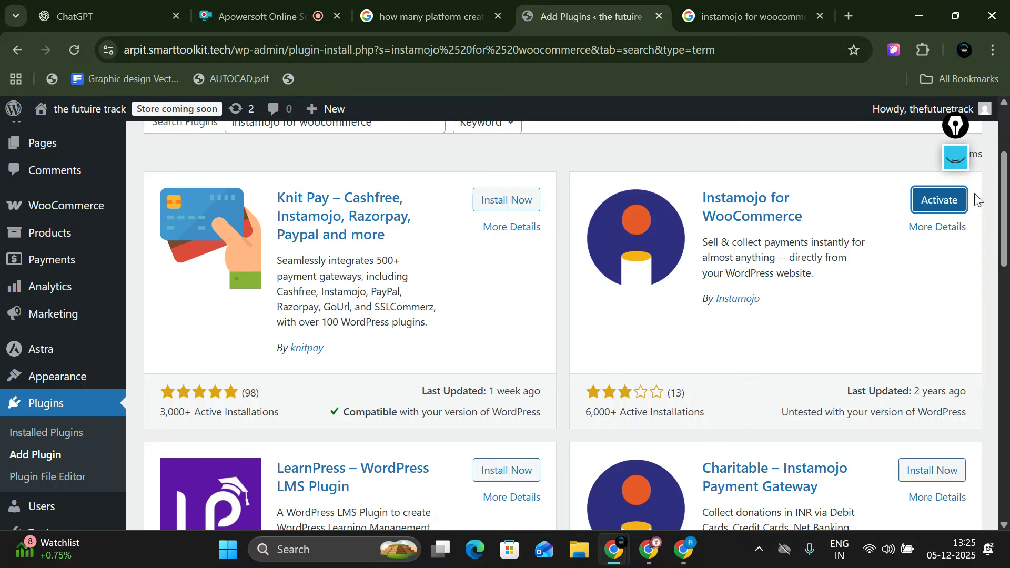
{"action": "left_click", "coordinate": [955, 201]}
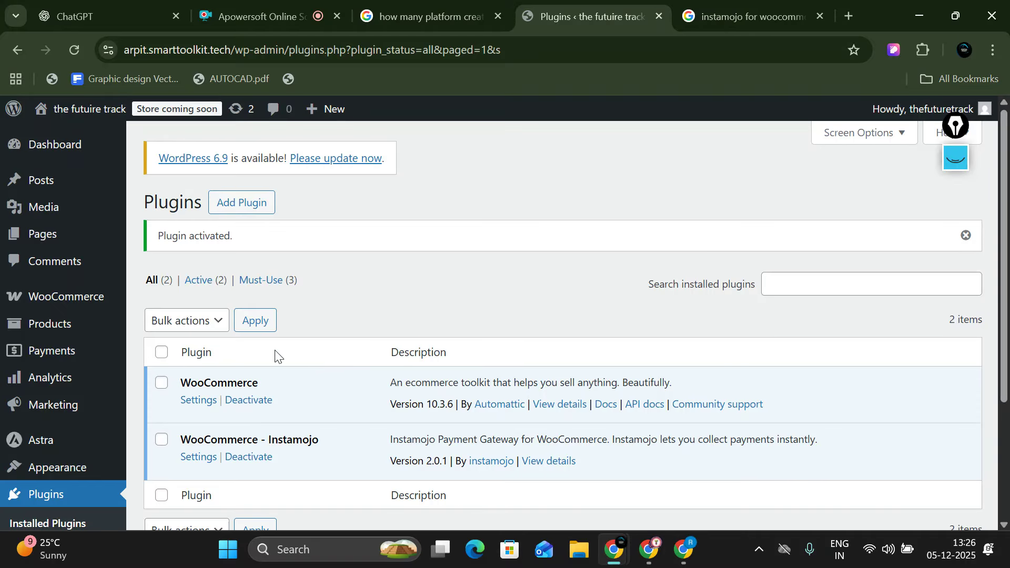
{"action": "scroll", "coordinate": [274, 354], "scroll_direction": "down", "scroll_amount": 3}
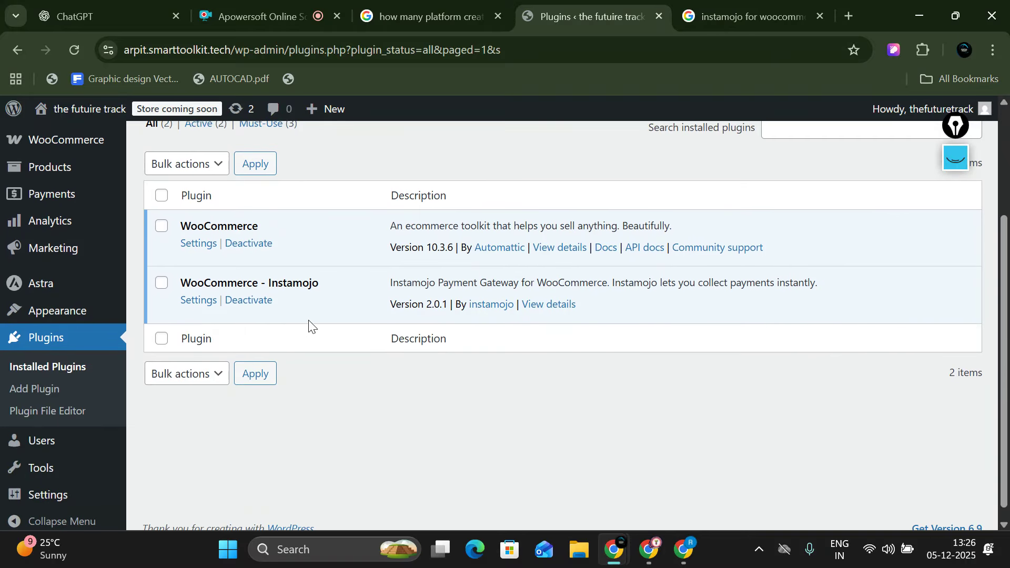
{"action": "scroll", "coordinate": [342, 305], "scroll_direction": "up", "scroll_amount": 3}
{"action": "scroll", "coordinate": [374, 286], "scroll_direction": "down", "scroll_amount": 3}
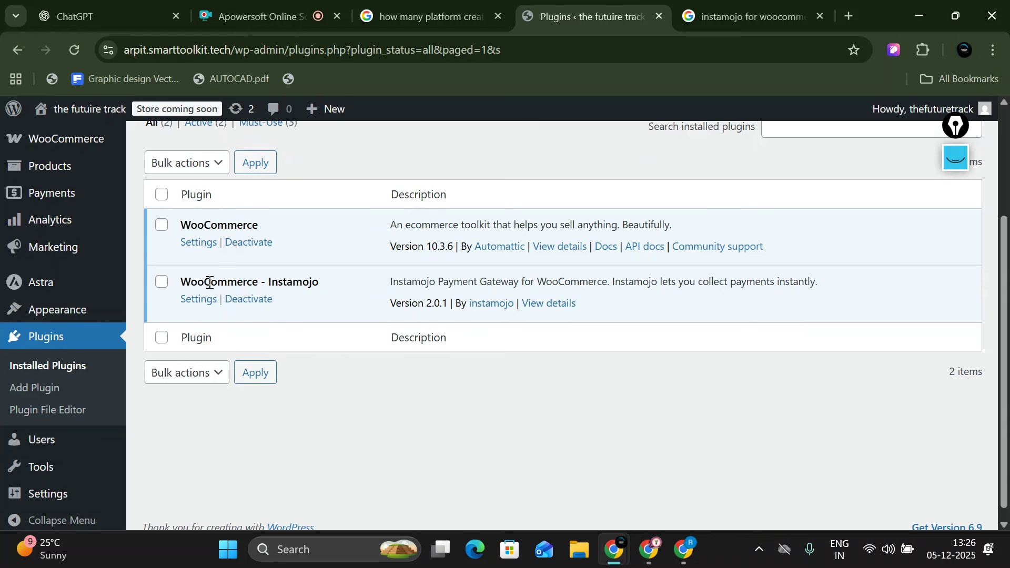
Step: Open the Instamojo payment settings and paste in the Client ID copied from Instamojo
{"action": "left_click", "coordinate": [199, 299]}
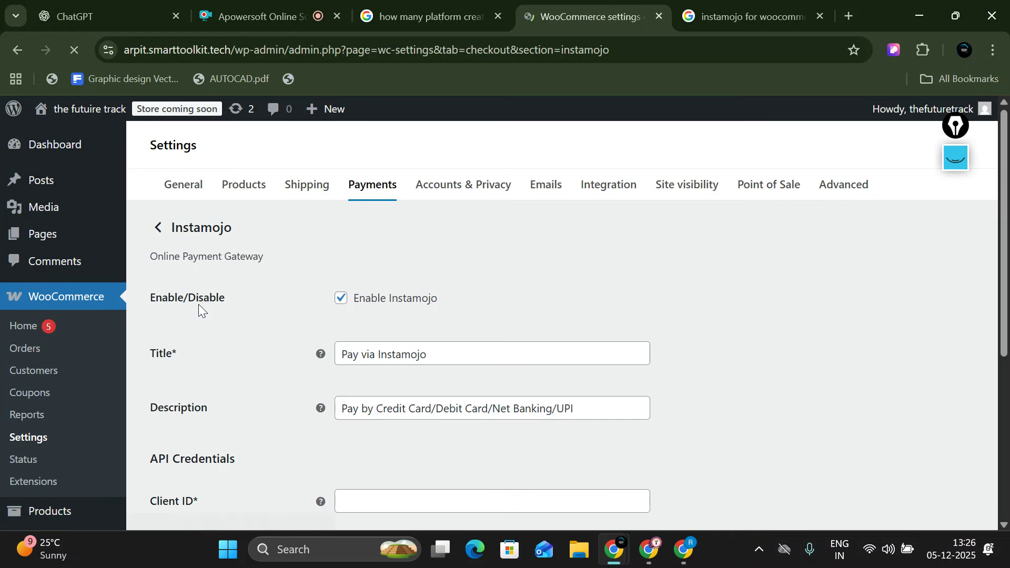
{"action": "scroll", "coordinate": [198, 304], "scroll_direction": "down", "scroll_amount": 3}
{"action": "left_click", "coordinate": [340, 339]}
{"action": "left_click", "coordinate": [362, 396]}
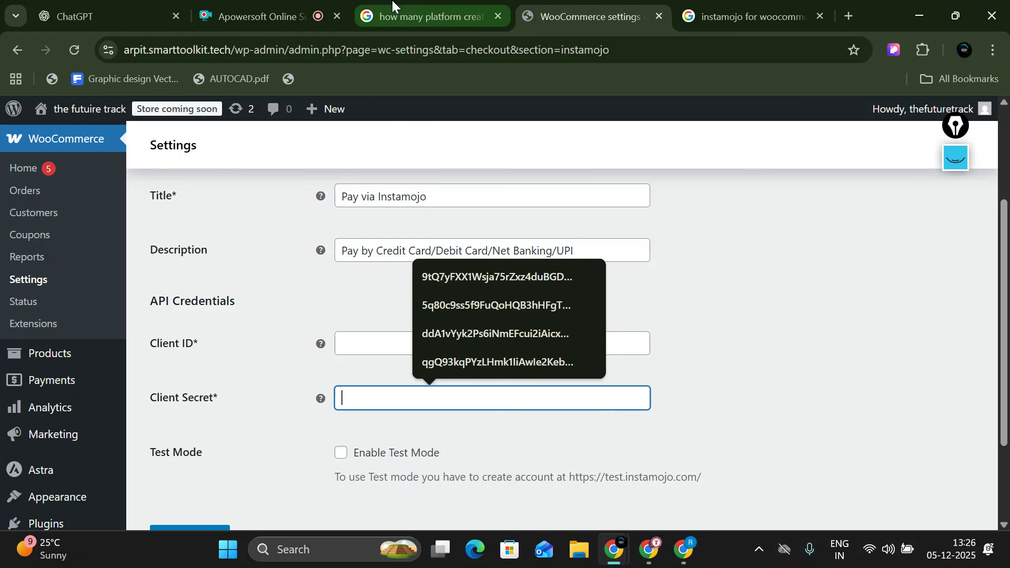
{"action": "left_click", "coordinate": [682, 550]}
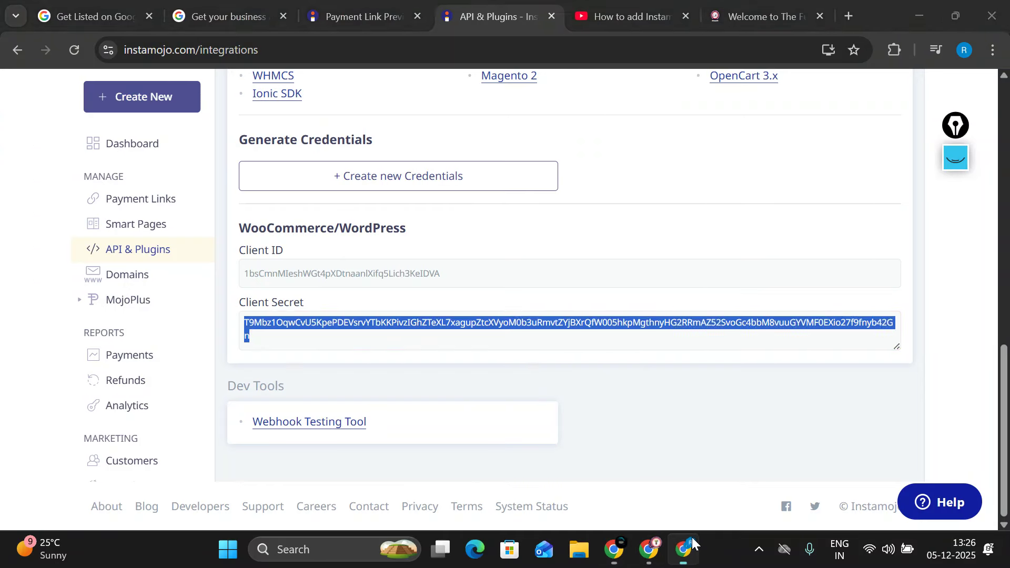
{"action": "left_click", "coordinate": [357, 277]}
{"action": "left_click_drag", "start_coordinate": [453, 278], "coordinate": [185, 295]}
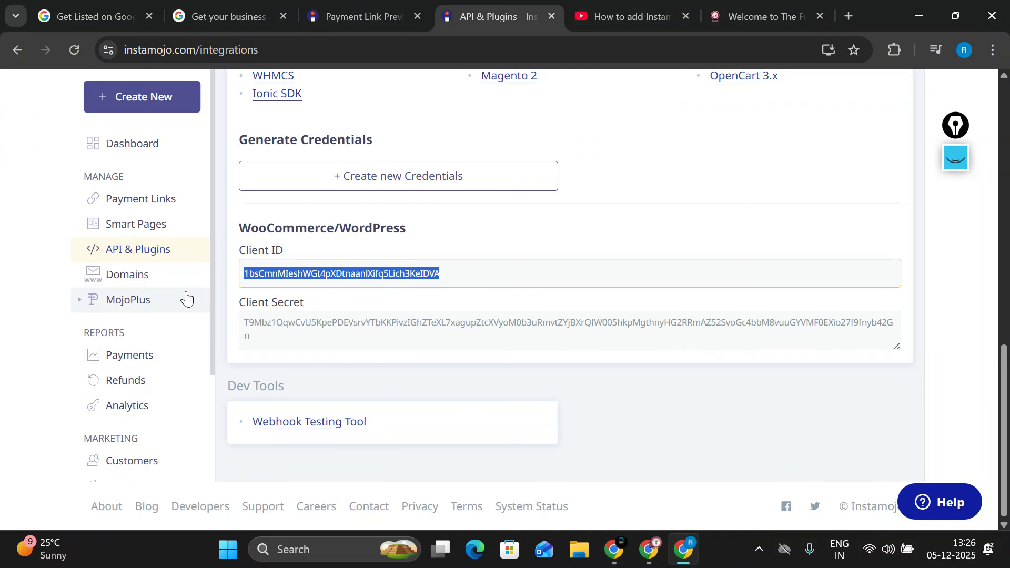
{"action": "right_click", "coordinate": [291, 272]}
{"action": "left_click", "coordinate": [325, 329]}
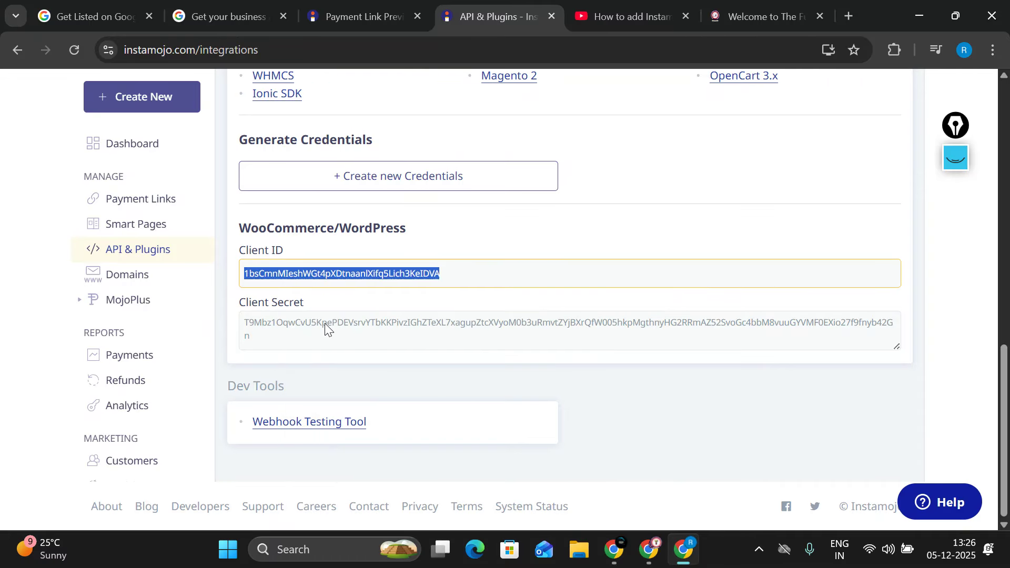
{"action": "key", "text": "alt+Tab"}
{"action": "left_click", "coordinate": [368, 344]}
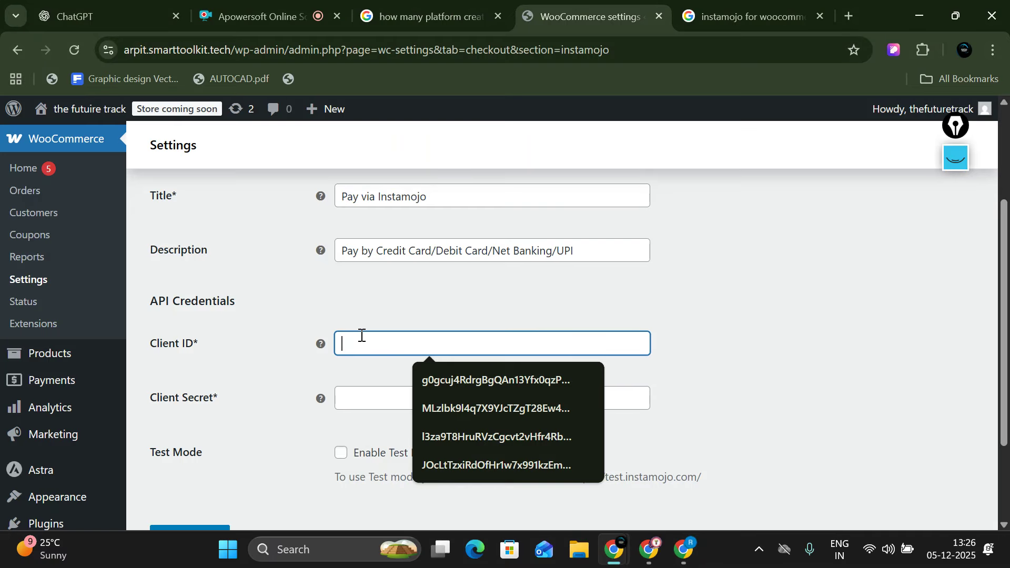
{"action": "key", "text": "ctrl+v"}
Step: Paste the Instamojo Client Secret into its field and save the payment settings
{"action": "left_click", "coordinate": [356, 395]}
{"action": "key", "text": "alt+Tab"}
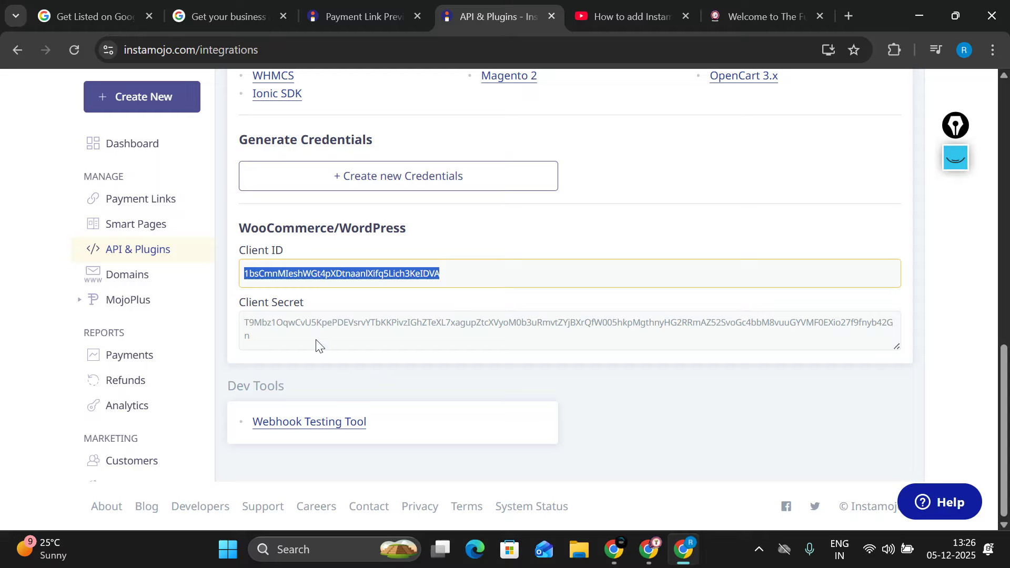
{"action": "left_click_drag", "start_coordinate": [317, 345], "coordinate": [219, 325]}
{"action": "key", "text": "ctrl+c"}
{"action": "key", "text": "alt+Tab"}
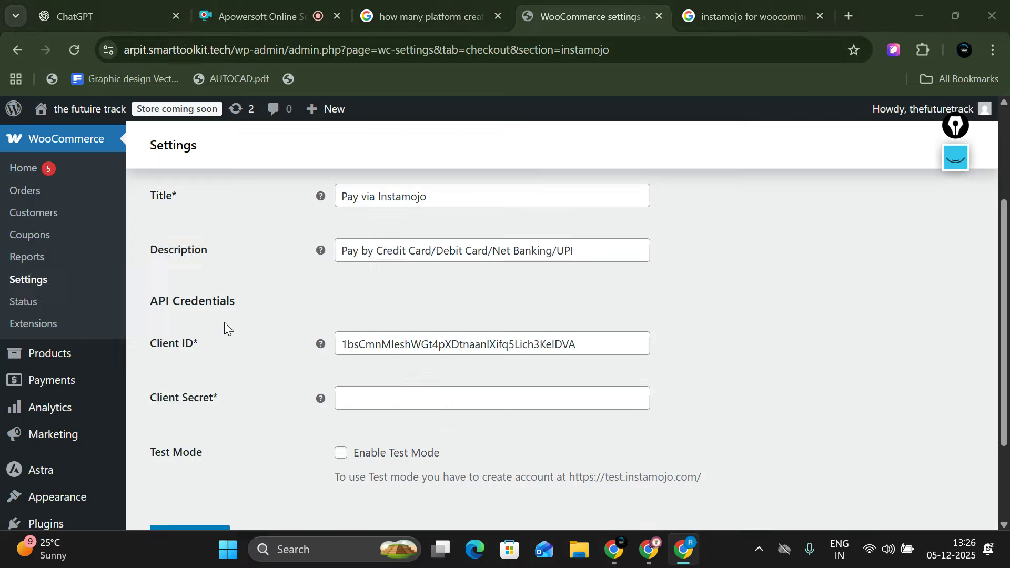
{"action": "left_click", "coordinate": [337, 408]}
{"action": "key", "text": "ctrl+v"}
{"action": "scroll", "coordinate": [704, 411], "scroll_direction": "down", "scroll_amount": 2}
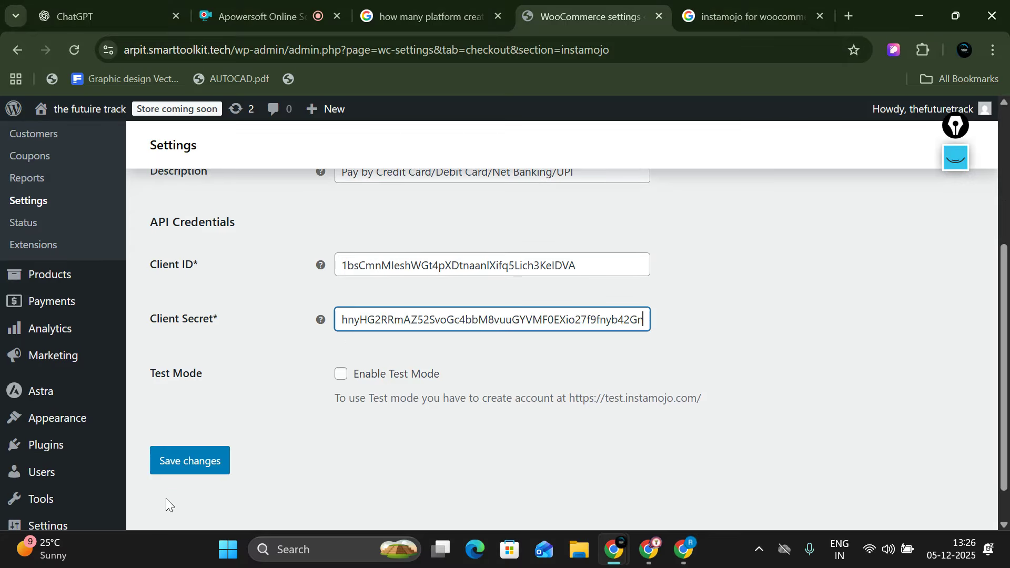
{"action": "left_click", "coordinate": [191, 462]}
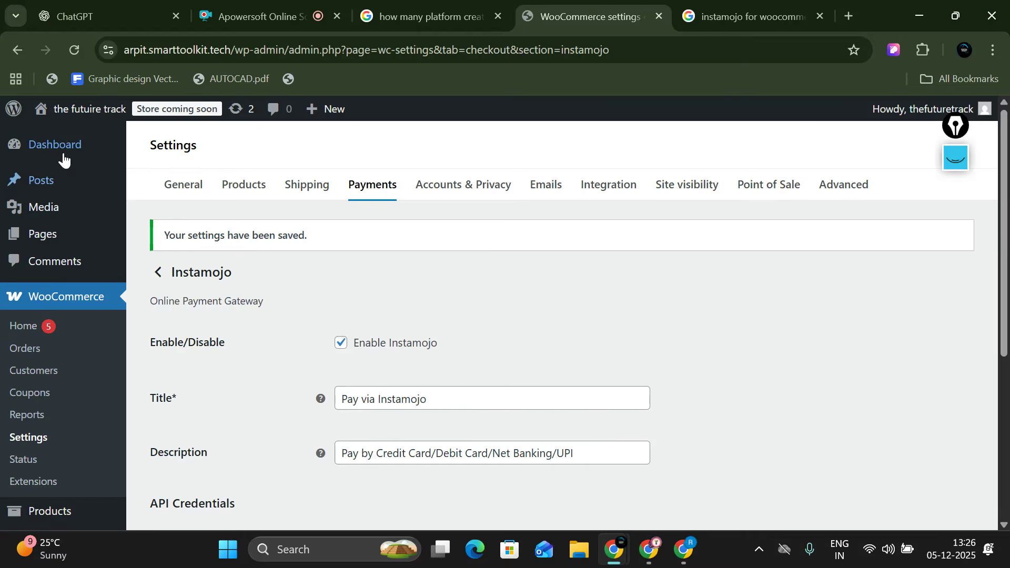
Step: View the site's front page and empty Shop page, then go back to the admin Dashboard
{"action": "left_click", "coordinate": [72, 138]}
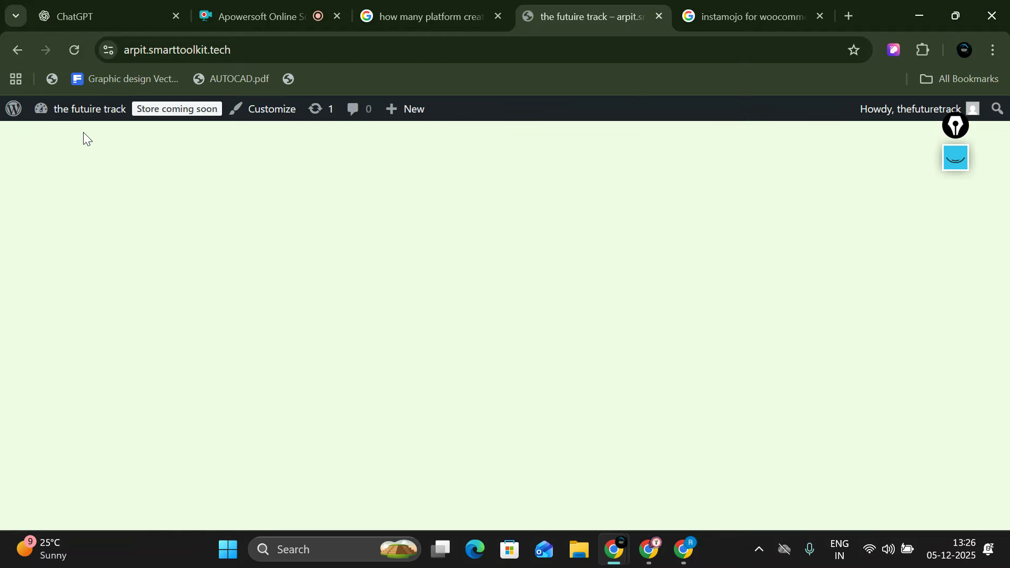
{"action": "mouse_move", "coordinate": [97, 108]}
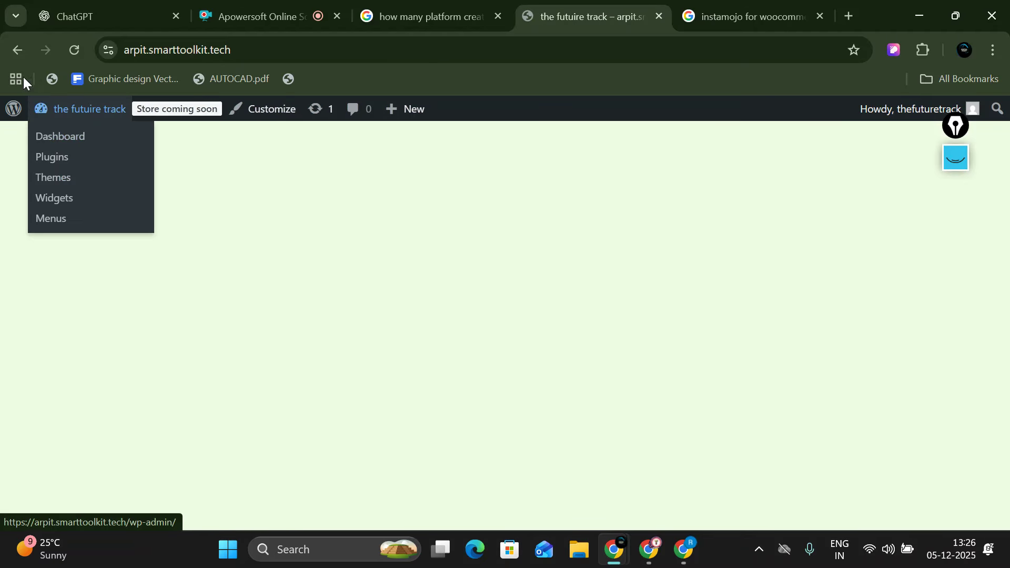
{"action": "left_click", "coordinate": [14, 50]}
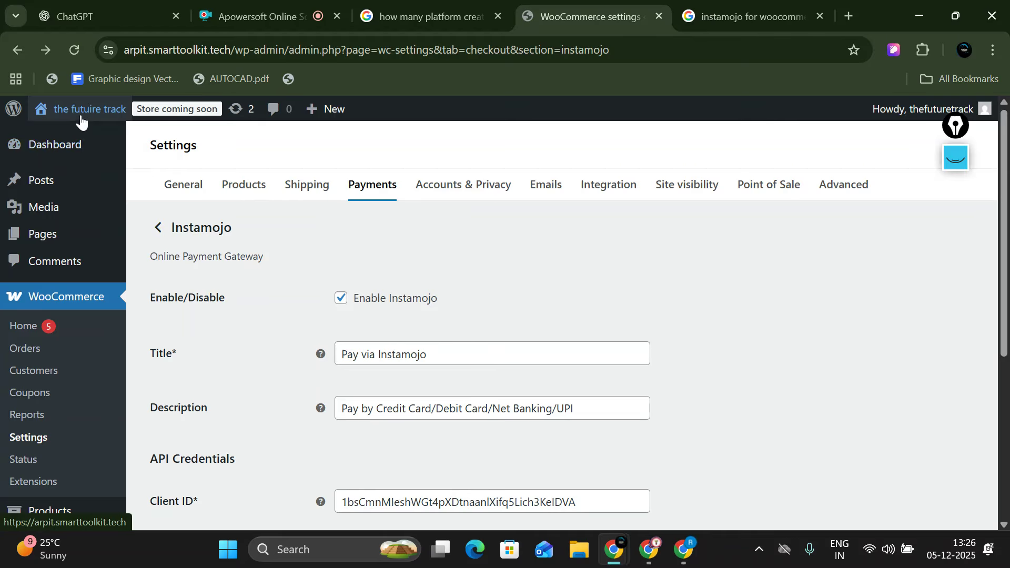
{"action": "mouse_move", "coordinate": [79, 110]}
{"action": "left_click", "coordinate": [88, 166]}
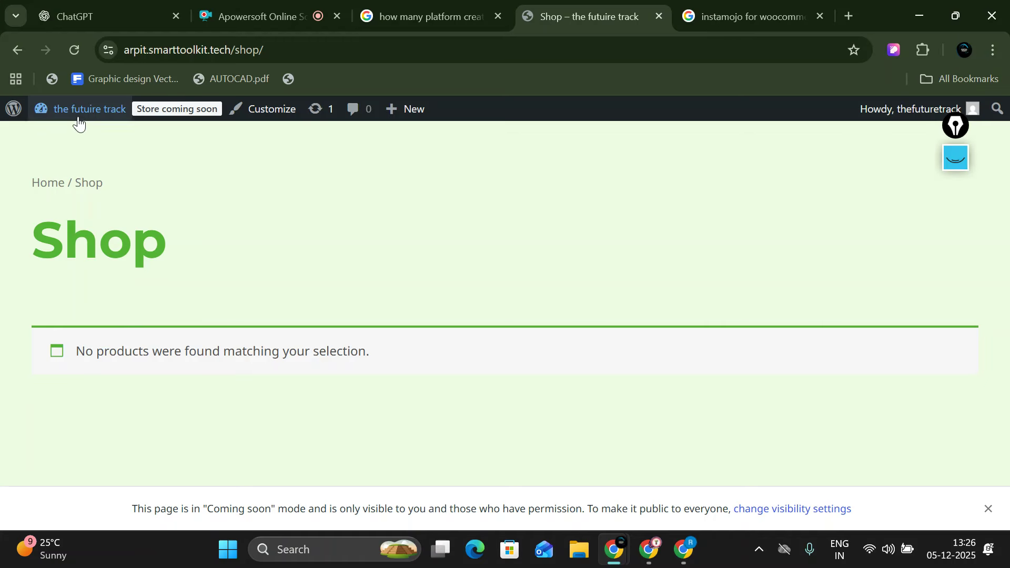
{"action": "mouse_move", "coordinate": [79, 113]}
{"action": "left_click", "coordinate": [79, 139]}
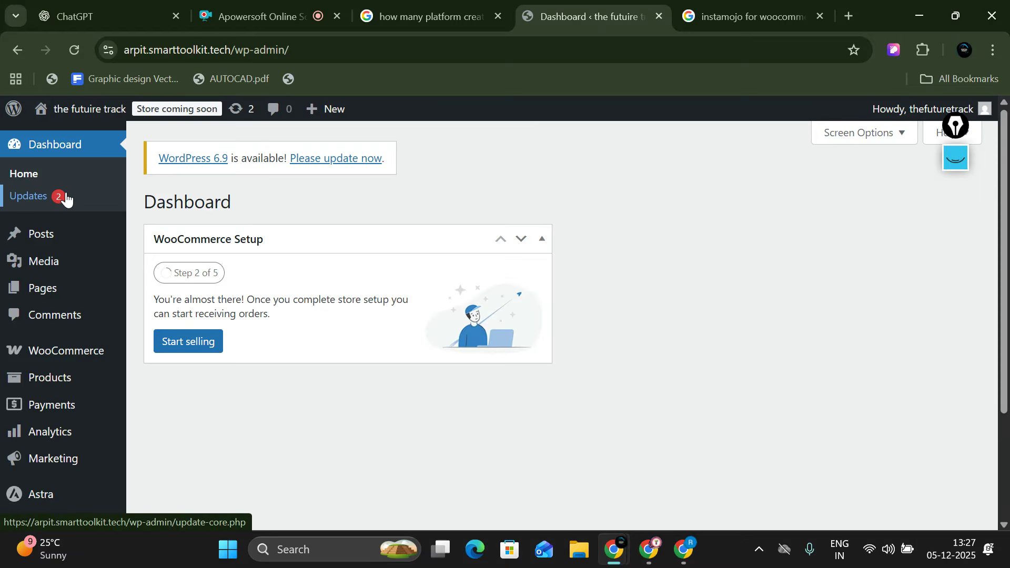
{"action": "scroll", "coordinate": [73, 278], "scroll_direction": "down", "scroll_amount": 3}
{"action": "mouse_move", "coordinate": [72, 289]}
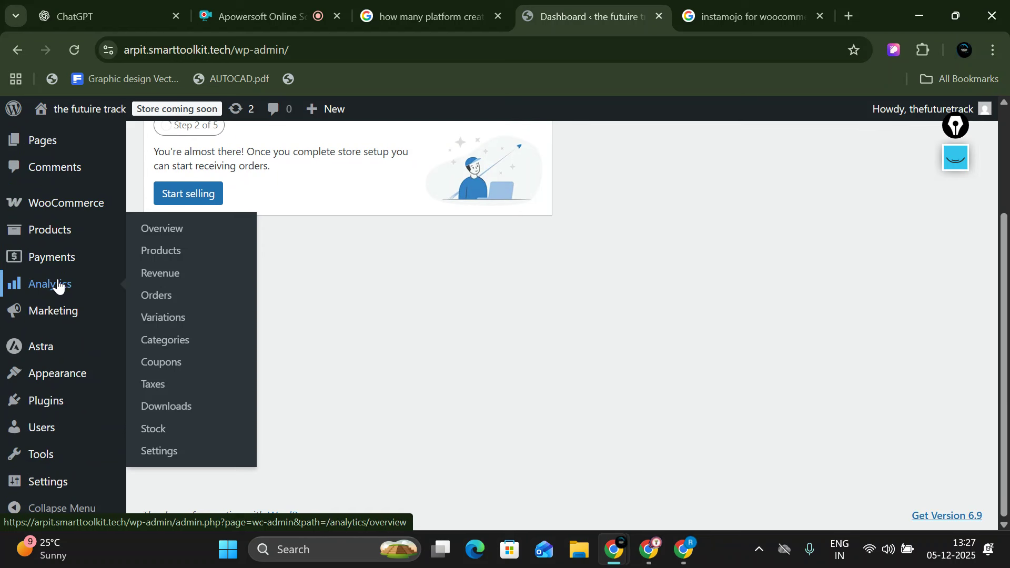
{"action": "mouse_move", "coordinate": [57, 230]}
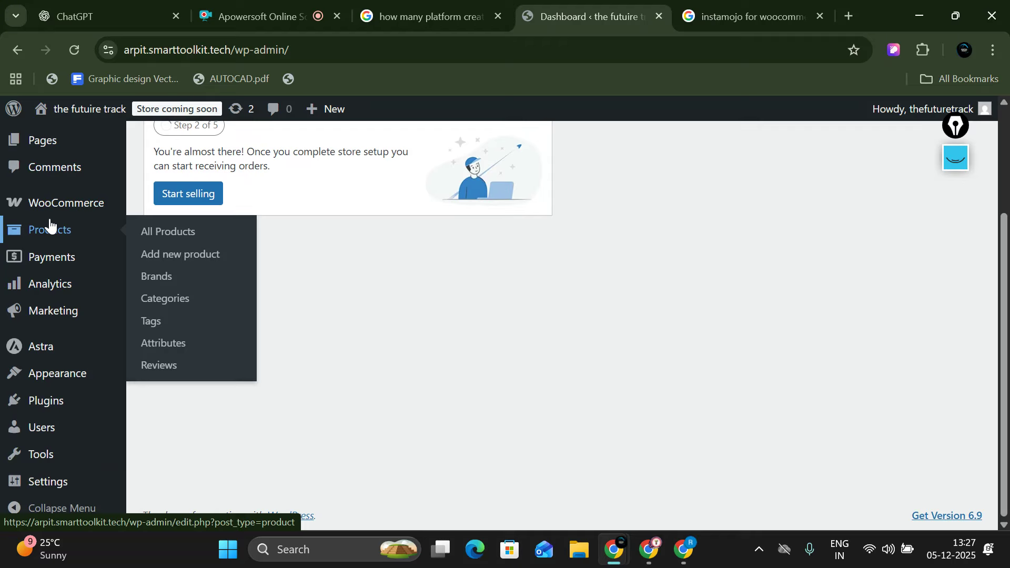
{"action": "mouse_move", "coordinate": [37, 212]}
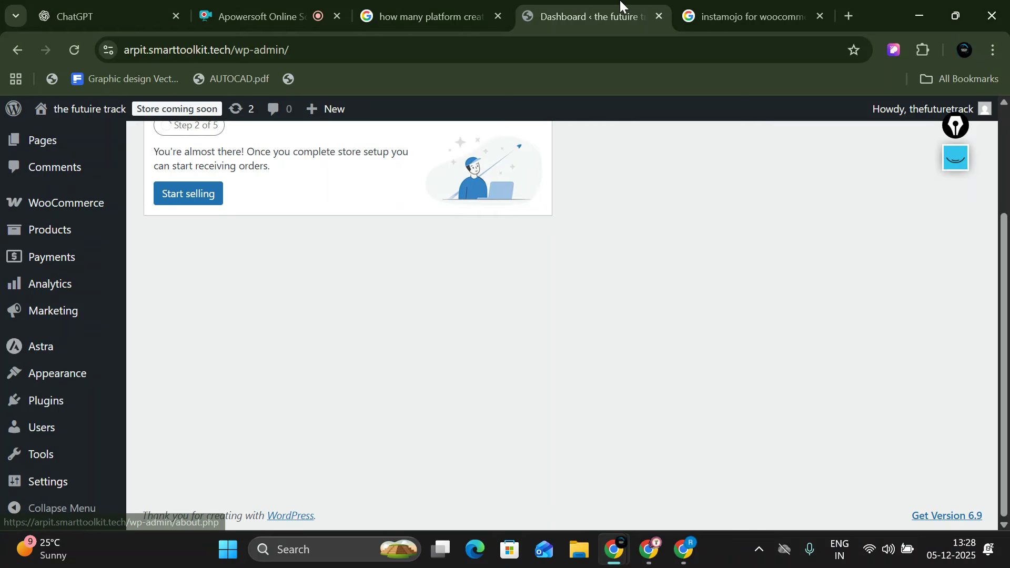
{"action": "scroll", "coordinate": [390, 315], "scroll_direction": "up", "scroll_amount": 3}
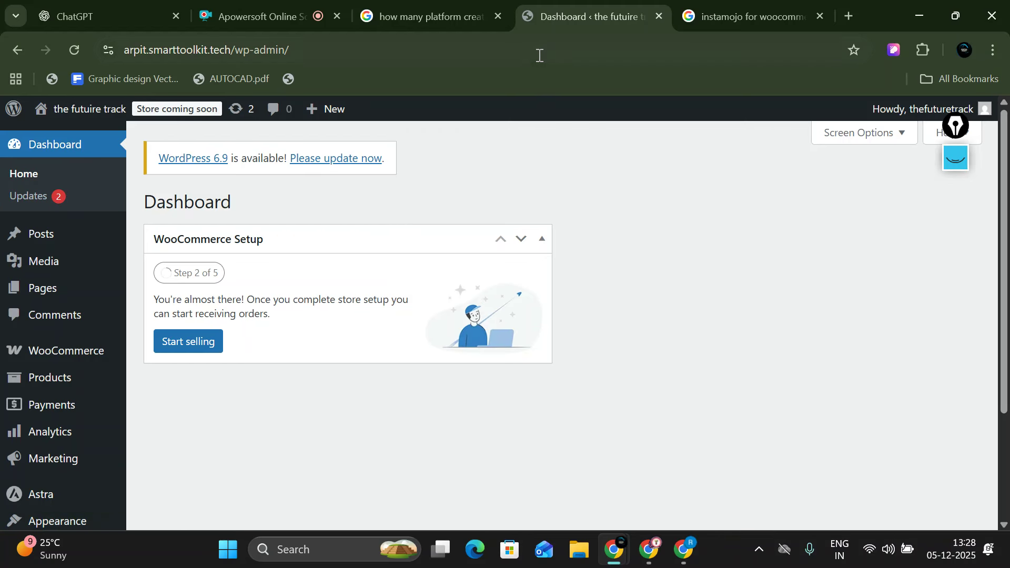
{"action": "scroll", "coordinate": [83, 354], "scroll_direction": "down", "scroll_amount": 3}
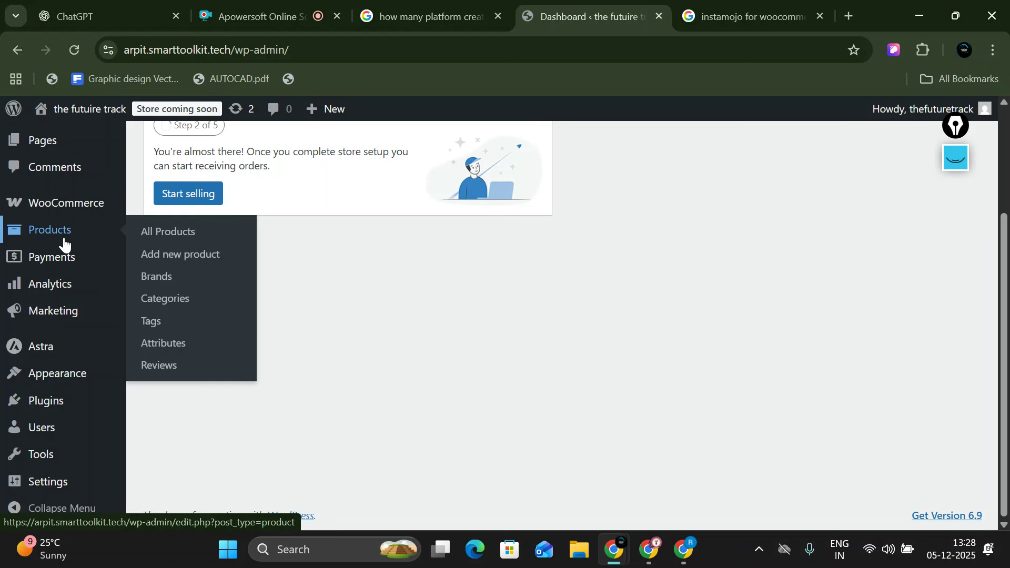
{"action": "mouse_move", "coordinate": [79, 312]}
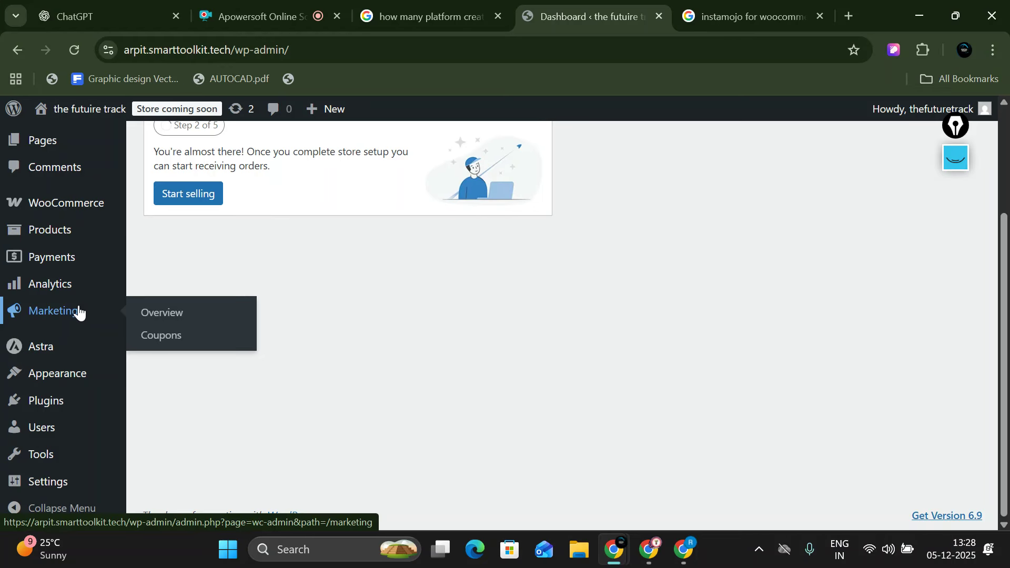
{"action": "mouse_move", "coordinate": [86, 207]}
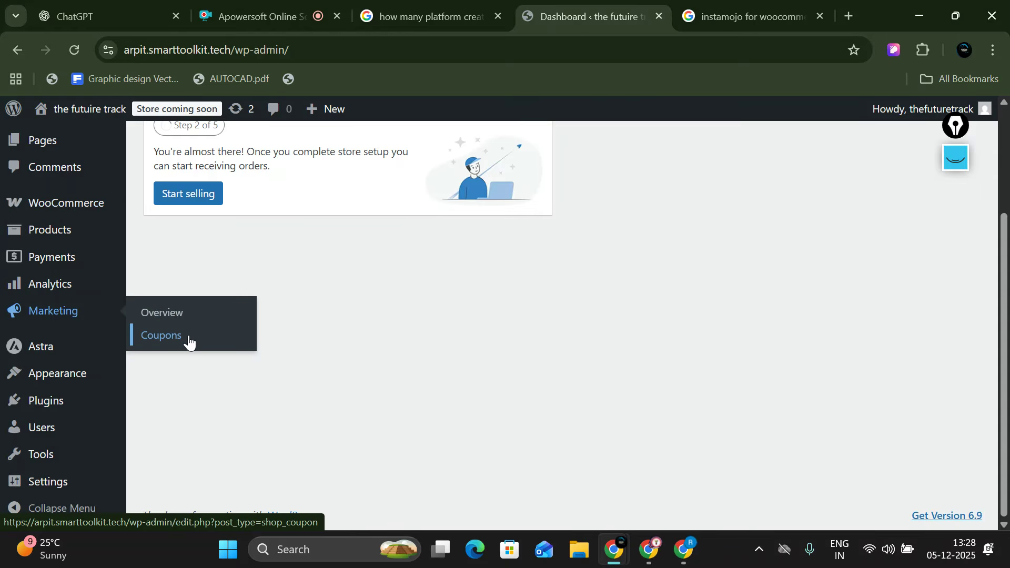
Step: Create the first coupon from Marketing > Coupons with code sis456 and open the discount type list
{"action": "left_click", "coordinate": [189, 341]}
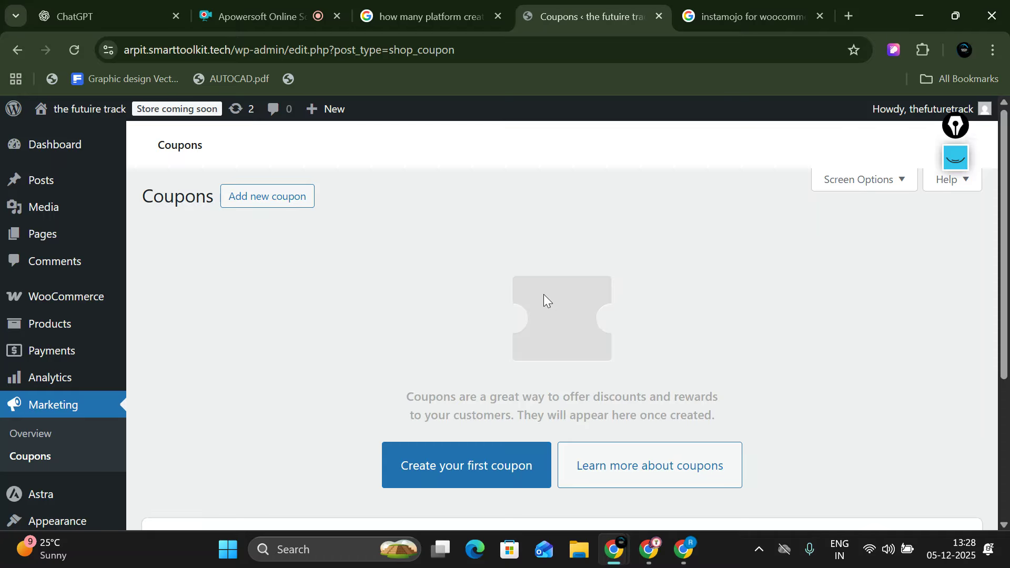
{"action": "scroll", "coordinate": [544, 295], "scroll_direction": "down", "scroll_amount": 3}
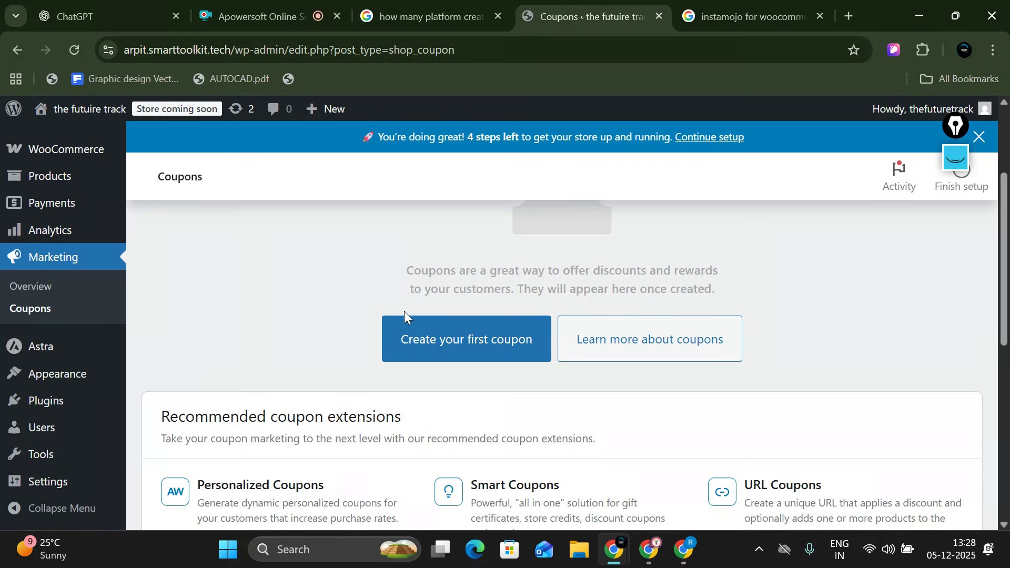
{"action": "left_click", "coordinate": [416, 341]}
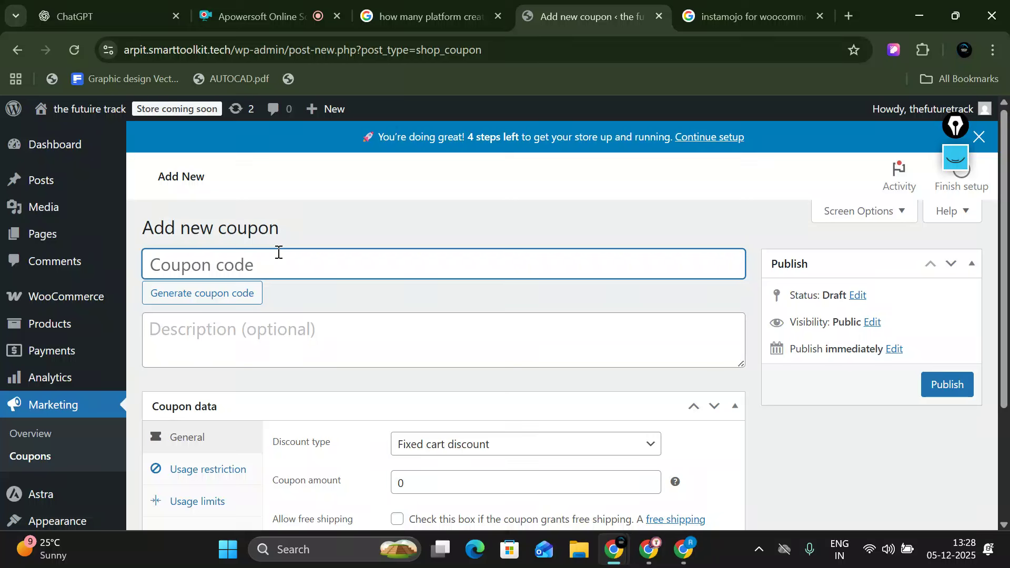
{"action": "type", "text": "si"}
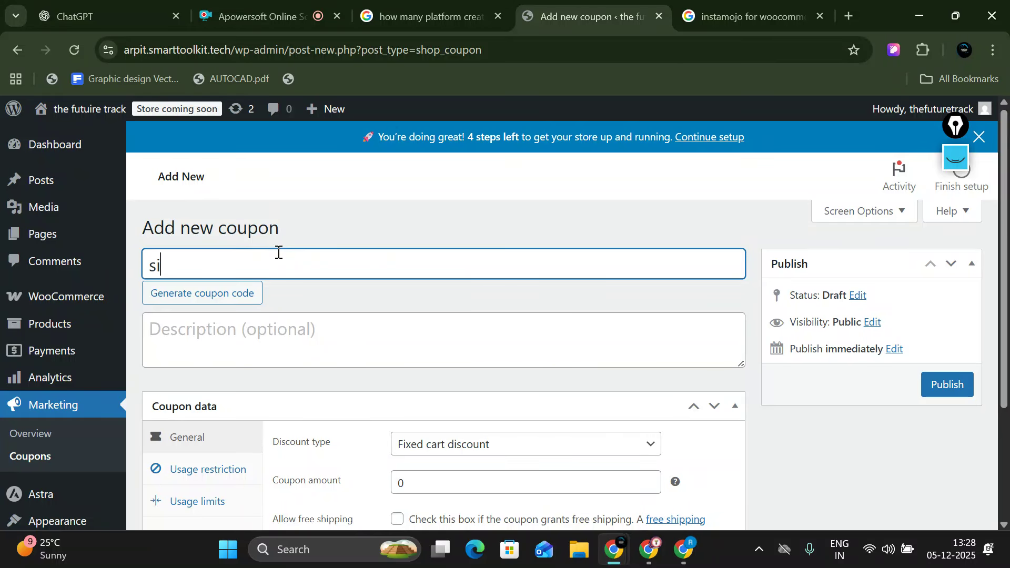
{"action": "type", "text": "s456"}
{"action": "scroll", "coordinate": [278, 304], "scroll_direction": "down", "scroll_amount": 1}
{"action": "scroll", "coordinate": [277, 311], "scroll_direction": "down", "scroll_amount": 1}
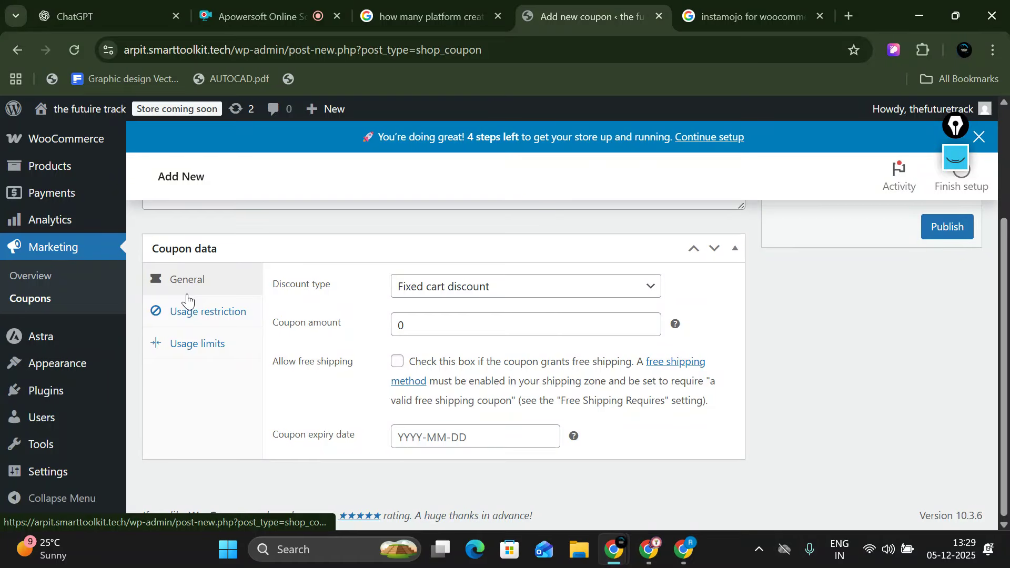
{"action": "left_click", "coordinate": [435, 296]}
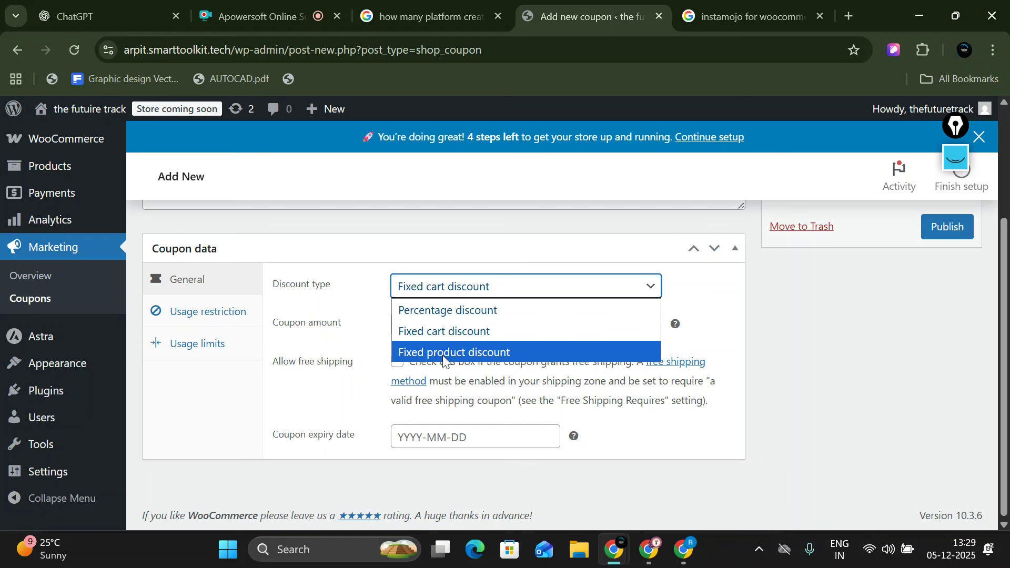
Step: Try the Percentage, Fixed cart and Fixed product discount types, settling on Fixed cart discount
{"action": "left_click", "coordinate": [447, 311]}
{"action": "left_click", "coordinate": [435, 328]}
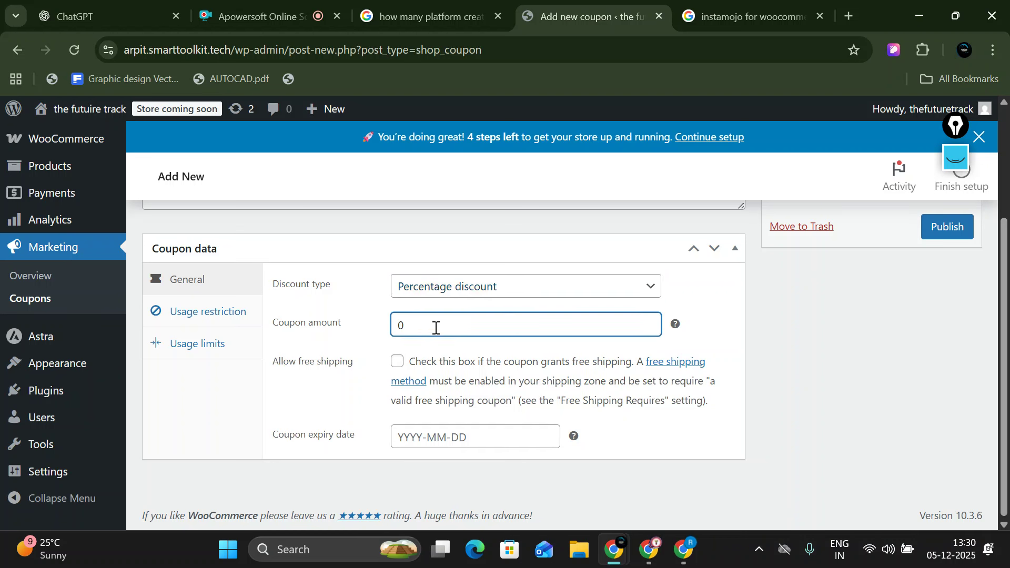
{"action": "left_click", "coordinate": [427, 287]}
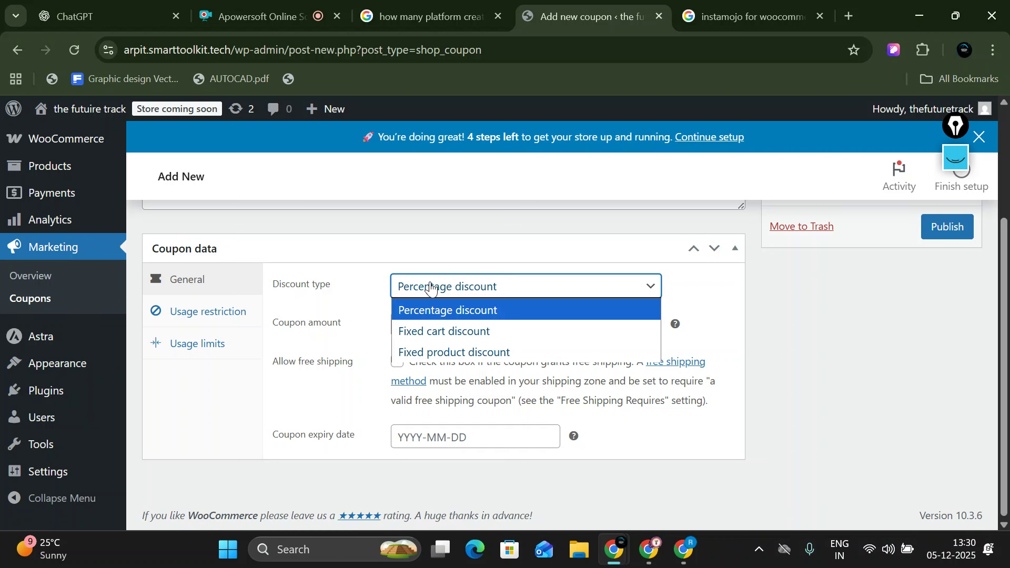
{"action": "left_click", "coordinate": [446, 332]}
{"action": "left_click", "coordinate": [445, 286]}
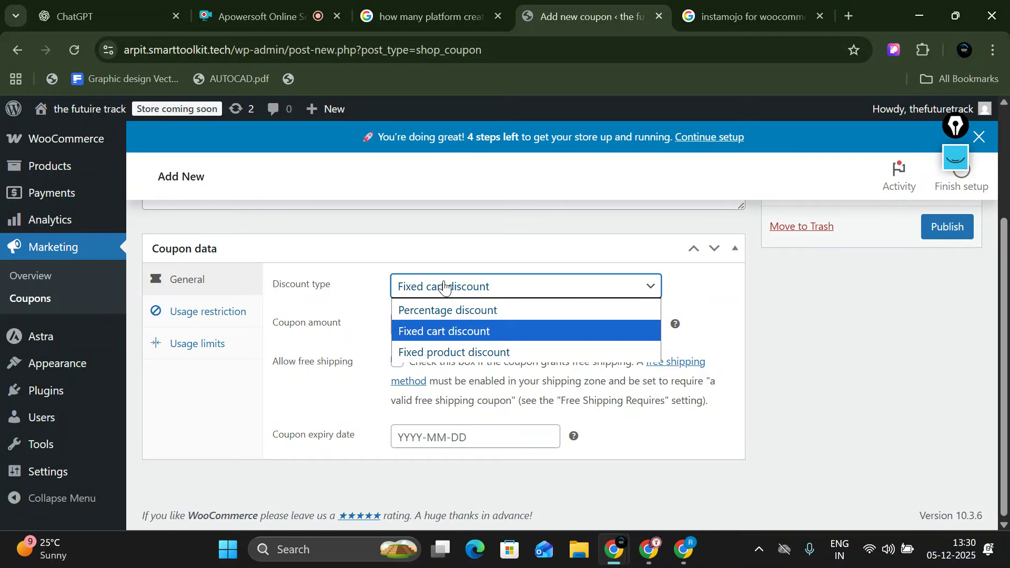
{"action": "left_click", "coordinate": [447, 357]}
{"action": "left_click", "coordinate": [429, 286]}
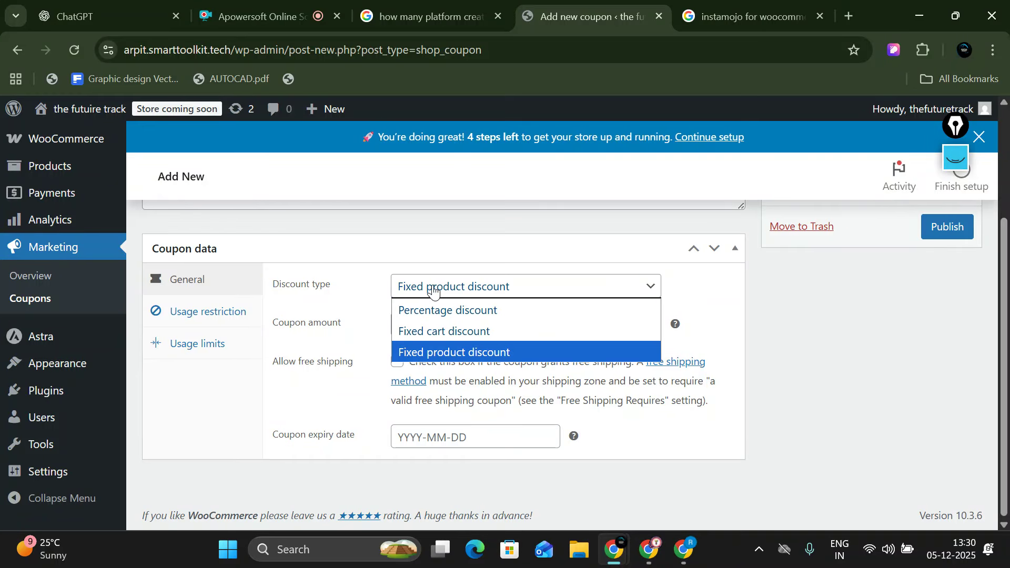
{"action": "left_click", "coordinate": [440, 337]}
Step: Set the coupon amount to 100 and leave Allow free shipping unchecked
{"action": "left_click", "coordinate": [399, 325]}
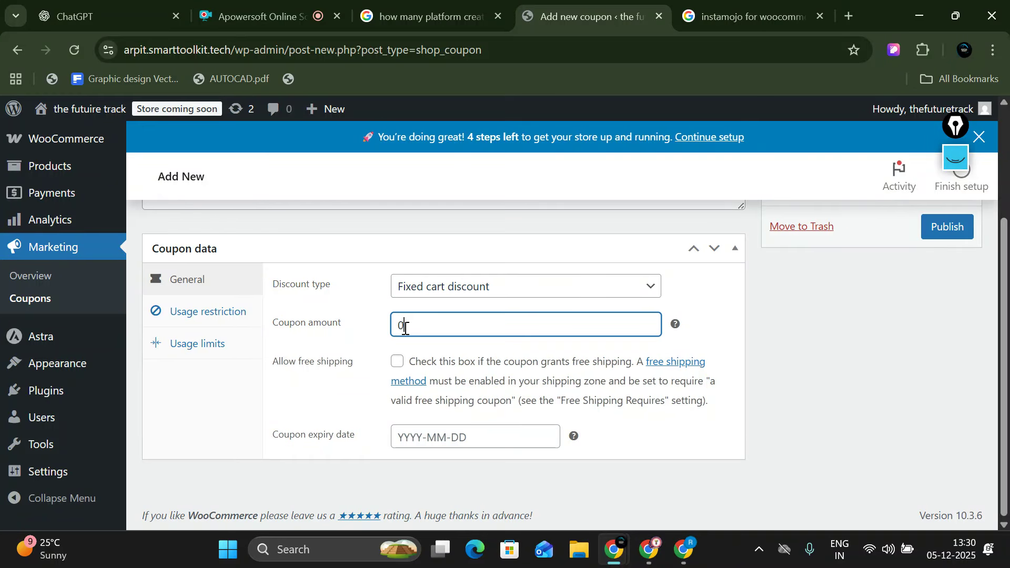
{"action": "left_click_drag", "start_coordinate": [402, 325], "coordinate": [393, 326]}
{"action": "type", "text": "100"}
{"action": "left_click", "coordinate": [395, 363]}
{"action": "left_click", "coordinate": [395, 365]}
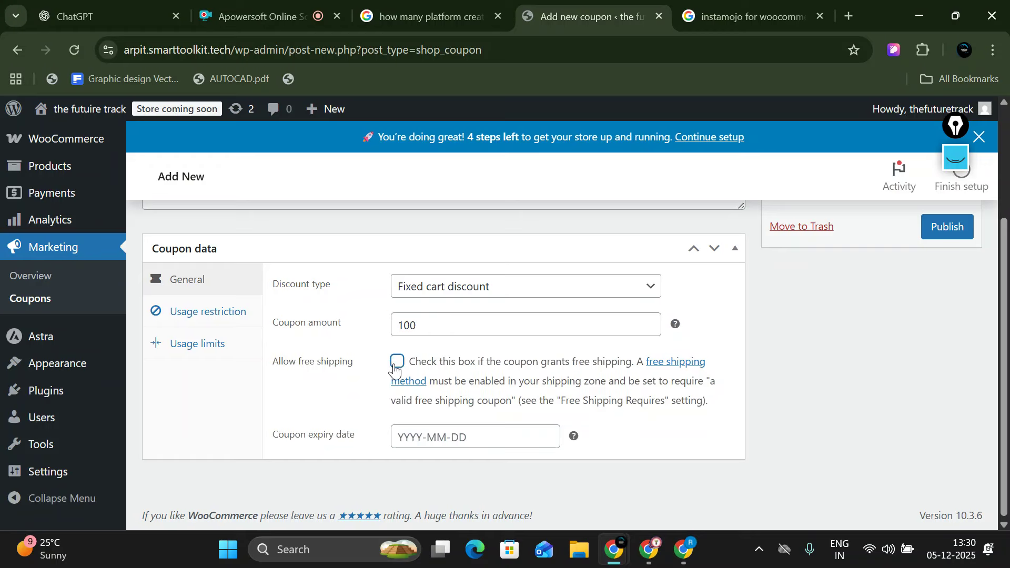
{"action": "left_click_drag", "start_coordinate": [355, 437], "coordinate": [352, 438]}
Step: Set the coupon's minimum spend to 500 and maximum spend to 2000
{"action": "left_click", "coordinate": [219, 309]}
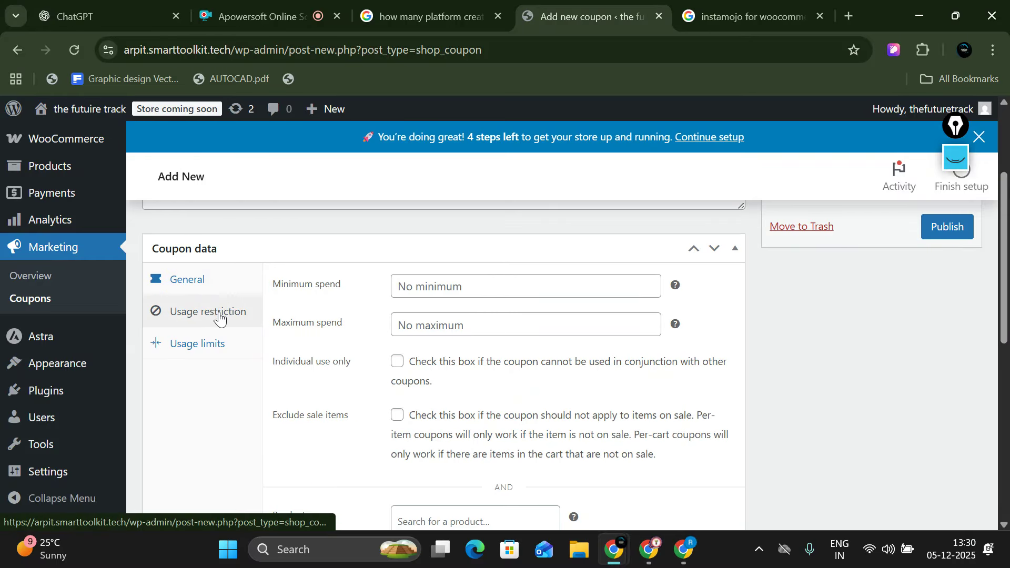
{"action": "left_click", "coordinate": [427, 281]}
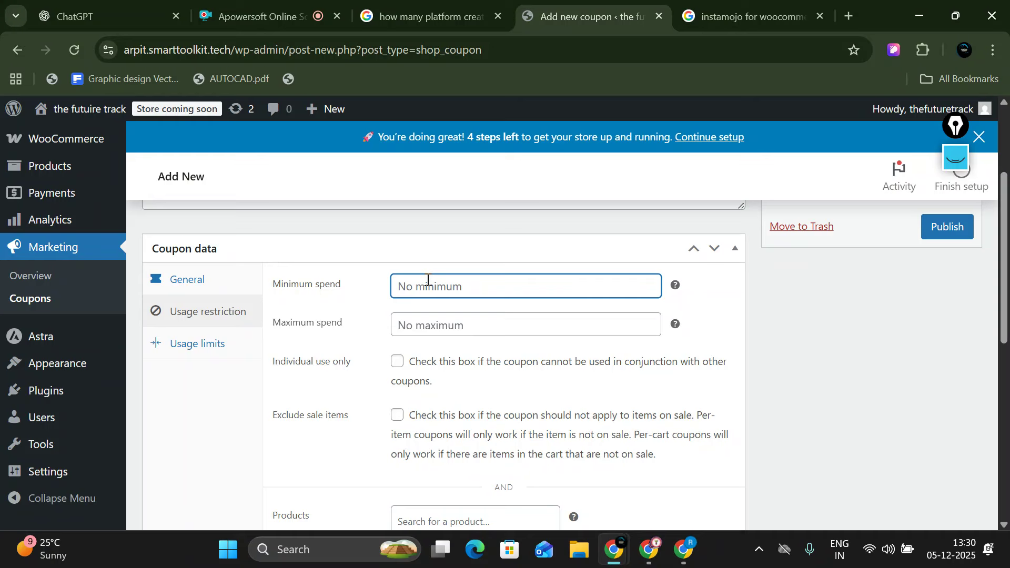
{"action": "type", "text": "500"}
{"action": "left_click", "coordinate": [442, 327]}
{"action": "type", "text": "2000"}
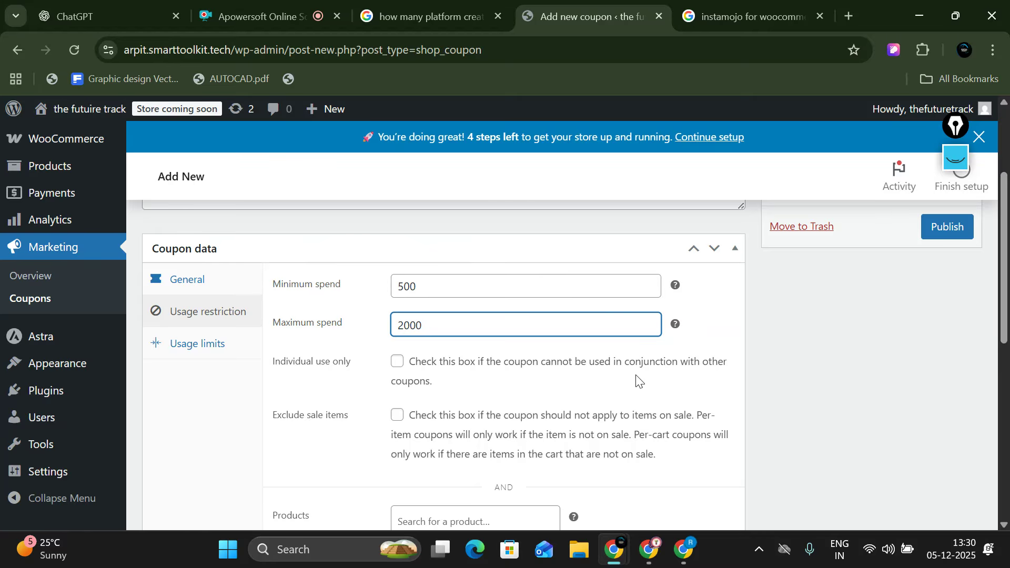
Step: Tick Individual use only, leaving Exclude sale items unchecked
{"action": "left_click", "coordinate": [398, 361]}
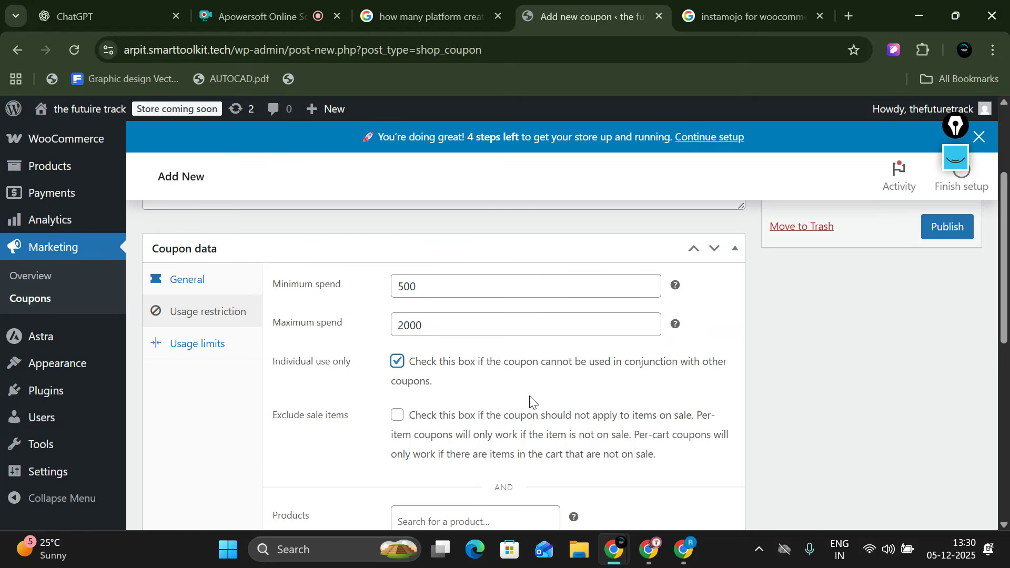
{"action": "scroll", "coordinate": [530, 401], "scroll_direction": "down", "scroll_amount": 1}
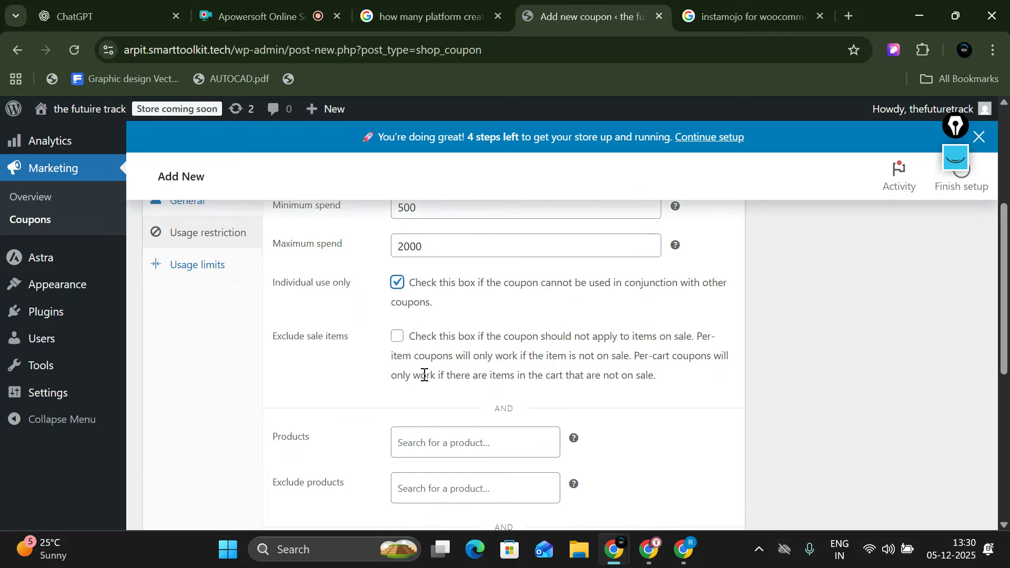
{"action": "left_click", "coordinate": [396, 339]}
{"action": "left_click", "coordinate": [397, 340]}
{"action": "scroll", "coordinate": [533, 372], "scroll_direction": "down", "scroll_amount": 2}
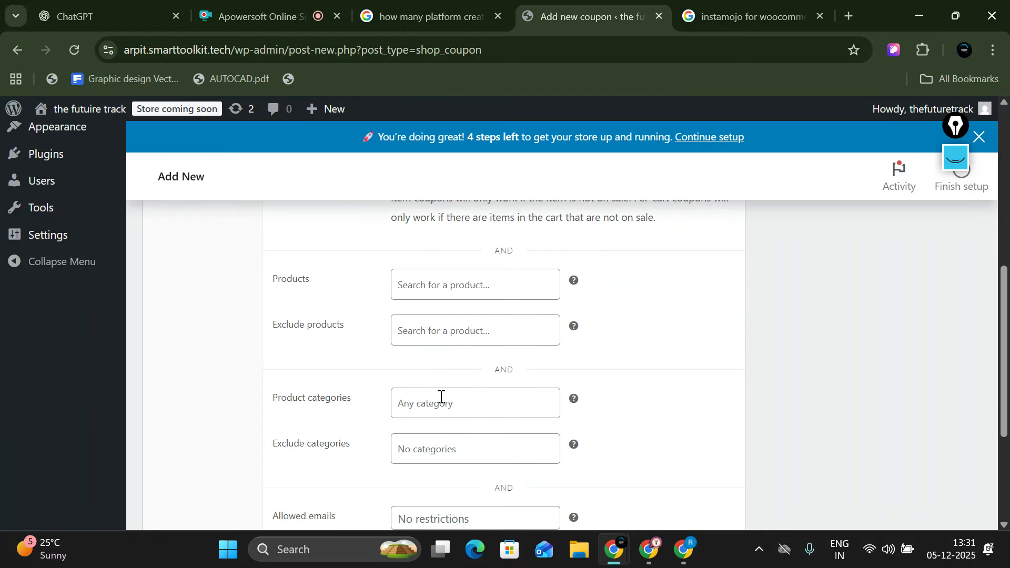
{"action": "scroll", "coordinate": [440, 399], "scroll_direction": "down", "scroll_amount": 3}
{"action": "scroll", "coordinate": [394, 451], "scroll_direction": "up", "scroll_amount": 8}
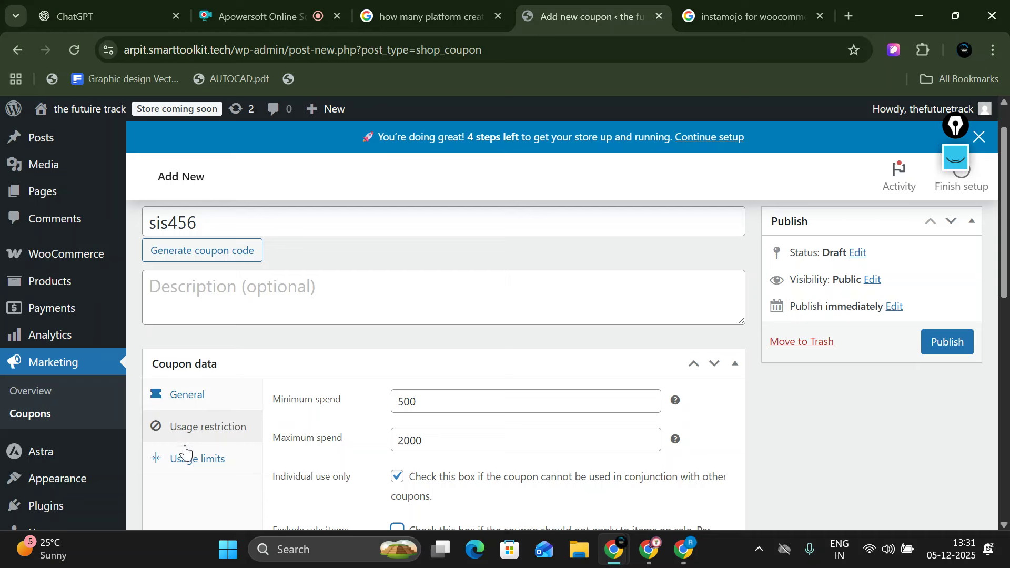
{"action": "scroll", "coordinate": [184, 451], "scroll_direction": "down", "scroll_amount": 1}
Step: Set Usage limit per coupon to 5 and Usage limit per user to 3
{"action": "left_click", "coordinate": [212, 389]}
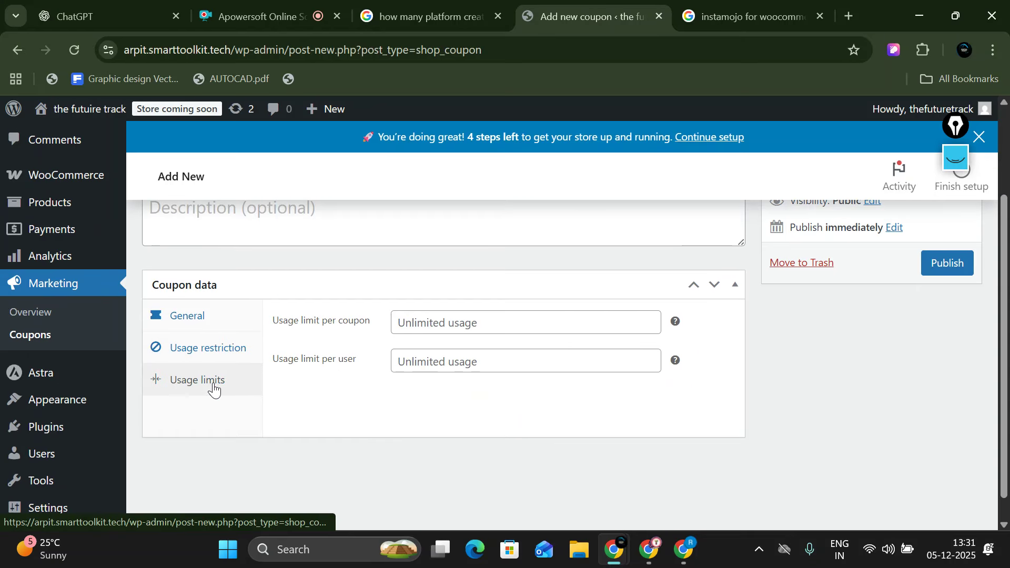
{"action": "left_click", "coordinate": [467, 323]}
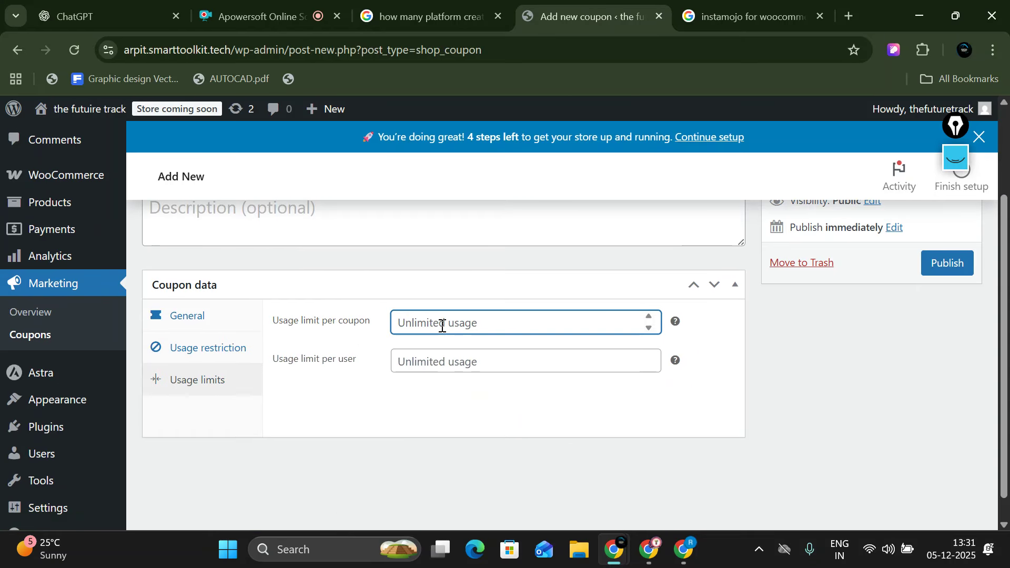
{"action": "type", "text": "5"}
{"action": "left_click", "coordinate": [426, 365]}
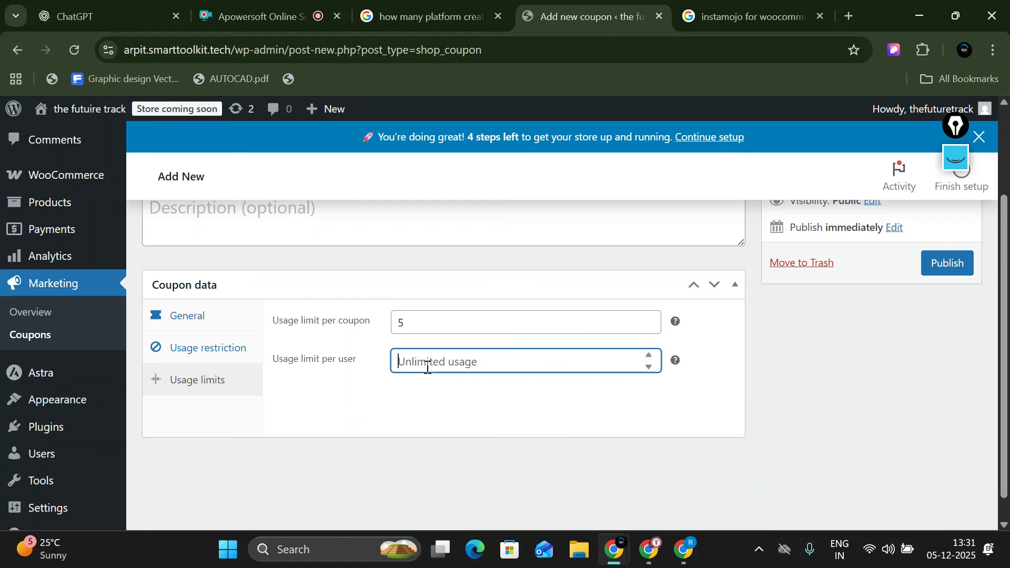
{"action": "type", "text": "4"}
{"action": "key", "text": "BackSpace"}
{"action": "type", "text": "3"}
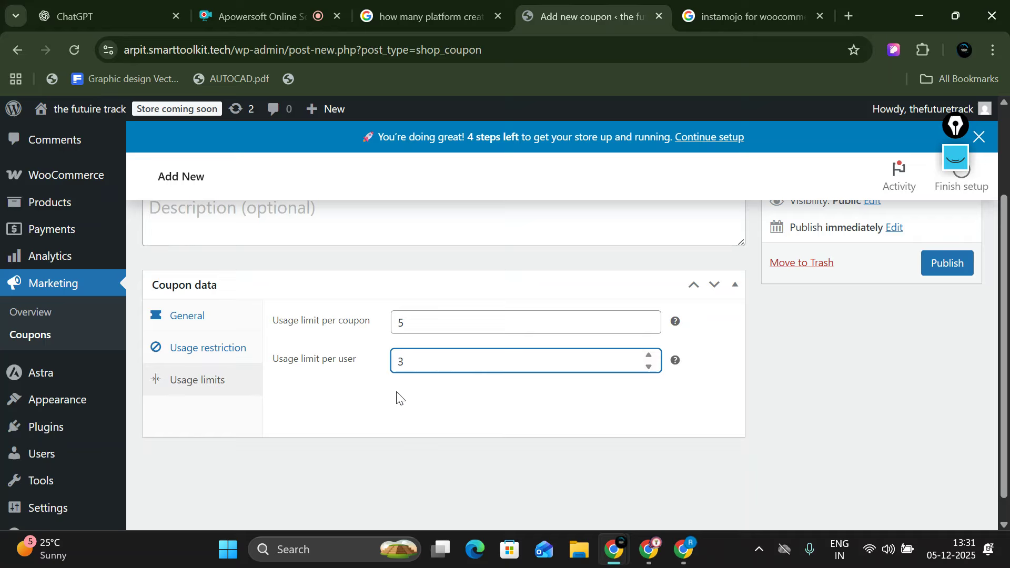
{"action": "left_click", "coordinate": [397, 403]}
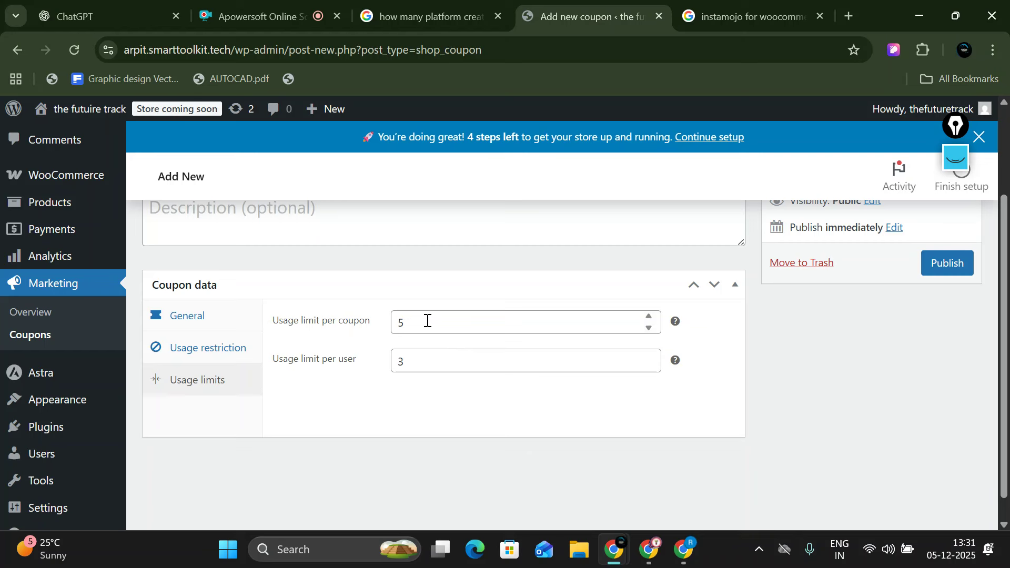
Step: Publish coupon sis456 and review the Coupon updated confirmation page
{"action": "left_click", "coordinate": [947, 263]}
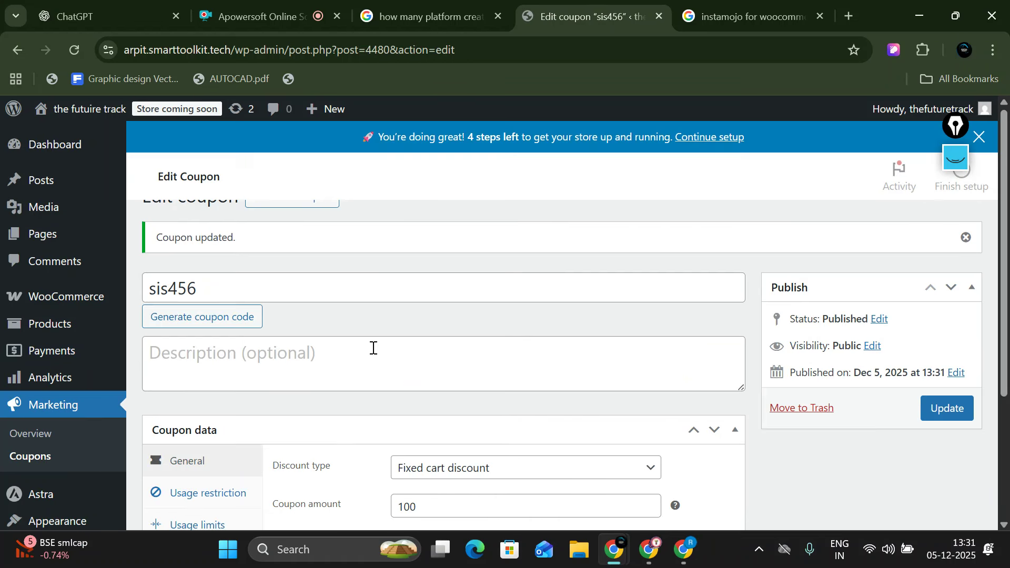
{"action": "scroll", "coordinate": [660, 356], "scroll_direction": "down", "scroll_amount": 3}
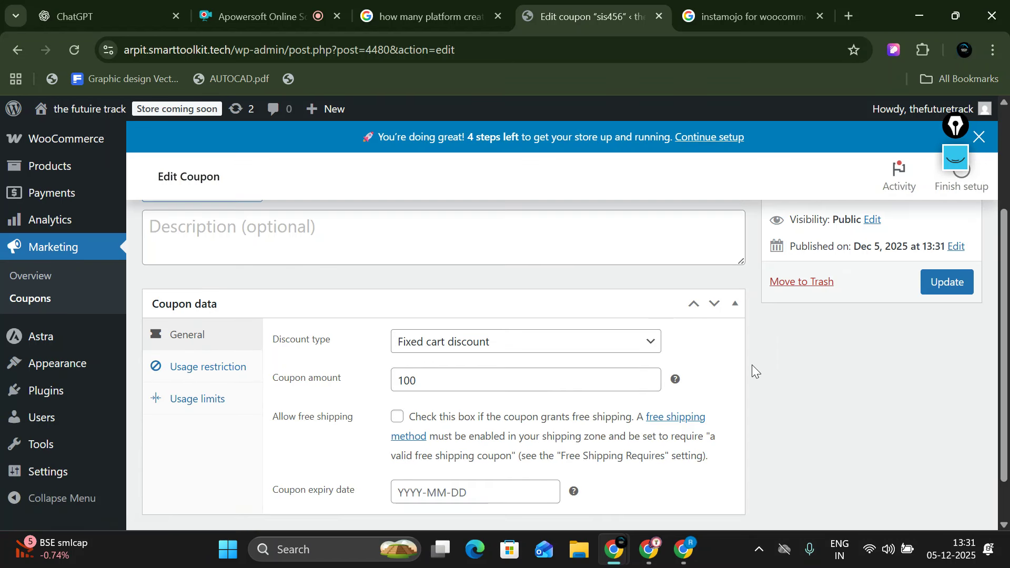
{"action": "scroll", "coordinate": [372, 360], "scroll_direction": "down", "scroll_amount": 2}
{"action": "scroll", "coordinate": [378, 365], "scroll_direction": "up", "scroll_amount": 5}
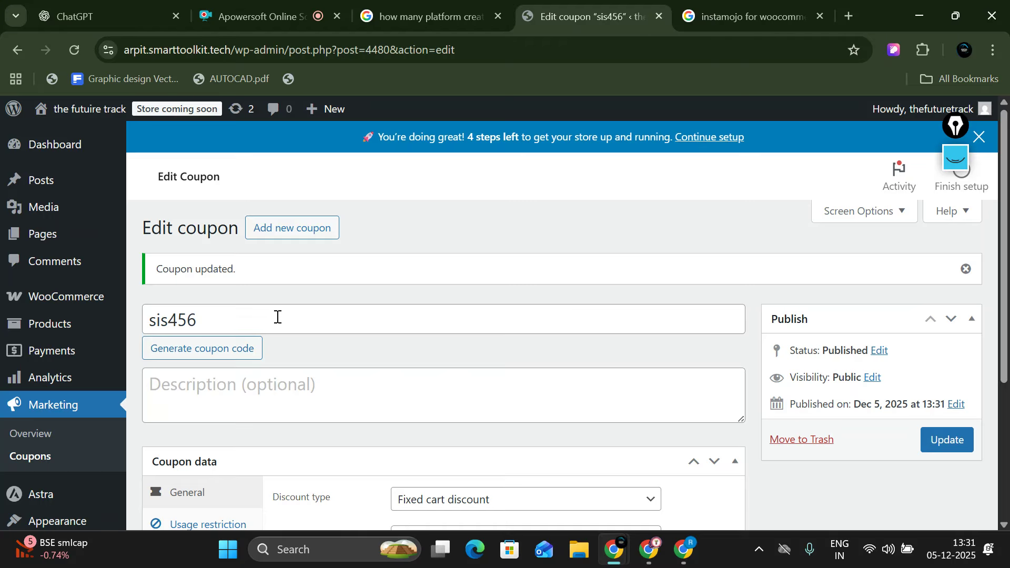
{"action": "scroll", "coordinate": [279, 320], "scroll_direction": "down", "scroll_amount": 4}
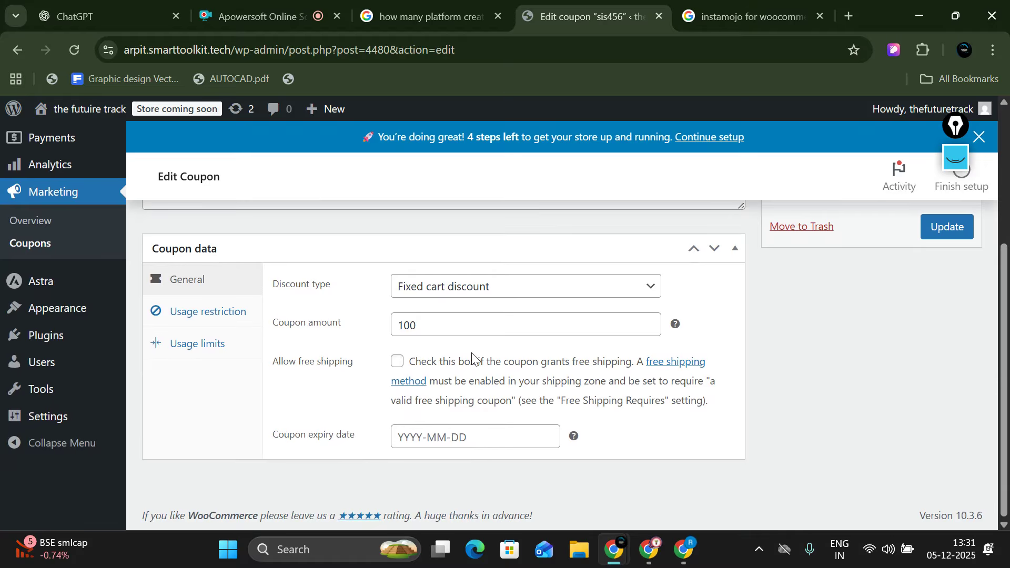
{"action": "scroll", "coordinate": [128, 299], "scroll_direction": "up", "scroll_amount": 5}
{"action": "scroll", "coordinate": [58, 421], "scroll_direction": "down", "scroll_amount": 2}
Step: Go to Marketing > Overview to see channels like Google for WooCommerce and Pinterest
{"action": "mouse_move", "coordinate": [48, 400]}
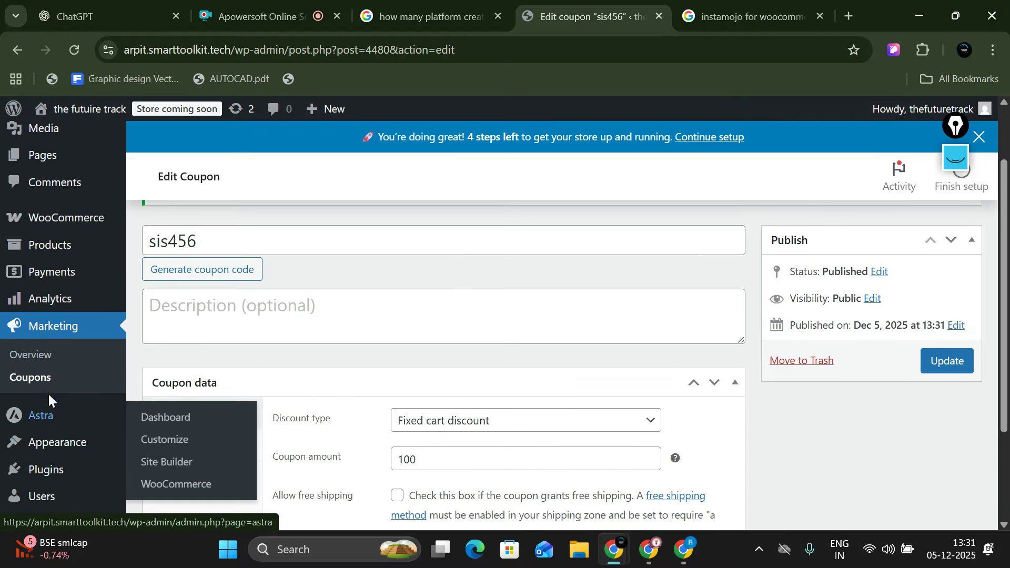
{"action": "left_click", "coordinate": [41, 355]}
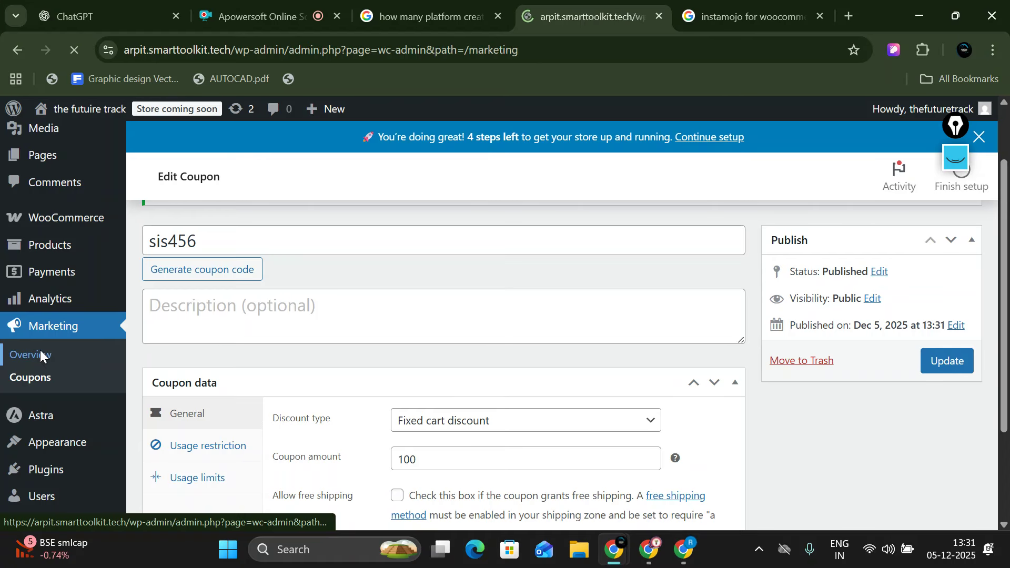
{"action": "scroll", "coordinate": [445, 305], "scroll_direction": "down", "scroll_amount": 4}
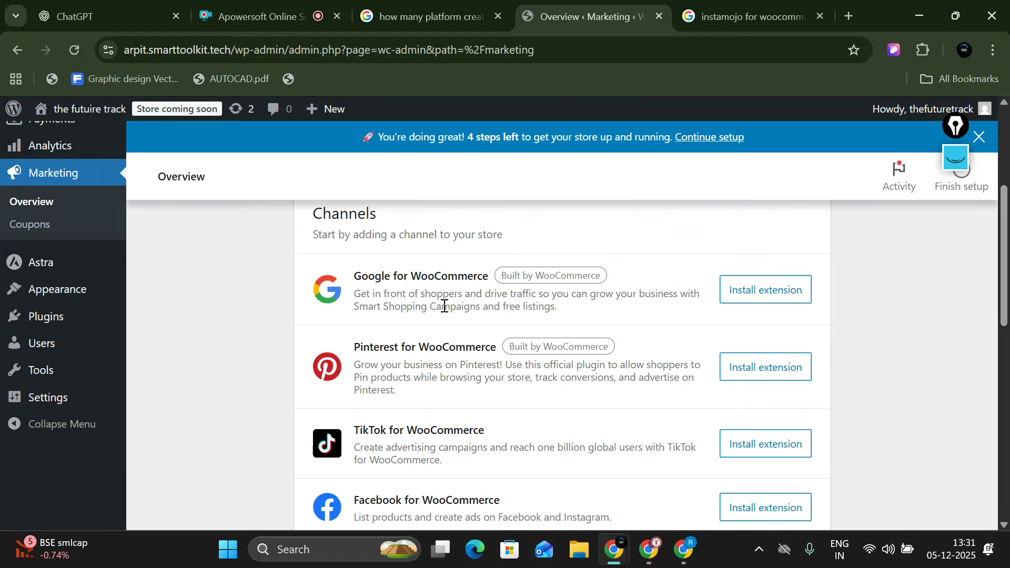
{"action": "scroll", "coordinate": [79, 310], "scroll_direction": "up", "scroll_amount": 3}
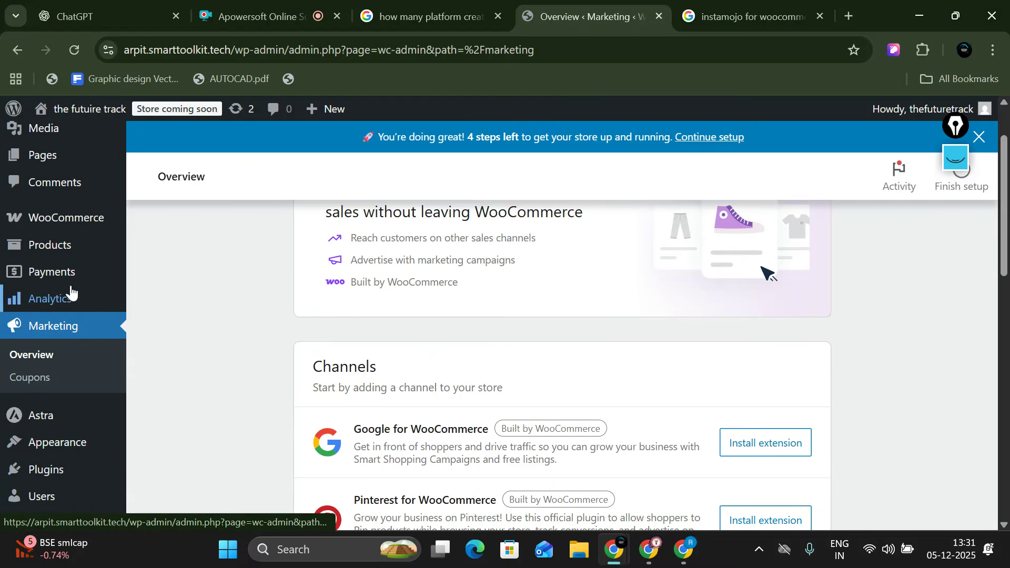
{"action": "mouse_move", "coordinate": [61, 255]}
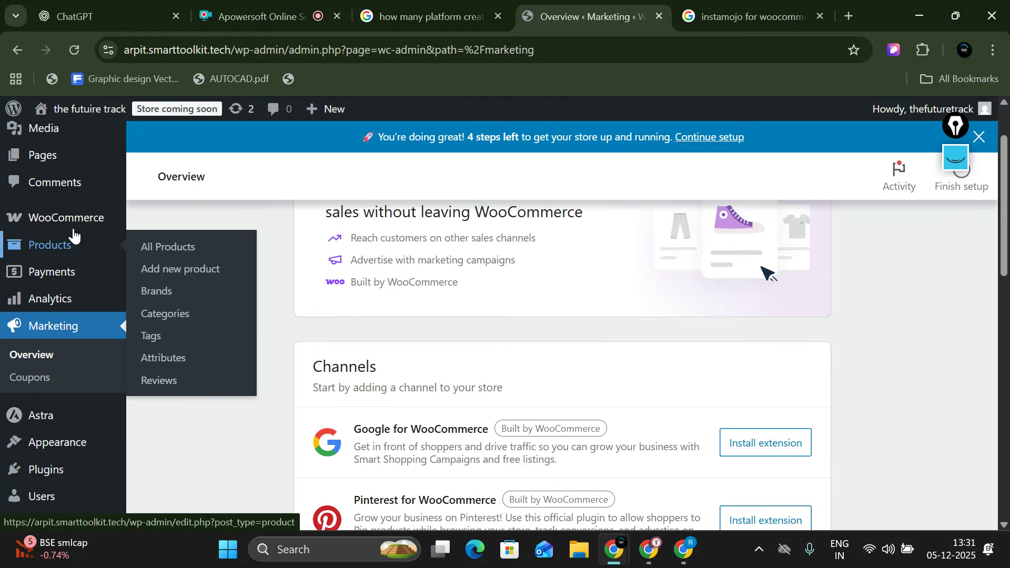
{"action": "mouse_move", "coordinate": [75, 231]}
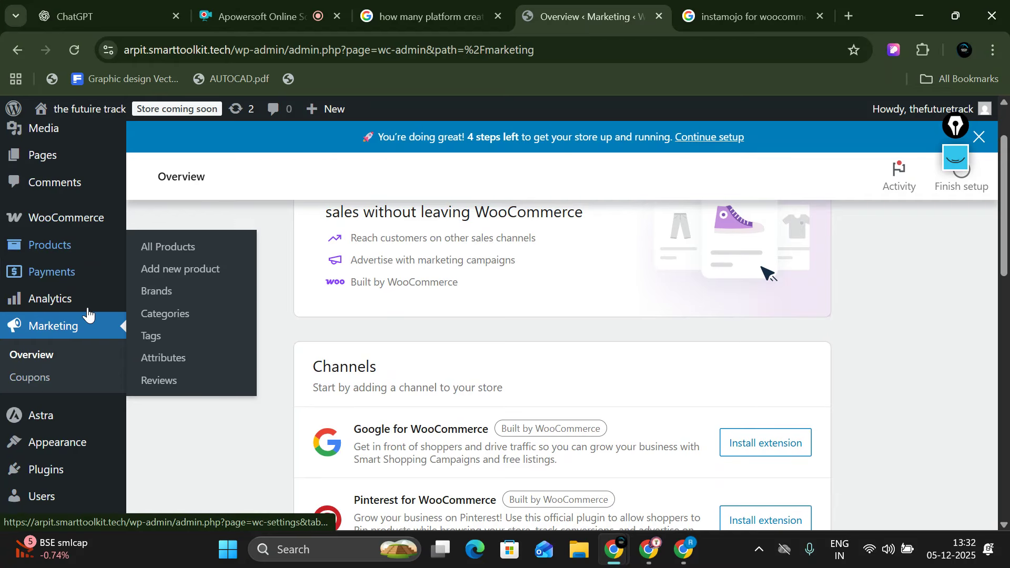
Step: With Epic Pen, draw a yellow S, then a black S, checkmark and V
{"action": "left_click", "coordinate": [960, 164]}
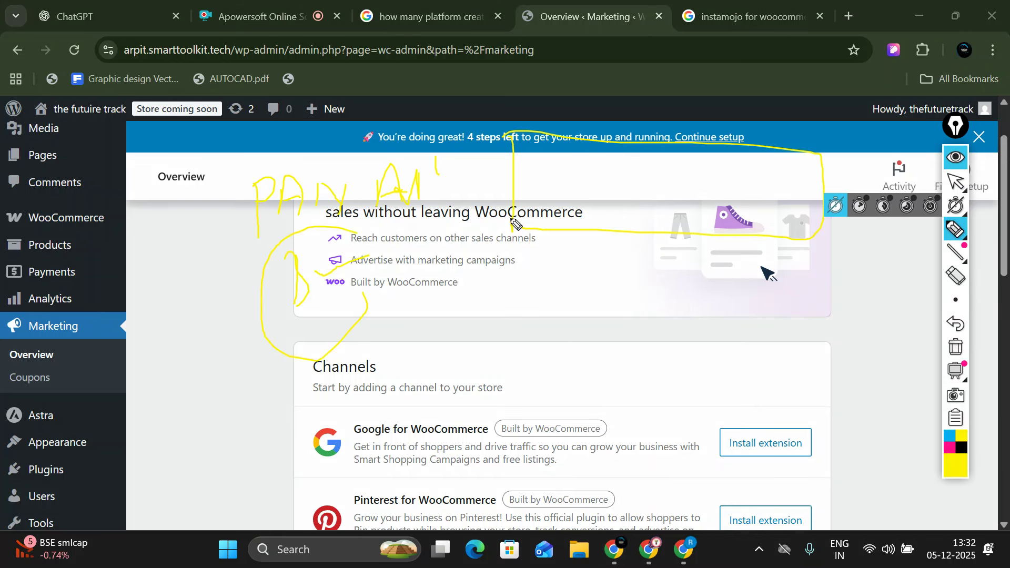
{"action": "mouse_move", "coordinate": [245, 314]}
{"action": "left_mouse_down"}
{"action": "mouse_move", "coordinate": [253, 345]}
{"action": "mouse_move", "coordinate": [231, 363]}
{"action": "left_mouse_up"}
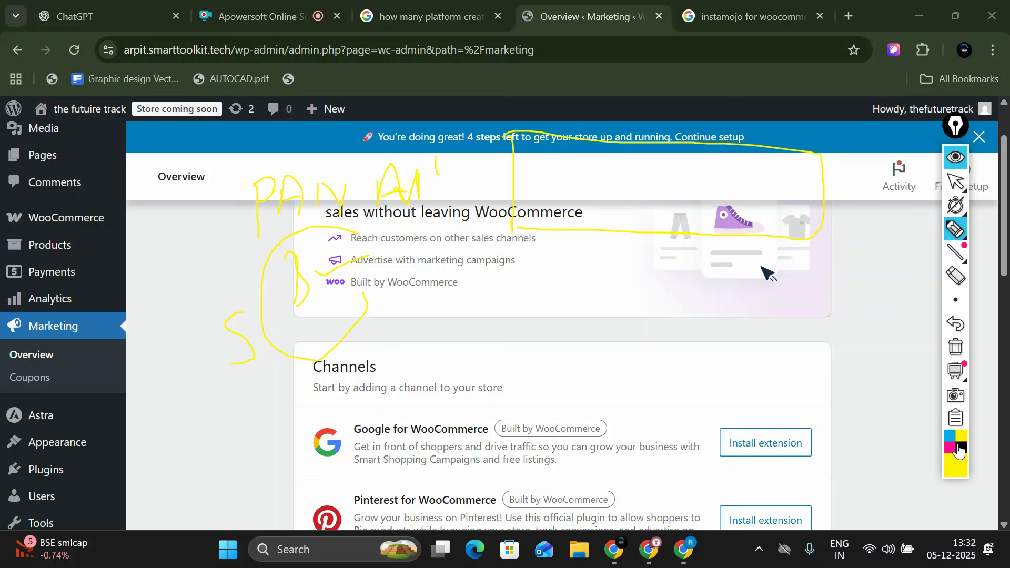
{"action": "left_click", "coordinate": [961, 447]}
{"action": "mouse_move", "coordinate": [233, 405]}
{"action": "left_mouse_down"}
{"action": "mouse_move", "coordinate": [210, 409]}
{"action": "mouse_move", "coordinate": [198, 483]}
{"action": "left_mouse_up"}
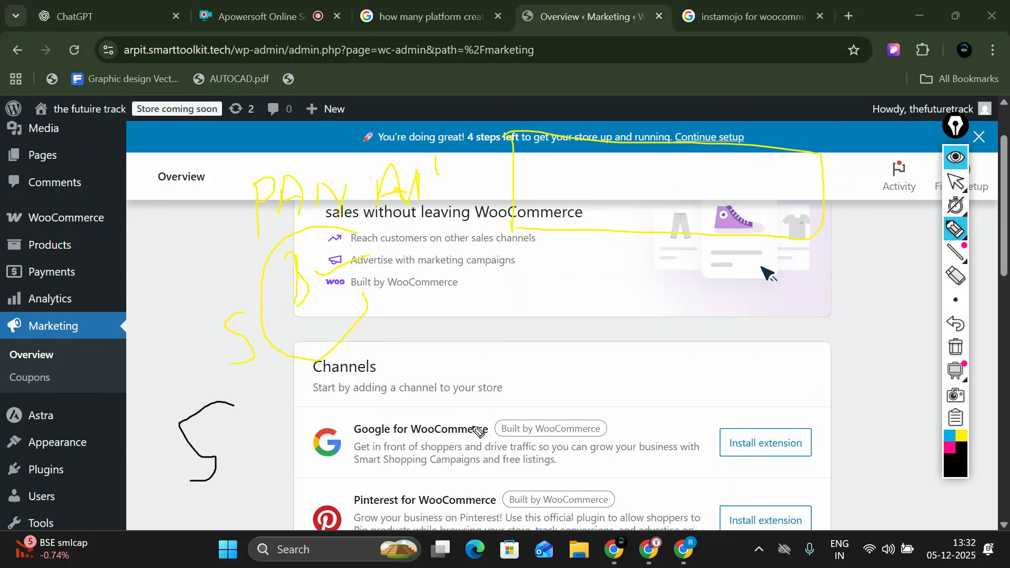
{"action": "left_click_drag", "start_coordinate": [472, 427], "coordinate": [555, 391]}
{"action": "mouse_move", "coordinate": [190, 339]}
{"action": "left_mouse_down"}
{"action": "mouse_move", "coordinate": [218, 378]}
{"action": "mouse_move", "coordinate": [238, 336]}
{"action": "left_mouse_up"}
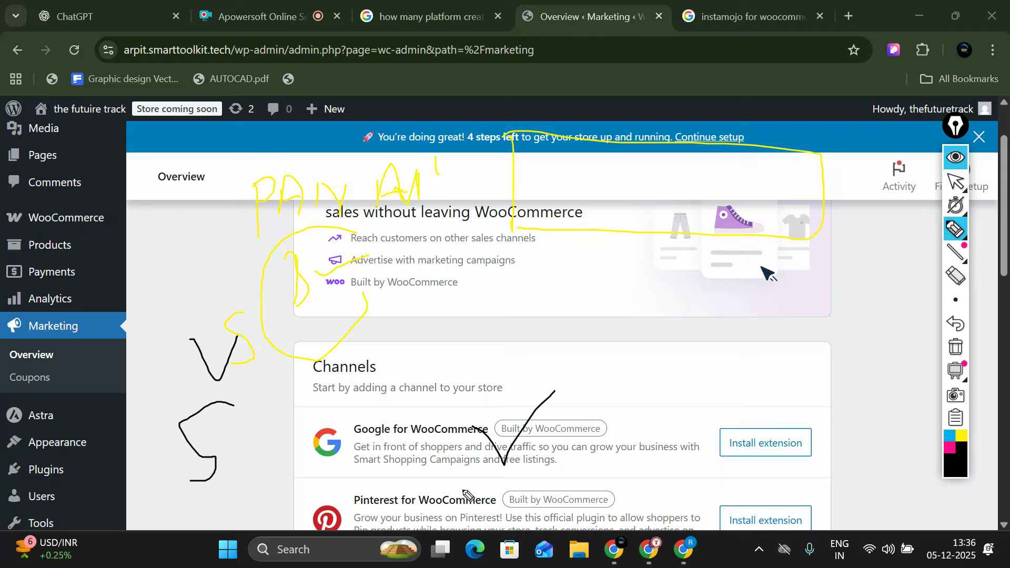
Step: Circle the checkmark and handwrite letters like S, Lm and X with a zig-zag
{"action": "mouse_move", "coordinate": [463, 483]}
{"action": "left_mouse_down"}
{"action": "mouse_move", "coordinate": [558, 497]}
{"action": "mouse_move", "coordinate": [500, 375]}
{"action": "mouse_move", "coordinate": [428, 481]}
{"action": "mouse_move", "coordinate": [437, 484]}
{"action": "left_mouse_up"}
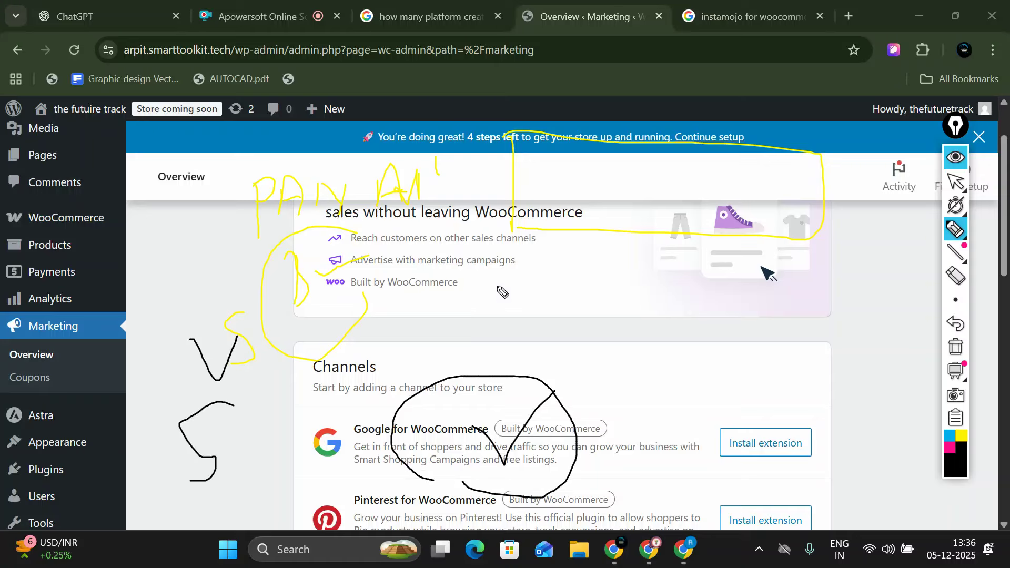
{"action": "left_click_drag", "start_coordinate": [502, 276], "coordinate": [502, 329]}
{"action": "mouse_move", "coordinate": [571, 267]}
{"action": "left_mouse_down"}
{"action": "mouse_move", "coordinate": [584, 321]}
{"action": "mouse_move", "coordinate": [570, 332]}
{"action": "left_mouse_up"}
{"action": "left_click_drag", "start_coordinate": [604, 298], "coordinate": [605, 315]}
{"action": "mouse_move", "coordinate": [606, 290]}
{"action": "left_mouse_down"}
{"action": "mouse_move", "coordinate": [630, 272]}
{"action": "mouse_move", "coordinate": [642, 311]}
{"action": "left_mouse_up"}
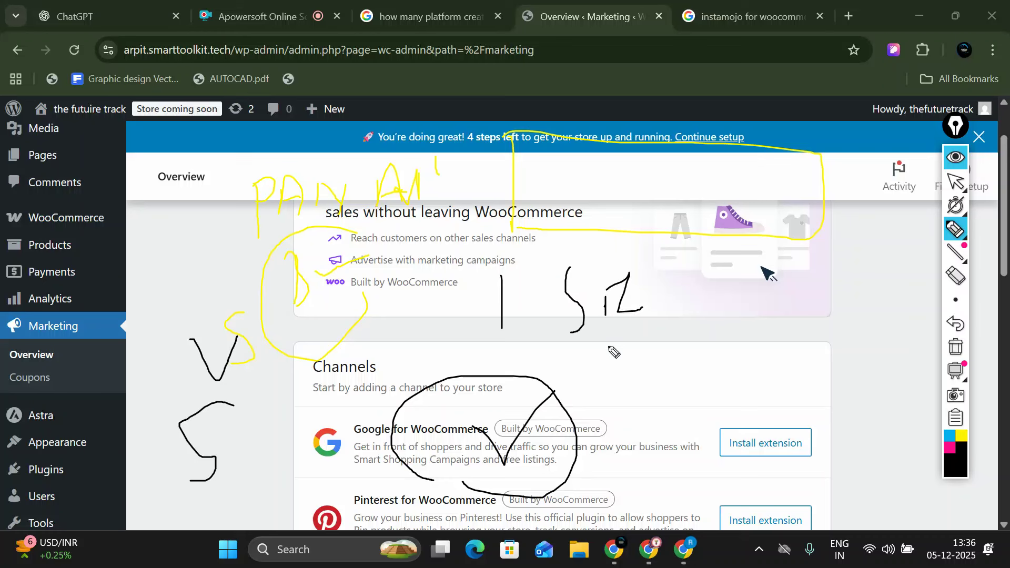
{"action": "mouse_move", "coordinate": [603, 348]}
{"action": "left_mouse_down"}
{"action": "mouse_move", "coordinate": [624, 372]}
{"action": "mouse_move", "coordinate": [712, 365]}
{"action": "mouse_move", "coordinate": [704, 369]}
{"action": "left_mouse_up"}
{"action": "left_click_drag", "start_coordinate": [730, 335], "coordinate": [746, 356]}
{"action": "left_click_drag", "start_coordinate": [756, 328], "coordinate": [831, 362]}
{"action": "mouse_move", "coordinate": [800, 371]}
{"action": "left_mouse_down"}
{"action": "mouse_move", "coordinate": [820, 334]}
{"action": "mouse_move", "coordinate": [884, 327]}
{"action": "mouse_move", "coordinate": [768, 415]}
{"action": "left_mouse_up"}
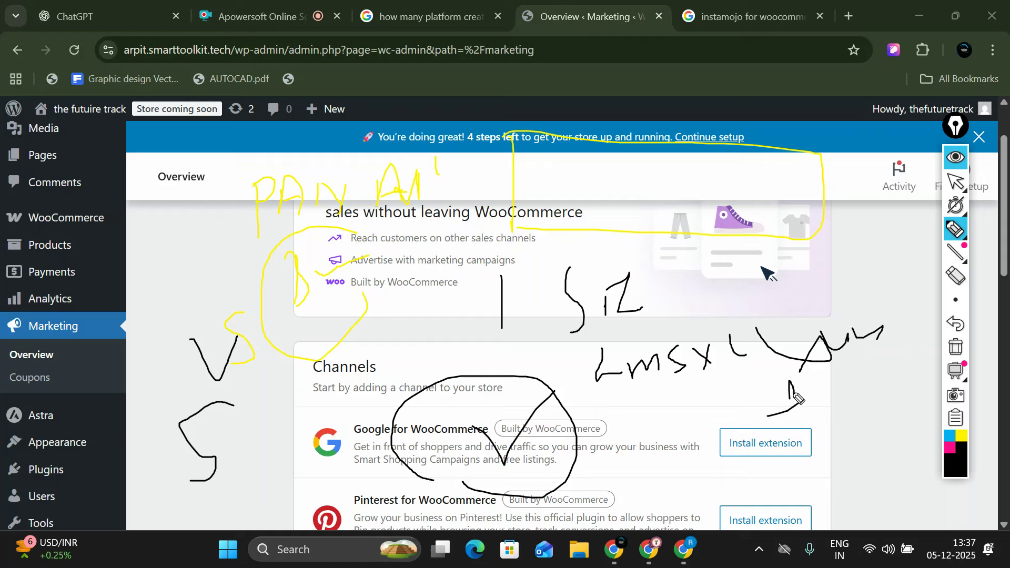
{"action": "left_click", "coordinate": [851, 391]}
Step: Scribble a C, zig-zag, L shapes, a K and 'UhU' over the promo card
{"action": "mouse_move", "coordinate": [289, 225]}
{"action": "left_mouse_down"}
{"action": "mouse_move", "coordinate": [219, 241]}
{"action": "mouse_move", "coordinate": [246, 277]}
{"action": "left_mouse_up"}
{"action": "mouse_move", "coordinate": [279, 269]}
{"action": "left_mouse_down"}
{"action": "mouse_move", "coordinate": [298, 221]}
{"action": "mouse_move", "coordinate": [418, 242]}
{"action": "mouse_move", "coordinate": [450, 233]}
{"action": "left_mouse_up"}
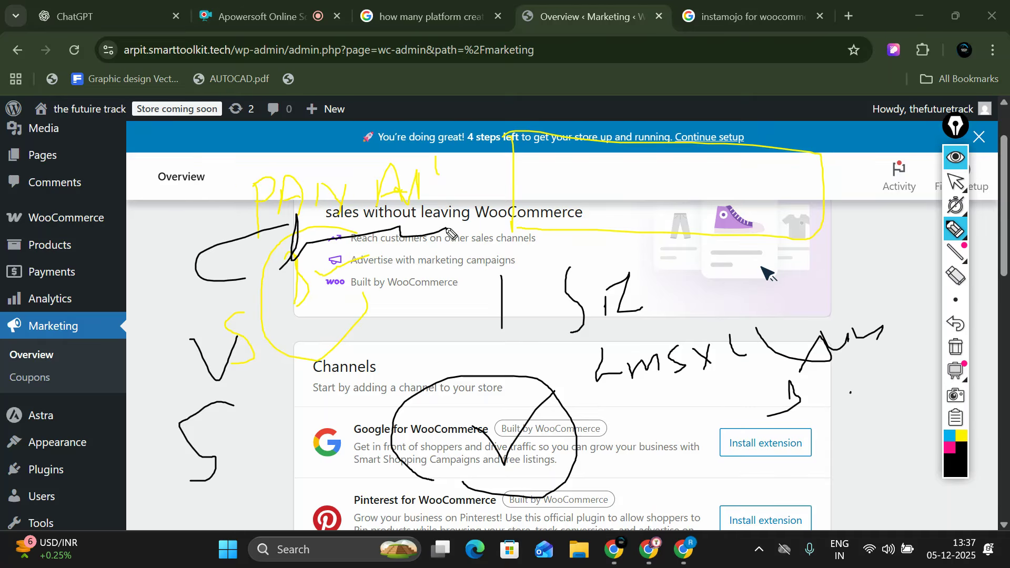
{"action": "left_click_drag", "start_coordinate": [235, 341], "coordinate": [284, 375]}
{"action": "mouse_move", "coordinate": [296, 298]}
{"action": "left_mouse_down"}
{"action": "mouse_move", "coordinate": [282, 350]}
{"action": "mouse_move", "coordinate": [316, 345]}
{"action": "left_mouse_up"}
{"action": "mouse_move", "coordinate": [311, 369]}
{"action": "left_mouse_down"}
{"action": "mouse_move", "coordinate": [307, 416]}
{"action": "mouse_move", "coordinate": [337, 397]}
{"action": "mouse_move", "coordinate": [361, 411]}
{"action": "left_mouse_up"}
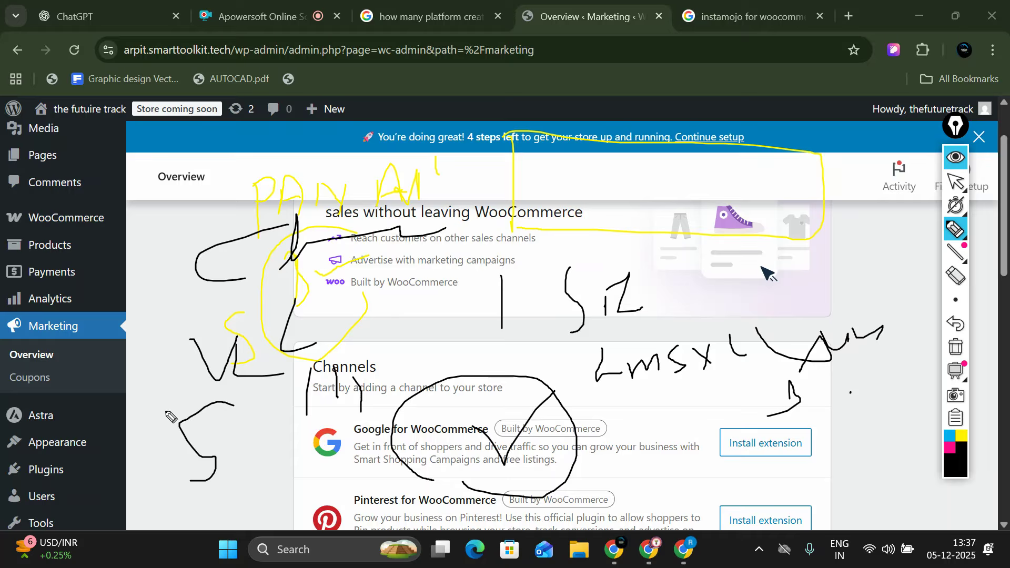
{"action": "mouse_move", "coordinate": [159, 412]}
{"action": "left_mouse_down"}
{"action": "mouse_move", "coordinate": [159, 440]}
{"action": "mouse_move", "coordinate": [199, 441]}
{"action": "left_mouse_up"}
{"action": "left_click", "coordinate": [168, 305]}
{"action": "mouse_move", "coordinate": [402, 292]}
{"action": "left_mouse_down"}
{"action": "mouse_move", "coordinate": [407, 319]}
{"action": "mouse_move", "coordinate": [424, 295]}
{"action": "mouse_move", "coordinate": [462, 307]}
{"action": "mouse_move", "coordinate": [497, 263]}
{"action": "mouse_move", "coordinate": [490, 298]}
{"action": "left_mouse_up"}
{"action": "left_click_drag", "start_coordinate": [483, 271], "coordinate": [513, 268]}
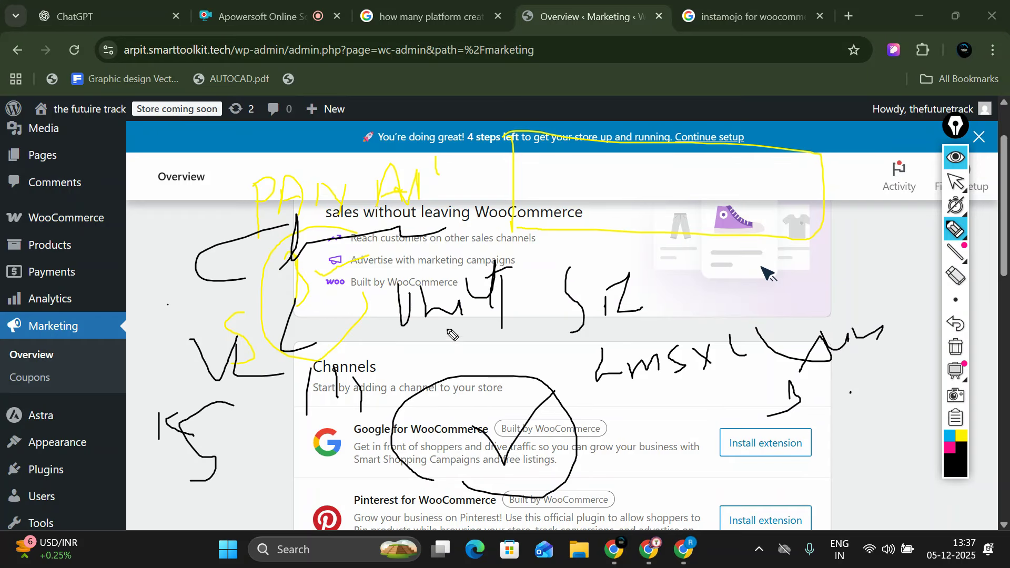
{"action": "left_click_drag", "start_coordinate": [447, 328], "coordinate": [442, 379]}
{"action": "mouse_move", "coordinate": [460, 341]}
{"action": "left_mouse_down"}
{"action": "mouse_move", "coordinate": [449, 362]}
{"action": "mouse_move", "coordinate": [503, 373]}
{"action": "mouse_move", "coordinate": [511, 347]}
{"action": "mouse_move", "coordinate": [504, 379]}
{"action": "mouse_move", "coordinate": [456, 425]}
{"action": "left_mouse_up"}
{"action": "left_click", "coordinate": [502, 407]}
Step: Add a D shape, diagonals, arcs and loops around the Google for WooCommerce listing
{"action": "mouse_move", "coordinate": [461, 390]}
{"action": "left_mouse_down"}
{"action": "mouse_move", "coordinate": [447, 421]}
{"action": "mouse_move", "coordinate": [560, 404]}
{"action": "left_mouse_up"}
{"action": "left_click_drag", "start_coordinate": [539, 328], "coordinate": [597, 379]}
{"action": "mouse_move", "coordinate": [605, 397]}
{"action": "left_mouse_down"}
{"action": "mouse_move", "coordinate": [670, 444]}
{"action": "mouse_move", "coordinate": [684, 375]}
{"action": "left_mouse_up"}
{"action": "mouse_move", "coordinate": [739, 391]}
{"action": "left_mouse_down"}
{"action": "mouse_move", "coordinate": [720, 427]}
{"action": "mouse_move", "coordinate": [792, 415]}
{"action": "left_mouse_up"}
{"action": "left_click", "coordinate": [768, 407]}
{"action": "left_click_drag", "start_coordinate": [536, 439], "coordinate": [602, 480]}
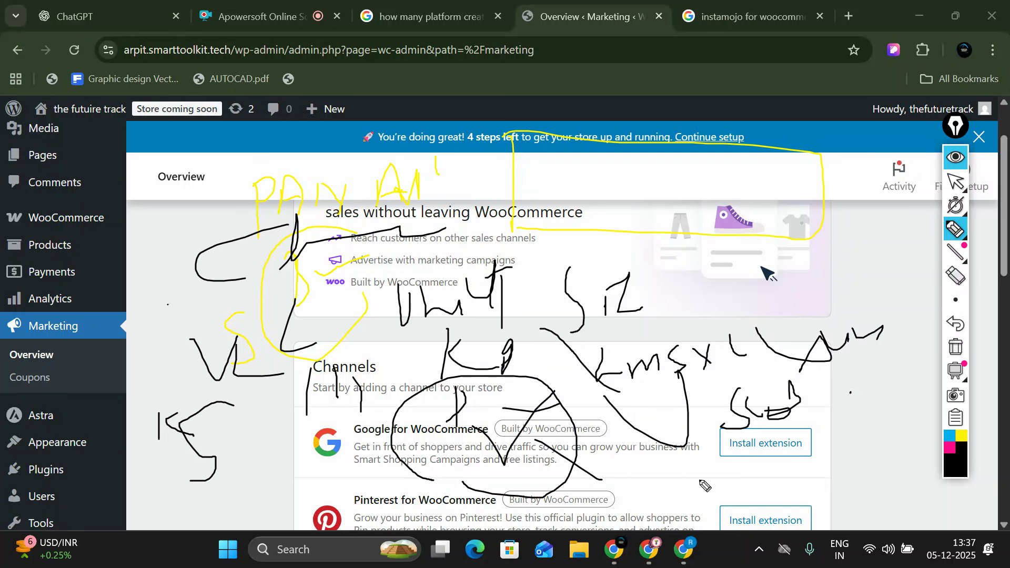
{"action": "mouse_move", "coordinate": [716, 456]}
{"action": "left_mouse_down"}
{"action": "mouse_move", "coordinate": [717, 490]}
{"action": "mouse_move", "coordinate": [751, 499]}
{"action": "left_mouse_up"}
{"action": "left_click_drag", "start_coordinate": [797, 465], "coordinate": [789, 471]}
{"action": "mouse_move", "coordinate": [504, 377]}
{"action": "left_mouse_down"}
{"action": "mouse_move", "coordinate": [546, 350]}
{"action": "mouse_move", "coordinate": [492, 368]}
{"action": "left_mouse_up"}
{"action": "left_click_drag", "start_coordinate": [795, 380], "coordinate": [800, 401]}
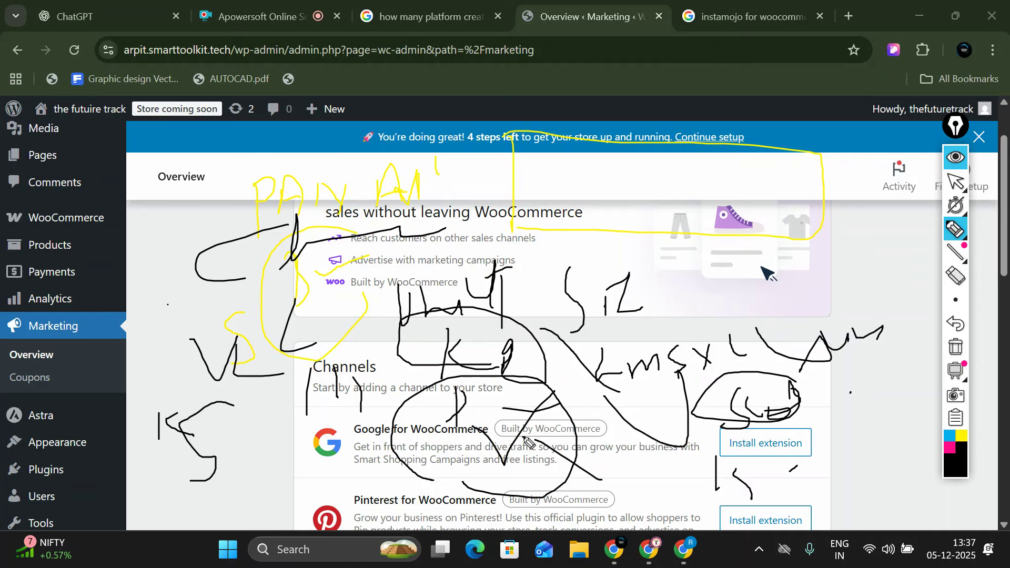
{"action": "left_click_drag", "start_coordinate": [445, 412], "coordinate": [487, 378]}
{"action": "mouse_move", "coordinate": [705, 444]}
{"action": "left_mouse_down"}
{"action": "mouse_move", "coordinate": [799, 464]}
{"action": "mouse_move", "coordinate": [662, 451]}
{"action": "left_mouse_up"}
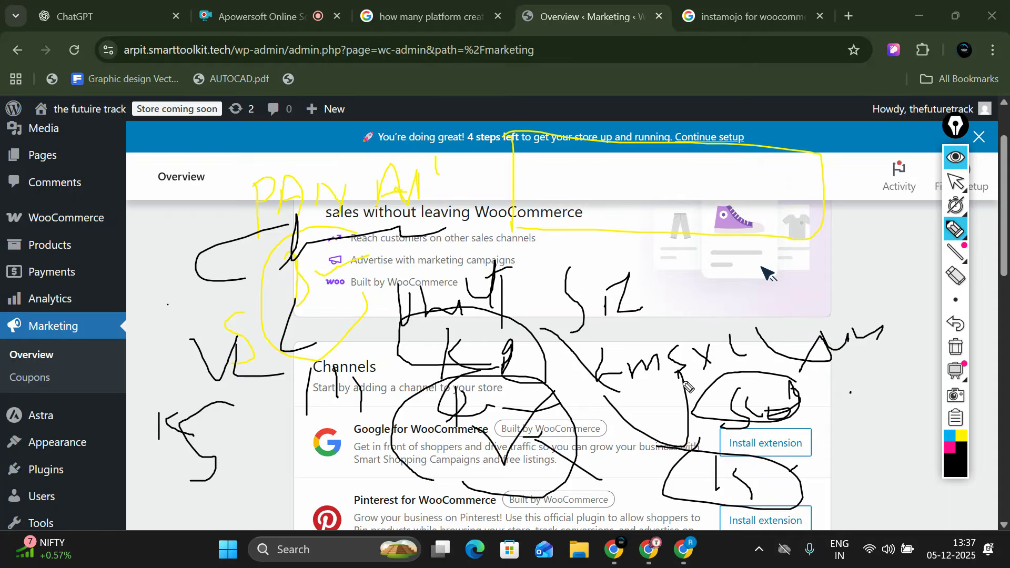
Step: Erase all the Epic Pen ink and collapse its toolbar
{"action": "mouse_move", "coordinate": [960, 252]}
{"action": "left_click", "coordinate": [956, 276]}
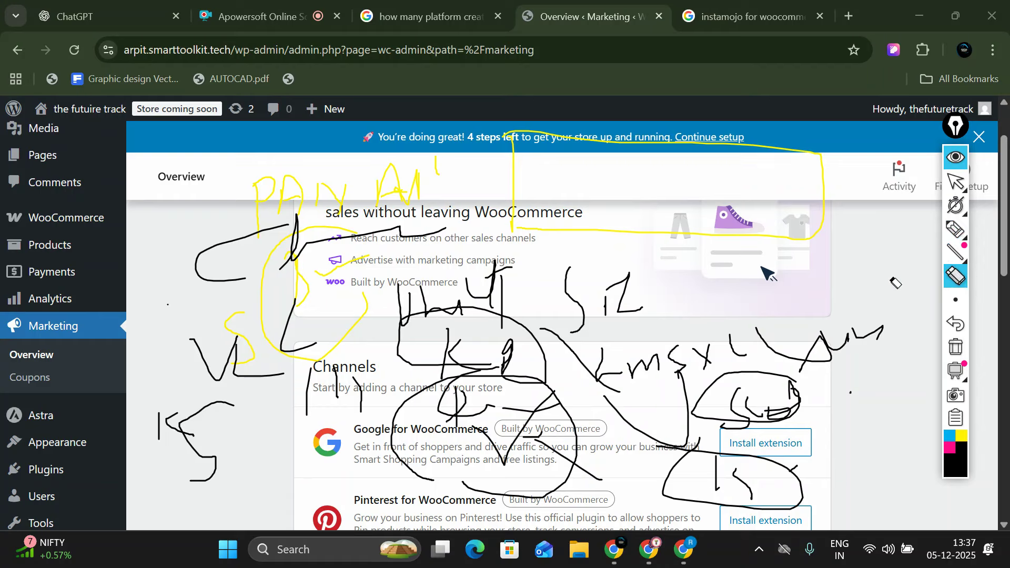
{"action": "mouse_move", "coordinate": [898, 282]}
{"action": "left_mouse_down"}
{"action": "mouse_move", "coordinate": [526, 368]}
{"action": "mouse_move", "coordinate": [230, 312]}
{"action": "mouse_move", "coordinate": [620, 301]}
{"action": "mouse_move", "coordinate": [498, 295]}
{"action": "mouse_move", "coordinate": [859, 223]}
{"action": "mouse_move", "coordinate": [581, 102]}
{"action": "mouse_move", "coordinate": [259, 208]}
{"action": "mouse_move", "coordinate": [100, 485]}
{"action": "mouse_move", "coordinate": [347, 455]}
{"action": "mouse_move", "coordinate": [438, 421]}
{"action": "mouse_move", "coordinate": [873, 324]}
{"action": "left_mouse_up"}
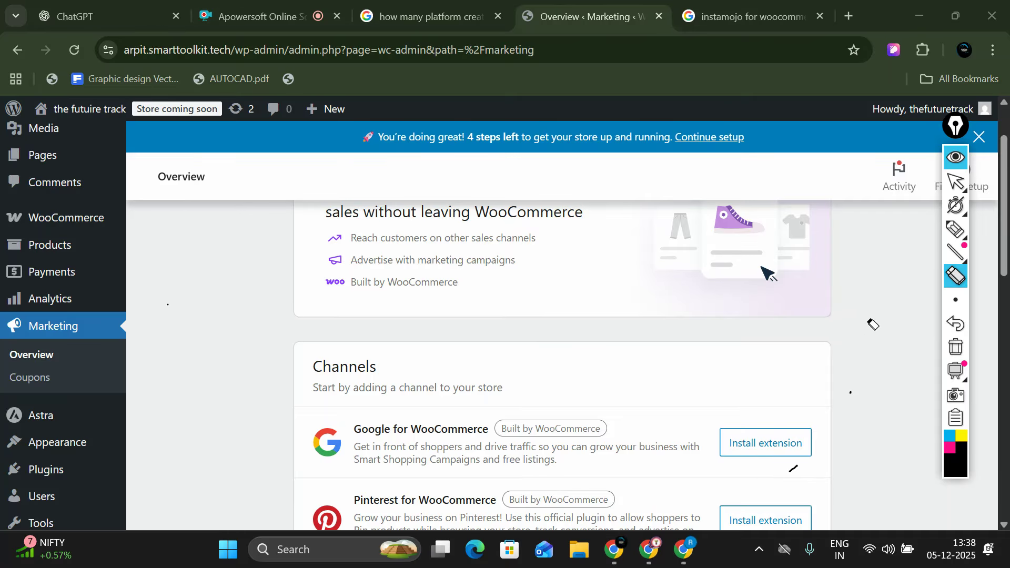
{"action": "mouse_move", "coordinate": [956, 230]}
{"action": "left_click", "coordinate": [955, 157]}
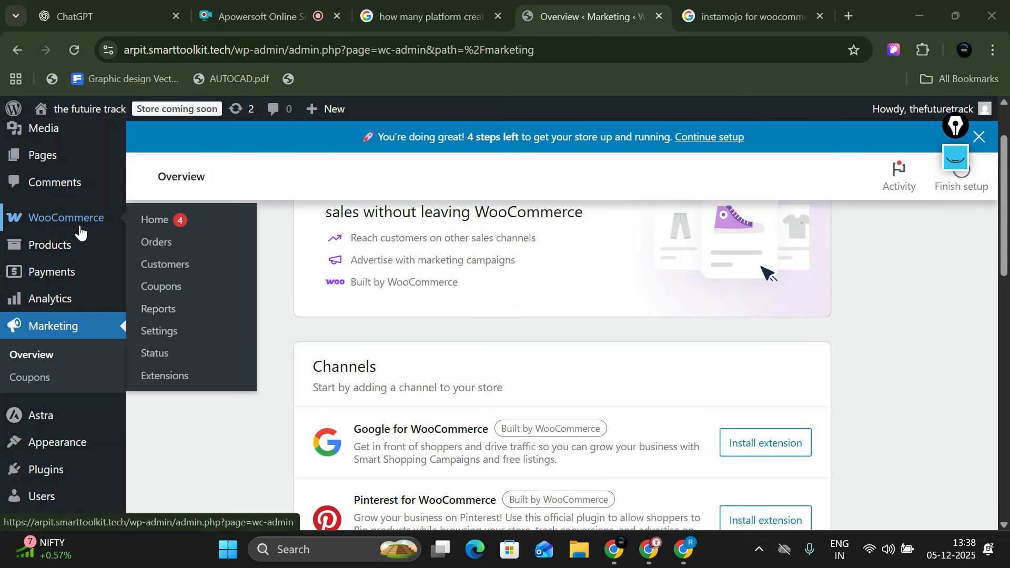
Step: Open Products > Attributes from the admin sidebar
{"action": "mouse_move", "coordinate": [67, 250]}
{"action": "left_click", "coordinate": [176, 356]}
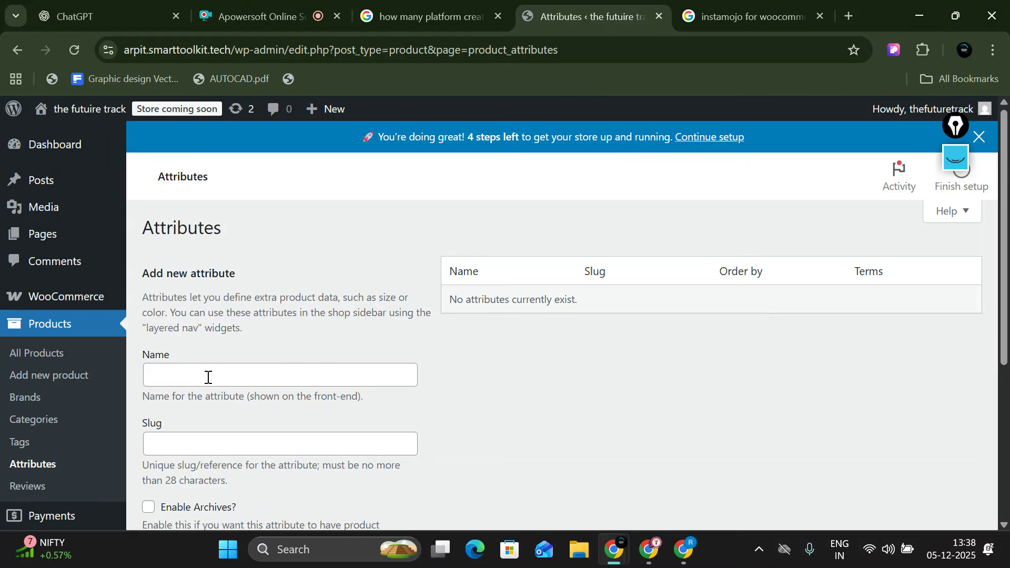
{"action": "scroll", "coordinate": [208, 377], "scroll_direction": "down", "scroll_amount": 1}
Step: Create a product attribute named 'unit'
{"action": "left_click", "coordinate": [213, 303]}
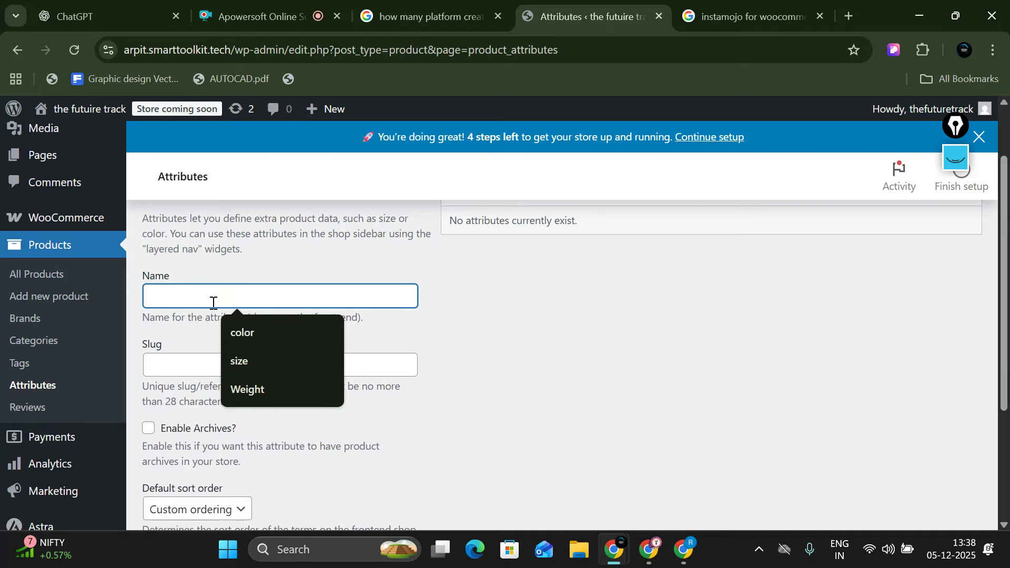
{"action": "type", "text": "uni"}
{"action": "key", "text": "BackSpace"}
{"action": "key", "text": "BackSpace"}
{"action": "key", "text": "BackSpace"}
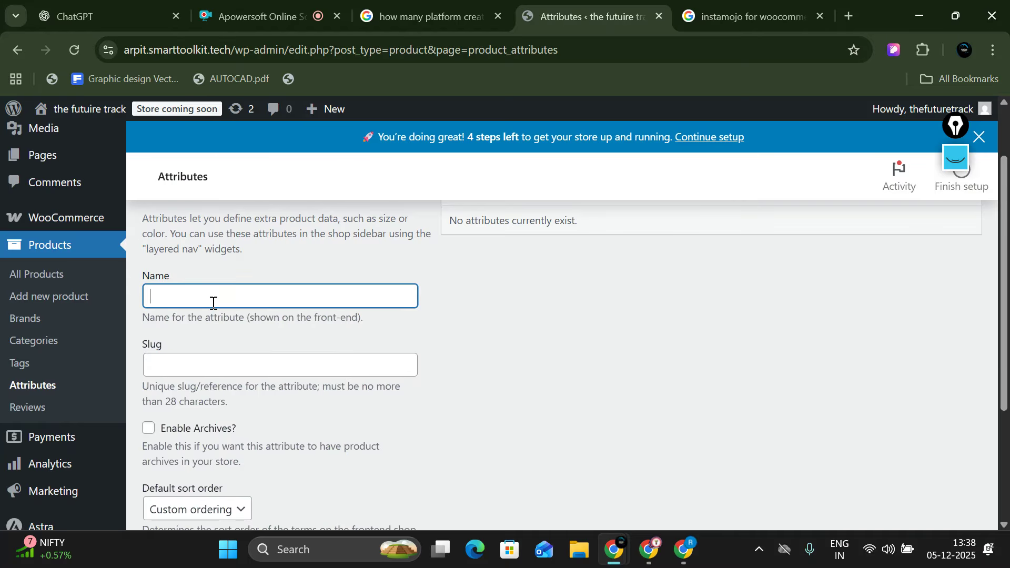
{"action": "type", "text": "uni"}
{"action": "key", "text": "BackSpace"}
{"action": "key", "text": "BackSpace"}
{"action": "key", "text": "BackSpace"}
{"action": "type", "text": "unit"}
{"action": "scroll", "coordinate": [198, 467], "scroll_direction": "down", "scroll_amount": 2}
{"action": "scroll", "coordinate": [225, 455], "scroll_direction": "down", "scroll_amount": 1}
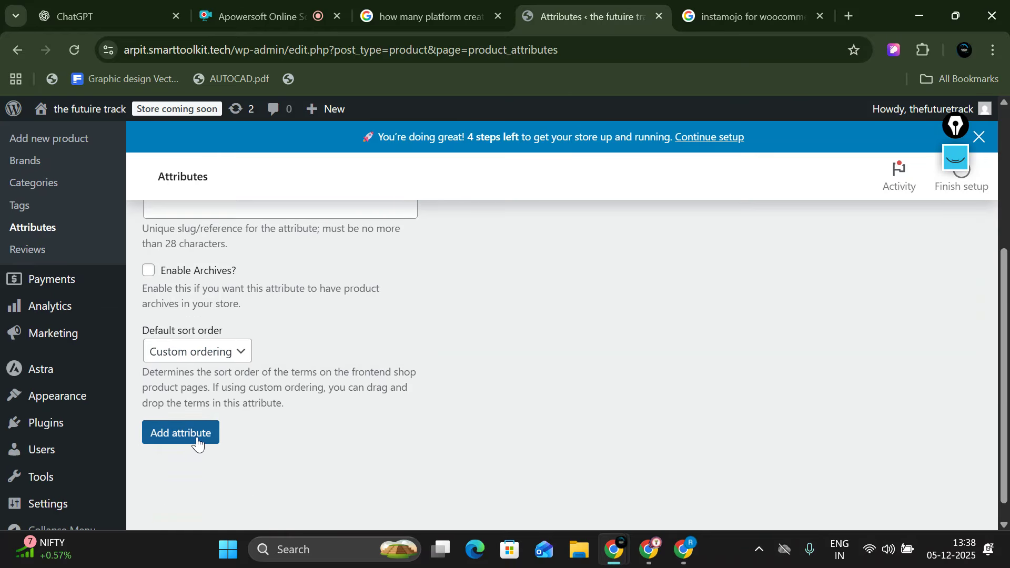
{"action": "left_click", "coordinate": [198, 441]}
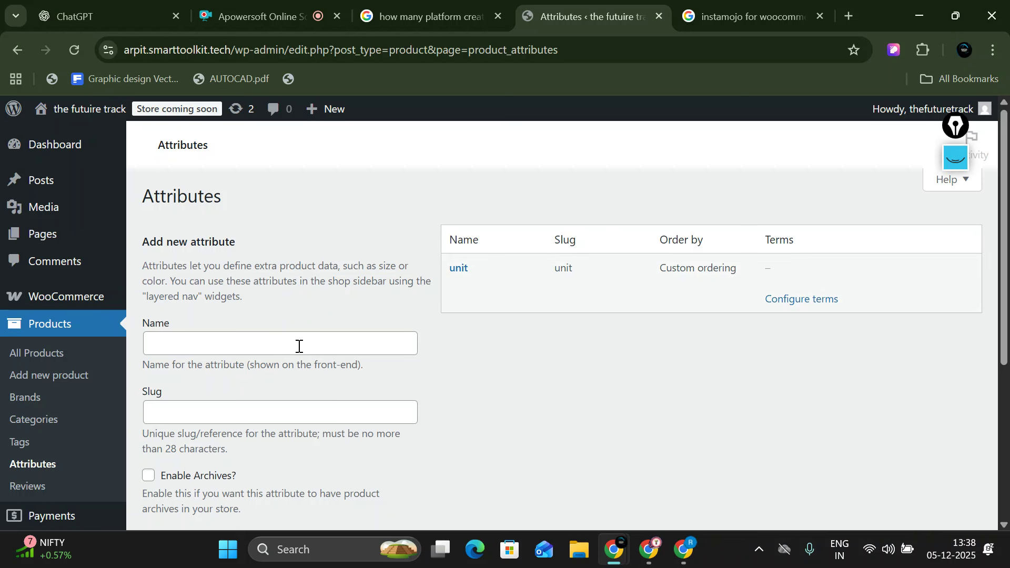
Step: Configure the unit attribute's terms, adding pcs and kg
{"action": "mouse_move", "coordinate": [698, 330]}
{"action": "left_click", "coordinate": [804, 331]}
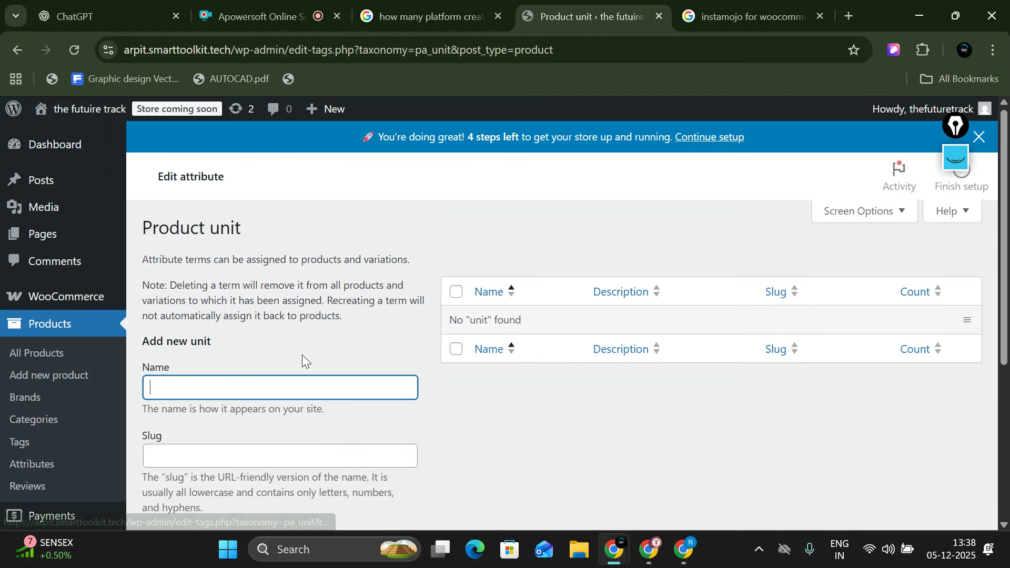
{"action": "type", "text": "pcs"}
{"action": "scroll", "coordinate": [217, 397], "scroll_direction": "down", "scroll_amount": 5}
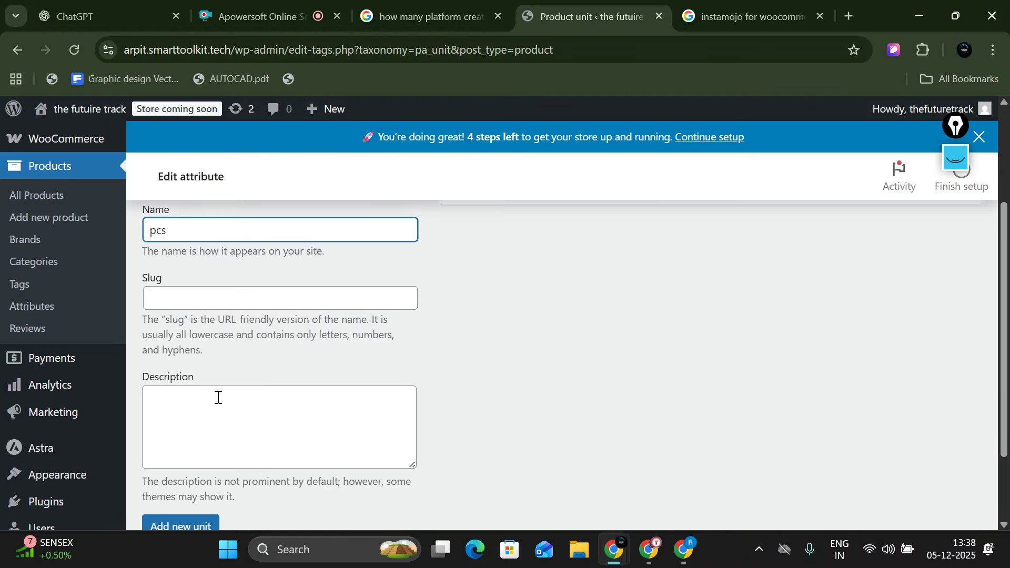
{"action": "left_click", "coordinate": [180, 426]}
{"action": "scroll", "coordinate": [261, 416], "scroll_direction": "up", "scroll_amount": 4}
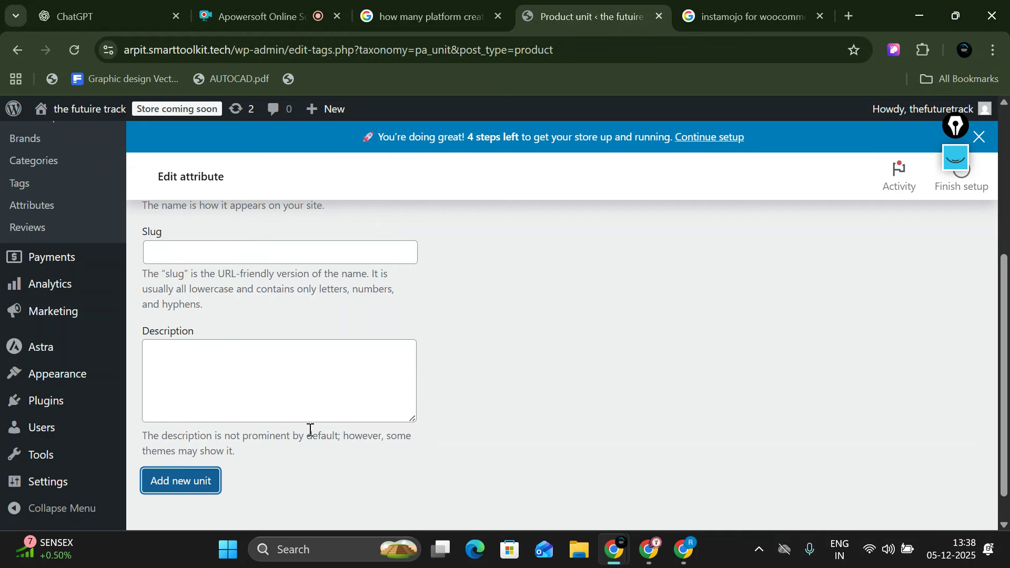
{"action": "left_click", "coordinate": [261, 407]}
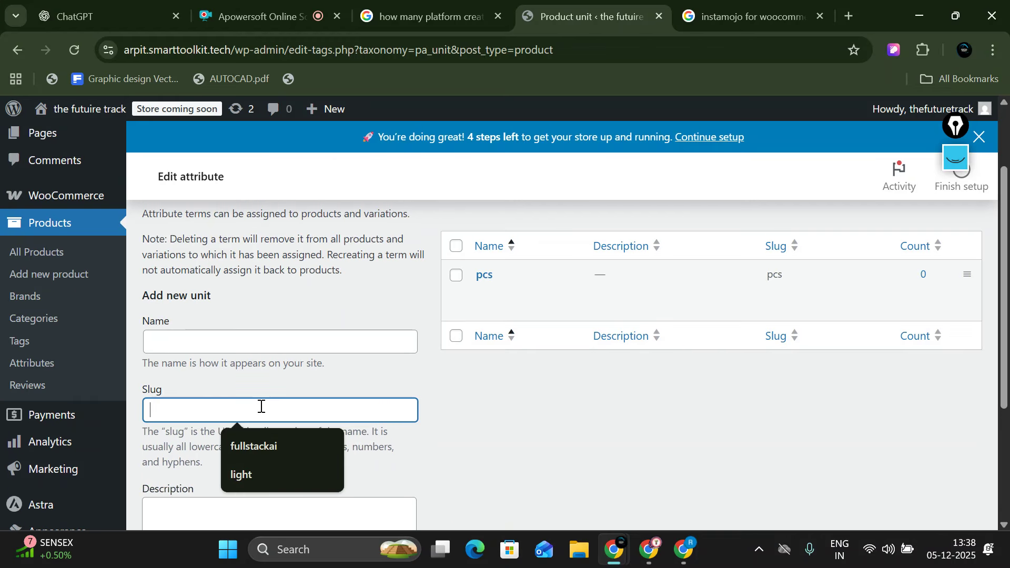
{"action": "left_click", "coordinate": [243, 343]}
{"action": "type", "text": "kg"}
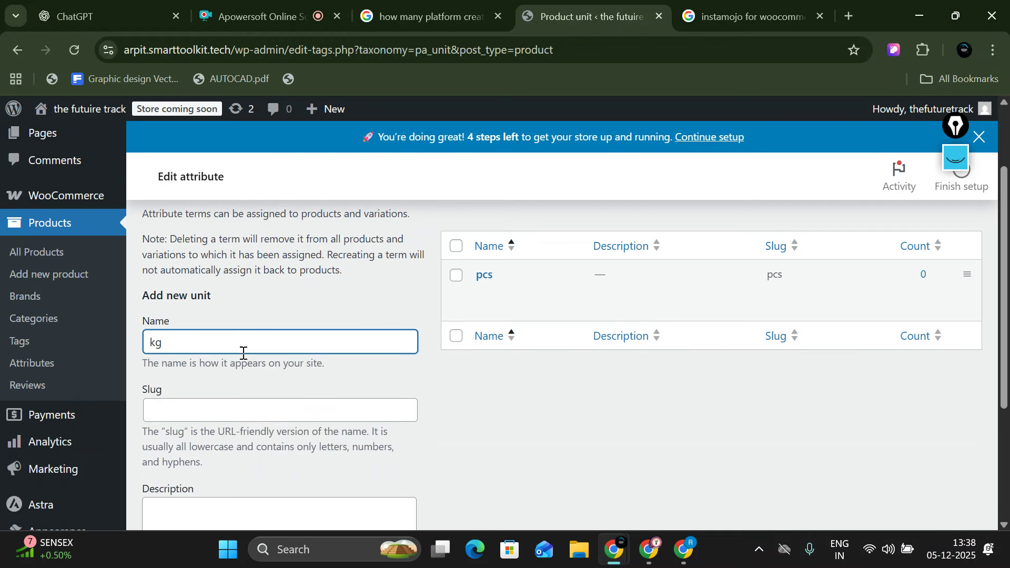
{"action": "scroll", "coordinate": [237, 400], "scroll_direction": "down", "scroll_amount": 5}
{"action": "left_click", "coordinate": [194, 481]}
{"action": "scroll", "coordinate": [538, 437], "scroll_direction": "up", "scroll_amount": 5}
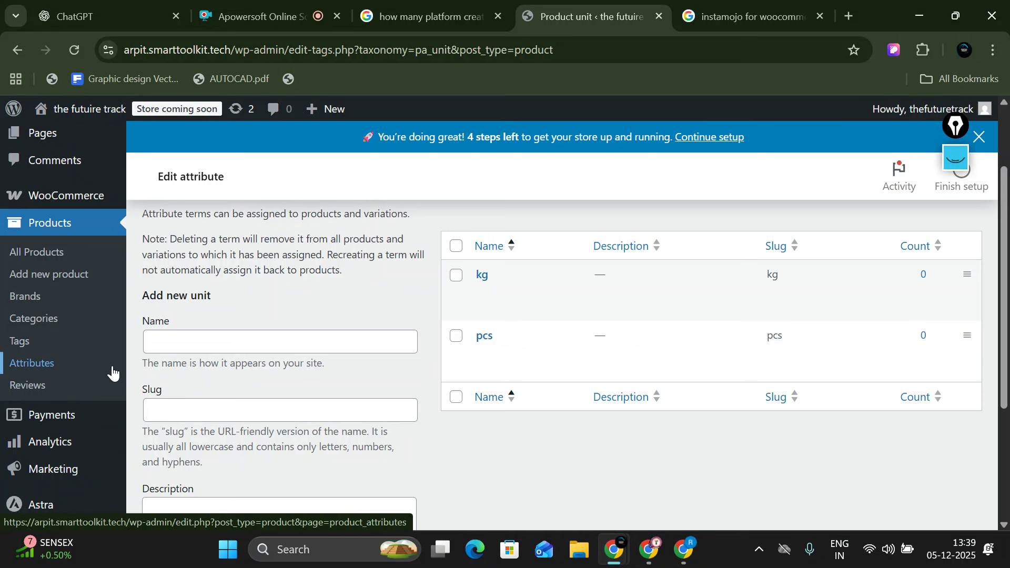
Step: Create a new product attribute named 'Size'
{"action": "left_click", "coordinate": [36, 368]}
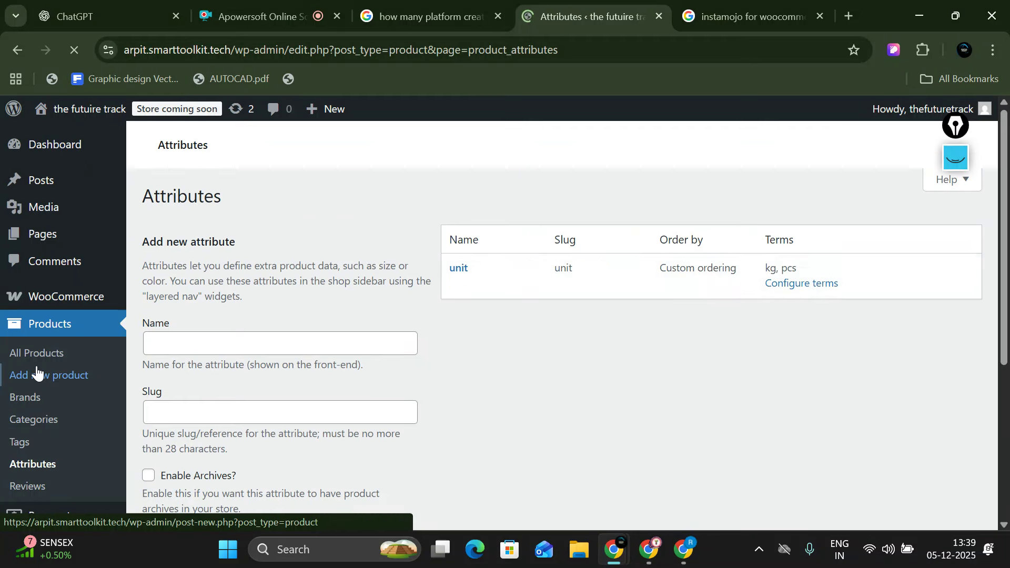
{"action": "left_click", "coordinate": [203, 347]}
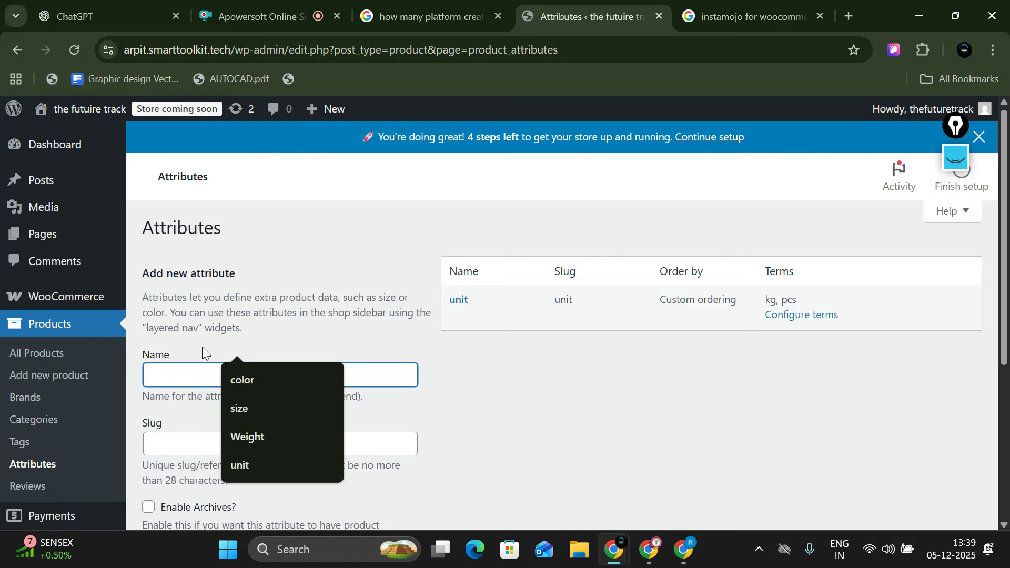
{"action": "type", "text": "Size"}
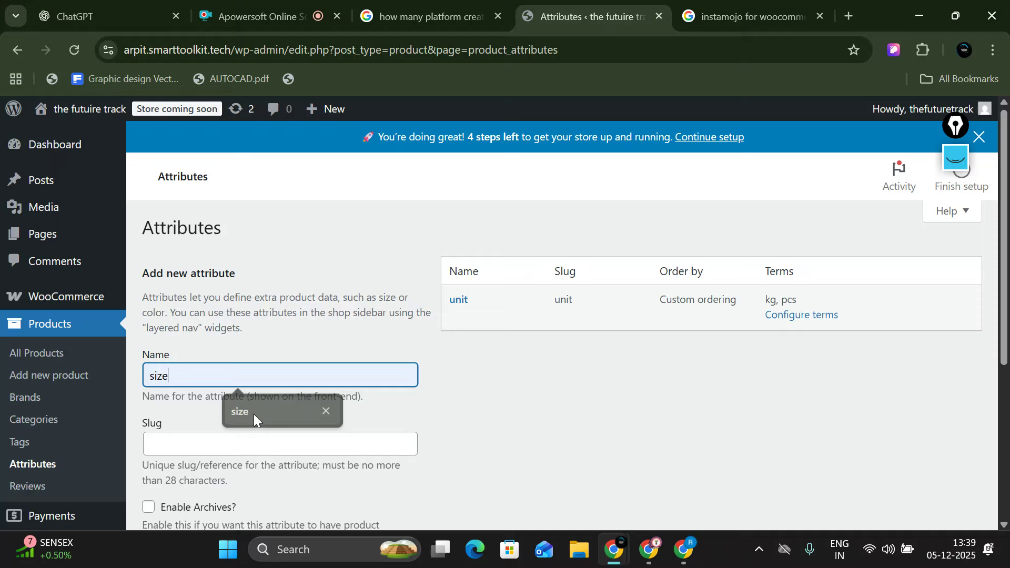
{"action": "scroll", "coordinate": [254, 414], "scroll_direction": "down", "scroll_amount": 5}
{"action": "left_click", "coordinate": [202, 435]}
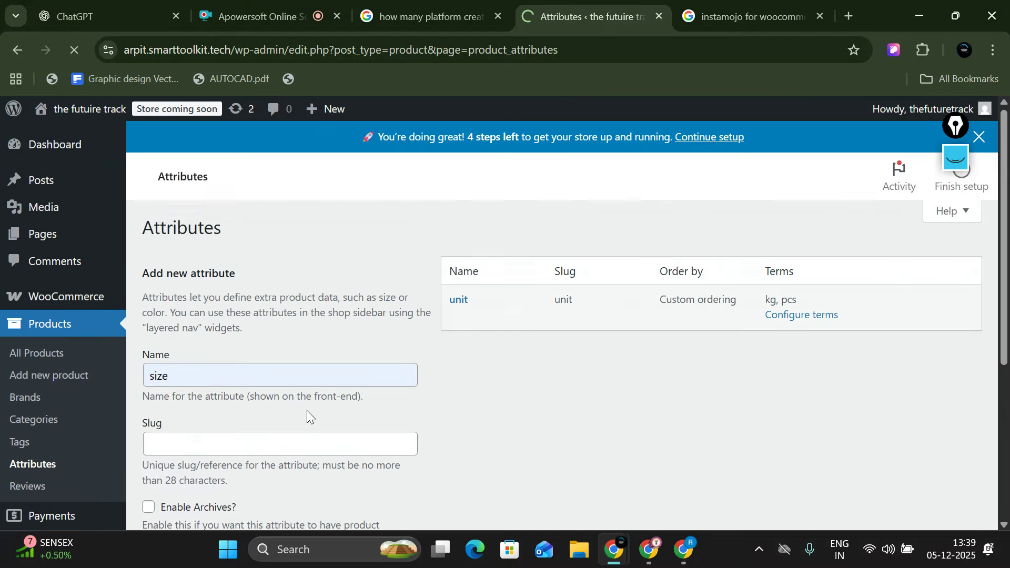
Step: Open the size terms and add S and M
{"action": "left_click", "coordinate": [805, 299]}
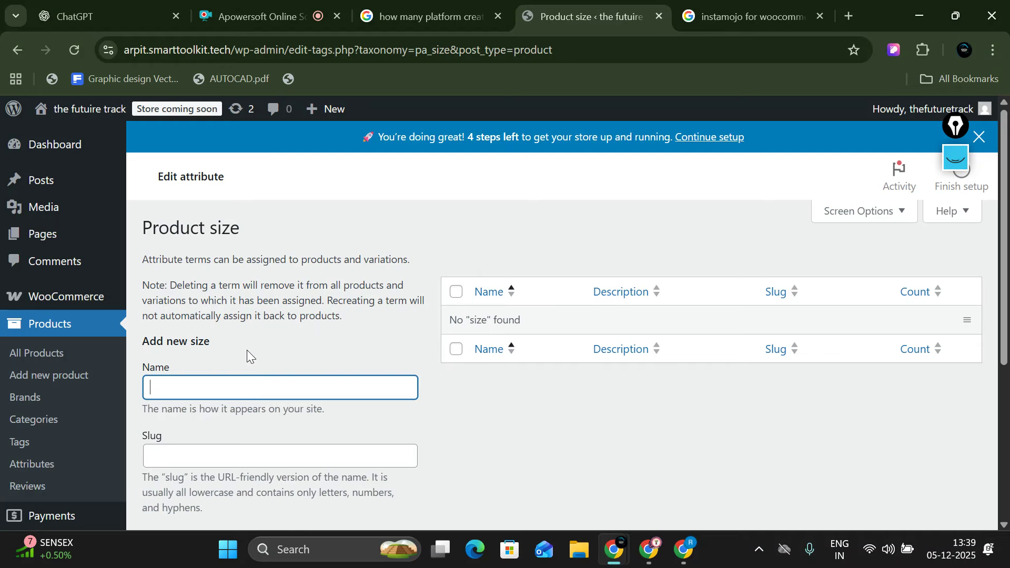
{"action": "type", "text": "S"}
{"action": "scroll", "coordinate": [246, 374], "scroll_direction": "down", "scroll_amount": 5}
{"action": "left_click", "coordinate": [198, 427]}
{"action": "scroll", "coordinate": [228, 412], "scroll_direction": "up", "scroll_amount": 4}
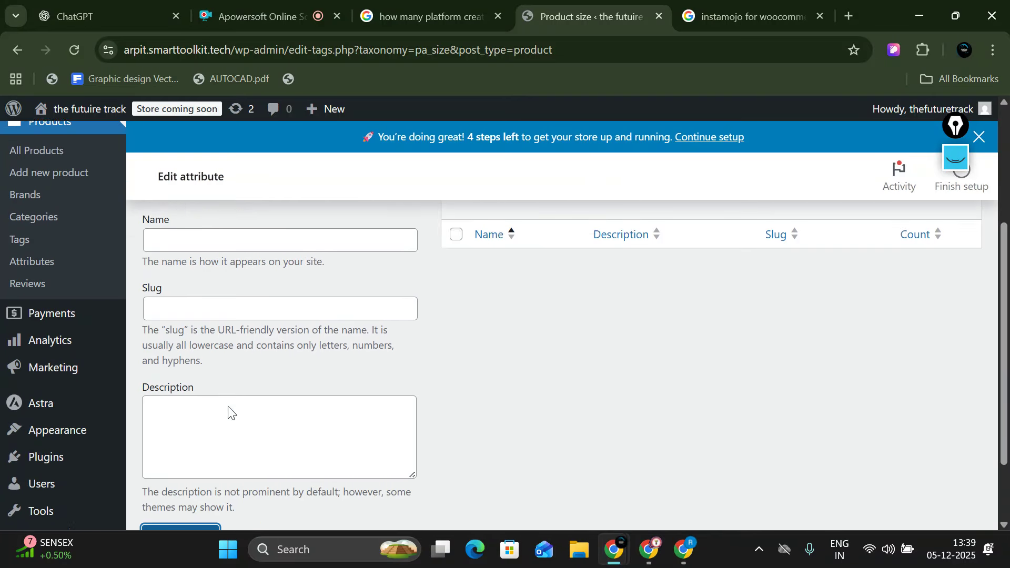
{"action": "left_click", "coordinate": [192, 343]}
{"action": "type", "text": "M"}
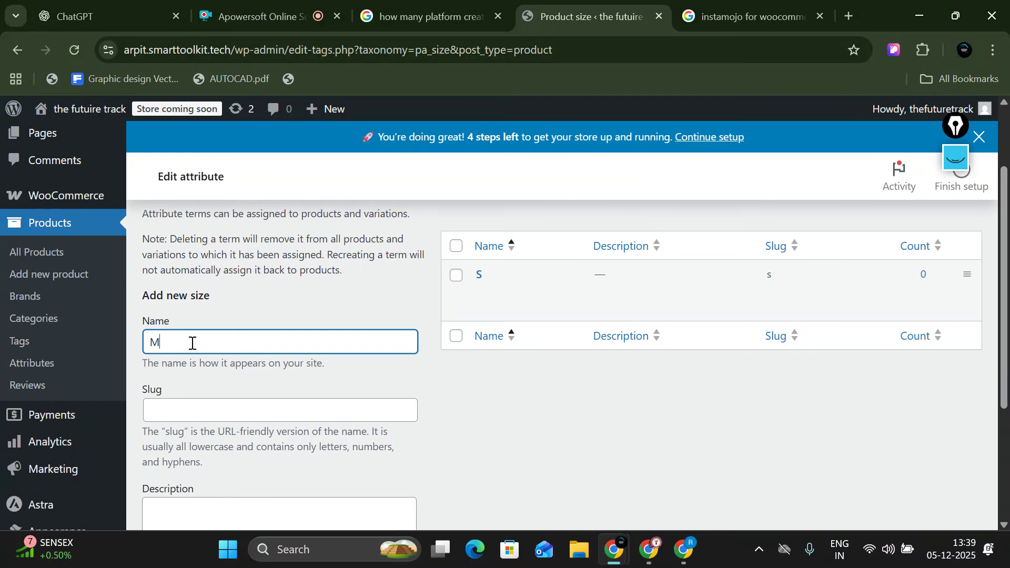
{"action": "scroll", "coordinate": [216, 452], "scroll_direction": "down", "scroll_amount": 4}
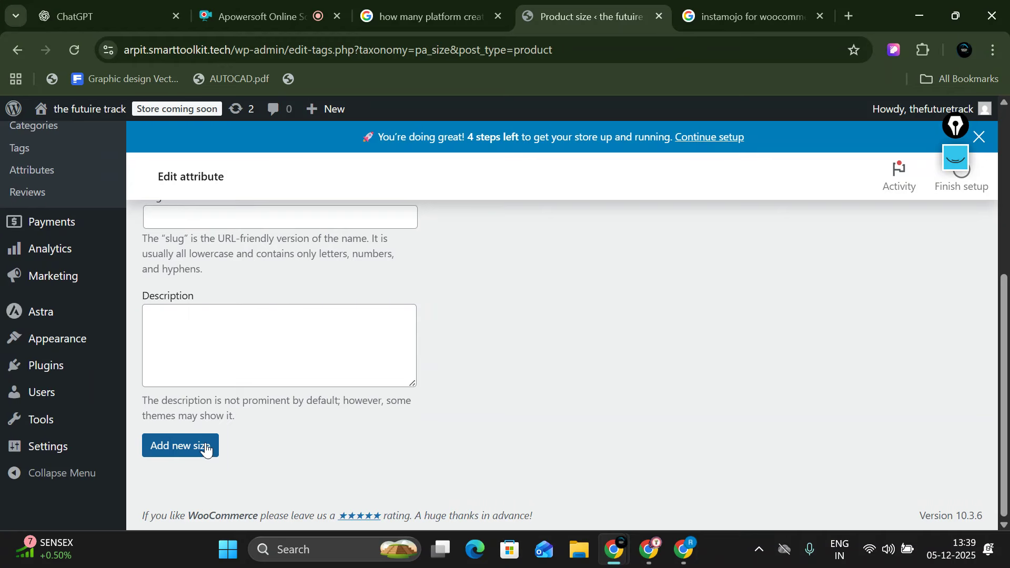
{"action": "left_click", "coordinate": [210, 444]}
{"action": "scroll", "coordinate": [221, 368], "scroll_direction": "up", "scroll_amount": 3}
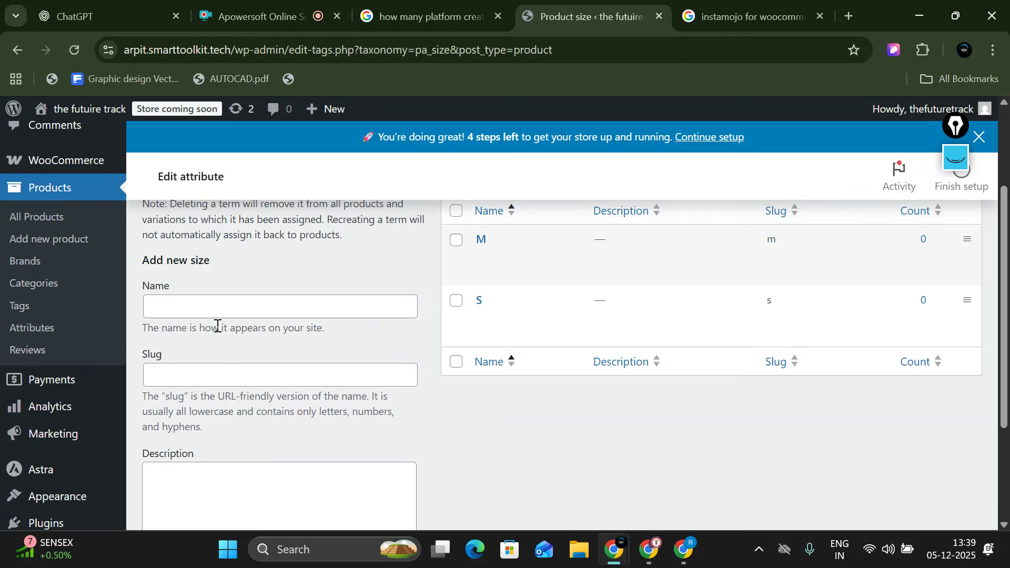
Step: Add the size terms L and XL
{"action": "left_click", "coordinate": [204, 310]}
{"action": "type", "text": "L"}
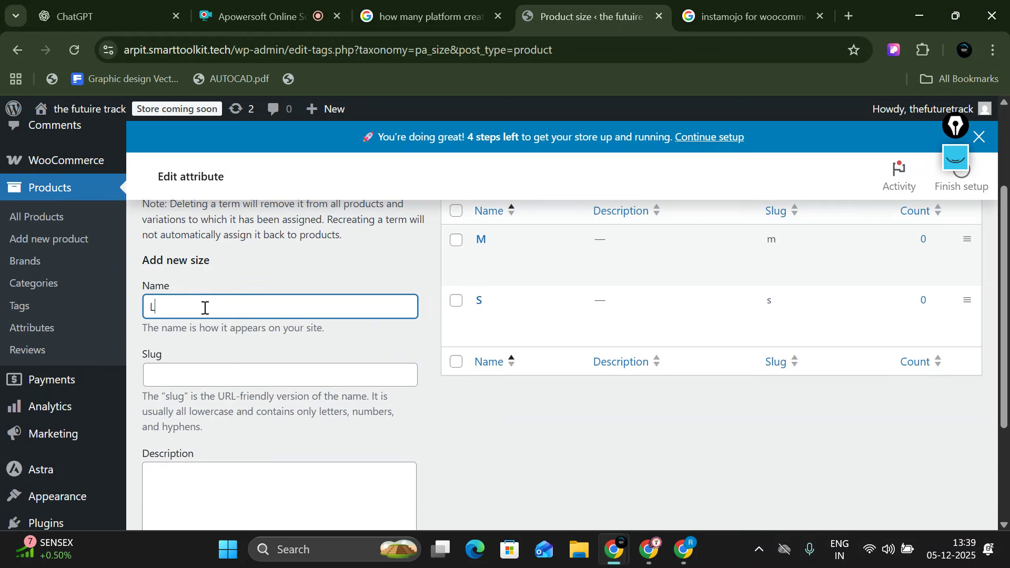
{"action": "scroll", "coordinate": [184, 368], "scroll_direction": "down", "scroll_amount": 3}
{"action": "left_click", "coordinate": [203, 445]}
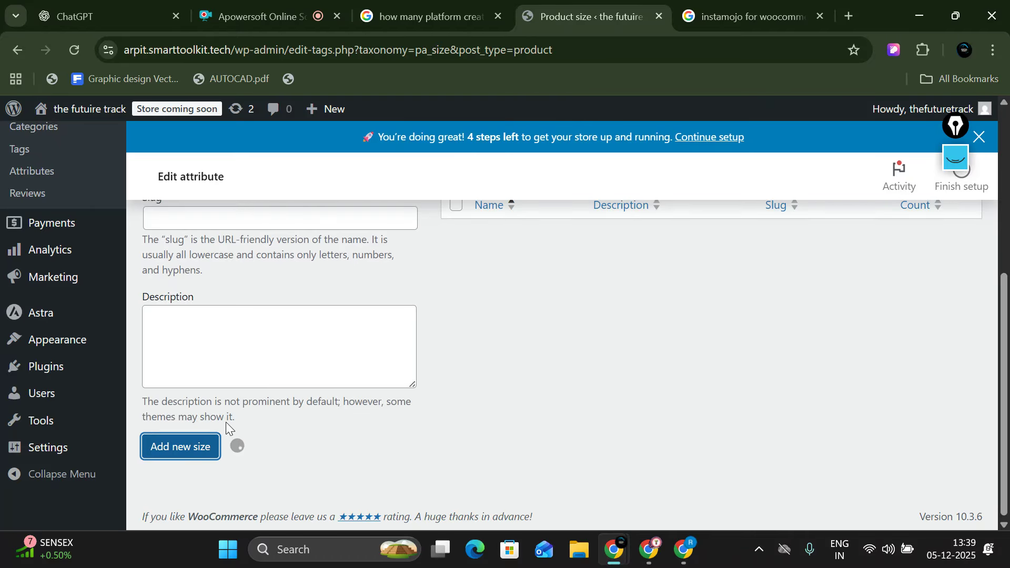
{"action": "scroll", "coordinate": [221, 389], "scroll_direction": "up", "scroll_amount": 3}
{"action": "left_click", "coordinate": [201, 300]}
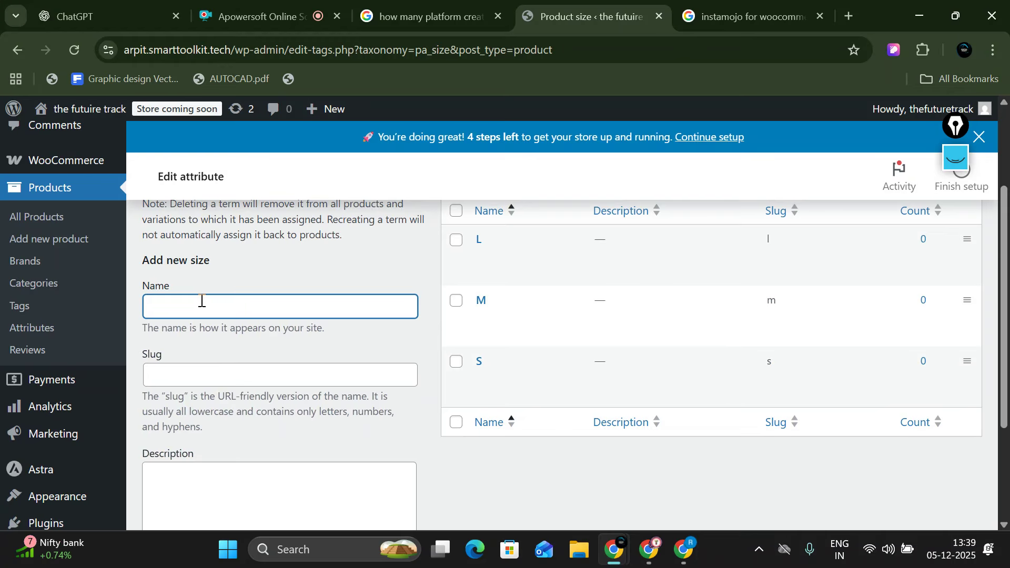
{"action": "type", "text": "XL"}
{"action": "scroll", "coordinate": [197, 320], "scroll_direction": "down", "scroll_amount": 3}
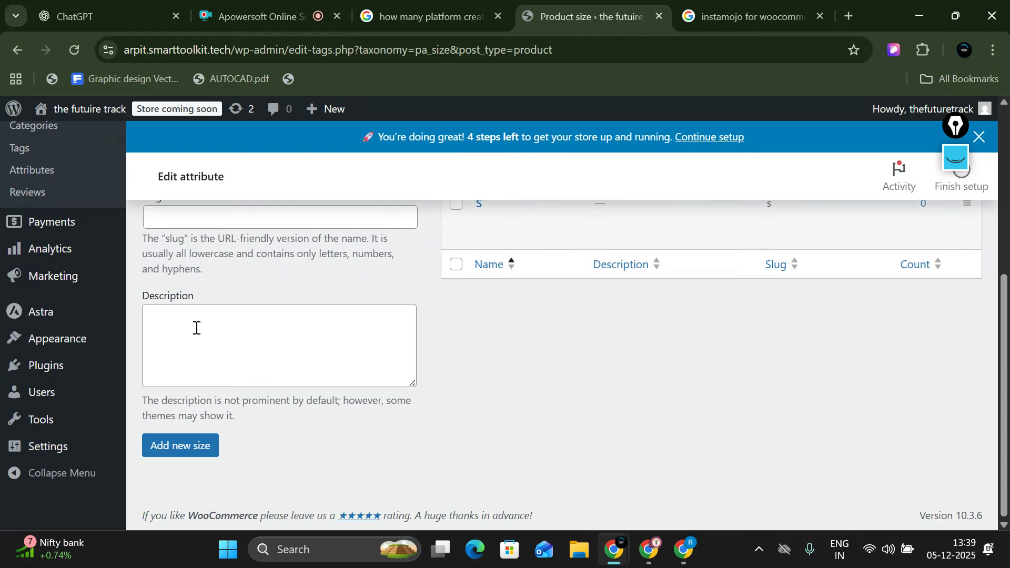
{"action": "left_click", "coordinate": [205, 452]}
{"action": "scroll", "coordinate": [421, 416], "scroll_direction": "up", "scroll_amount": 3}
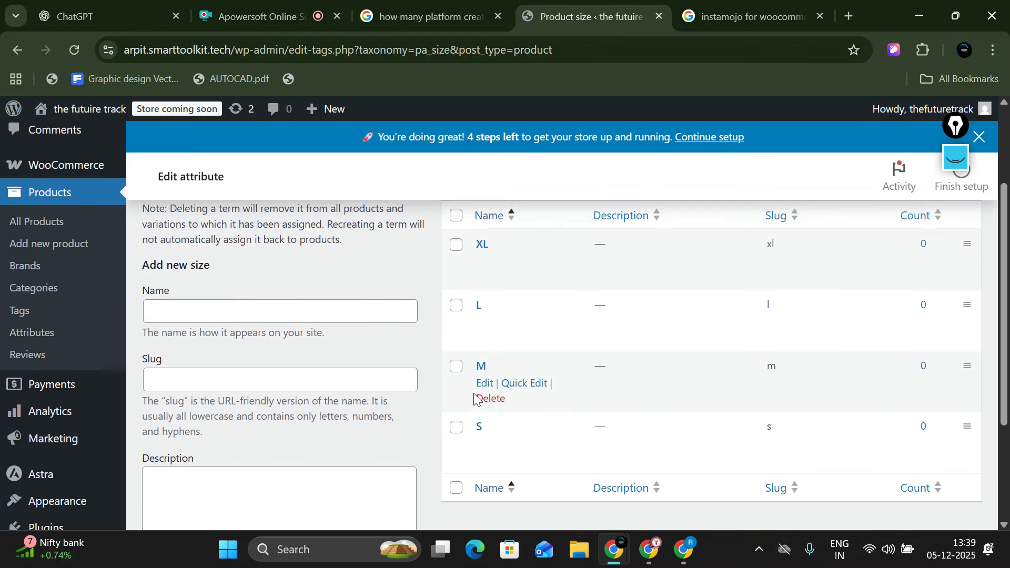
{"action": "scroll", "coordinate": [472, 402], "scroll_direction": "up", "scroll_amount": 1}
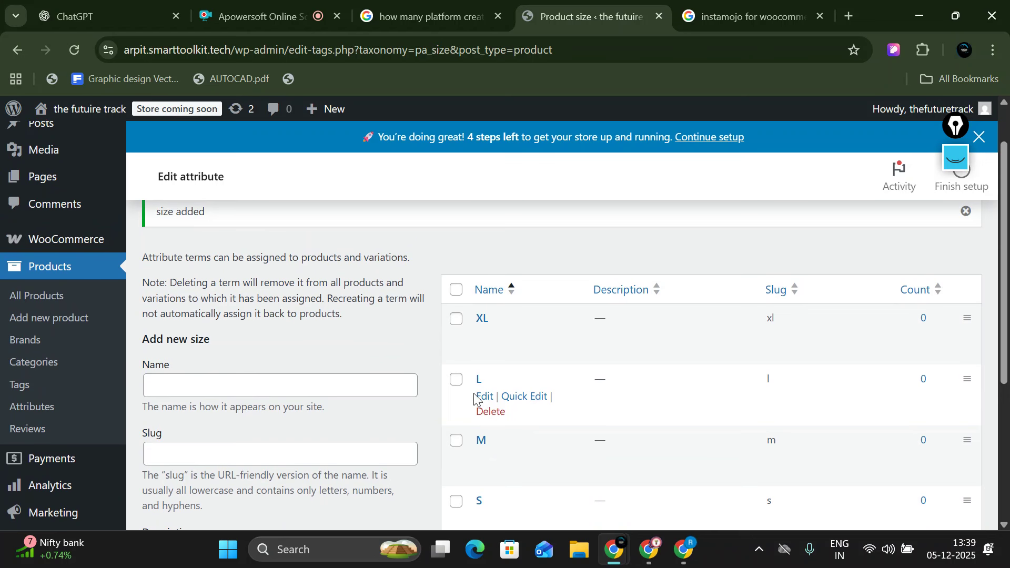
Step: Navigate back to Products > Attributes, where the size and unit attributes are listed
{"action": "left_click", "coordinate": [46, 409]}
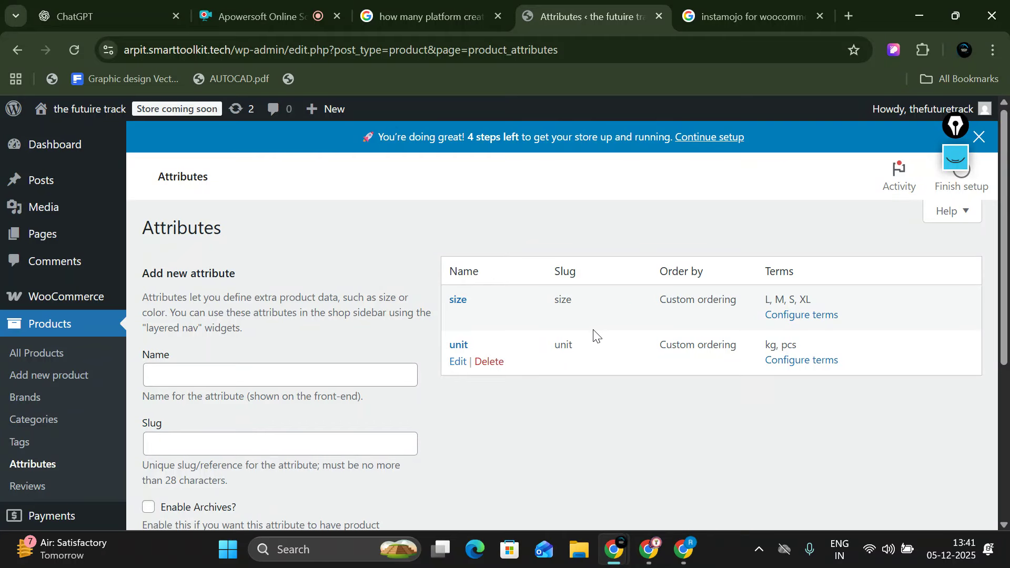
{"action": "left_click", "coordinate": [61, 329]}
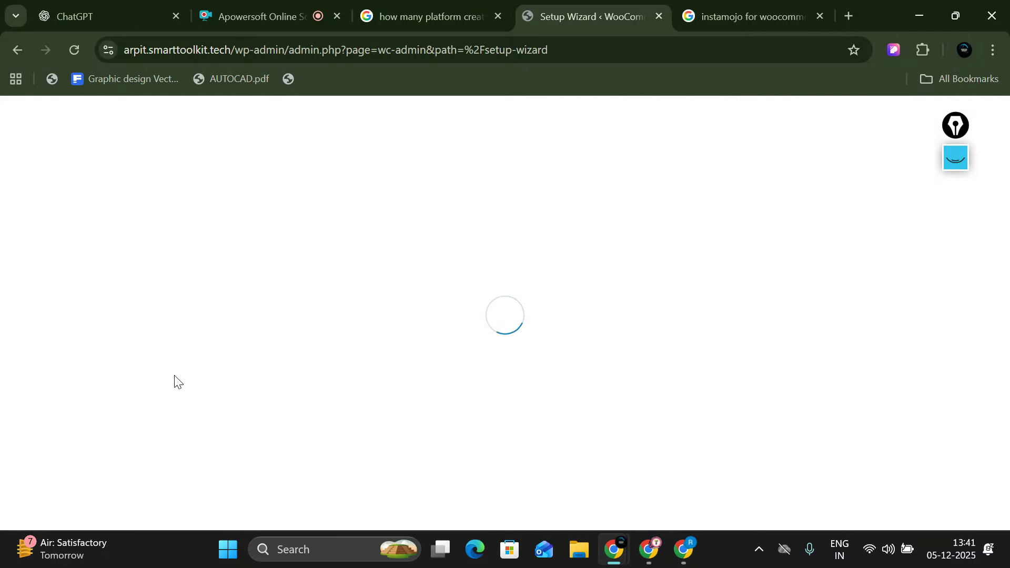
Step: Add an attribute named 'color' and open its Configure terms page
{"action": "scroll", "coordinate": [138, 327], "scroll_direction": "down", "scroll_amount": 3}
{"action": "left_click", "coordinate": [13, 51]}
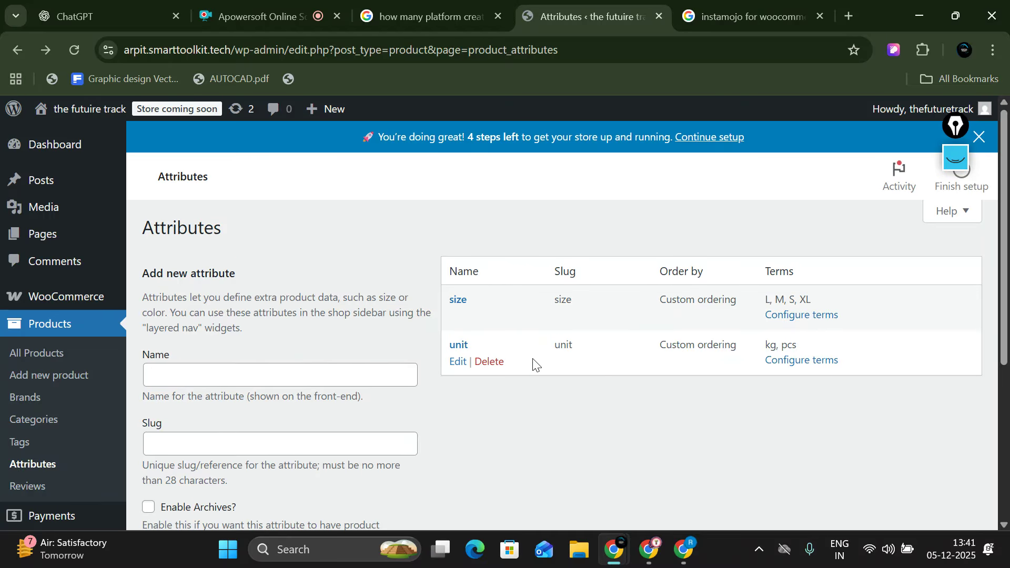
{"action": "left_click", "coordinate": [264, 370]}
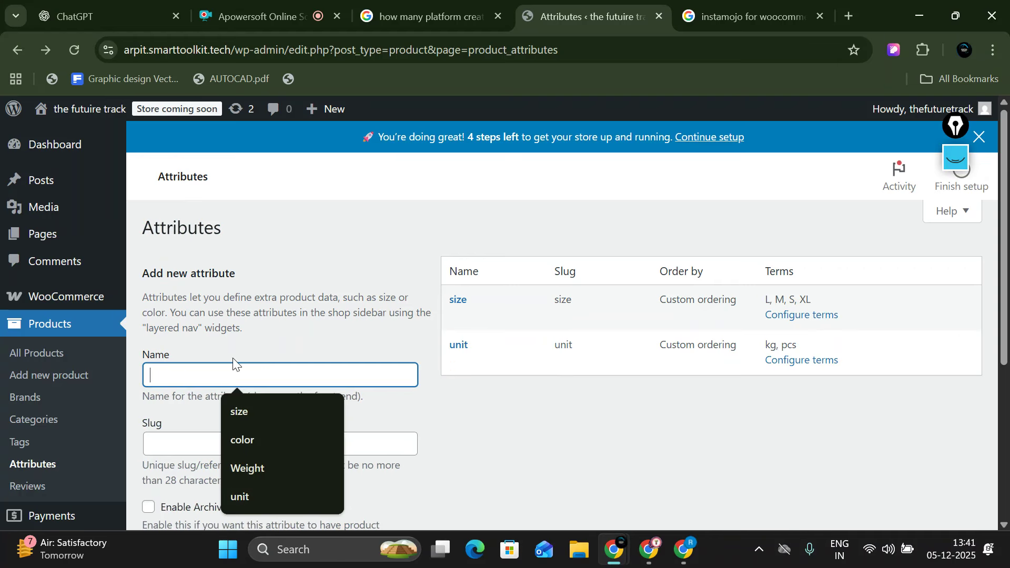
{"action": "left_click", "coordinate": [29, 465]}
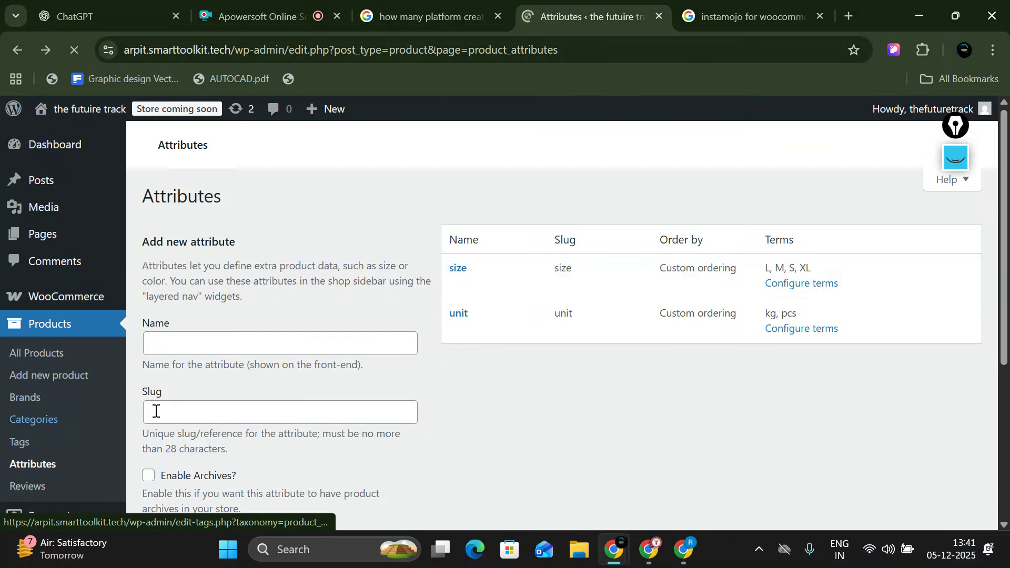
{"action": "left_click", "coordinate": [202, 339]}
{"action": "type", "text": "co"}
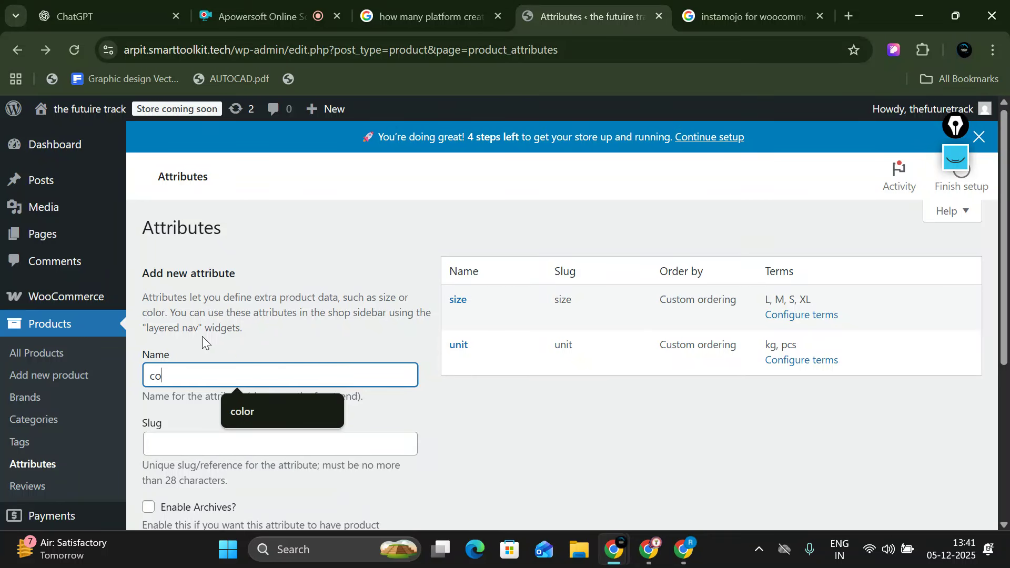
{"action": "type", "text": "lor"}
{"action": "scroll", "coordinate": [203, 428], "scroll_direction": "down", "scroll_amount": 5}
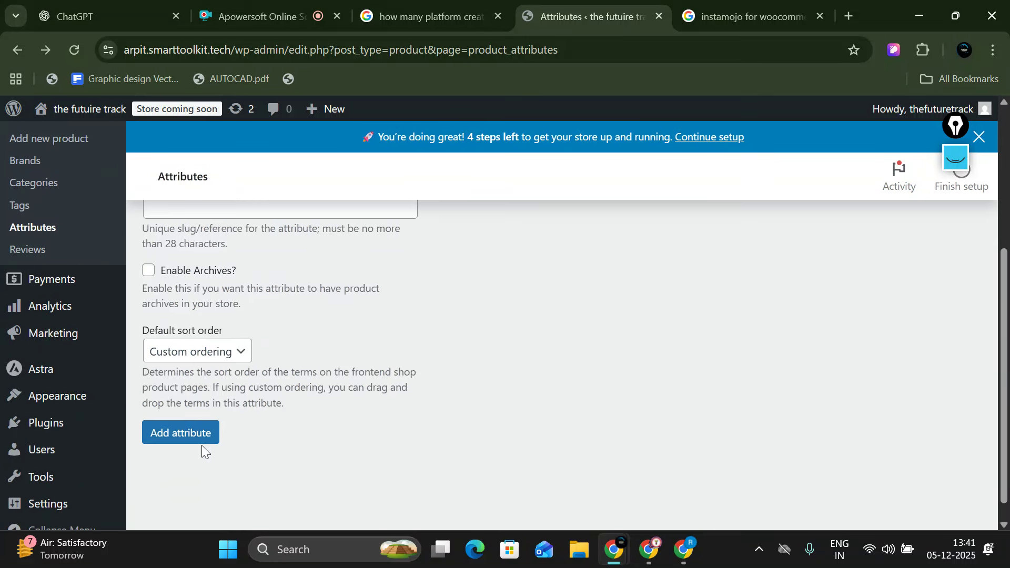
{"action": "left_click", "coordinate": [201, 444]}
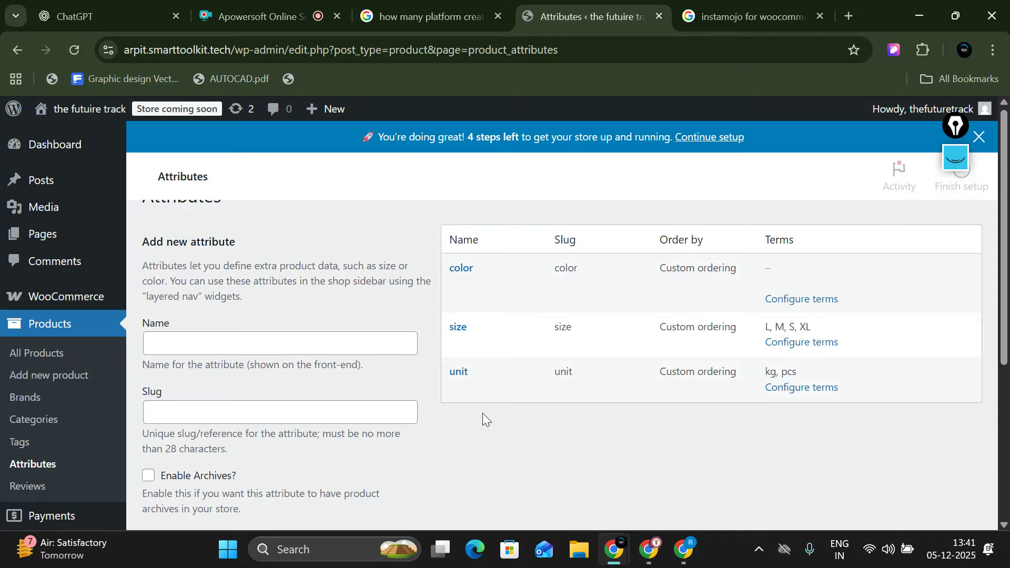
{"action": "left_click", "coordinate": [828, 331]}
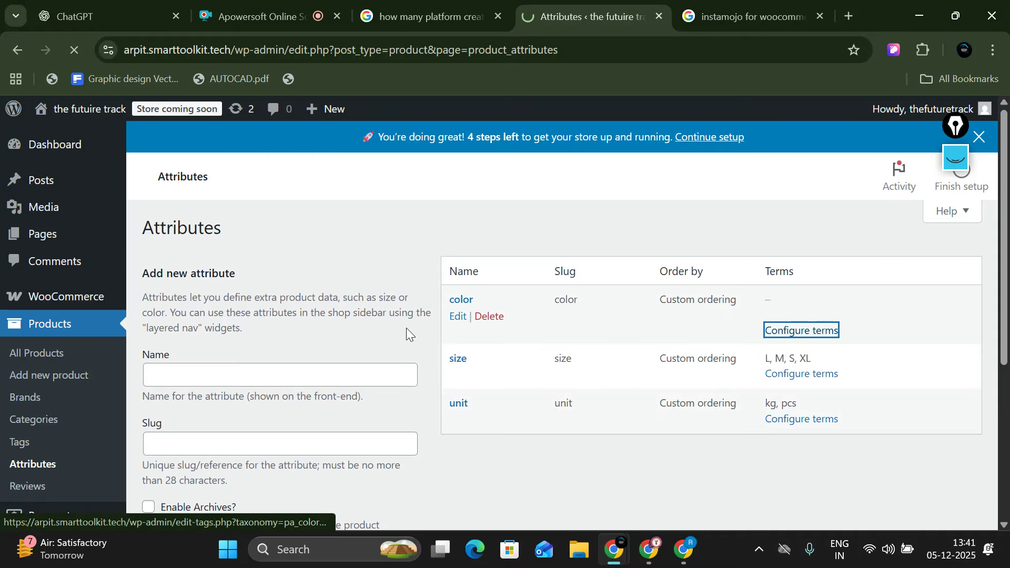
Step: Add Red and blue as terms of the color attribute
{"action": "type", "text": "Red"}
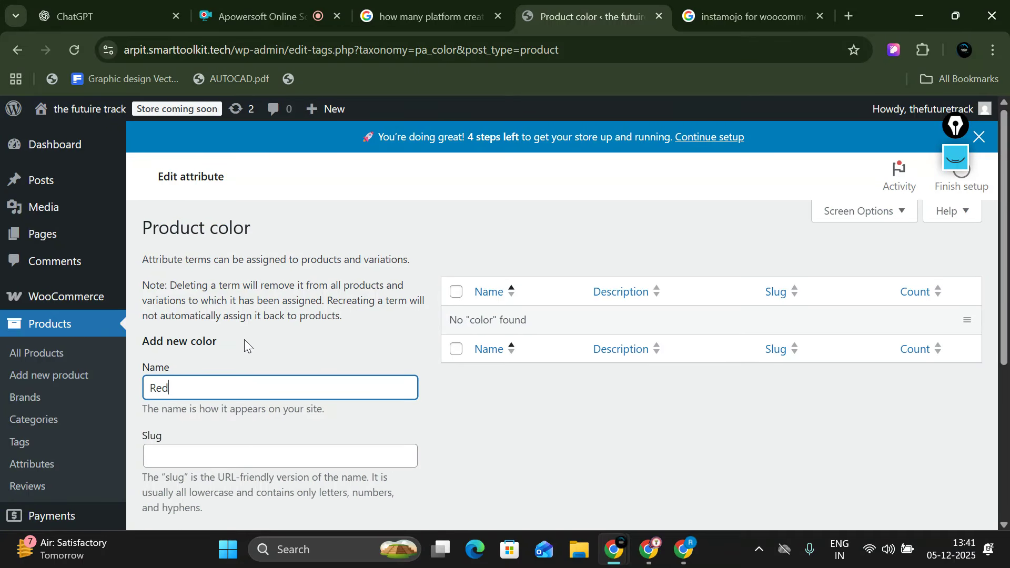
{"action": "scroll", "coordinate": [244, 339], "scroll_direction": "down", "scroll_amount": 5}
{"action": "left_click", "coordinate": [191, 457]}
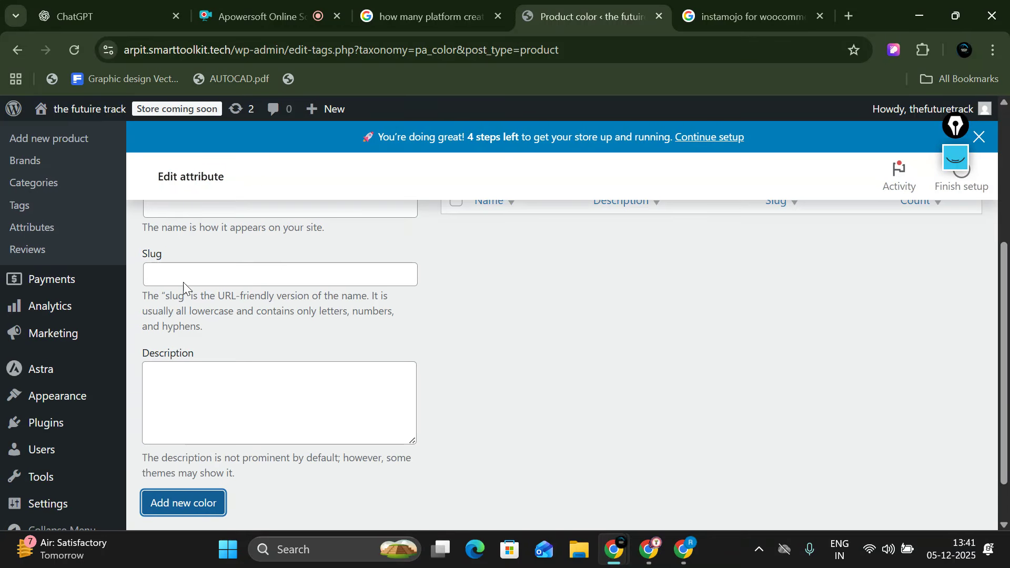
{"action": "scroll", "coordinate": [184, 288], "scroll_direction": "up", "scroll_amount": 1}
{"action": "left_click", "coordinate": [187, 284]}
{"action": "type", "text": "blu"}
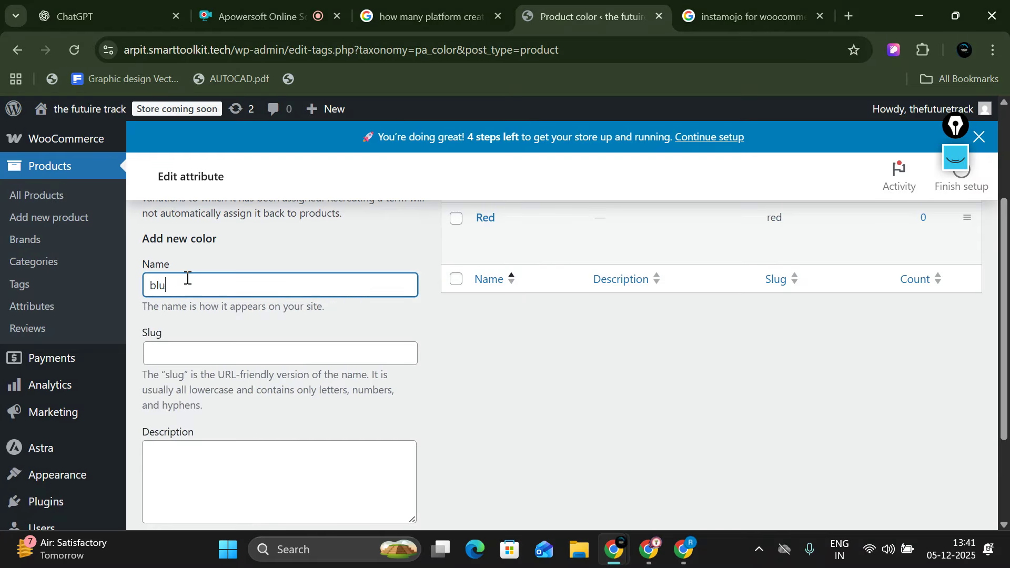
{"action": "type", "text": "e"}
{"action": "scroll", "coordinate": [210, 401], "scroll_direction": "down", "scroll_amount": 3}
{"action": "left_click", "coordinate": [210, 449]}
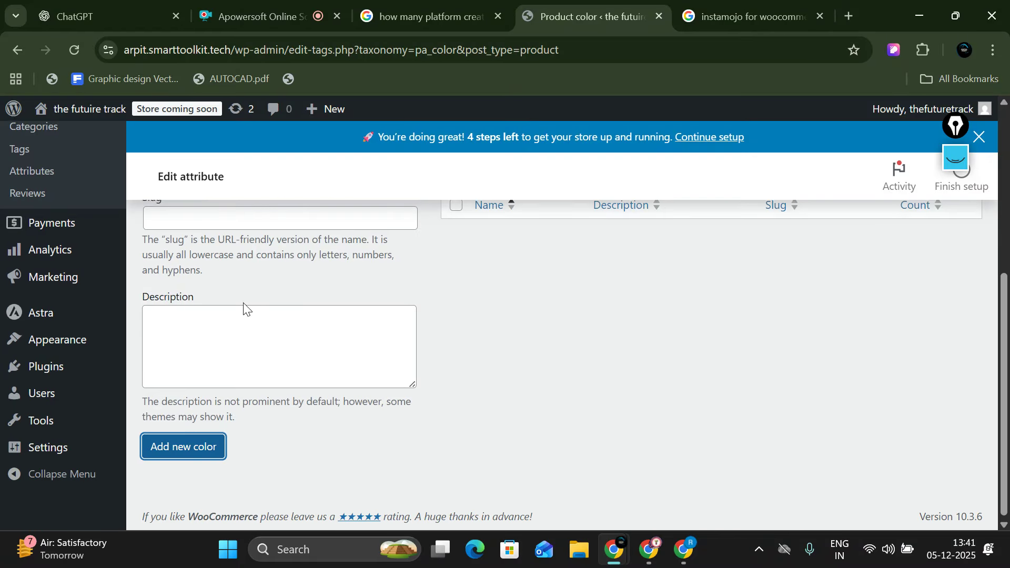
Step: Add green and yellow as the remaining color terms
{"action": "scroll", "coordinate": [244, 308], "scroll_direction": "up", "scroll_amount": 3}
{"action": "left_click", "coordinate": [228, 308]}
{"action": "type", "text": "gree"}
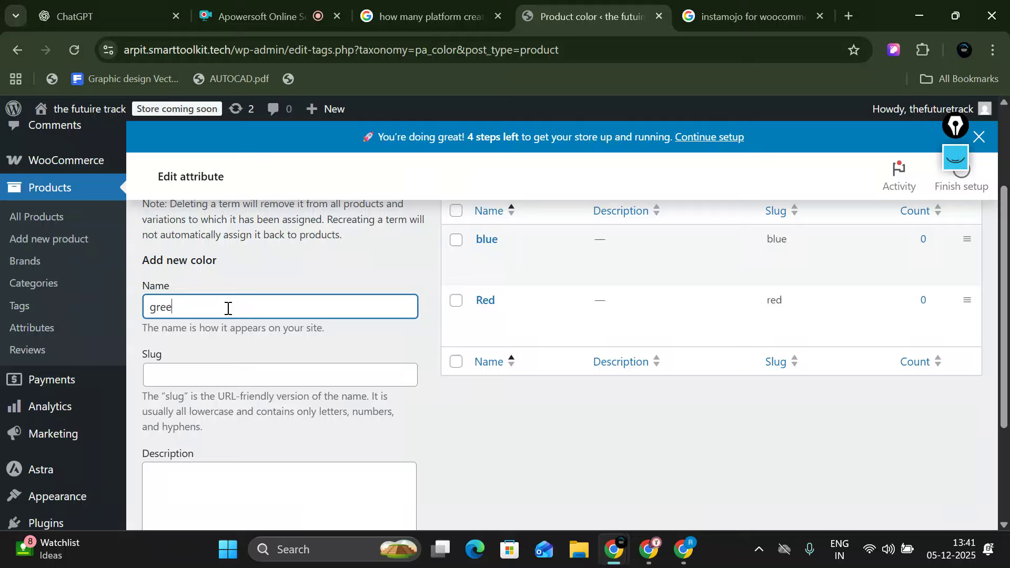
{"action": "type", "text": "n"}
{"action": "scroll", "coordinate": [232, 400], "scroll_direction": "down", "scroll_amount": 3}
{"action": "left_click", "coordinate": [211, 446]}
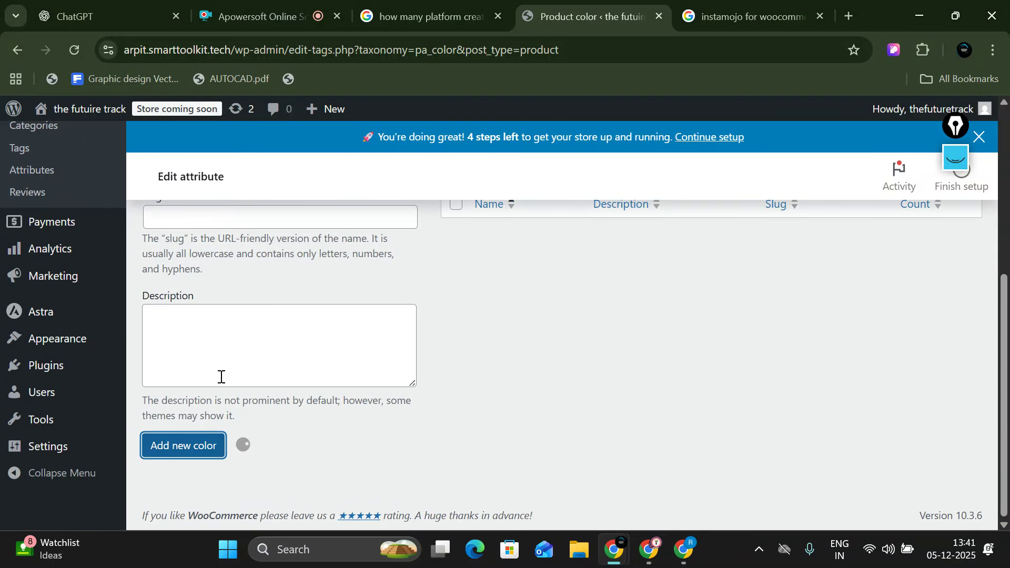
{"action": "left_click", "coordinate": [193, 224]}
{"action": "scroll", "coordinate": [193, 224], "scroll_direction": "up", "scroll_amount": 4}
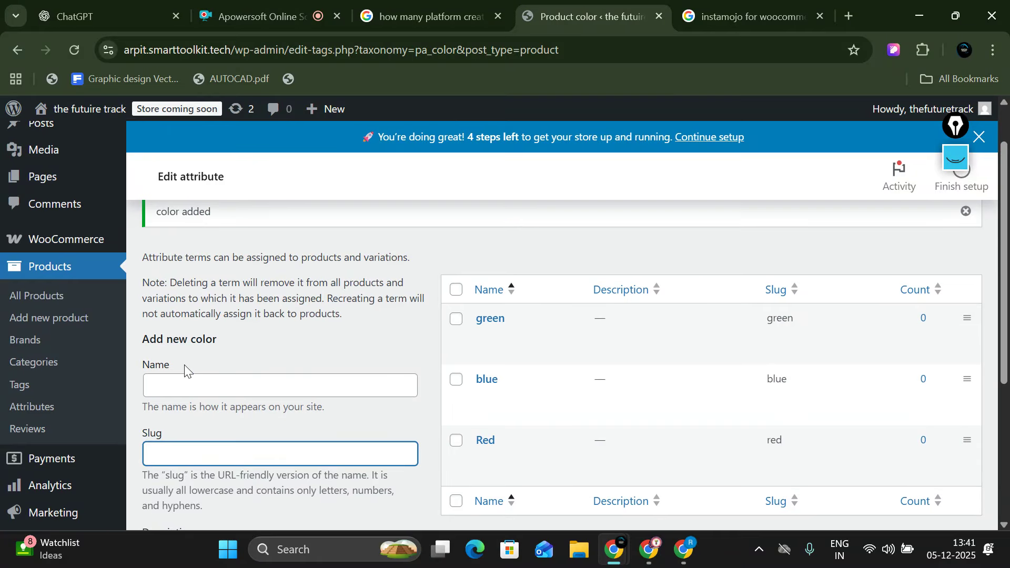
{"action": "left_click", "coordinate": [185, 381]}
{"action": "type", "text": "yellow"}
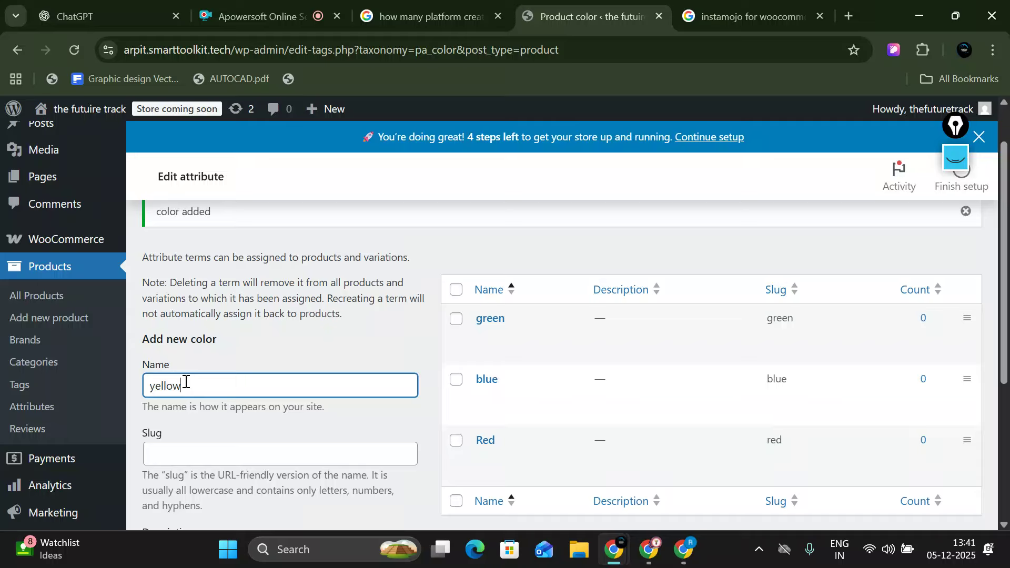
{"action": "scroll", "coordinate": [200, 329], "scroll_direction": "down", "scroll_amount": 4}
{"action": "left_click", "coordinate": [203, 452]}
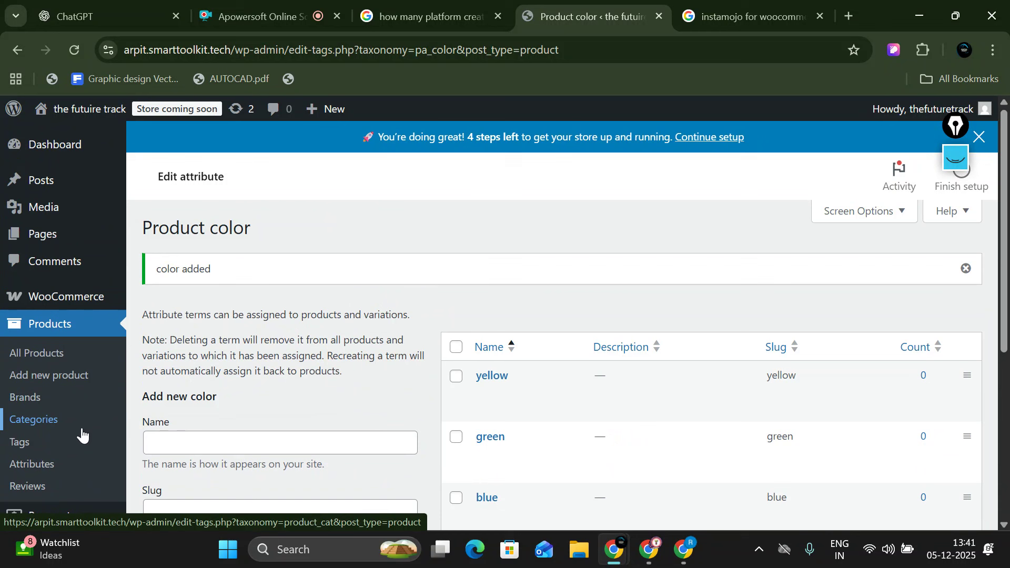
{"action": "scroll", "coordinate": [82, 434], "scroll_direction": "down", "scroll_amount": 3}
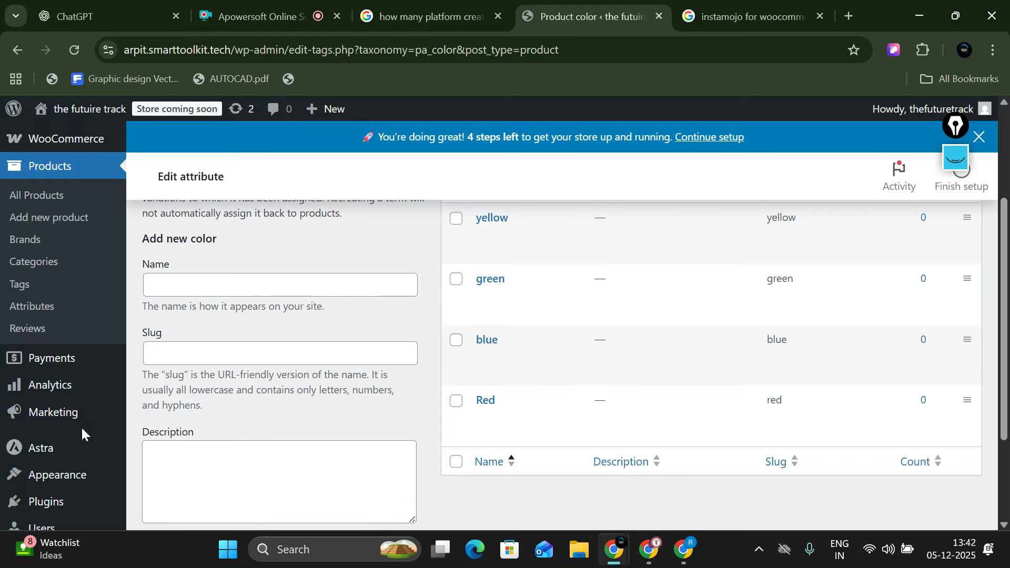
{"action": "scroll", "coordinate": [40, 415], "scroll_direction": "up", "scroll_amount": 2}
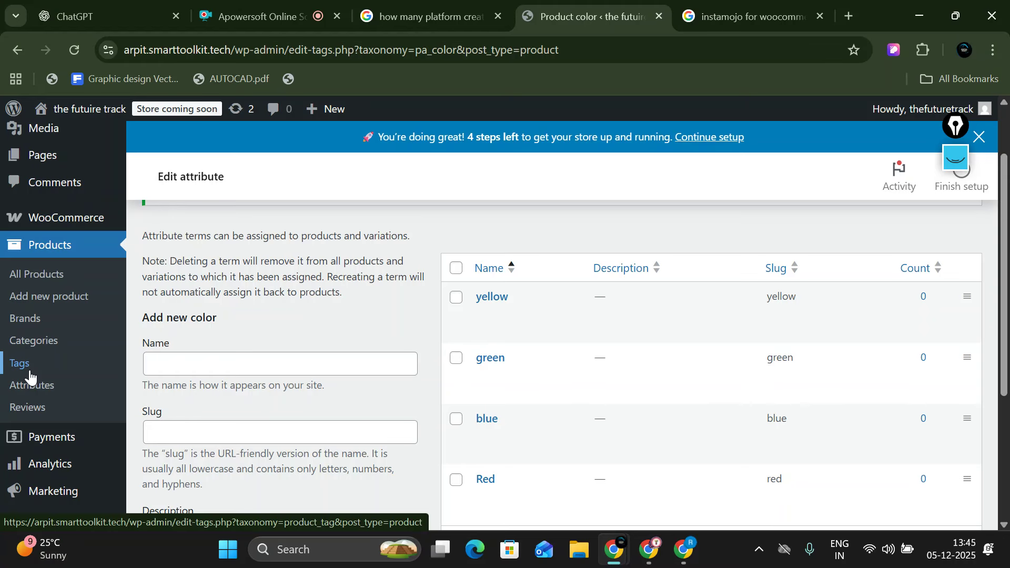
Step: On the Product tags page, create the tag 'jeans under 500'
{"action": "scroll", "coordinate": [30, 376], "scroll_direction": "down", "scroll_amount": 3}
{"action": "scroll", "coordinate": [124, 417], "scroll_direction": "up", "scroll_amount": 3}
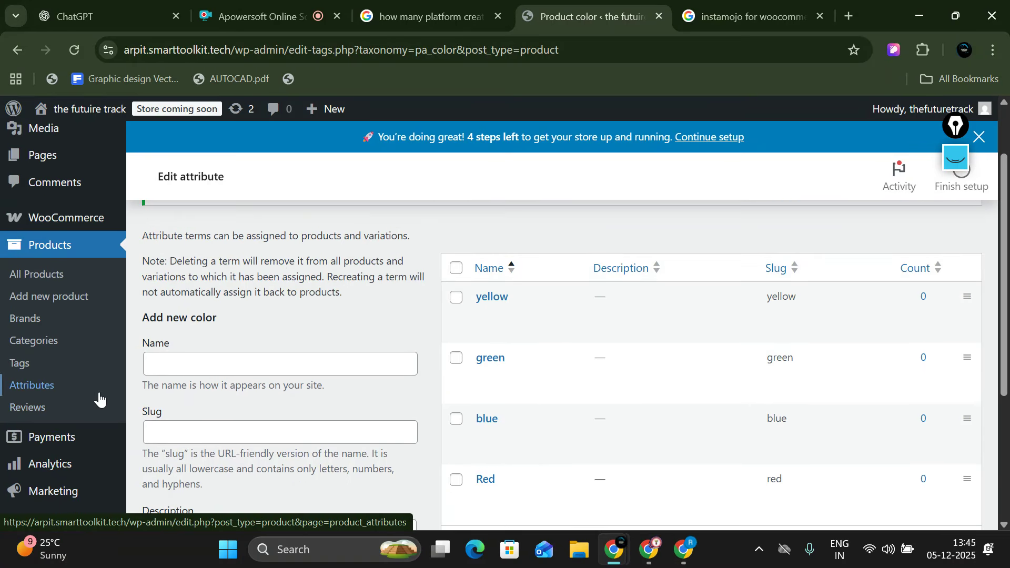
{"action": "left_click", "coordinate": [16, 363]}
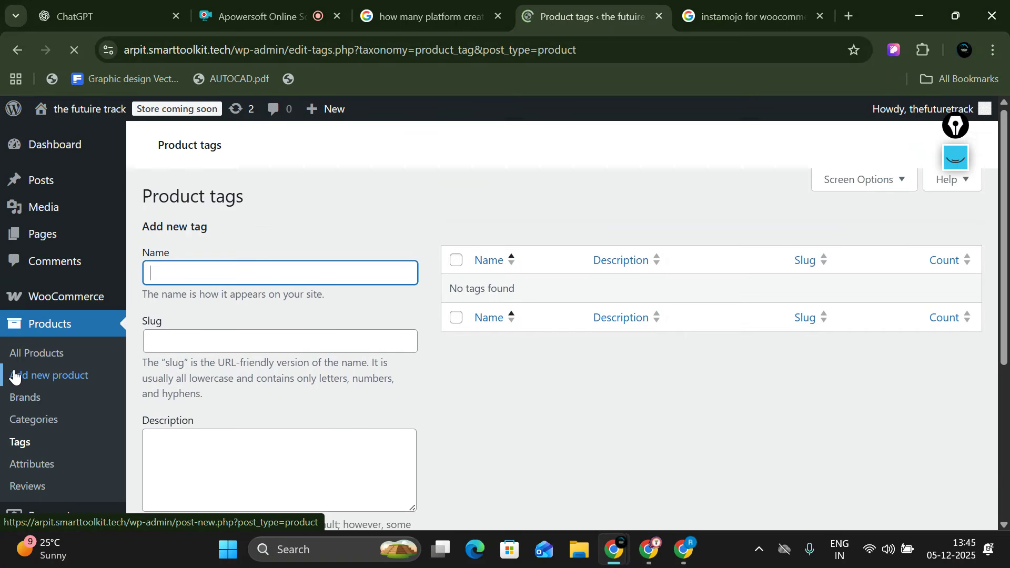
{"action": "scroll", "coordinate": [153, 354], "scroll_direction": "up", "scroll_amount": 1}
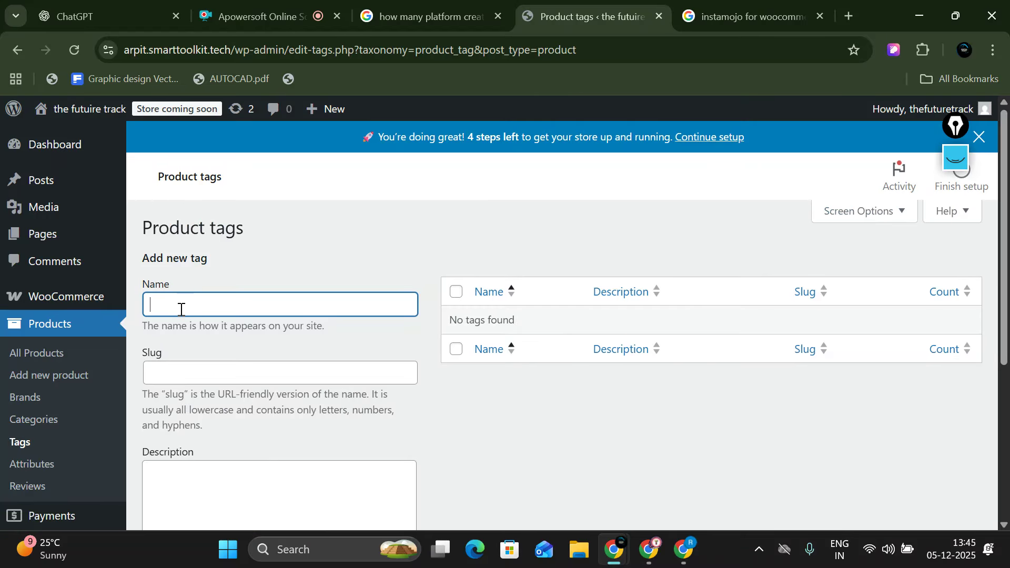
{"action": "type", "text": "jeans under 500"}
{"action": "scroll", "coordinate": [197, 403], "scroll_direction": "down", "scroll_amount": 5}
{"action": "left_click", "coordinate": [185, 367]}
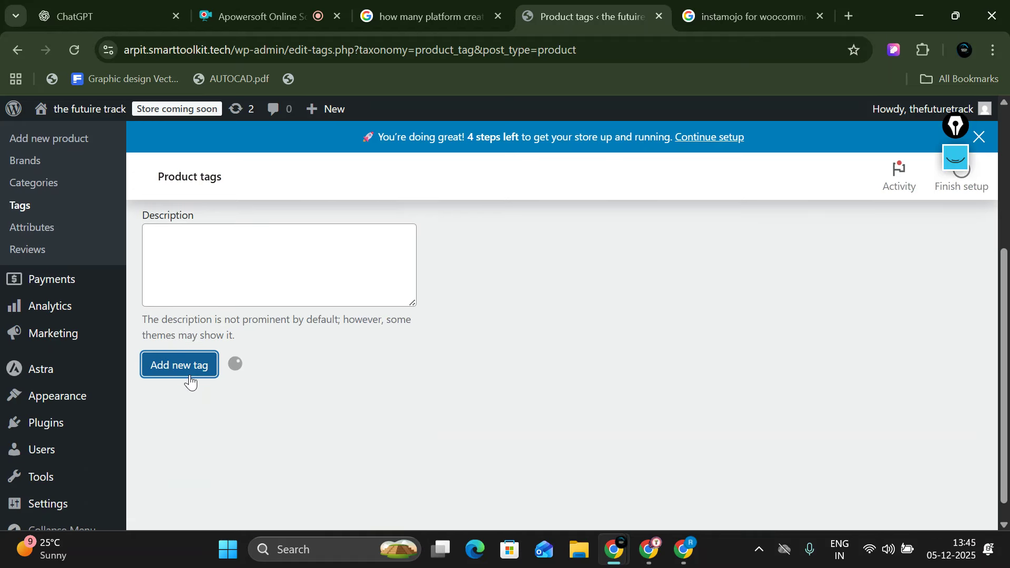
Step: Create a second product tag, 't-shirt under 300'
{"action": "scroll", "coordinate": [190, 379], "scroll_direction": "up", "scroll_amount": 3}
{"action": "left_click", "coordinate": [189, 281]}
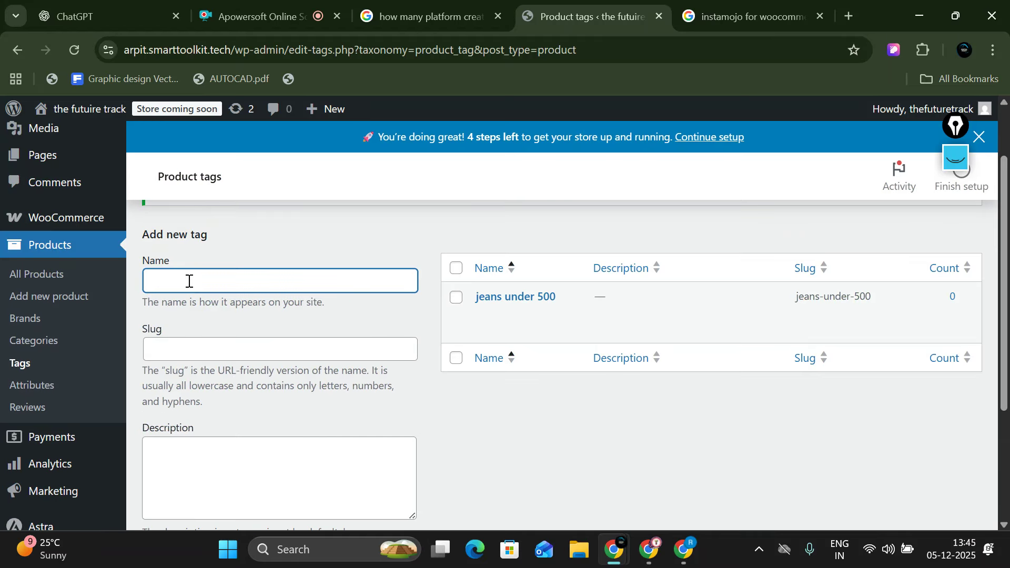
{"action": "type", "text": "t-shirt un"}
{"action": "key", "text": "BackSpace"}
{"action": "key", "text": "BackSpace"}
{"action": "type", "text": "under 300"}
{"action": "scroll", "coordinate": [200, 320], "scroll_direction": "down", "scroll_amount": 3}
{"action": "left_click", "coordinate": [173, 428]}
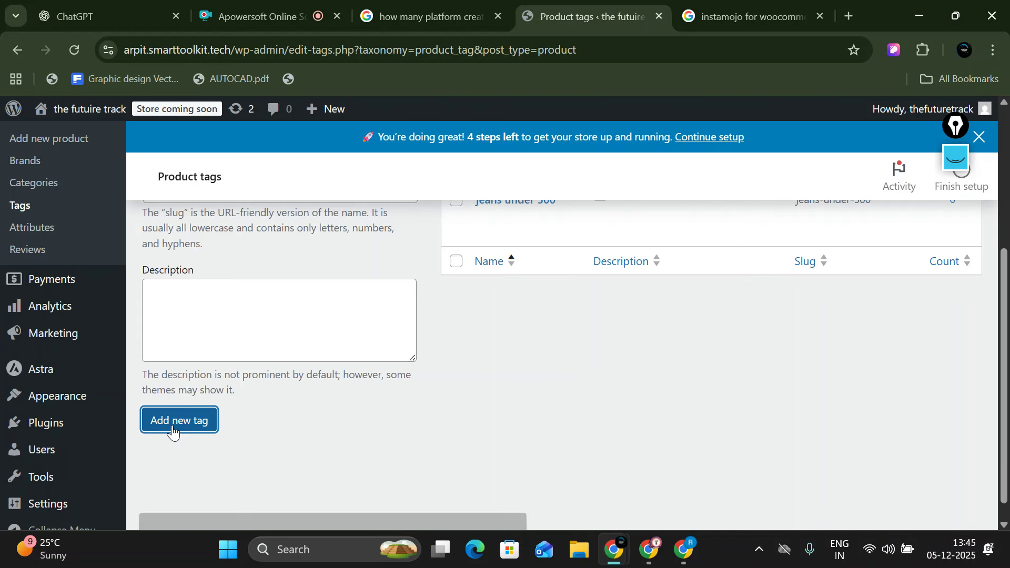
{"action": "left_click", "coordinate": [43, 271]}
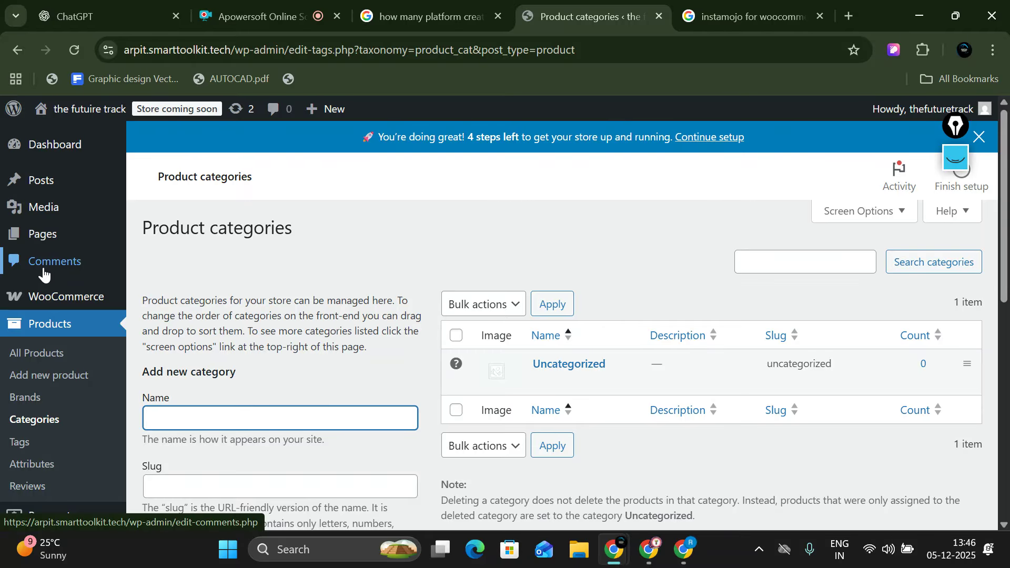
Step: Enter 'cloth' as a new product category name and submit it
{"action": "scroll", "coordinate": [63, 295], "scroll_direction": "down", "scroll_amount": 1}
{"action": "mouse_move", "coordinate": [68, 217]}
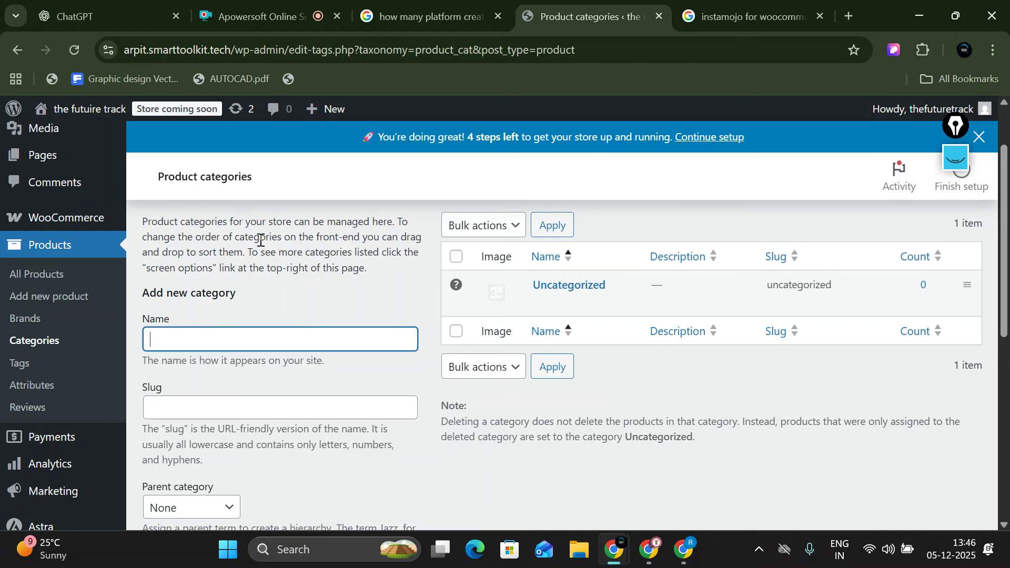
{"action": "type", "text": "cloth"}
{"action": "scroll", "coordinate": [260, 241], "scroll_direction": "down", "scroll_amount": 8}
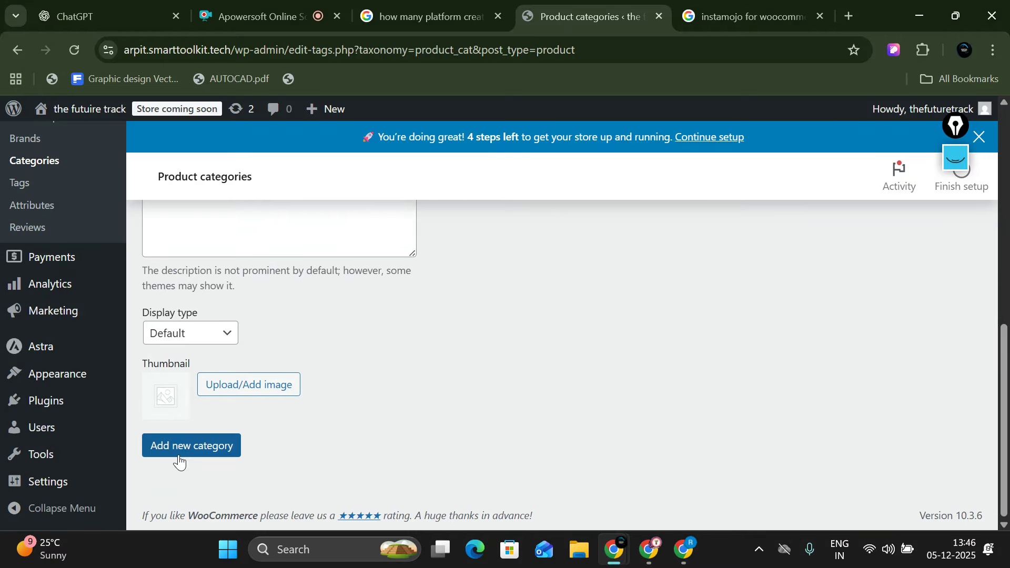
{"action": "left_click", "coordinate": [179, 458]}
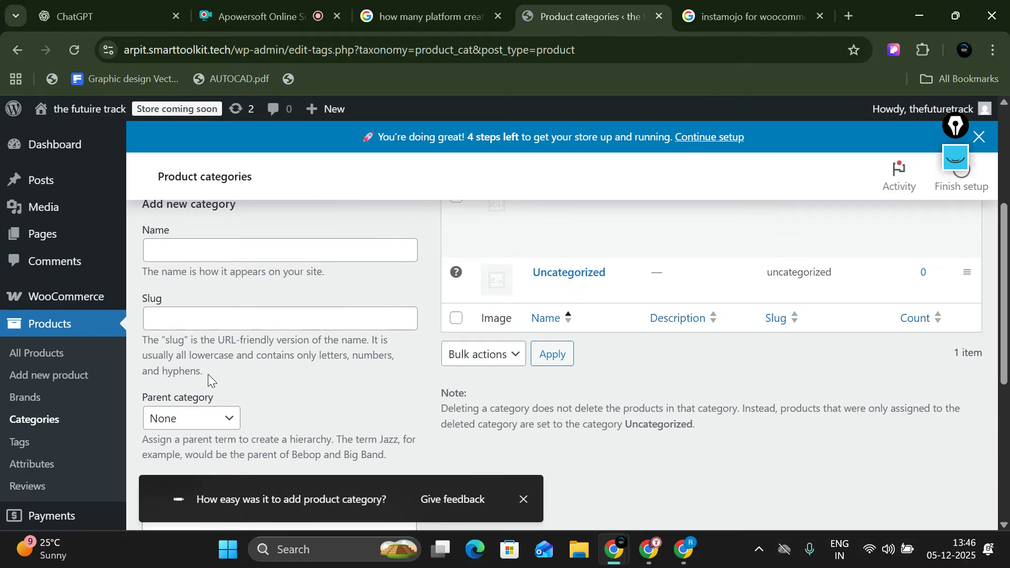
Step: Re-enter 'cloth', add the category, and dismiss the feedback prompt
{"action": "left_click", "coordinate": [224, 250]}
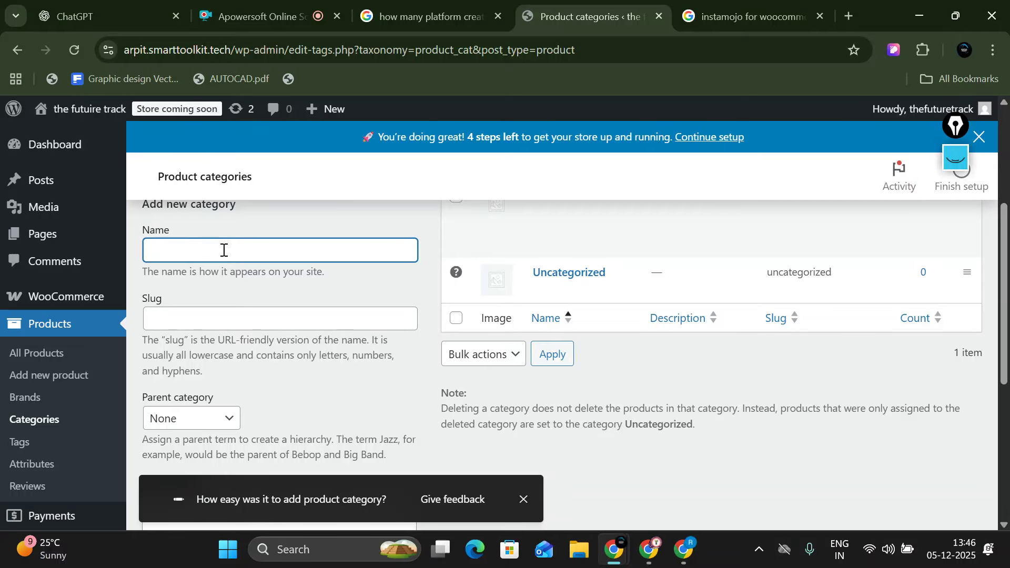
{"action": "scroll", "coordinate": [230, 288], "scroll_direction": "down", "scroll_amount": 3}
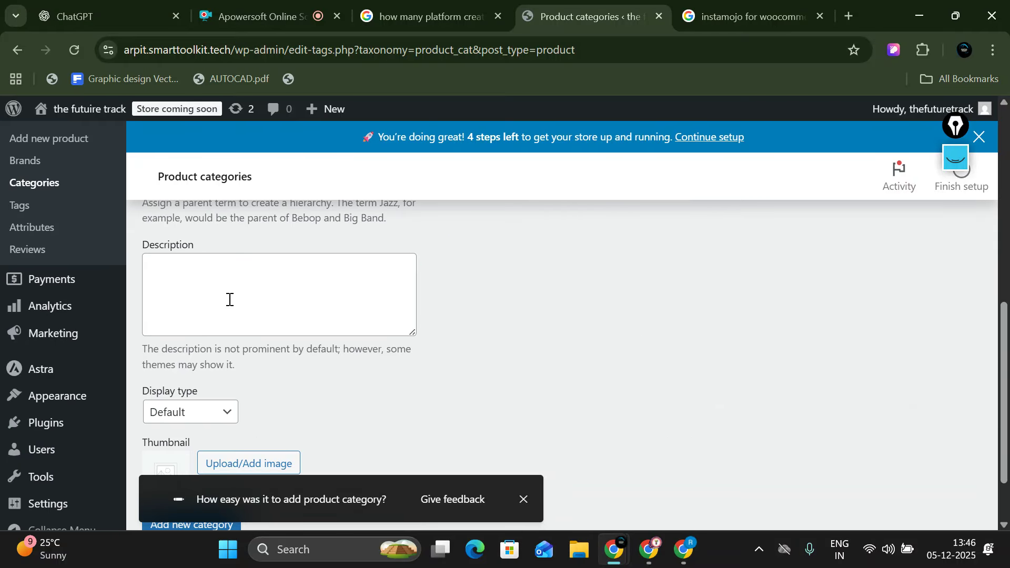
{"action": "scroll", "coordinate": [231, 300], "scroll_direction": "up", "scroll_amount": 3}
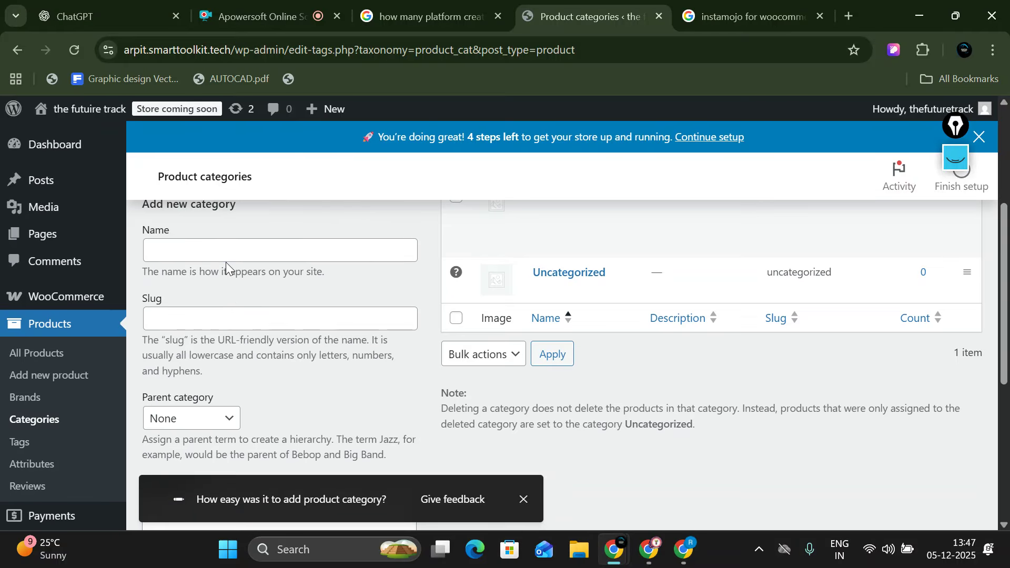
{"action": "left_click", "coordinate": [224, 249]}
{"action": "type", "text": "cloth"}
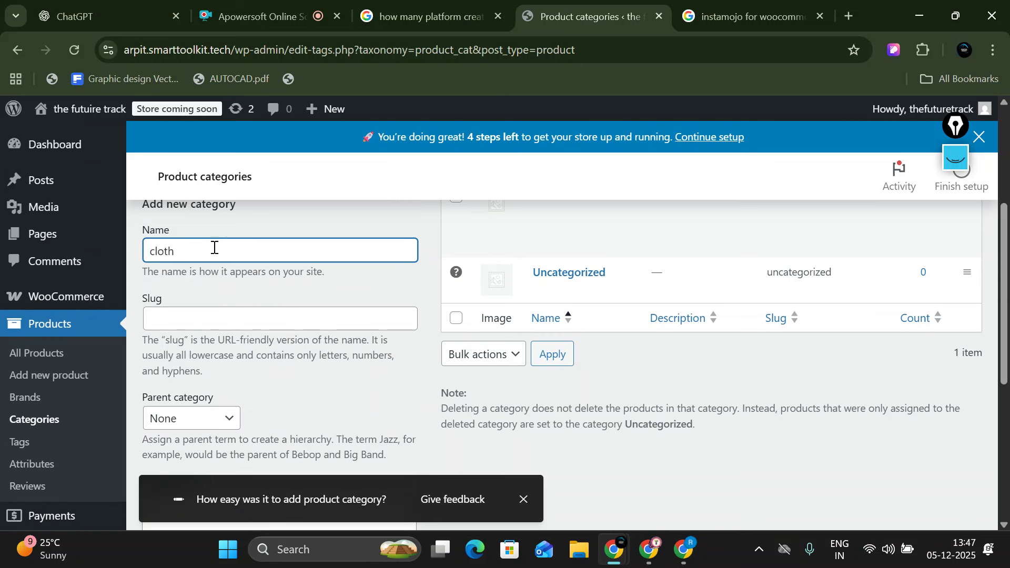
{"action": "scroll", "coordinate": [214, 247], "scroll_direction": "down", "scroll_amount": 5}
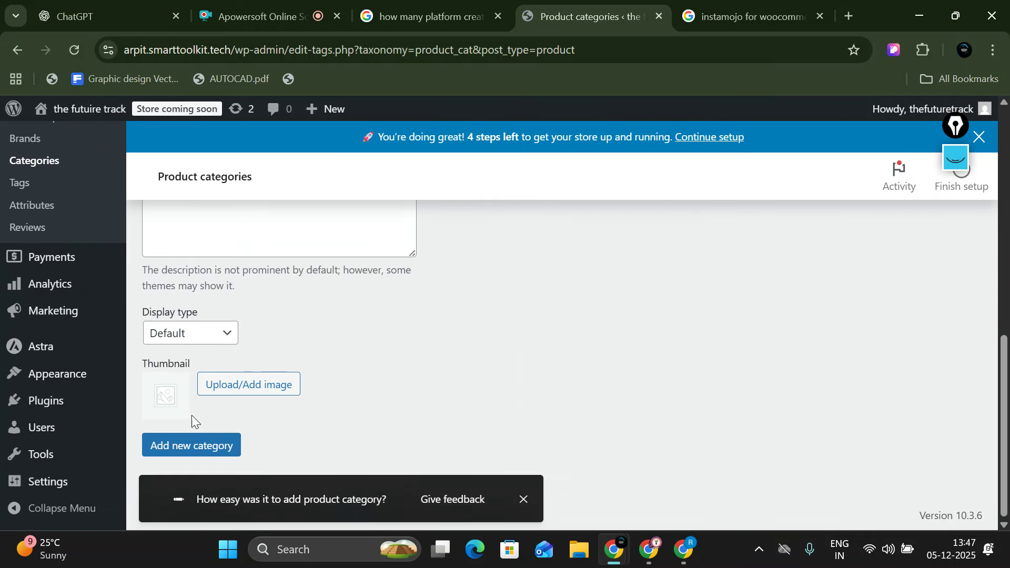
{"action": "left_click", "coordinate": [181, 446]}
{"action": "scroll", "coordinate": [684, 368], "scroll_direction": "up", "scroll_amount": 7}
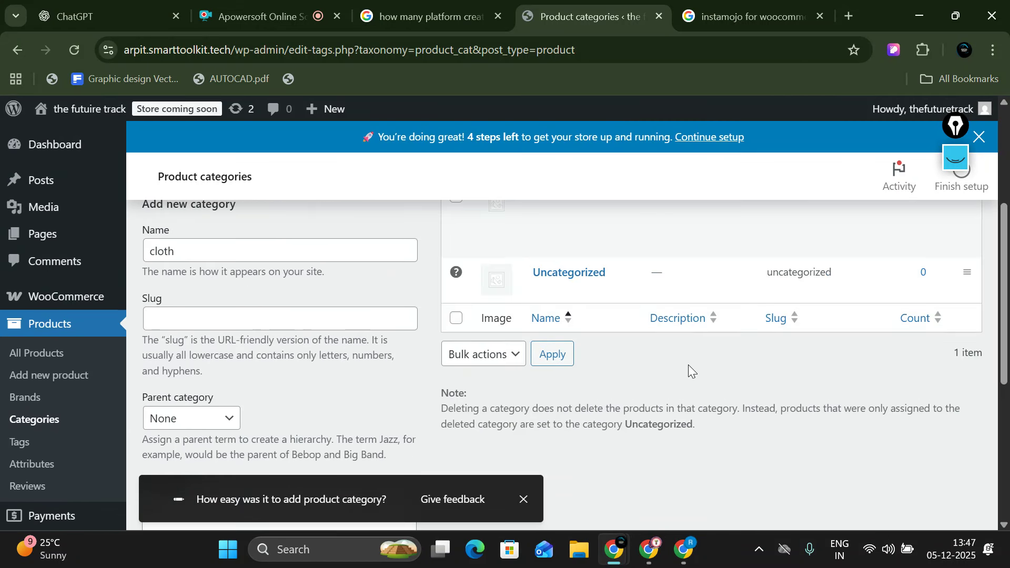
{"action": "left_click", "coordinate": [524, 499]}
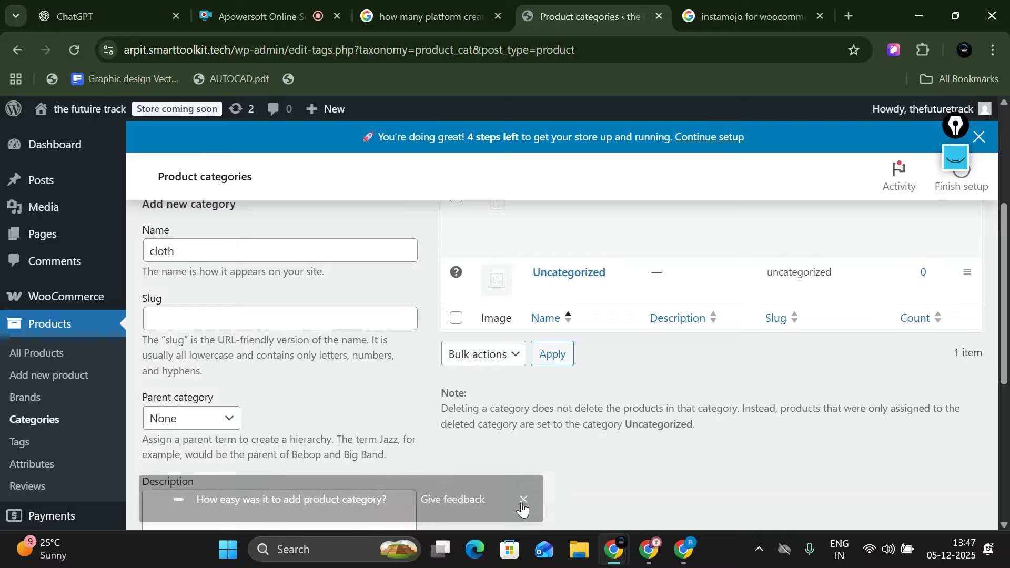
{"action": "scroll", "coordinate": [326, 363], "scroll_direction": "up", "scroll_amount": 3}
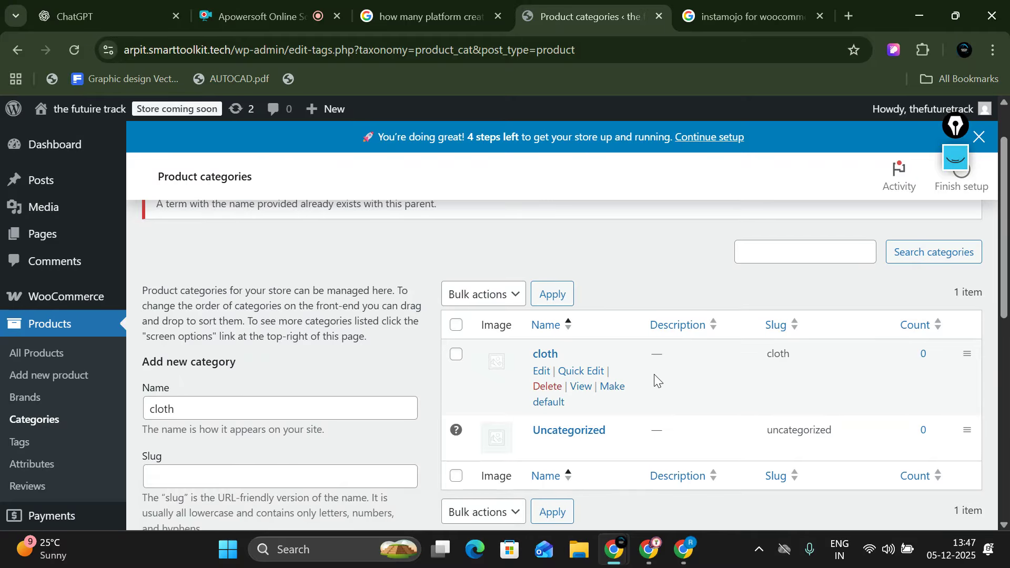
{"action": "scroll", "coordinate": [654, 374], "scroll_direction": "down", "scroll_amount": 2}
{"action": "scroll", "coordinate": [659, 379], "scroll_direction": "up", "scroll_amount": 2}
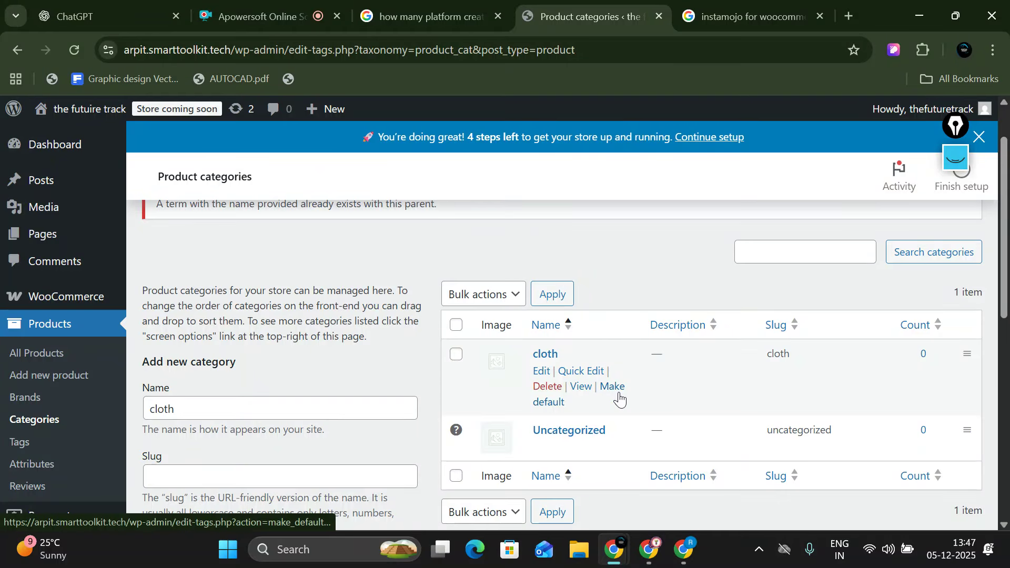
Step: Use Make default on the cloth row so it replaces Uncategorized as default
{"action": "left_click", "coordinate": [617, 397]}
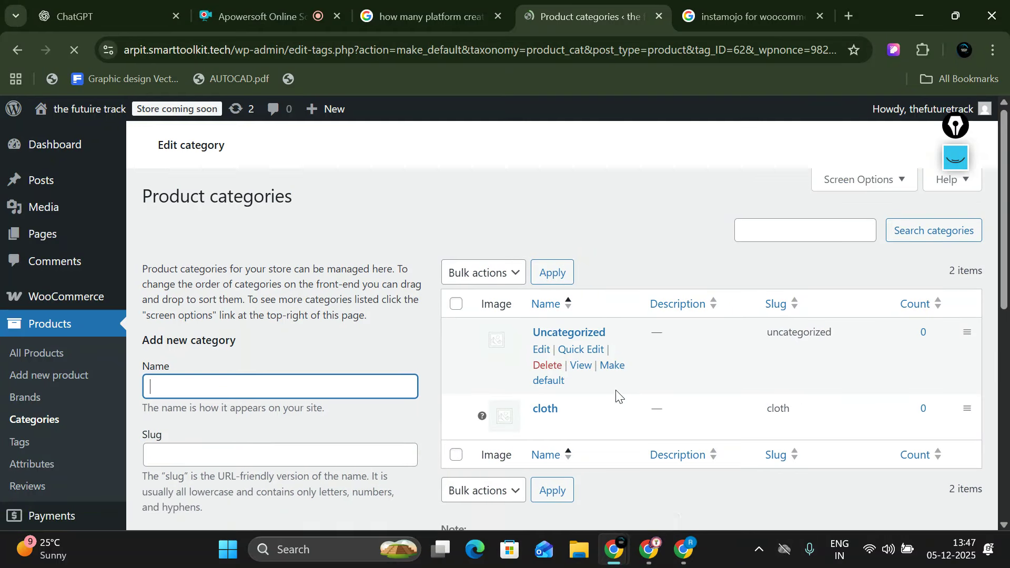
{"action": "scroll", "coordinate": [617, 397], "scroll_direction": "down", "scroll_amount": 3}
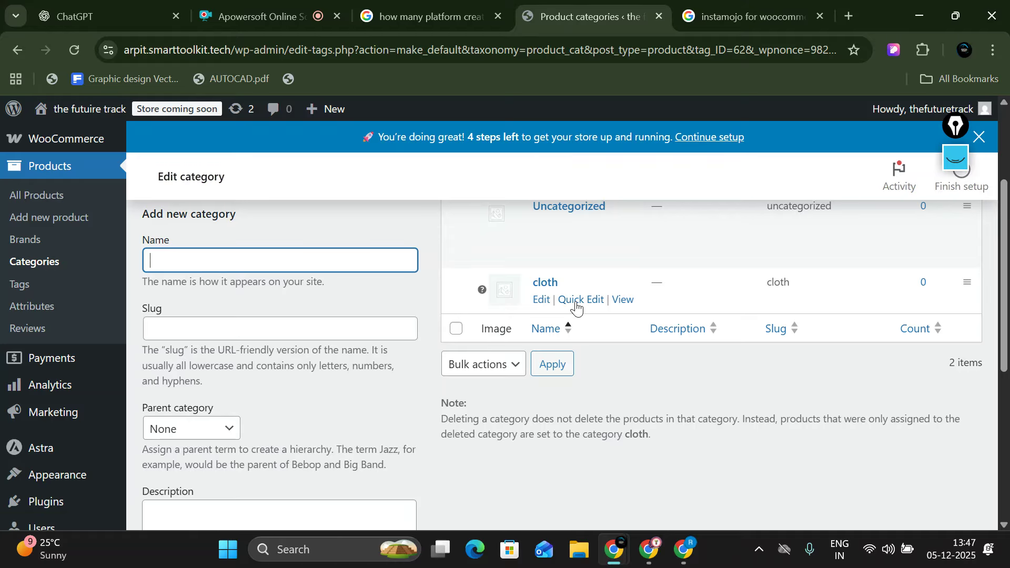
{"action": "scroll", "coordinate": [259, 345], "scroll_direction": "up", "scroll_amount": 2}
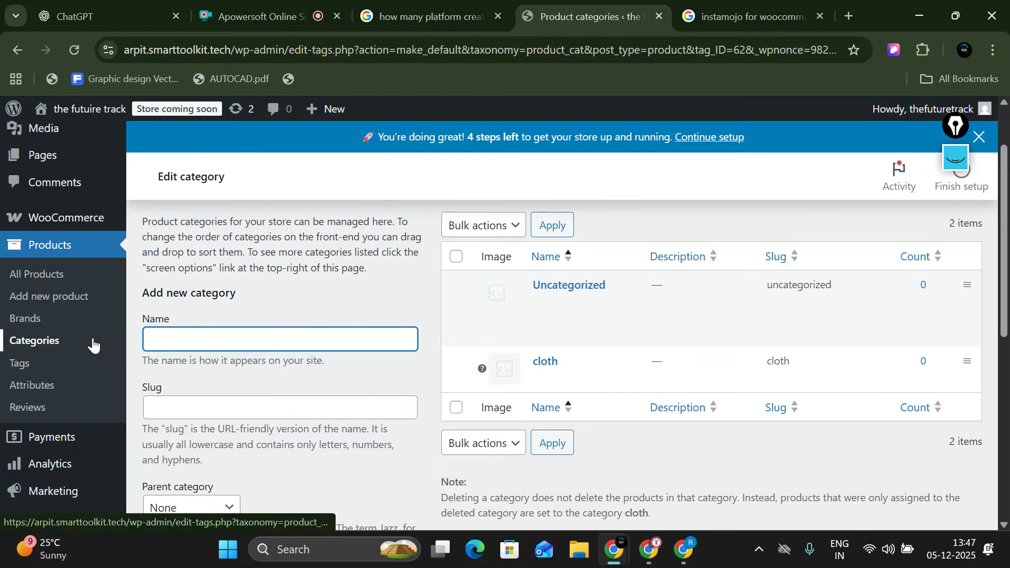
Step: Open the empty Brands page, then search Google for amazon and open Amazon.in
{"action": "left_click", "coordinate": [35, 323]}
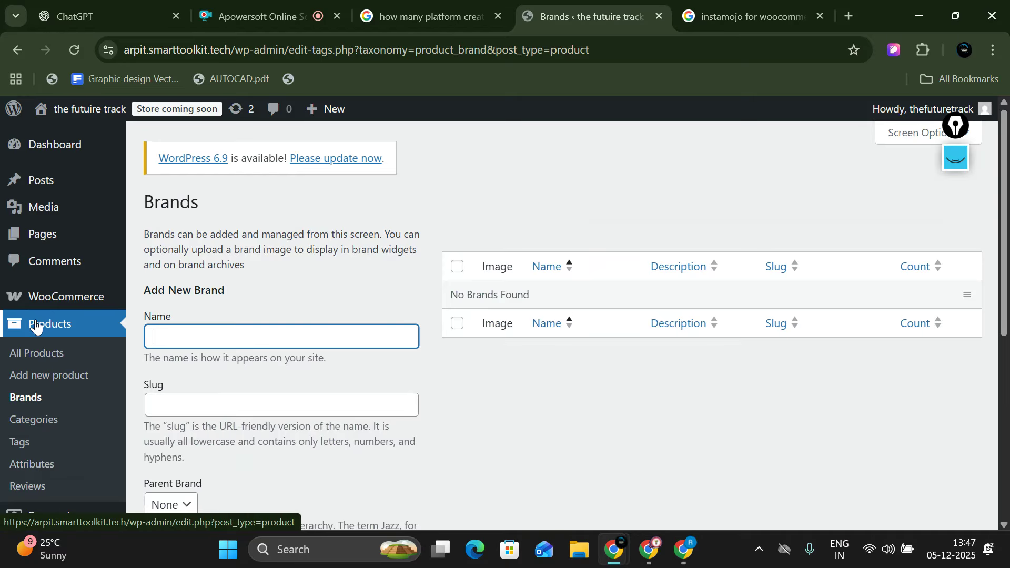
{"action": "left_click", "coordinate": [848, 15]}
{"action": "type", "text": "g"}
{"action": "key", "text": "Return"}
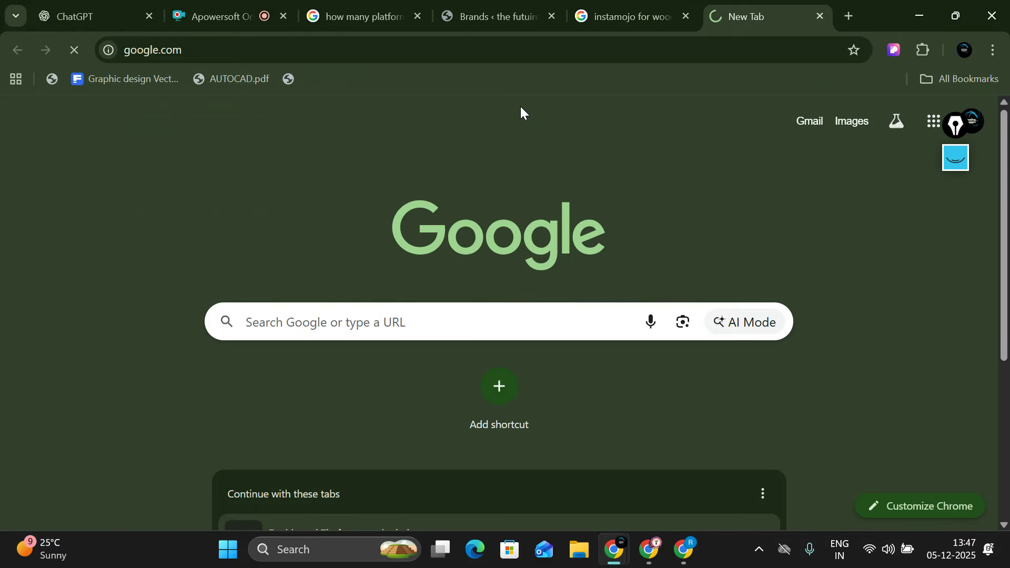
{"action": "type", "text": "amazon"}
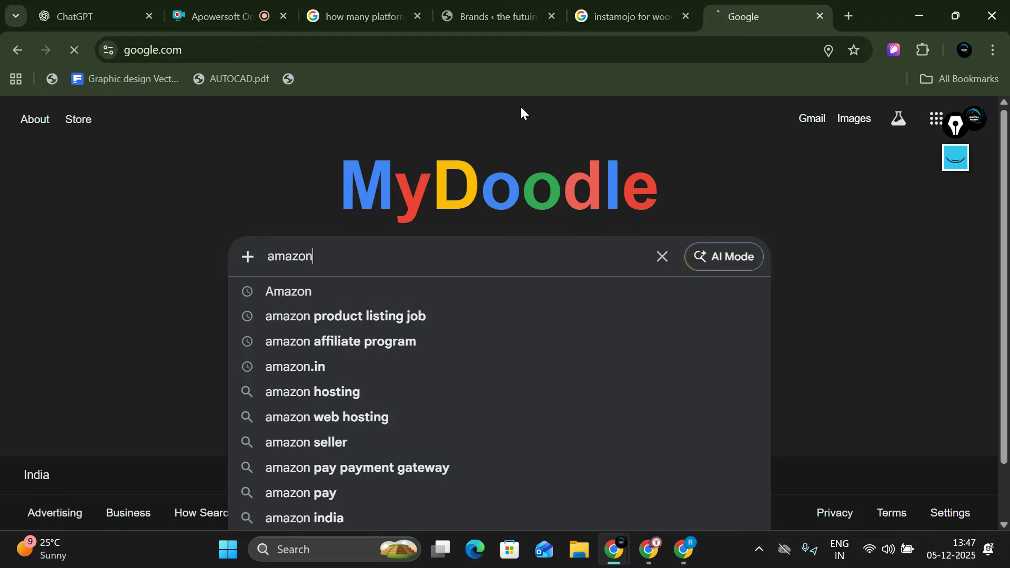
{"action": "key", "text": "Return"}
{"action": "left_click", "coordinate": [78, 269]}
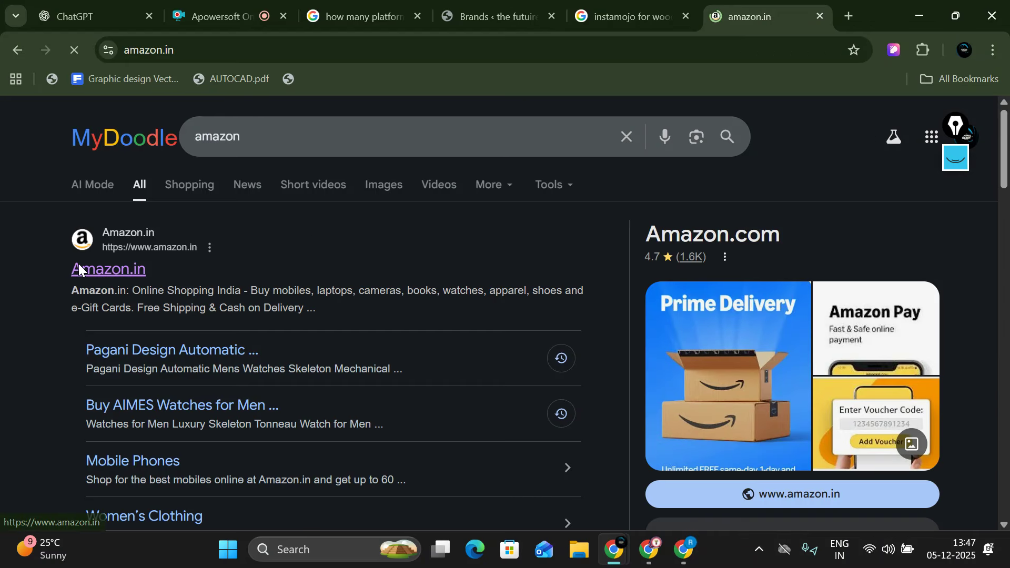
Step: Search Amazon.in for 'bot', correcting the mistyped 'bbot' query
{"action": "left_click", "coordinate": [288, 118]}
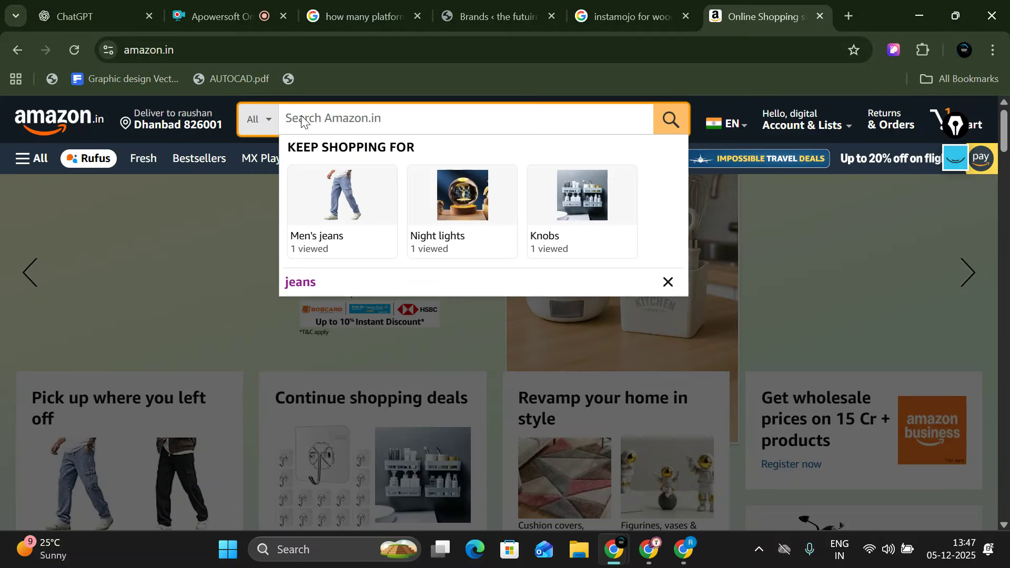
{"action": "type", "text": "bbot"}
{"action": "key", "text": "Return"}
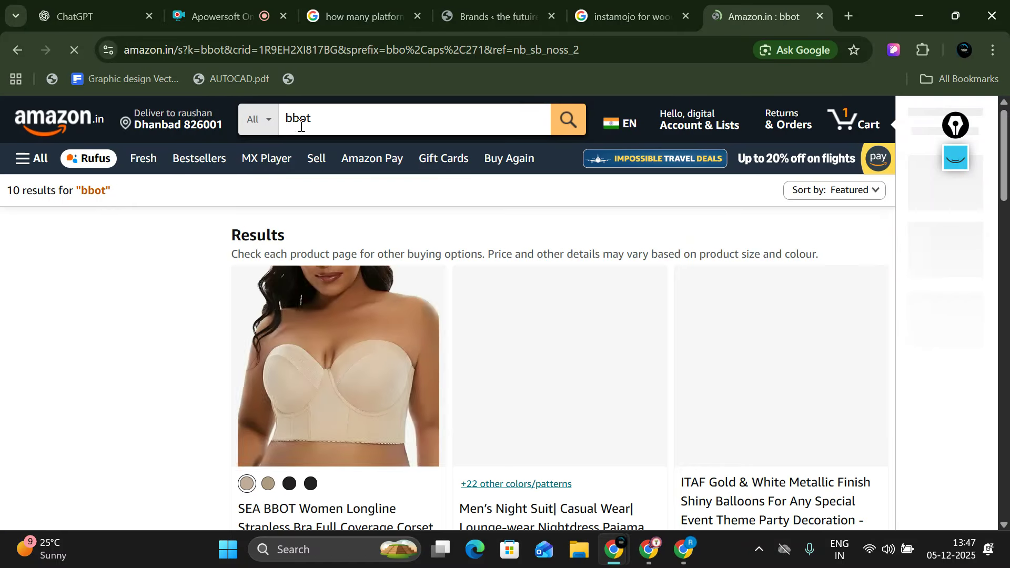
{"action": "left_click_drag", "start_coordinate": [322, 119], "coordinate": [259, 120]}
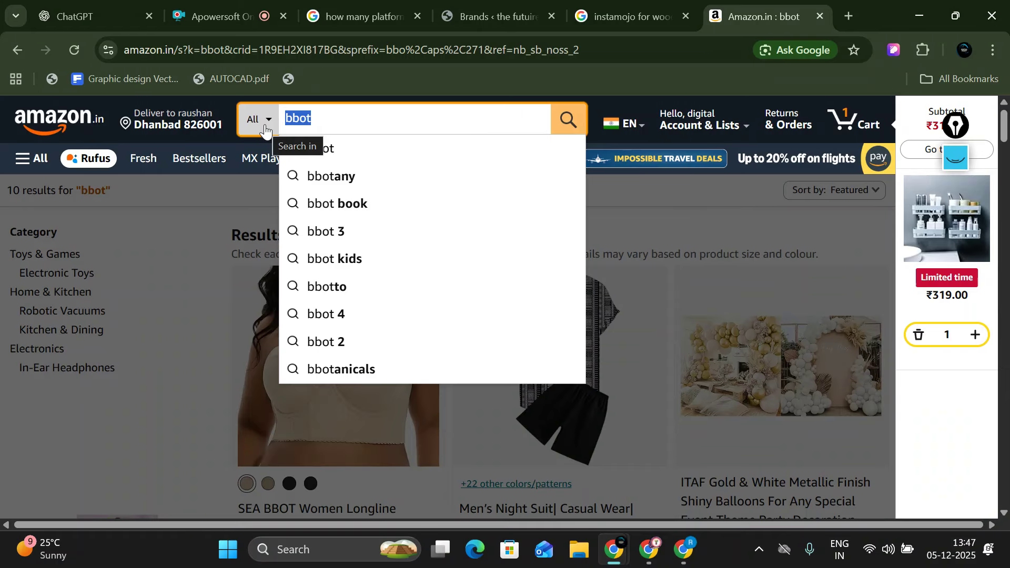
{"action": "type", "text": "bot"}
{"action": "key", "text": "Return"}
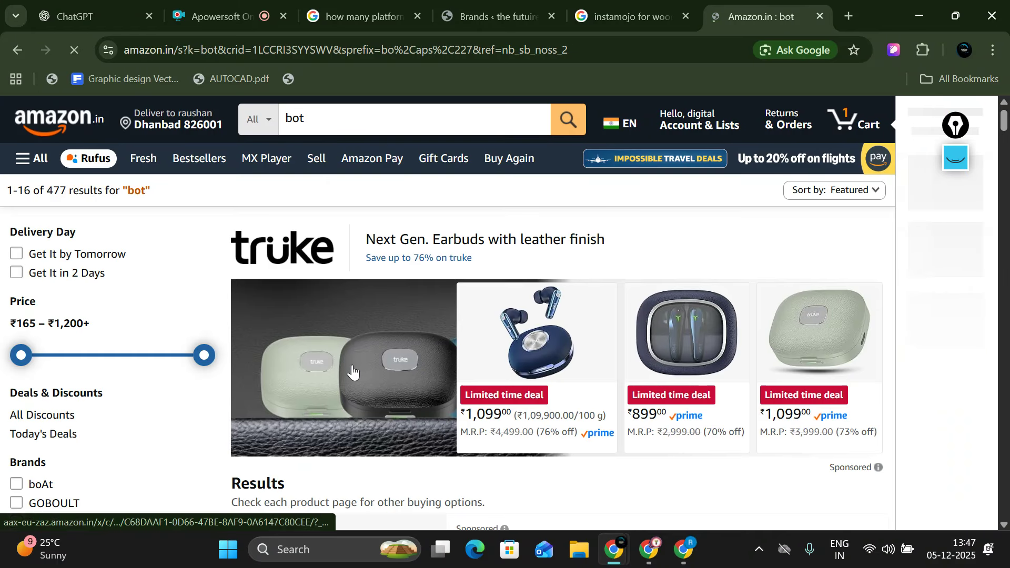
Step: Scroll through the boAt earbuds and neckband search results
{"action": "scroll", "coordinate": [368, 371], "scroll_direction": "down", "scroll_amount": 3}
{"action": "scroll", "coordinate": [589, 343], "scroll_direction": "down", "scroll_amount": 6}
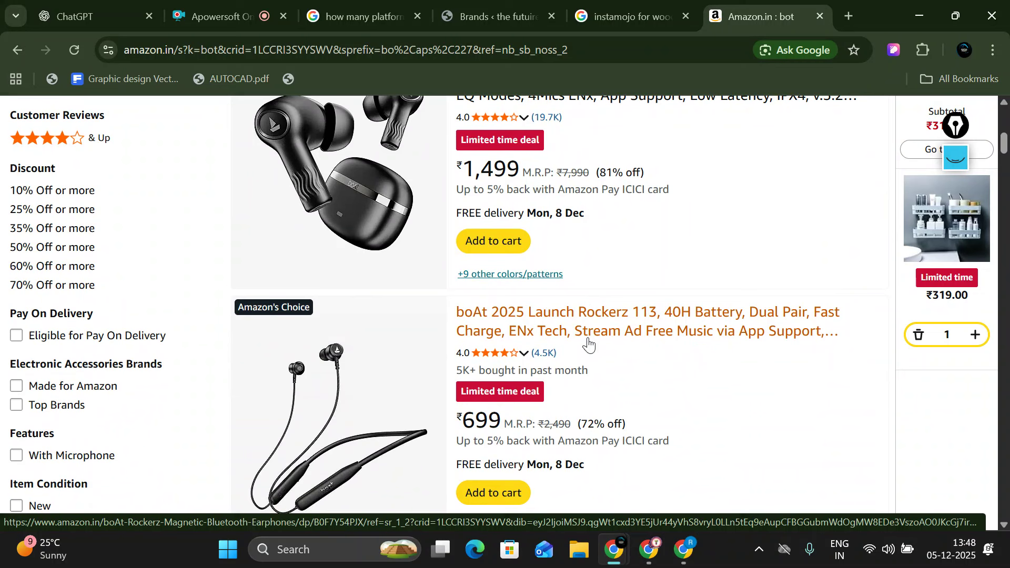
{"action": "scroll", "coordinate": [588, 344], "scroll_direction": "down", "scroll_amount": 10}
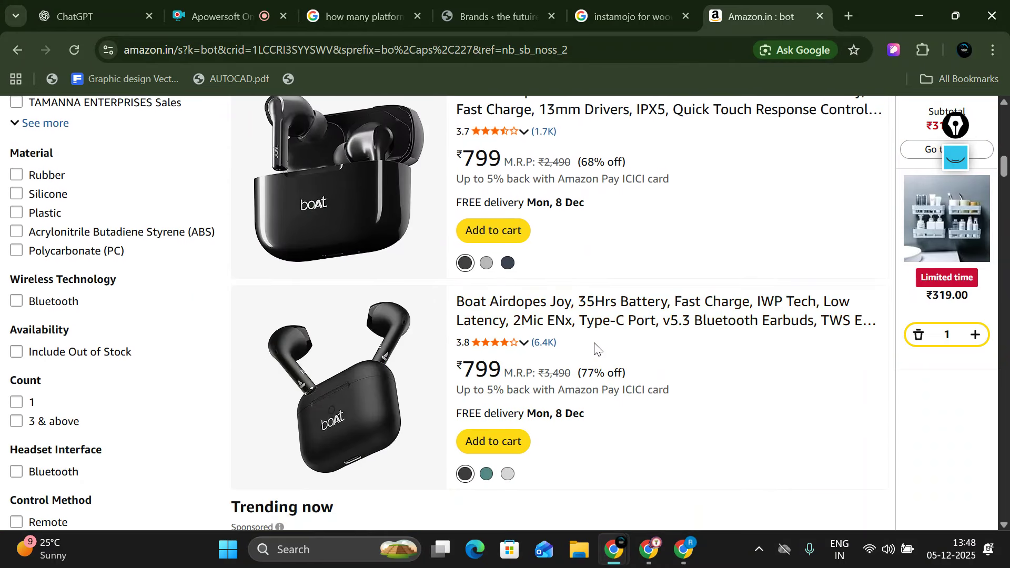
{"action": "scroll", "coordinate": [595, 343], "scroll_direction": "down", "scroll_amount": 18}
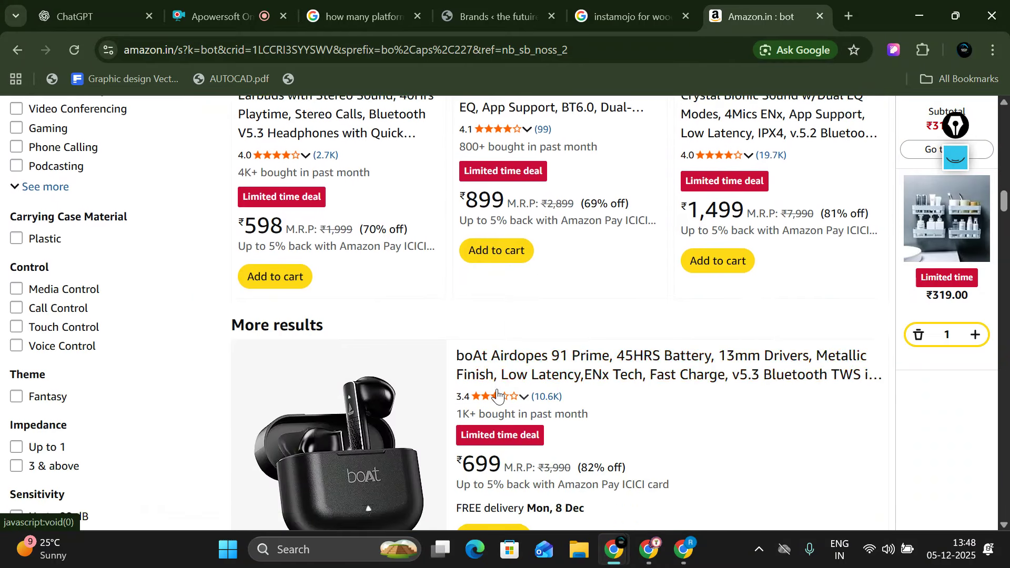
{"action": "scroll", "coordinate": [620, 266], "scroll_direction": "down", "scroll_amount": 8}
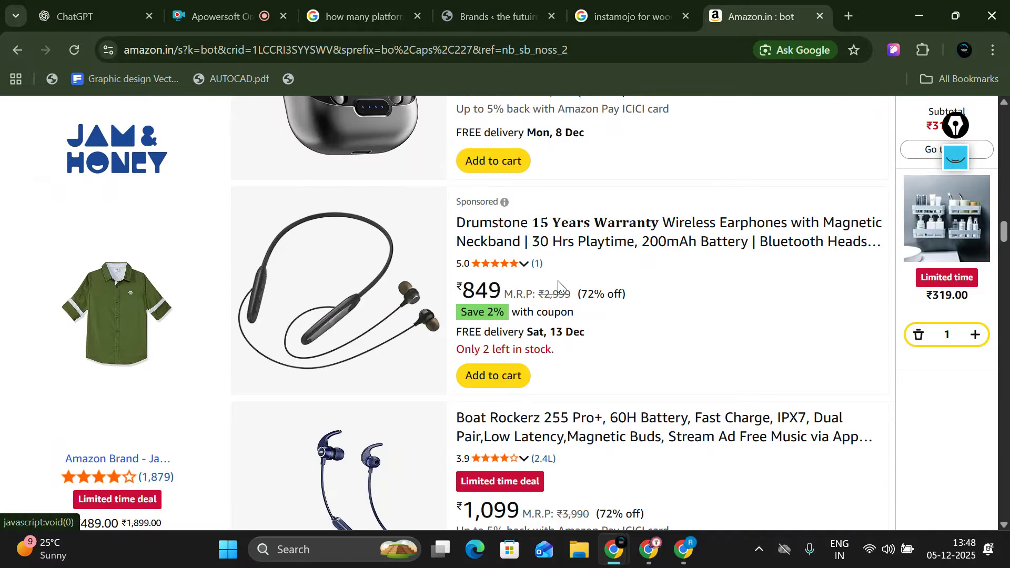
{"action": "scroll", "coordinate": [557, 280], "scroll_direction": "down", "scroll_amount": 3}
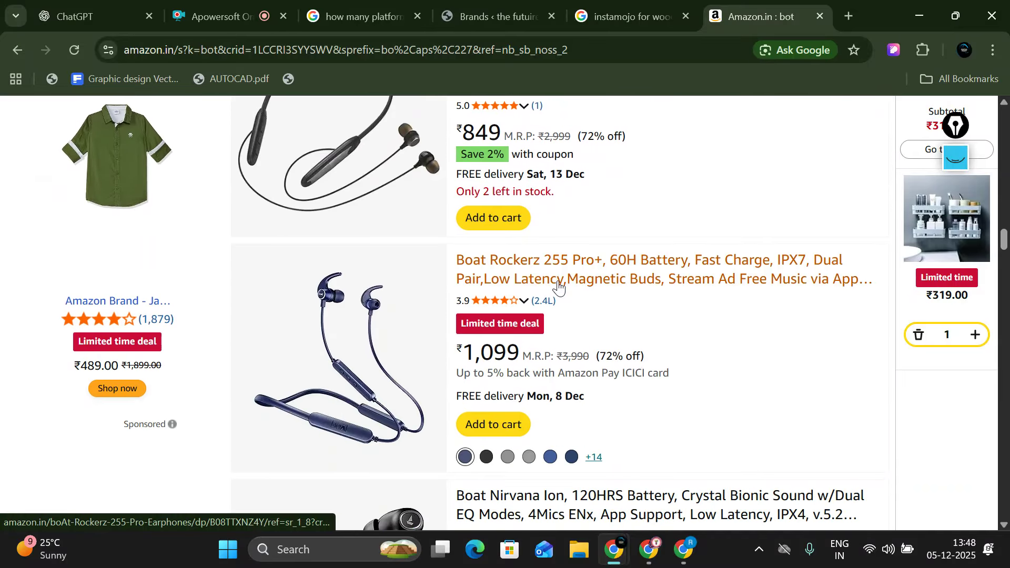
{"action": "scroll", "coordinate": [559, 287], "scroll_direction": "down", "scroll_amount": 4}
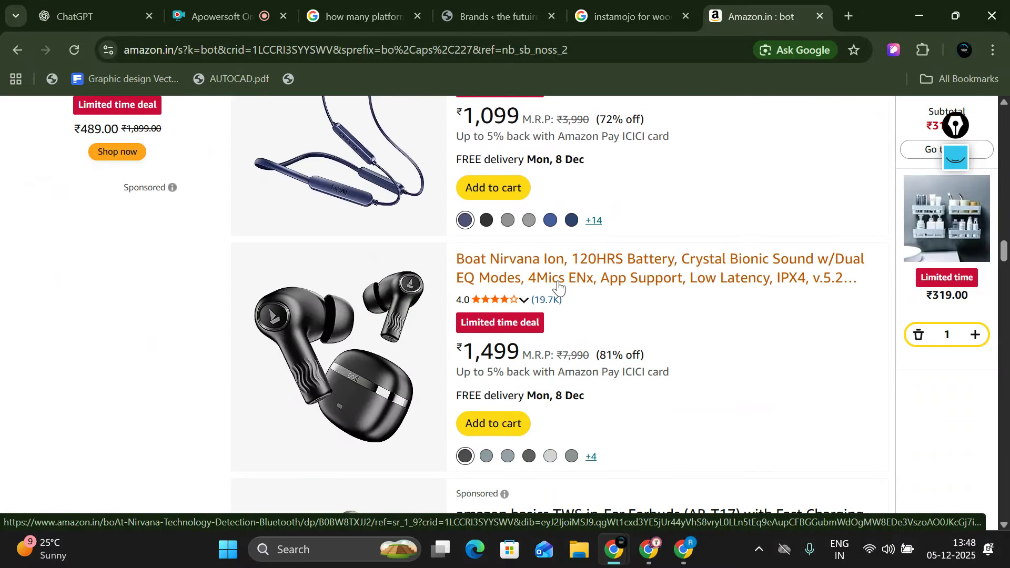
{"action": "scroll", "coordinate": [559, 286], "scroll_direction": "down", "scroll_amount": 4}
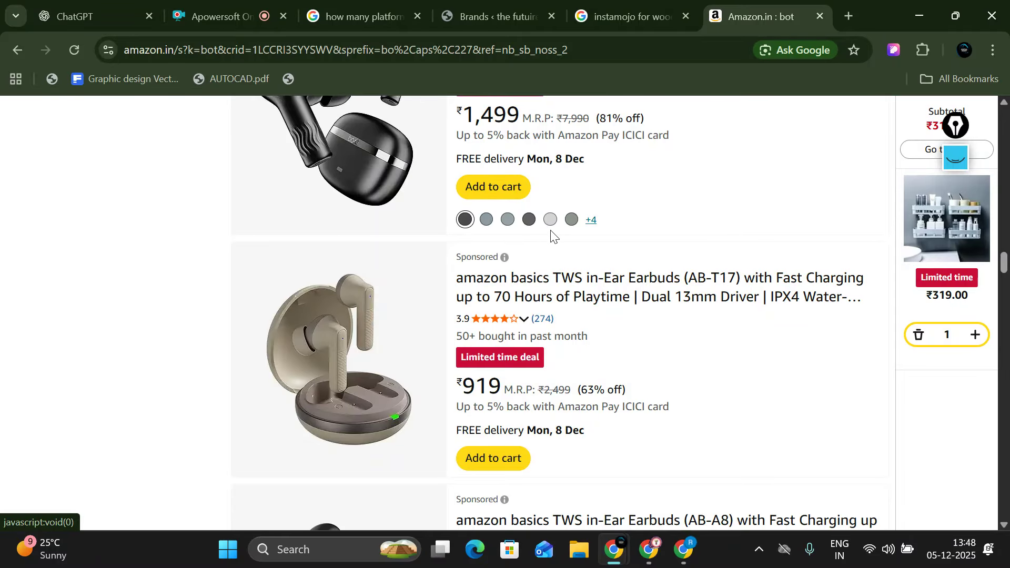
{"action": "scroll", "coordinate": [552, 235], "scroll_direction": "up", "scroll_amount": 1}
{"action": "left_click", "coordinate": [487, 298]}
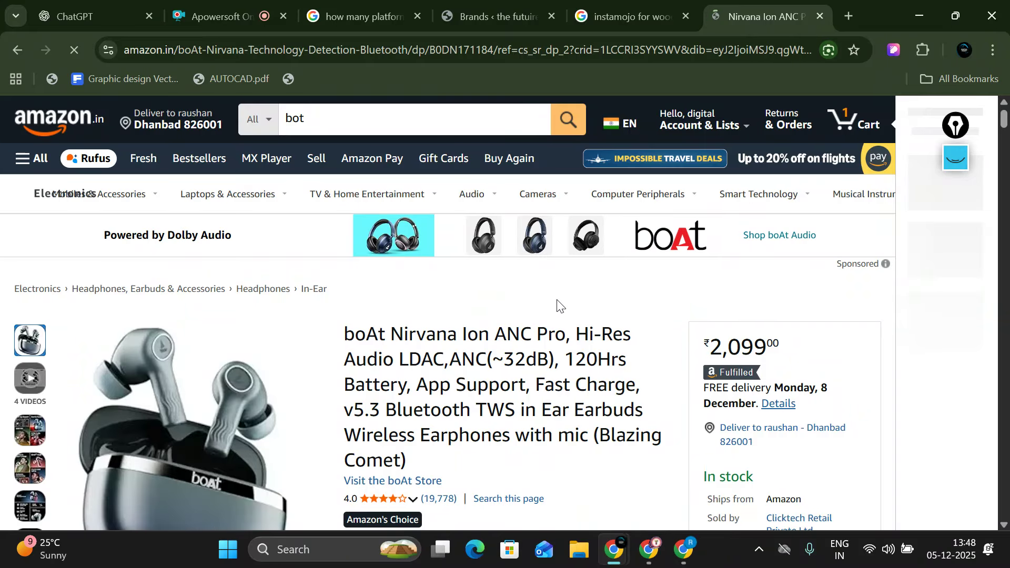
{"action": "scroll", "coordinate": [560, 311], "scroll_direction": "down", "scroll_amount": 8}
{"action": "scroll", "coordinate": [559, 316], "scroll_direction": "up", "scroll_amount": 2}
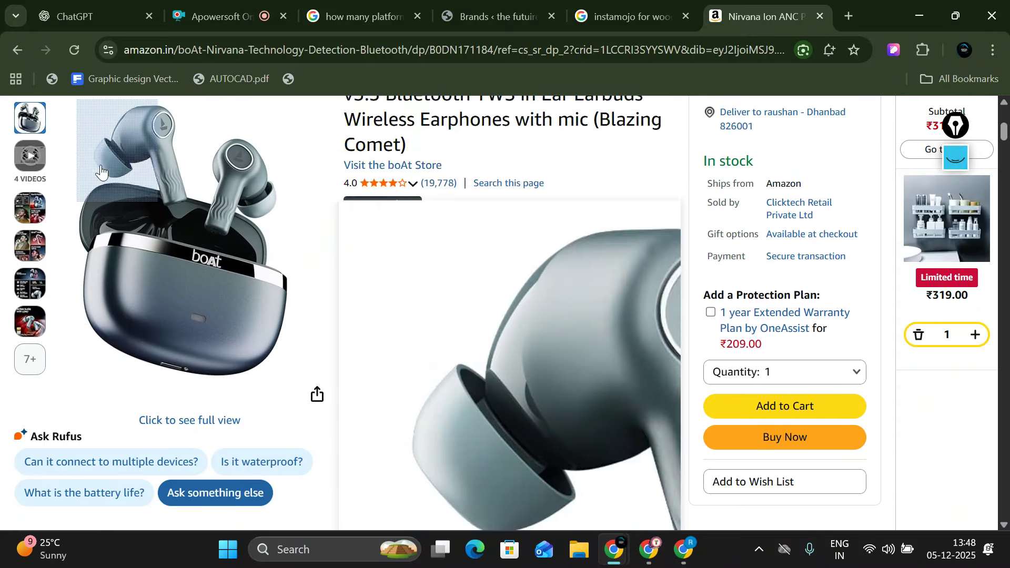
{"action": "left_click", "coordinate": [11, 54]}
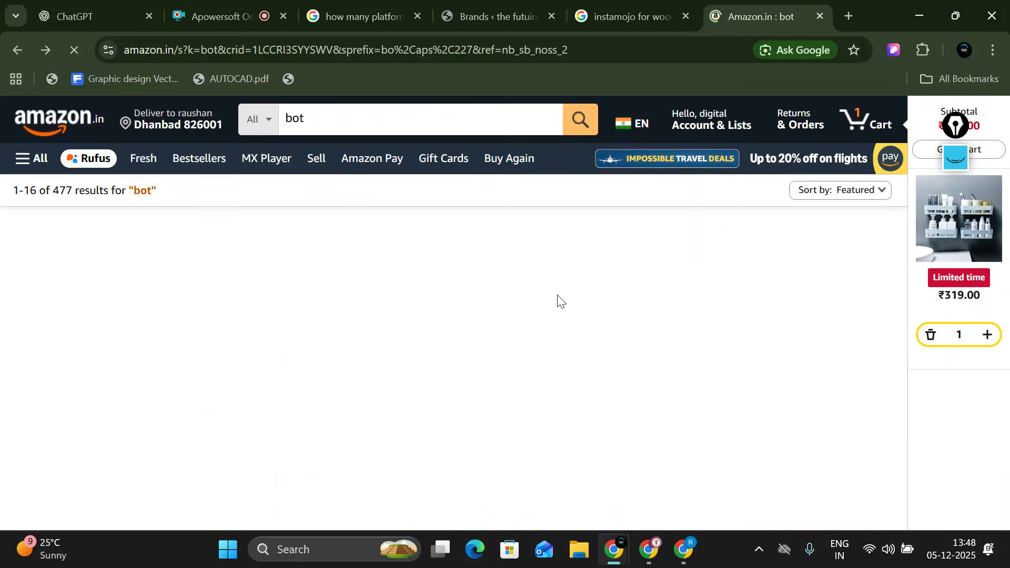
{"action": "scroll", "coordinate": [561, 303], "scroll_direction": "down", "scroll_amount": 9}
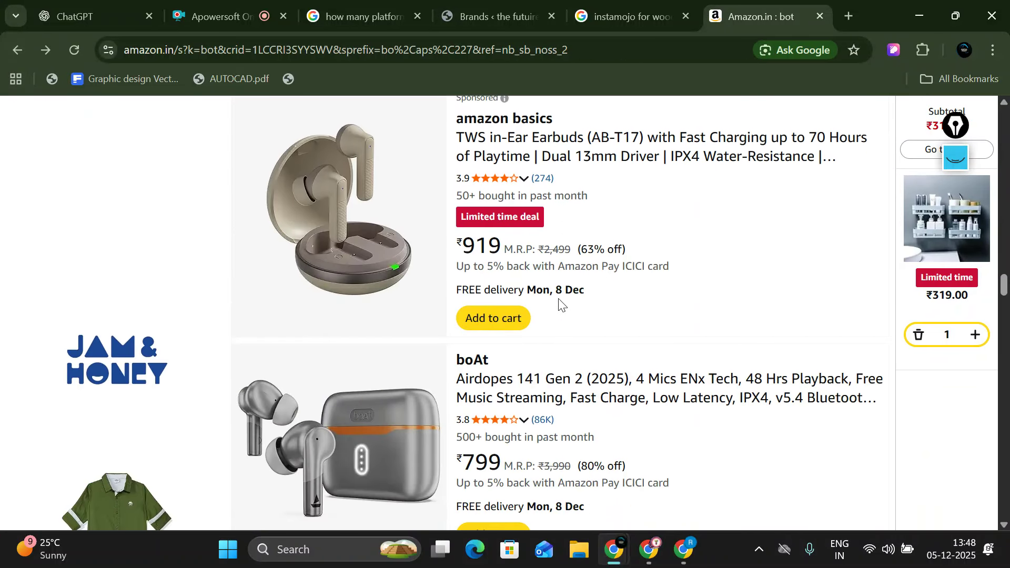
{"action": "scroll", "coordinate": [560, 305], "scroll_direction": "down", "scroll_amount": 12}
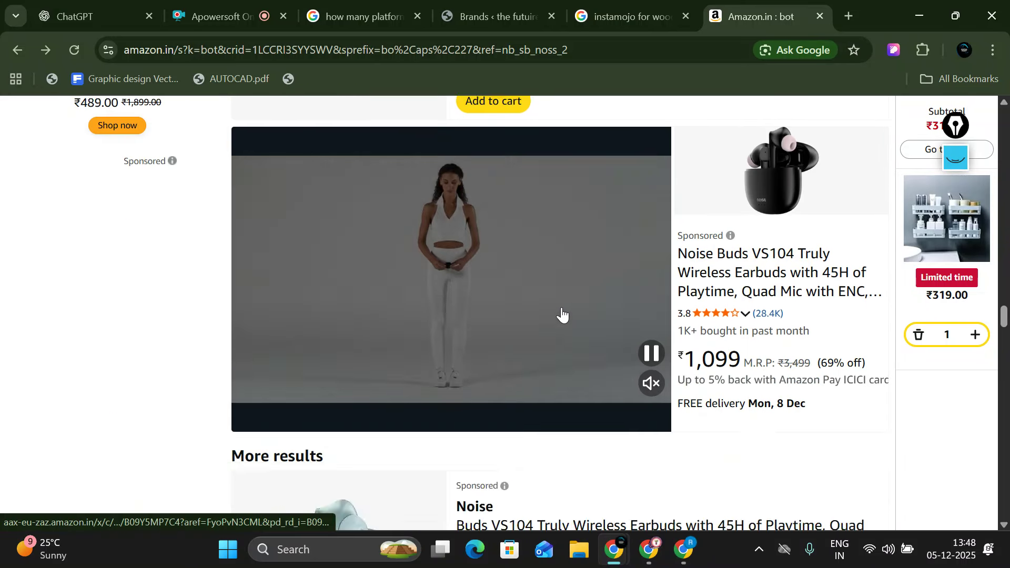
{"action": "scroll", "coordinate": [562, 314], "scroll_direction": "down", "scroll_amount": 3}
{"action": "scroll", "coordinate": [562, 314], "scroll_direction": "up", "scroll_amount": 3}
{"action": "scroll", "coordinate": [562, 314], "scroll_direction": "up", "scroll_amount": 1}
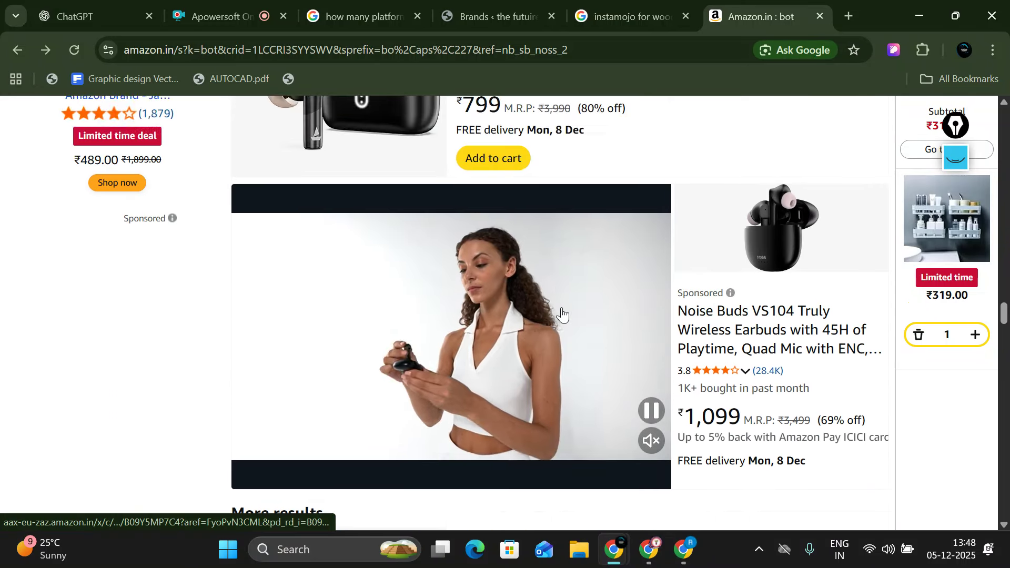
{"action": "scroll", "coordinate": [562, 314], "scroll_direction": "up", "scroll_amount": 1}
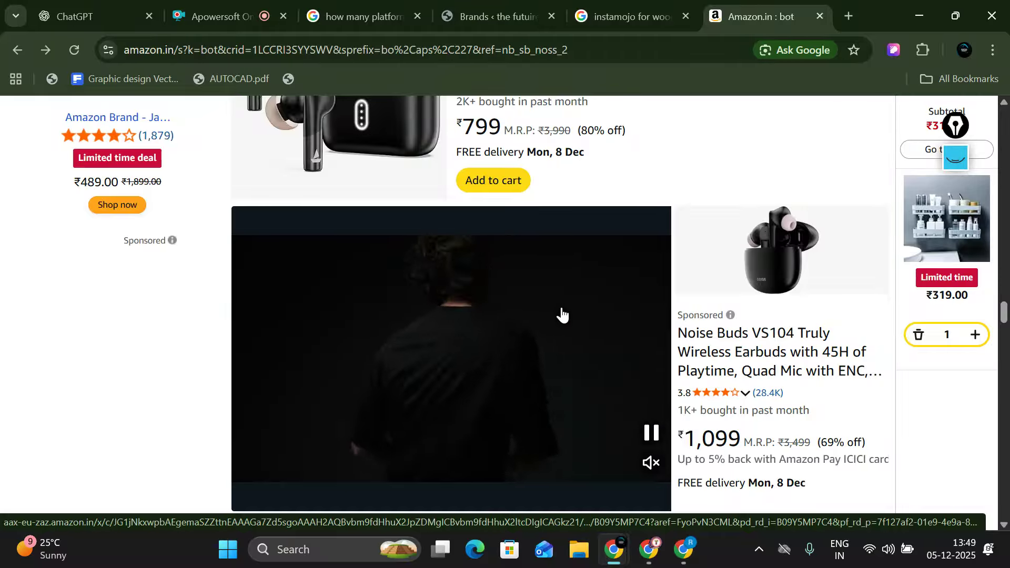
{"action": "scroll", "coordinate": [561, 314], "scroll_direction": "down", "scroll_amount": 6}
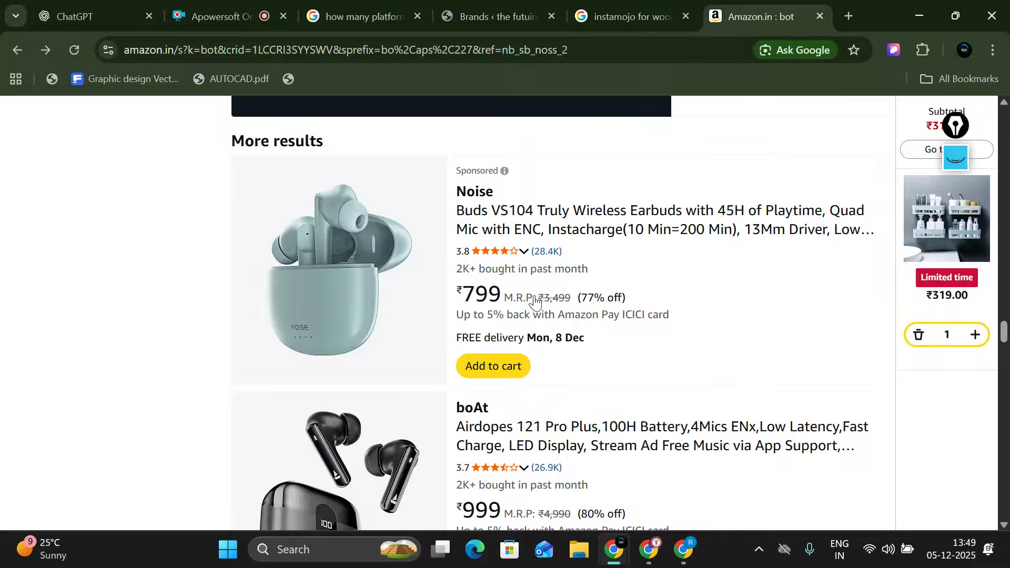
{"action": "scroll", "coordinate": [536, 305], "scroll_direction": "down", "scroll_amount": 3}
{"action": "scroll", "coordinate": [550, 329], "scroll_direction": "down", "scroll_amount": 3}
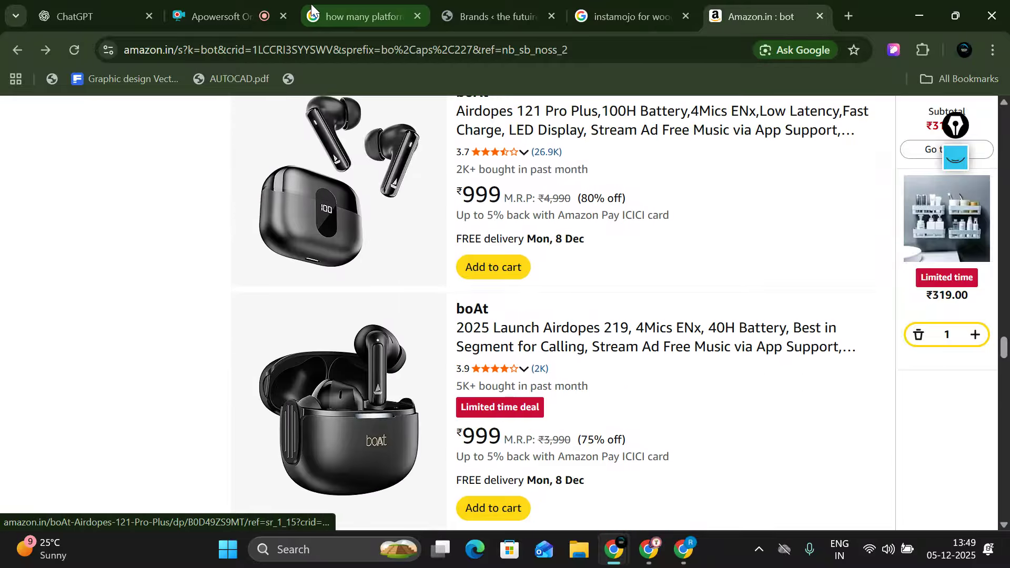
Step: Add nike as a product brand on the Brands page
{"action": "left_click", "coordinate": [472, 22]}
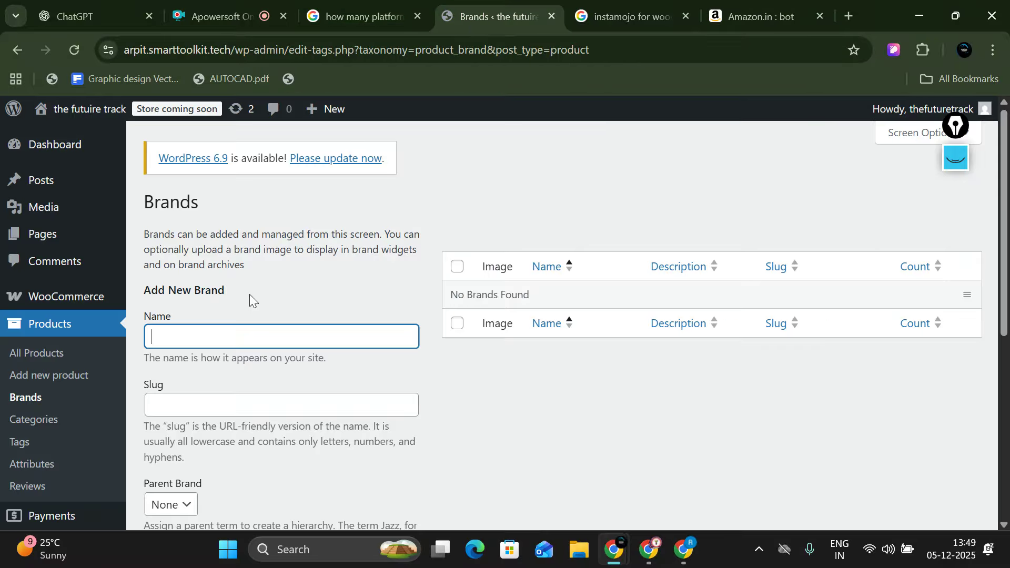
{"action": "type", "text": "n"}
{"action": "key", "text": "BackSpace"}
{"action": "type", "text": "nike"}
{"action": "scroll", "coordinate": [226, 285], "scroll_direction": "down", "scroll_amount": 6}
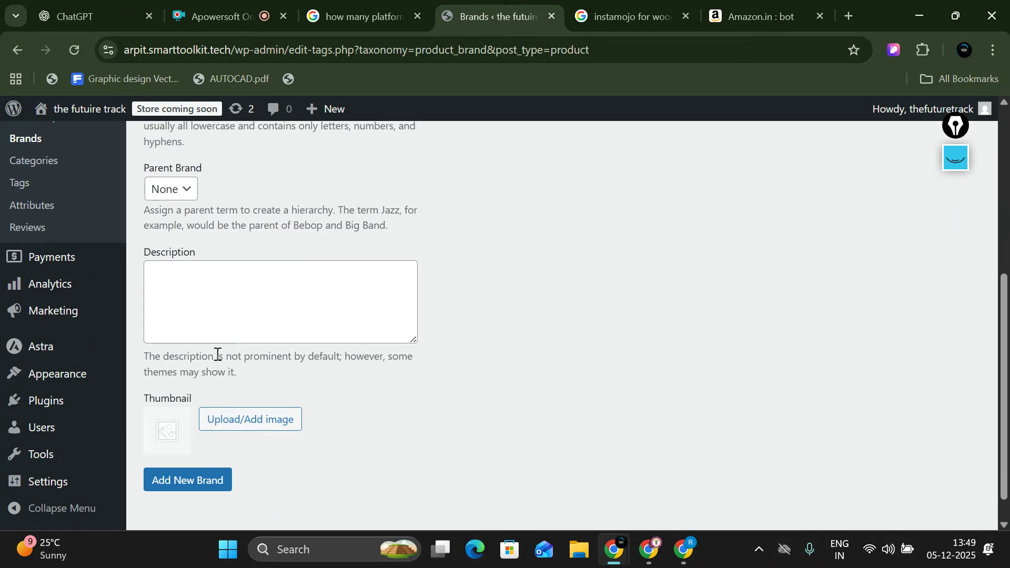
{"action": "left_click", "coordinate": [190, 481]}
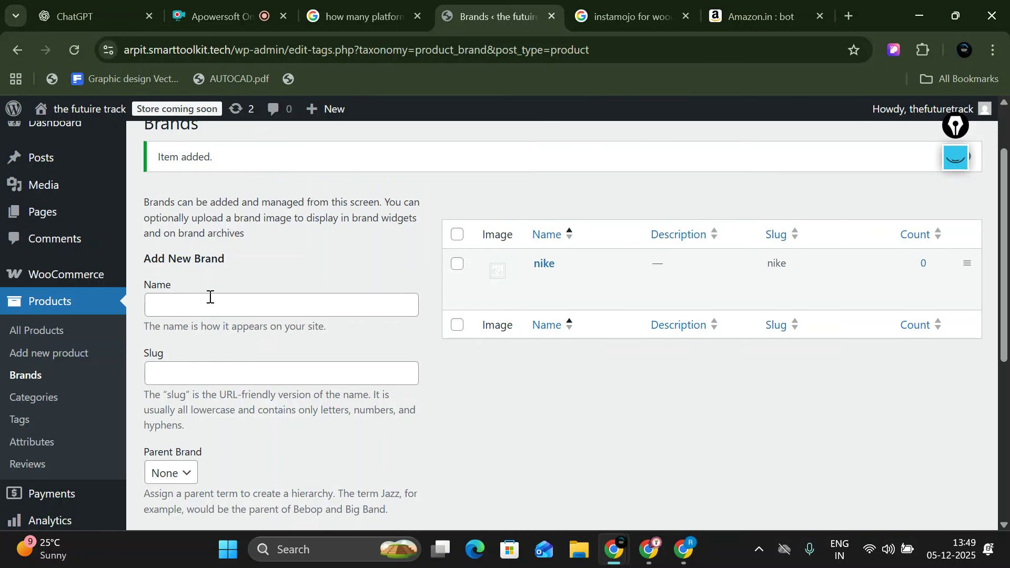
Step: Add boat as a second product brand, then return to the screen recorder tab
{"action": "left_click", "coordinate": [210, 298]}
{"action": "type", "text": "boat"}
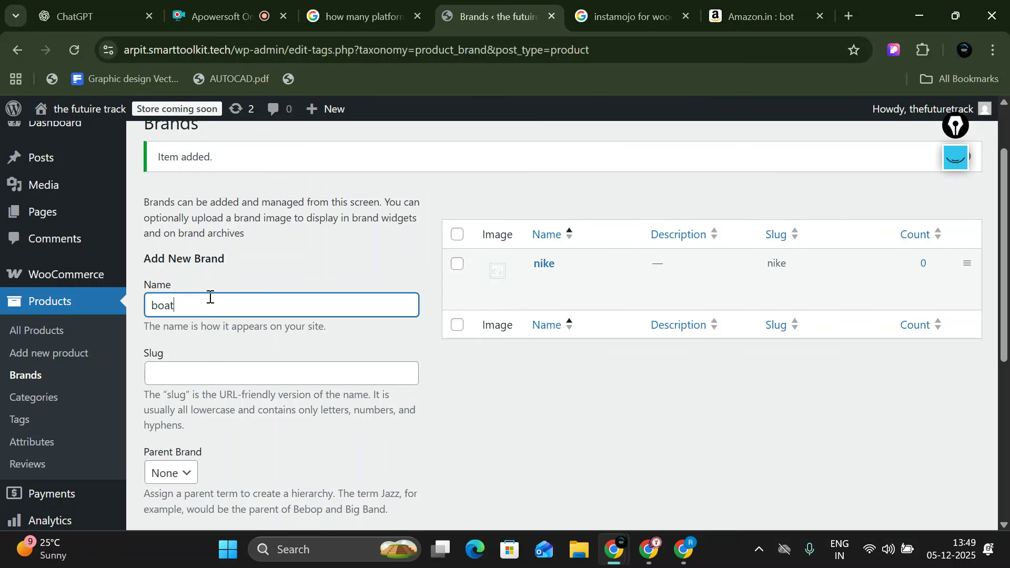
{"action": "scroll", "coordinate": [209, 298], "scroll_direction": "down", "scroll_amount": 5}
{"action": "left_click", "coordinate": [189, 449]}
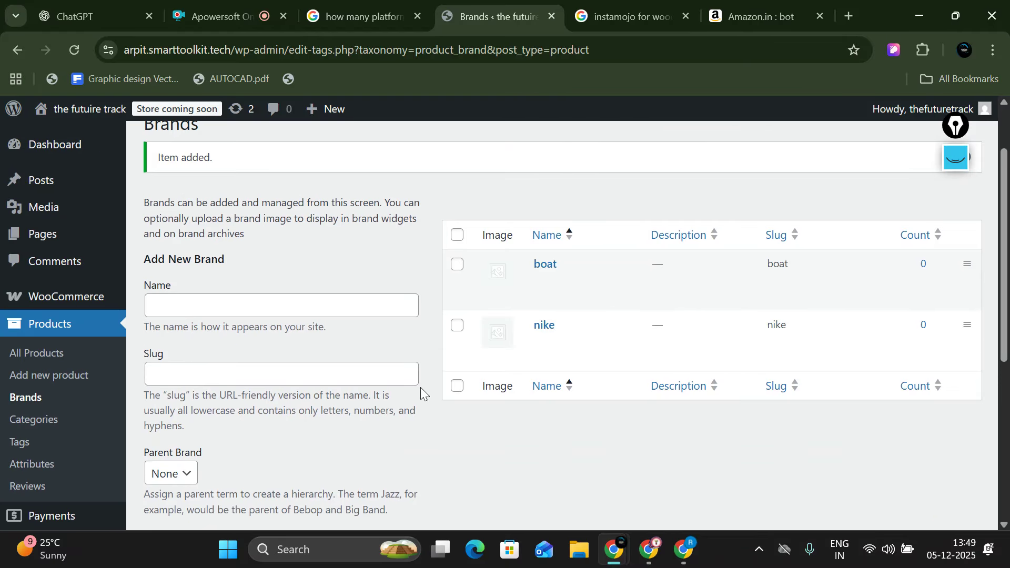
{"action": "left_click", "coordinate": [221, 16]}
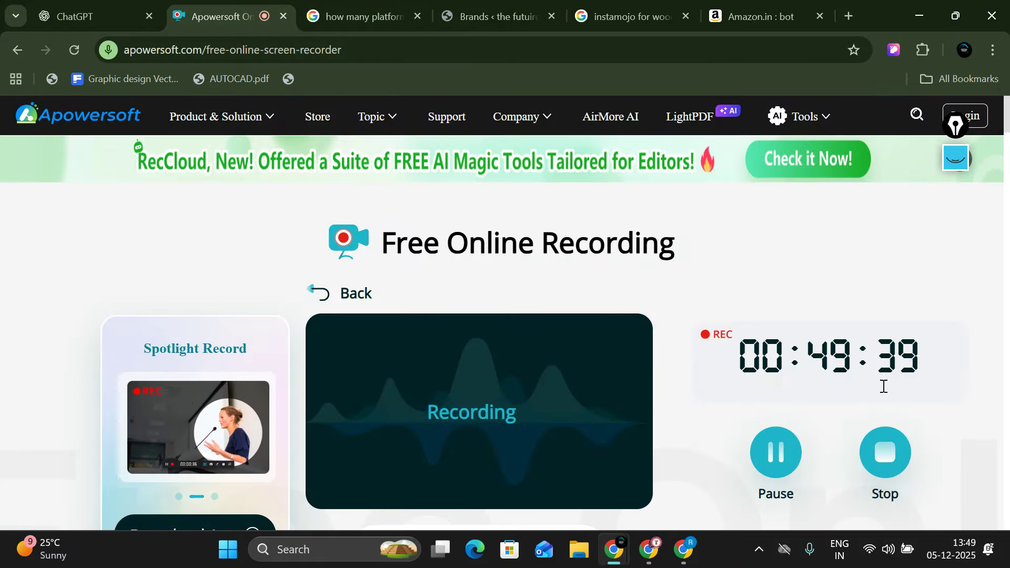